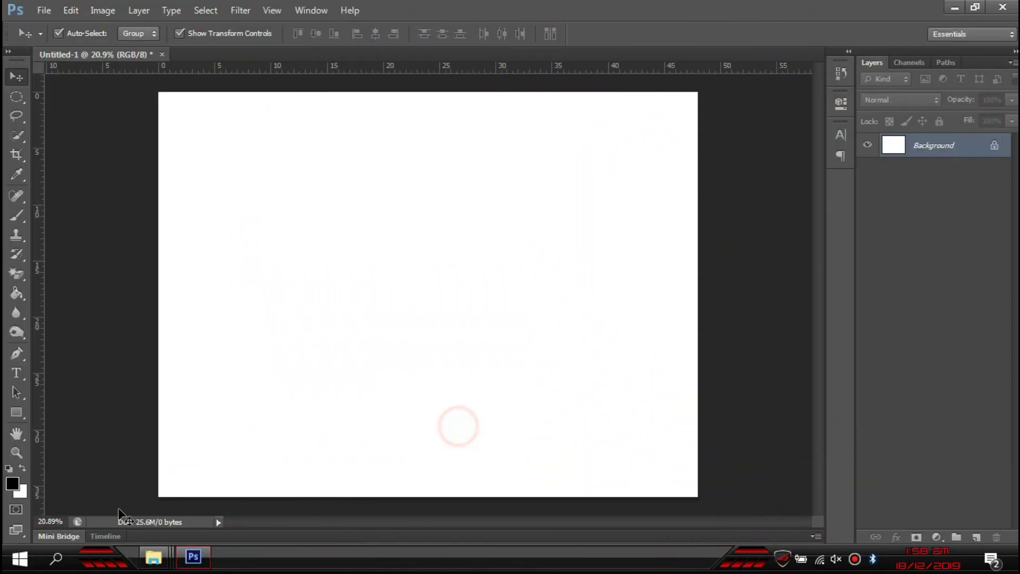
- Bring up the Debuteg photo folder, then return to the blank Untitled-1 document
mouse_move(153, 556)
left_click(440, 488)
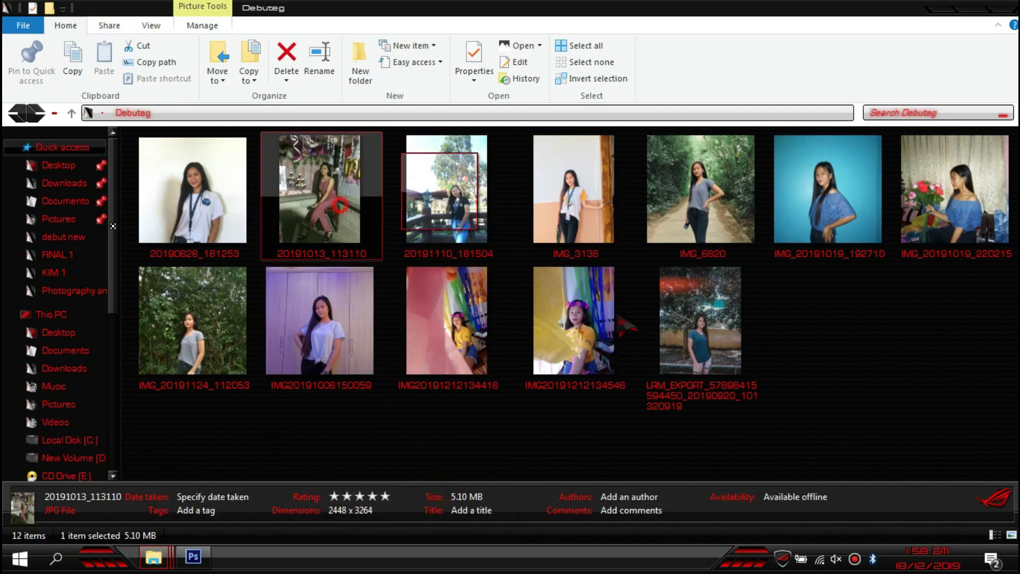
key("alt+Tab")
- Place photo 20191013_113110 into the document as its own layer and zoom in
left_click_drag(317, 309, 250, 279)
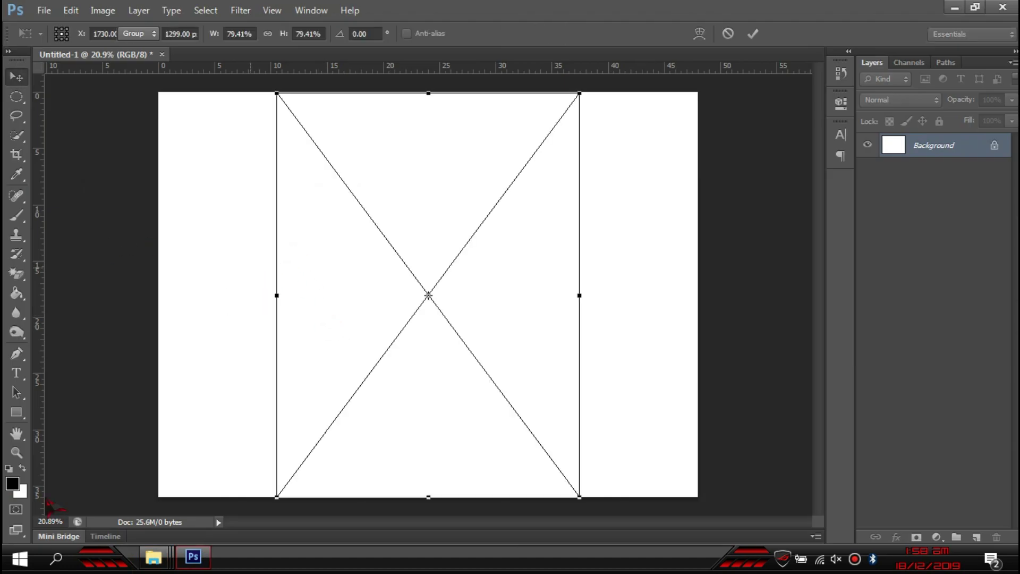
key("Return")
key("p")
scroll(302, 472, "up", 3)
scroll(393, 471, "up", 3)
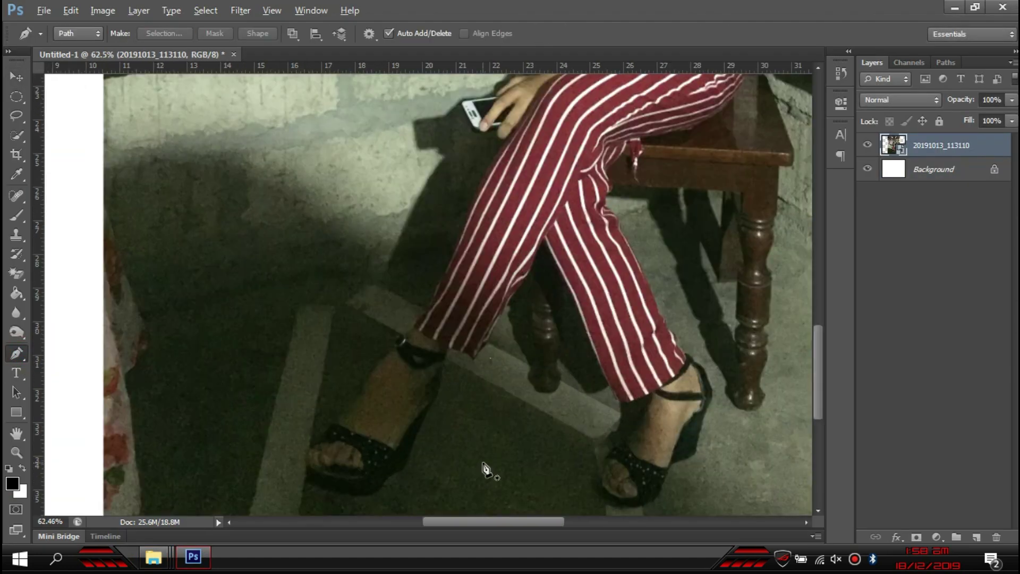
- Start a pen path at the leg's edge and trace it down the leg
left_click(545, 238)
scroll(542, 287, "up", 2)
left_click(506, 276)
left_click(483, 303)
left_click(463, 342)
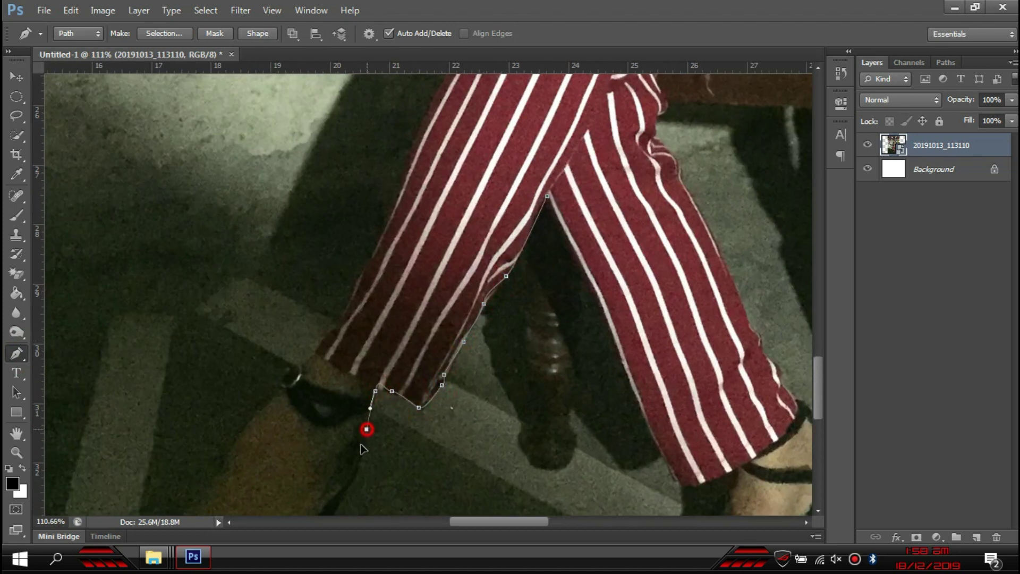
right_click(352, 477)
left_click(306, 472)
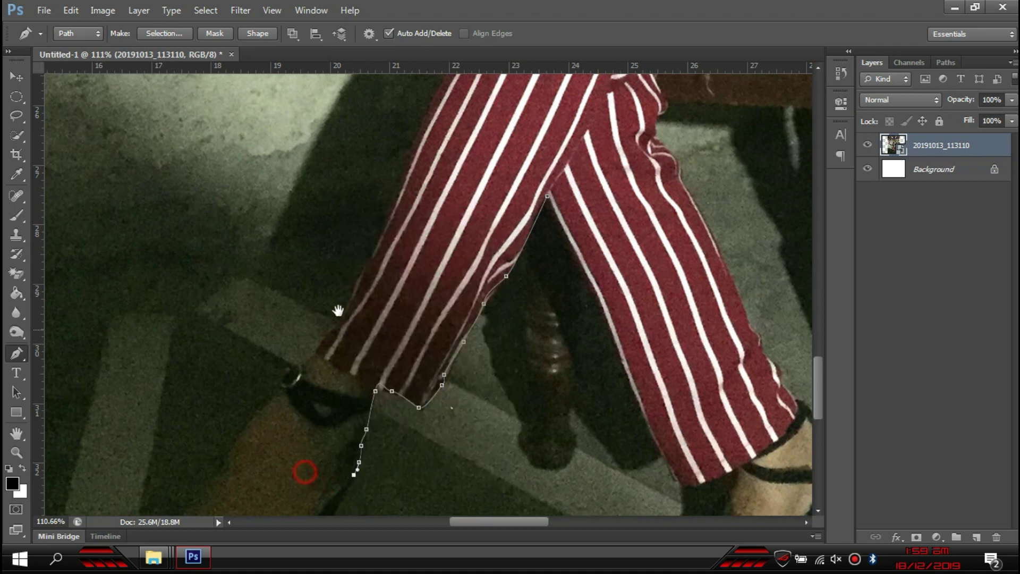
left_click_drag(371, 272, 491, 48)
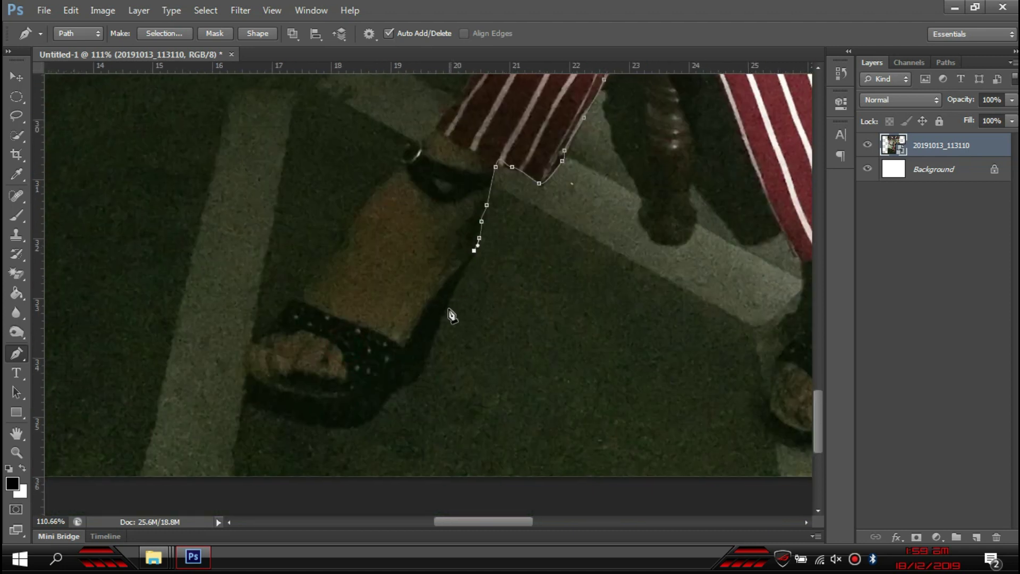
- Continue the pen path around the shoe, with a curved point under its sole
left_click(401, 385)
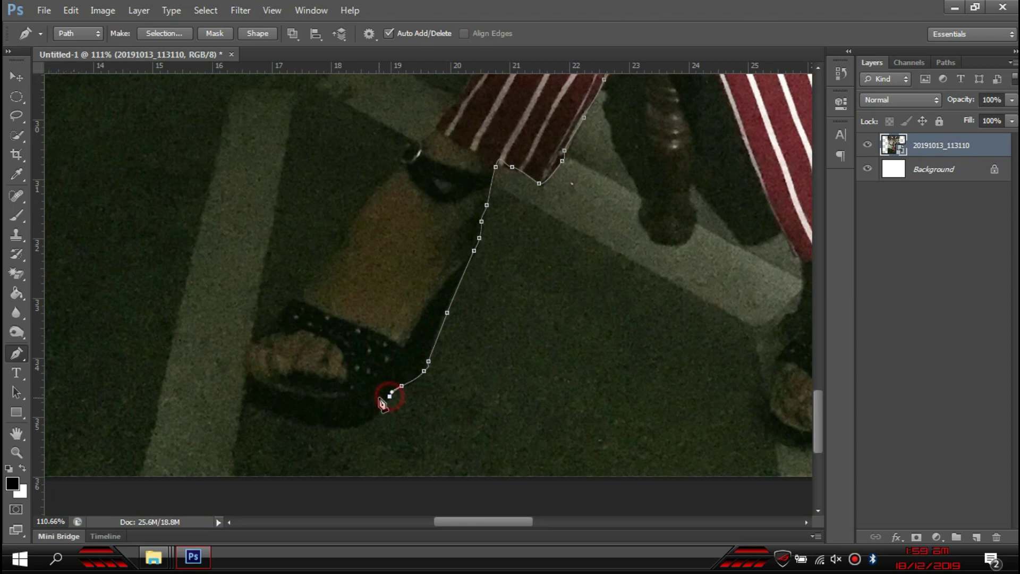
left_click_drag(347, 425, 332, 428)
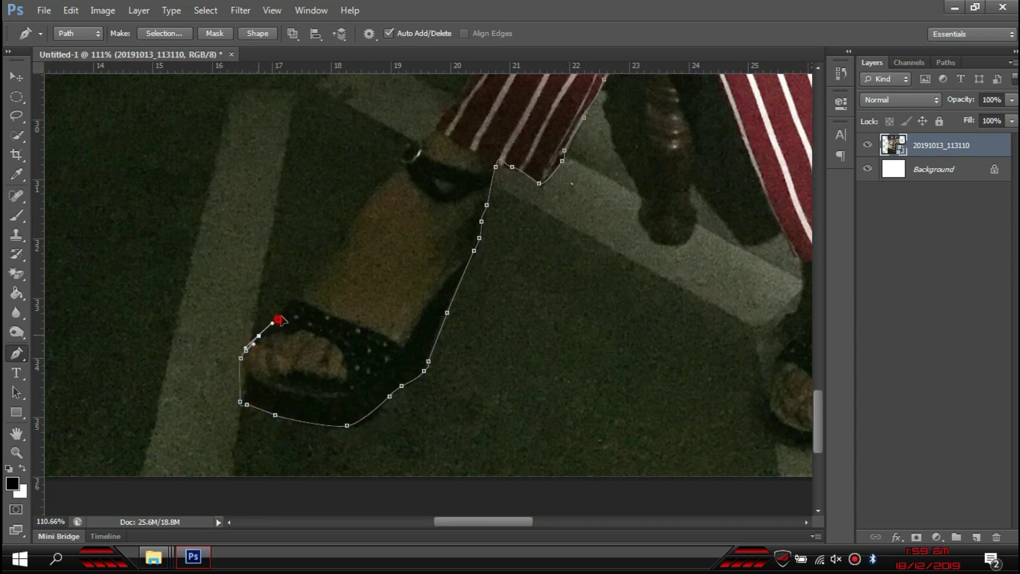
left_click(371, 203)
left_click(385, 180)
scroll(415, 157, "up", 2)
scroll(432, 234, "up", 2)
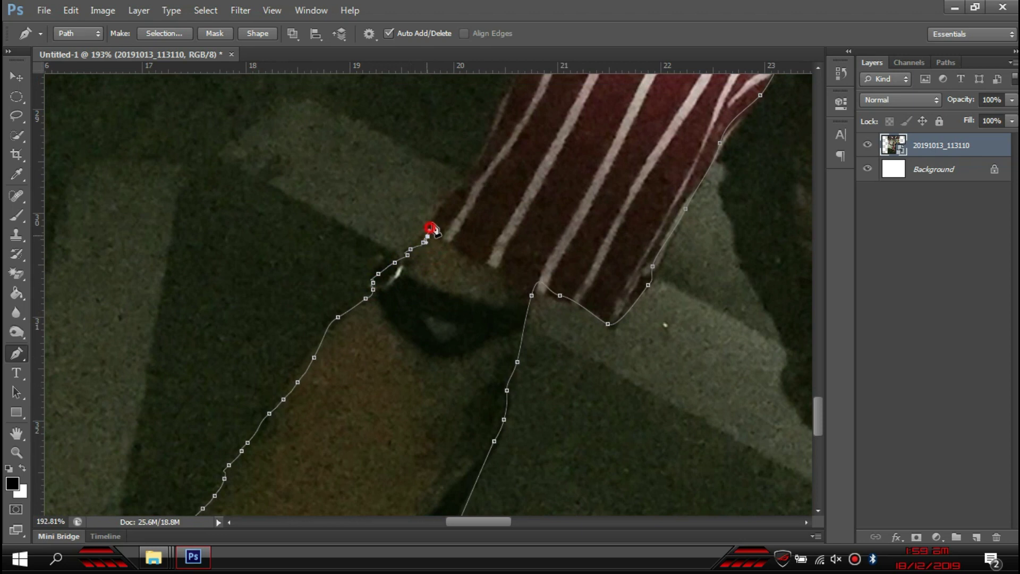
scroll(425, 387, "up", 5)
right_click(426, 396)
left_click(321, 350)
scroll(317, 364, "down", 5)
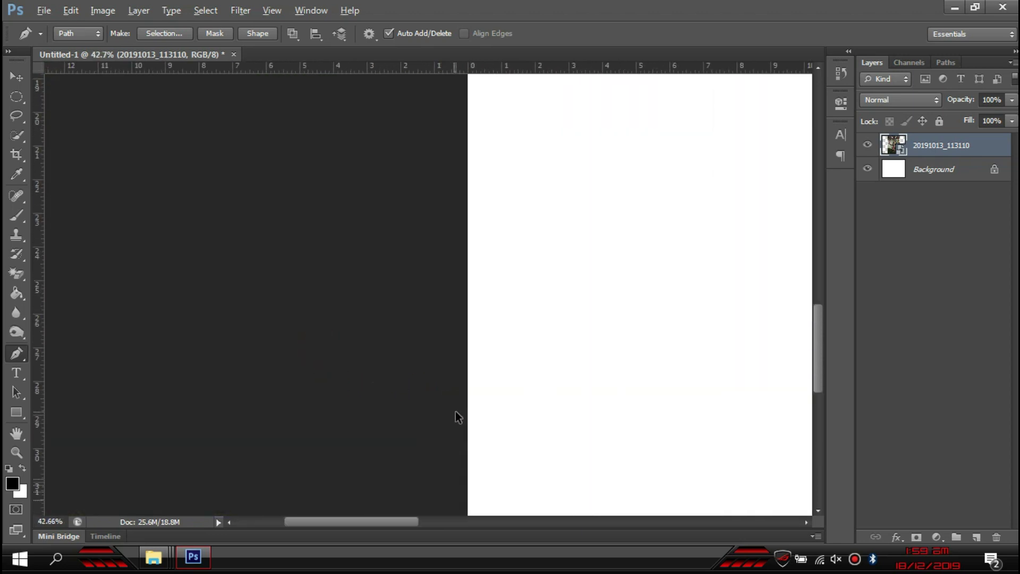
- Extend the pen path further up the leg's edge
scroll(456, 412, "down", 3)
scroll(399, 436, "up", 2)
scroll(381, 427, "up", 2)
scroll(444, 243, "up", 3)
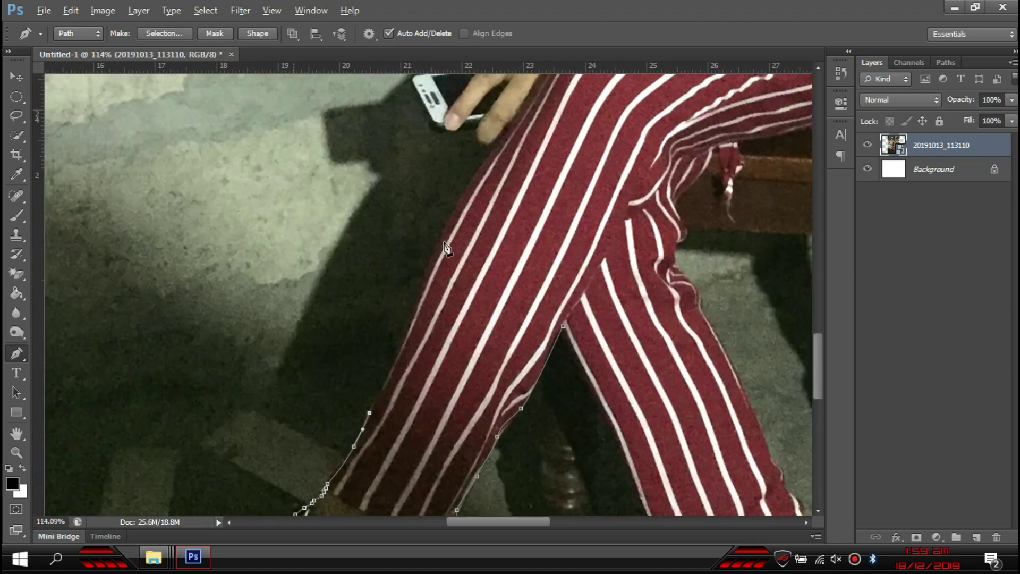
scroll(445, 247, "up", 1)
left_click_drag(455, 229, 471, 216)
left_click(524, 135)
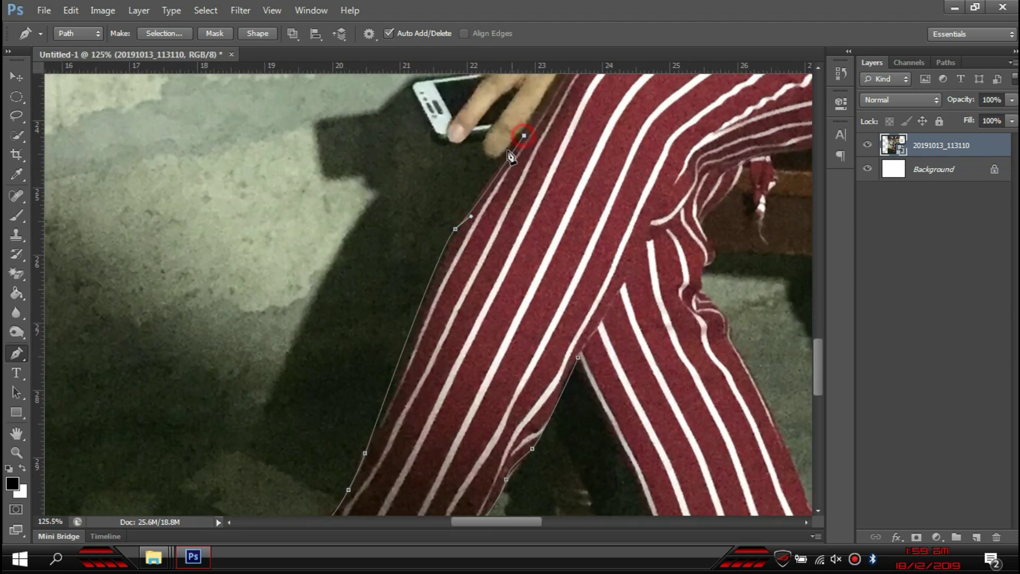
scroll(487, 149, "up", 2)
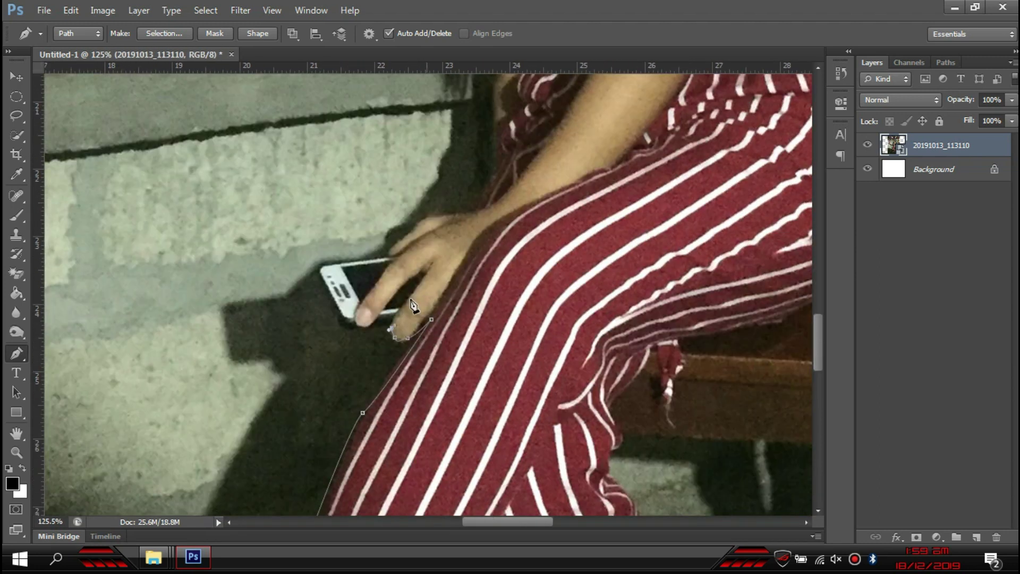
scroll(408, 307, "up", 2)
scroll(447, 265, "up", 1)
- Curve the path around the fingers holding the phone
left_click(441, 254)
left_click_drag(380, 289, 371, 300)
left_click_drag(307, 320, 321, 306)
left_click_drag(382, 228, 397, 212)
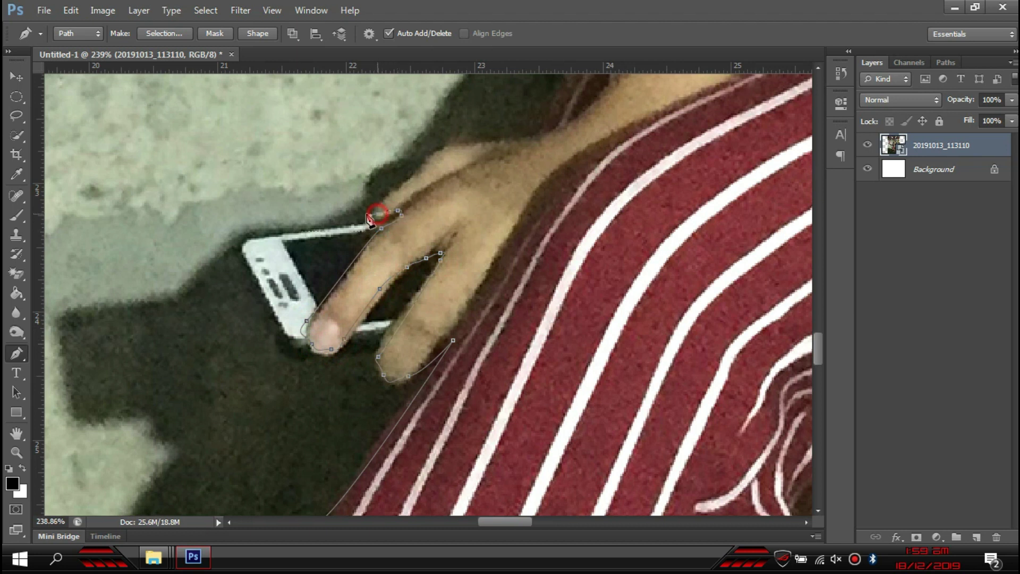
left_click_drag(508, 142, 518, 139)
left_click_drag(637, 116, 379, 277)
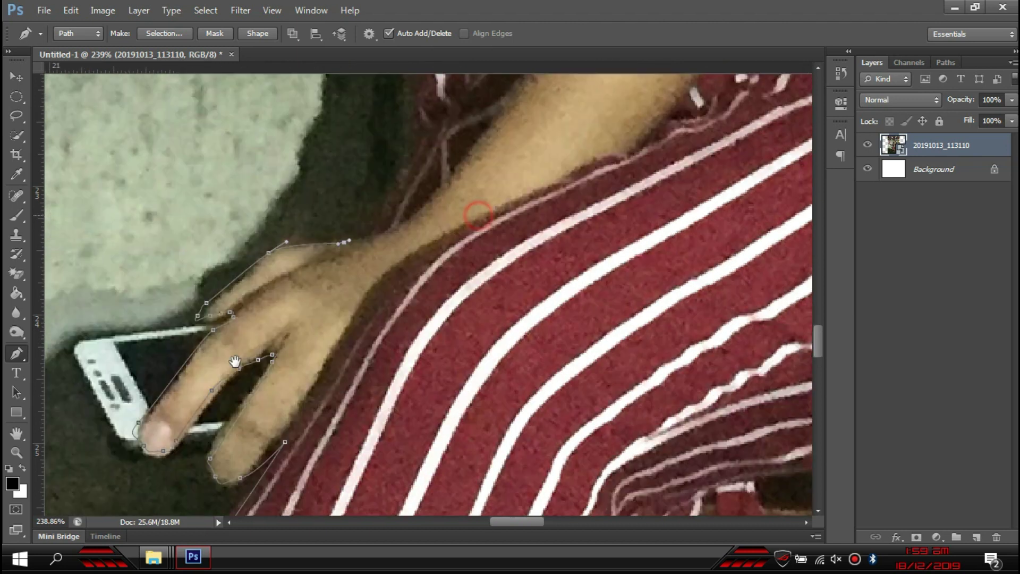
scroll(345, 275, "down", 5)
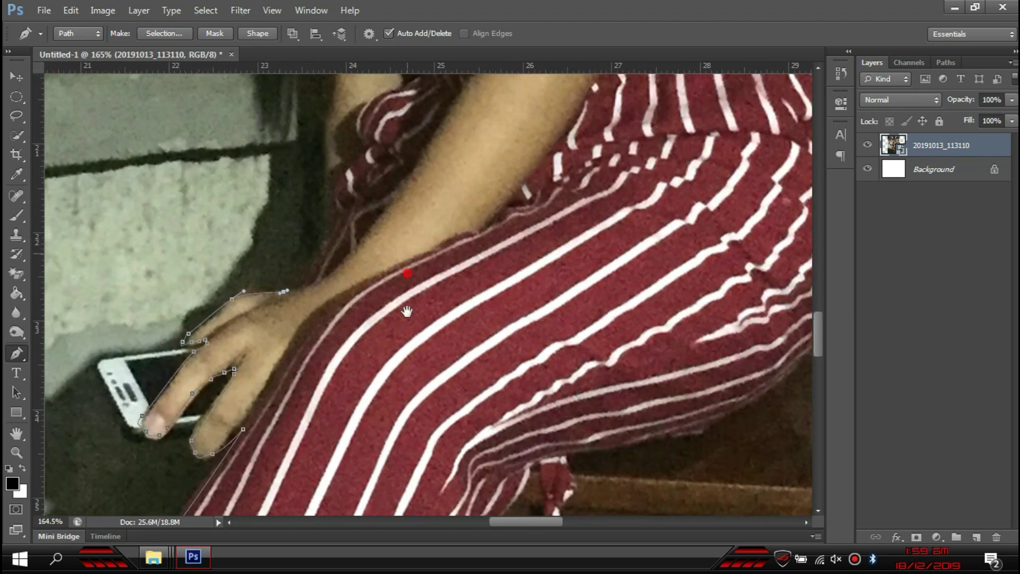
scroll(423, 389, "up", 3)
- Trace the path up the arm edge, undoing one misplaced point
left_click_drag(344, 272, 348, 213)
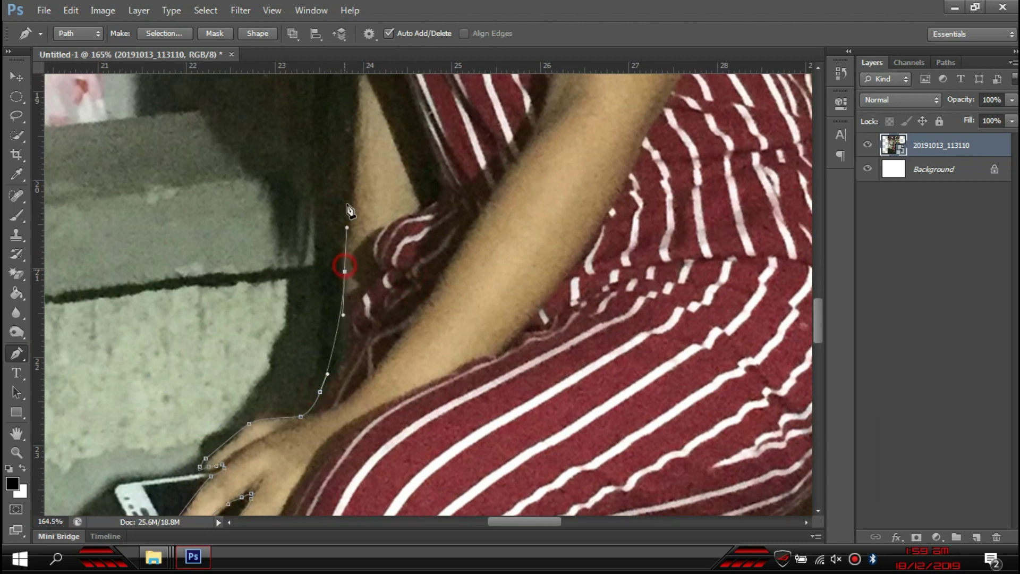
left_click(354, 137)
left_click_drag(372, 120, 383, 331)
left_click_drag(364, 248, 355, 238)
key("ctrl+alt+z")
key("ctrl+alt+z")
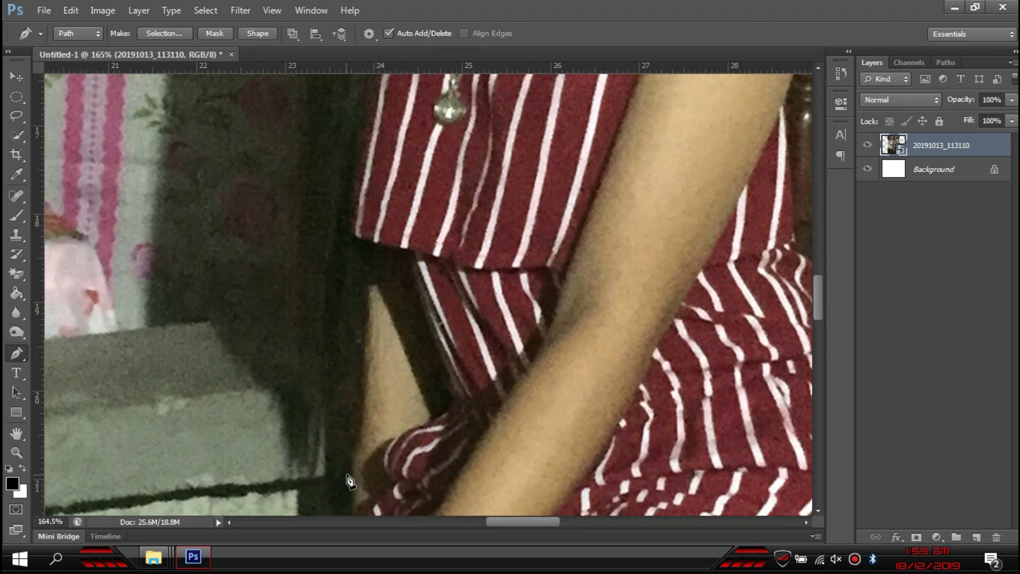
- Trace the path up the hair beside the face to the top of the head
left_click(332, 406)
left_click(301, 221)
left_click(301, 174)
left_click(303, 103)
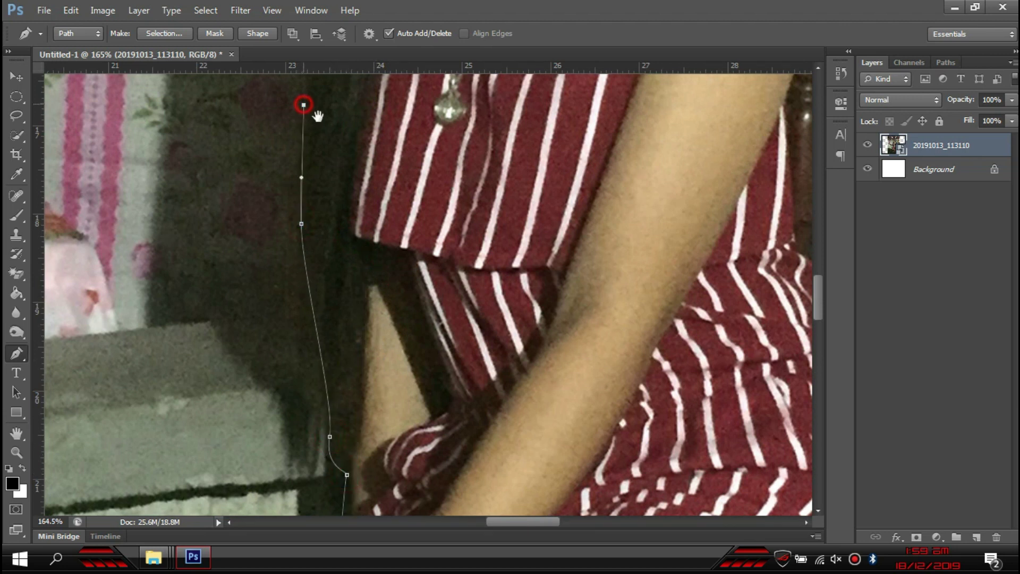
left_click_drag(318, 131, 293, 403)
left_click(275, 272)
left_click_drag(281, 243, 284, 228)
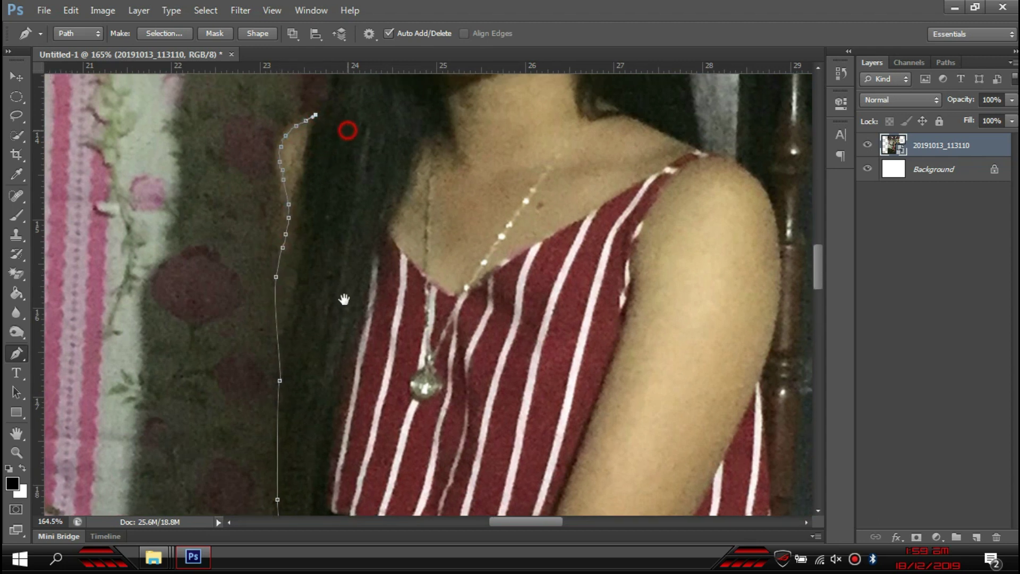
left_click_drag(346, 129, 347, 351)
left_click(343, 202)
left_click(354, 159)
mouse_move(365, 92)
left_mouse_down()
mouse_move(357, 338)
mouse_move(308, 304)
left_mouse_up()
scroll(334, 284, "up", 4)
- Trace the pen path across the top of the hair
left_click_drag(367, 139, 386, 115)
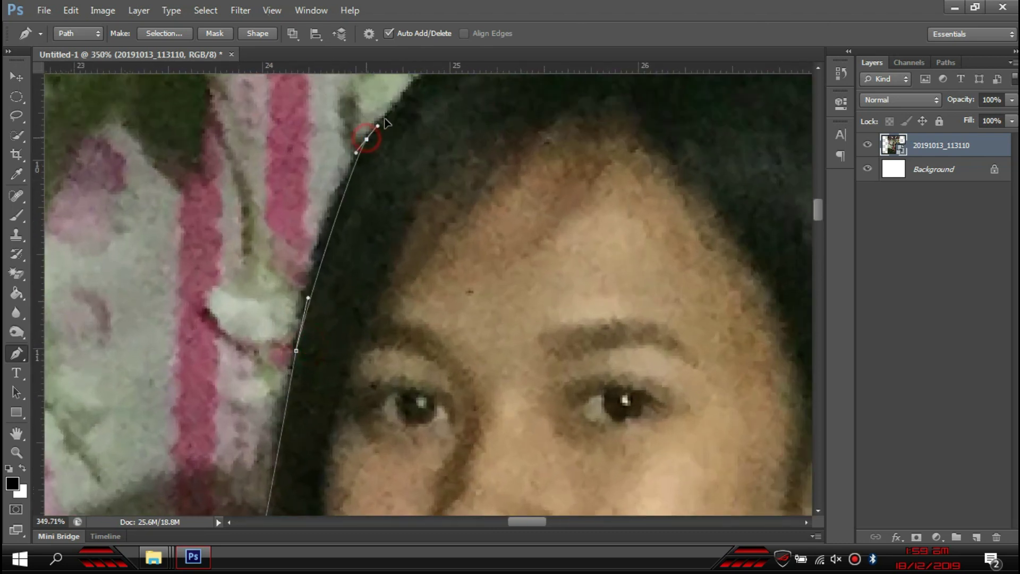
left_click_drag(370, 171, 252, 298)
left_click(427, 126)
left_click(477, 113)
left_click(518, 113)
left_click(556, 129)
left_click(569, 137)
left_click(604, 147)
left_click_drag(566, 222, 371, 171)
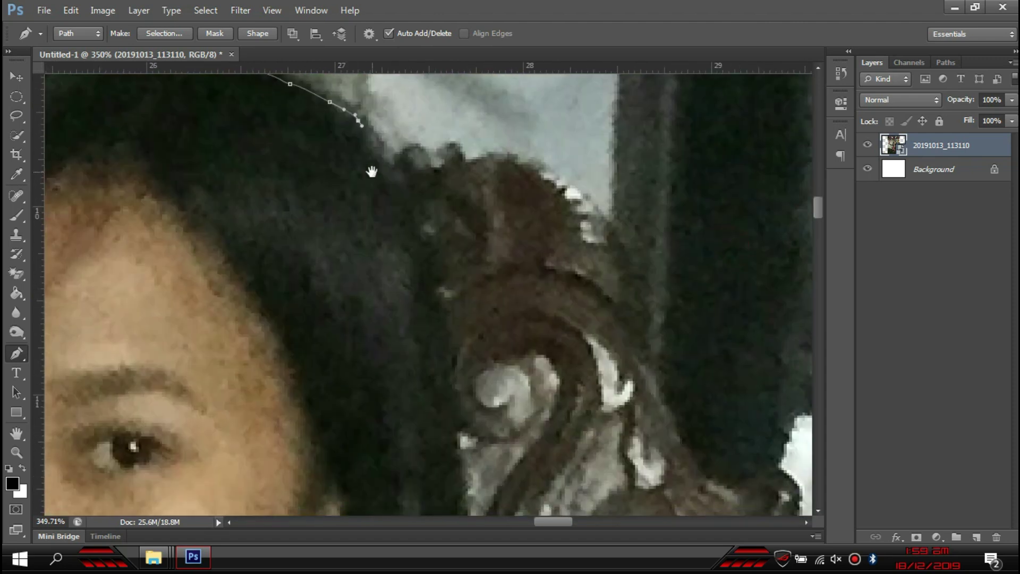
- Follow the hair's right edge down past the earring toward the neck
left_click(393, 168)
left_click(419, 230)
left_click(449, 413)
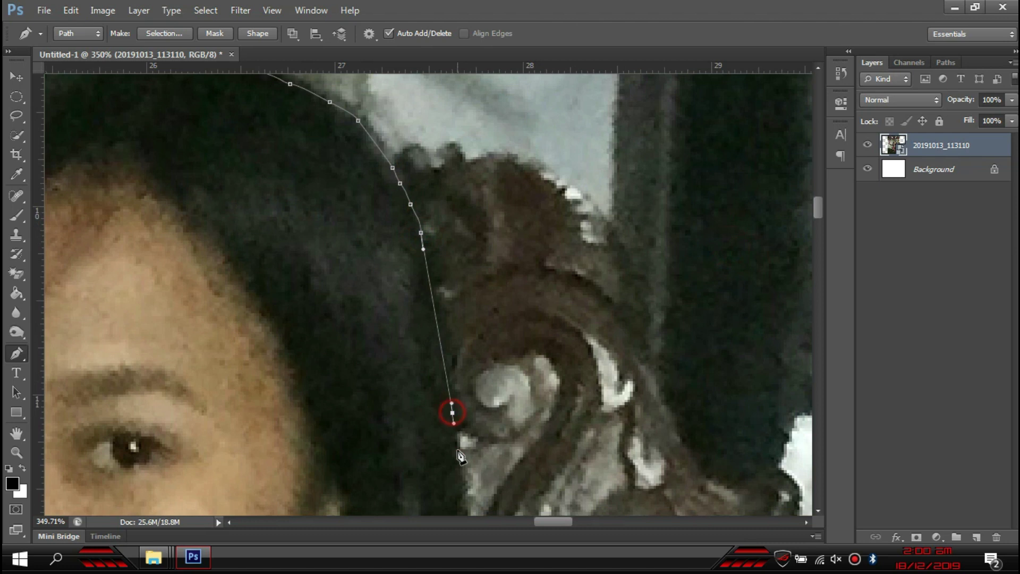
left_click(458, 454)
left_click_drag(458, 475, 437, 244)
left_click_drag(439, 366, 441, 253)
left_click_drag(452, 425, 450, 220)
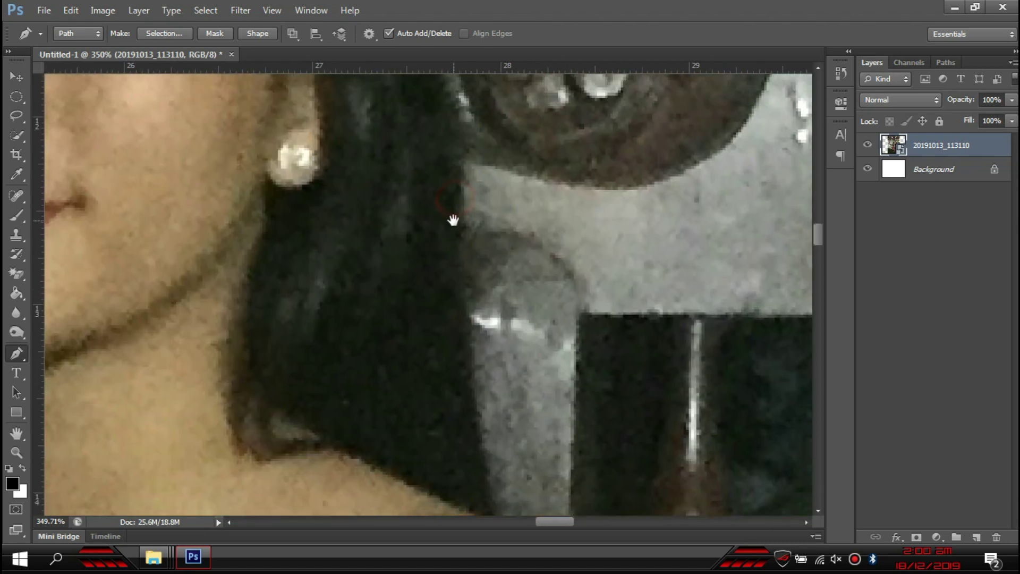
left_click(461, 257)
left_click(482, 435)
left_click(481, 465)
left_click(487, 487)
left_click_drag(487, 480, 428, 244)
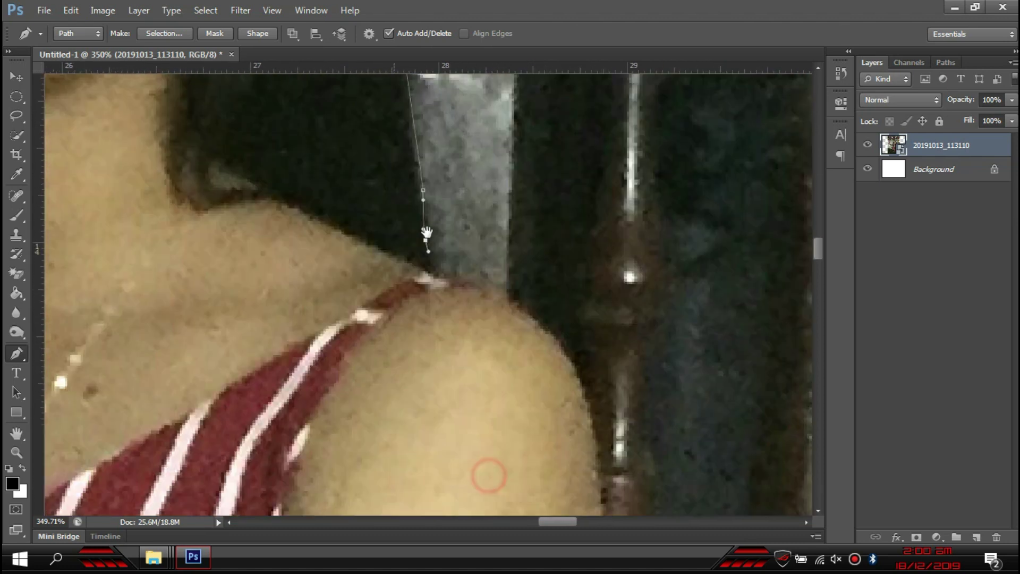
- Curve the path over the shoulder, down the arm and along the jumpsuit's back edge
mouse_move(546, 311)
left_mouse_down()
mouse_move(563, 330)
mouse_move(546, 325)
left_mouse_up()
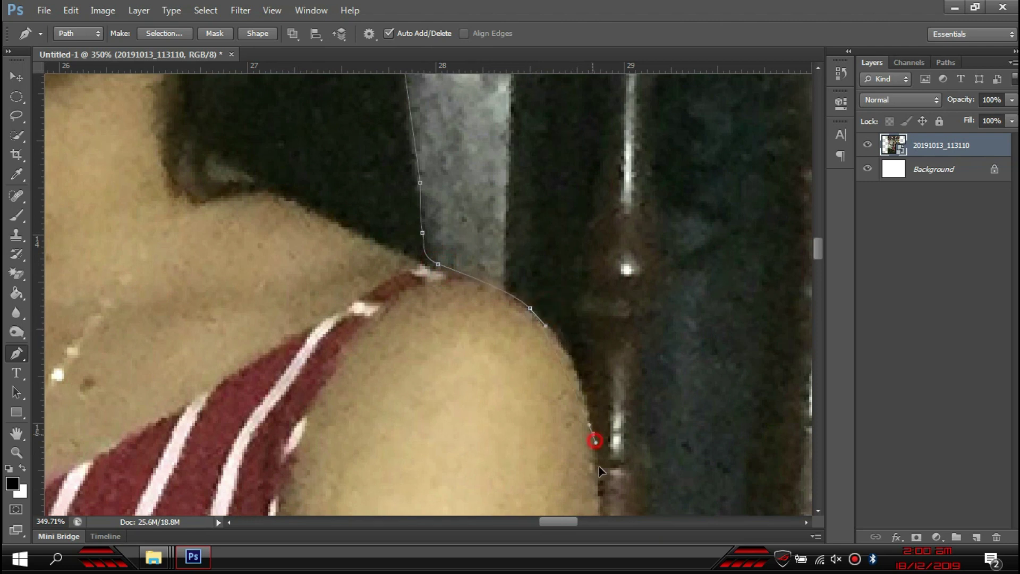
left_click_drag(596, 495, 601, 285)
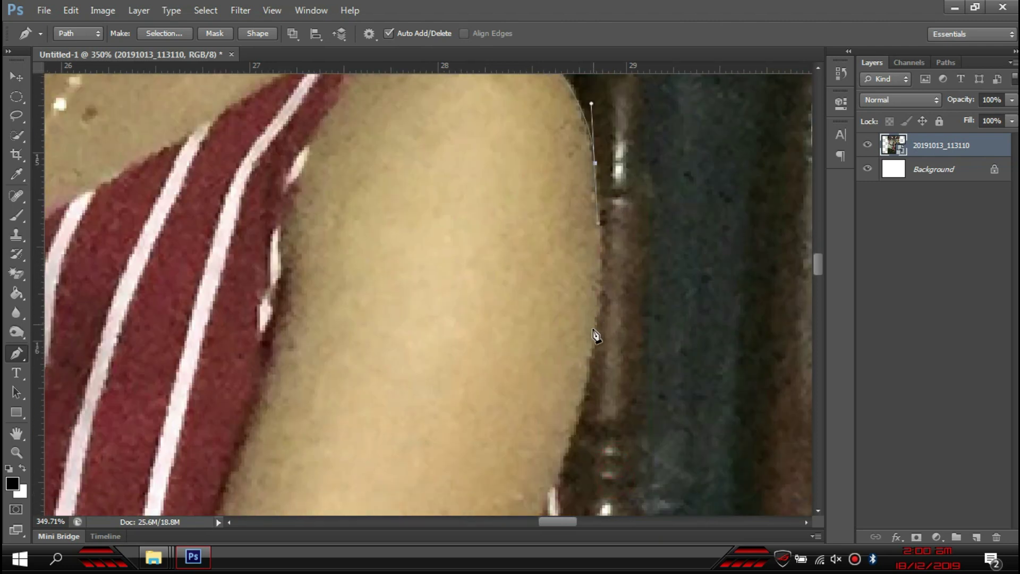
left_click_drag(570, 450, 562, 480)
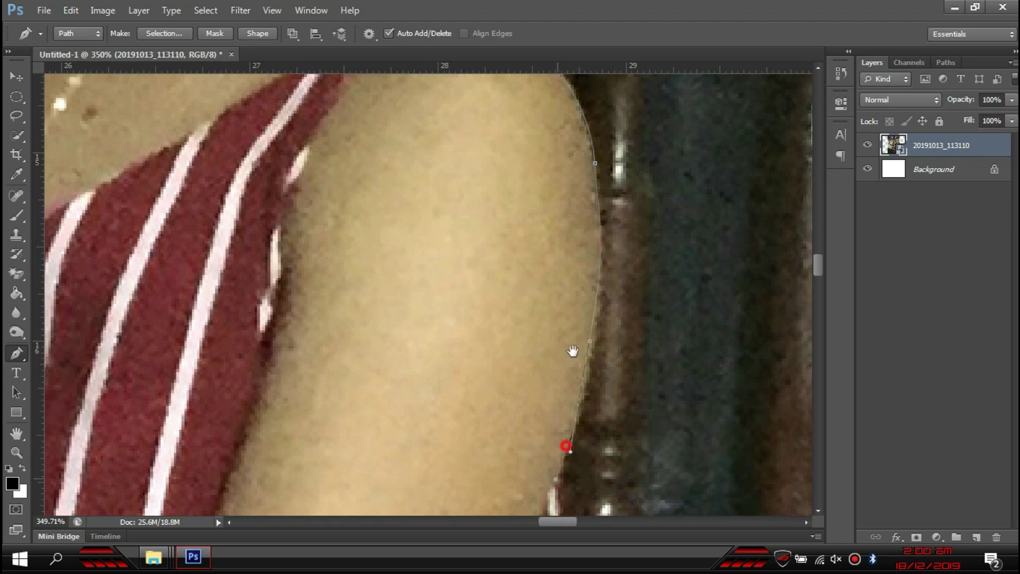
left_click_drag(573, 351, 589, 152)
left_click_drag(611, 392, 615, 421)
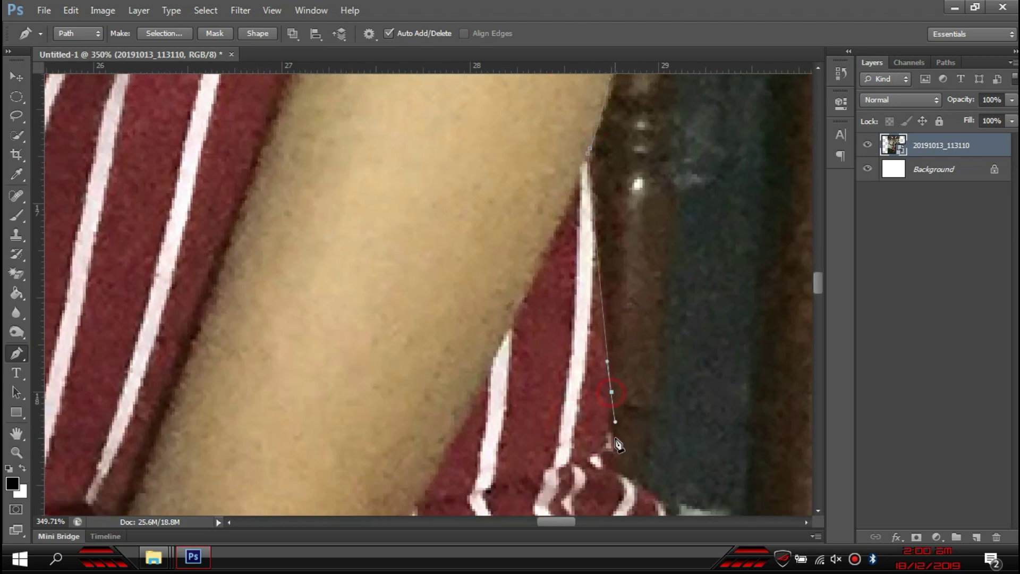
left_click(645, 483)
left_click_drag(646, 486, 524, 185)
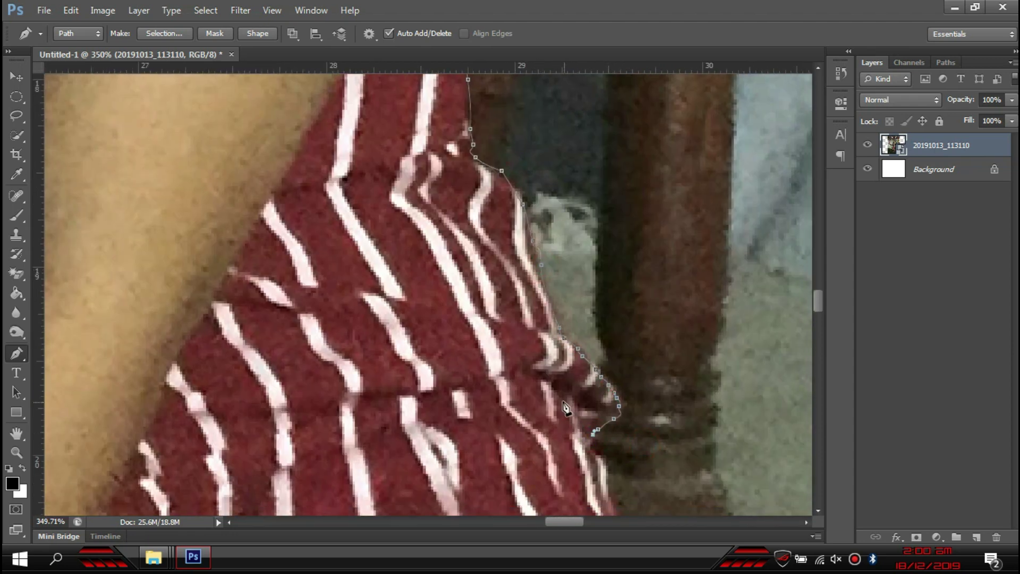
mouse_move(674, 392)
left_mouse_down()
mouse_move(607, 280)
mouse_move(615, 266)
left_mouse_up()
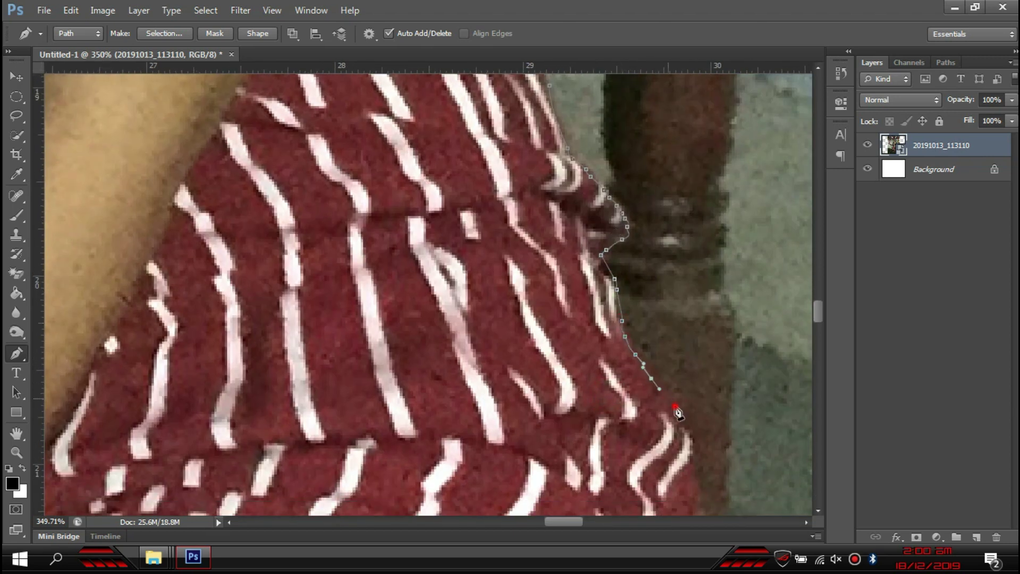
left_click_drag(689, 470, 644, 219)
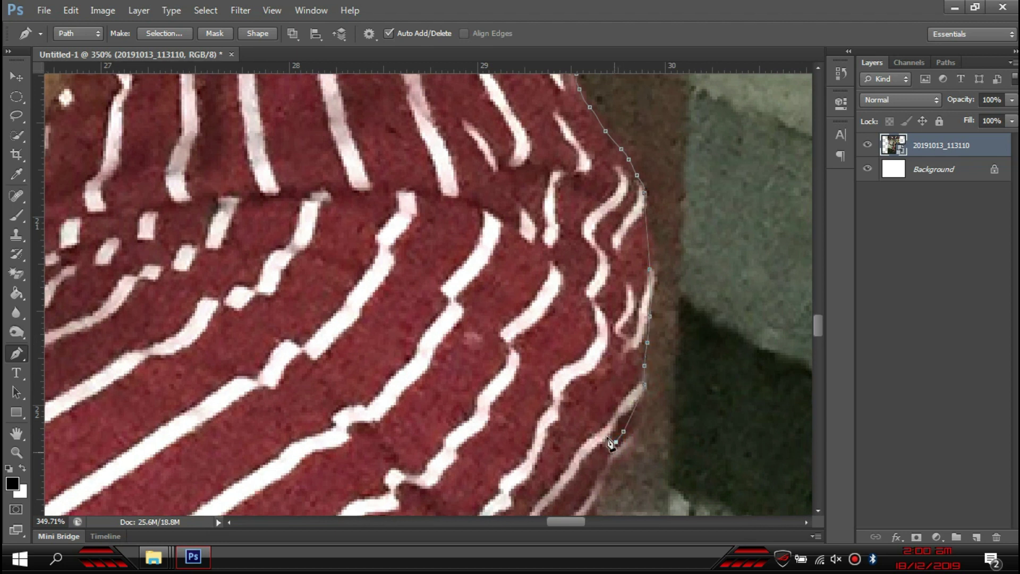
scroll(616, 438, "down", 5)
scroll(627, 372, "up", 2)
- Extend the outline along the leg's underside toward the knee
scroll(639, 287, "up", 1)
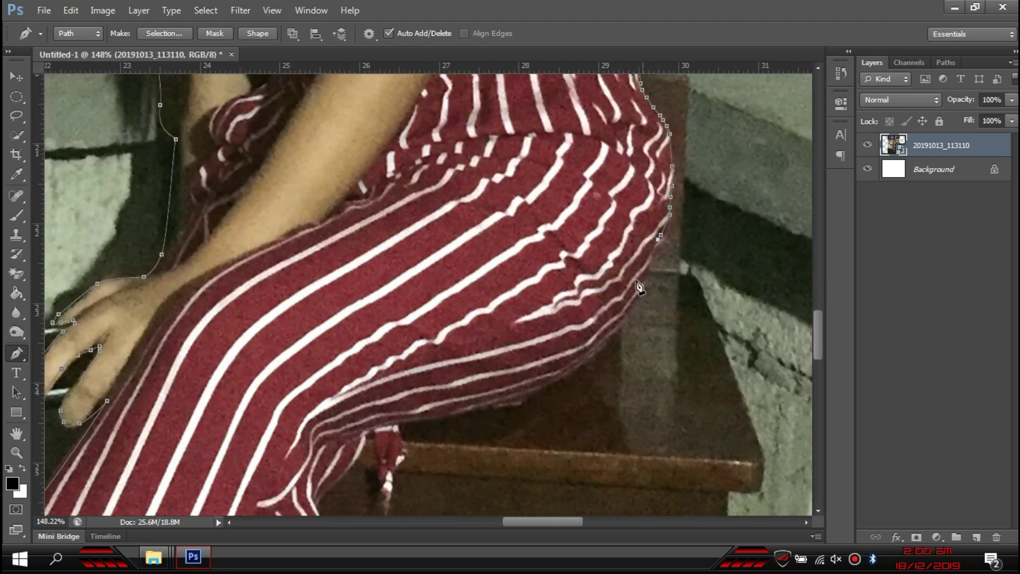
left_click(558, 380)
left_click(490, 407)
left_click(441, 418)
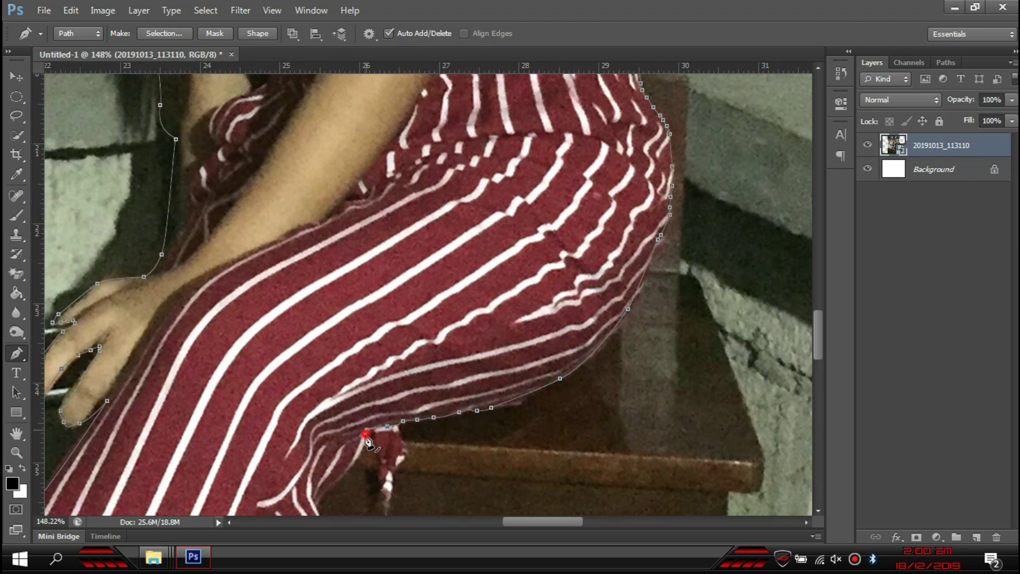
scroll(372, 435, "up", 3)
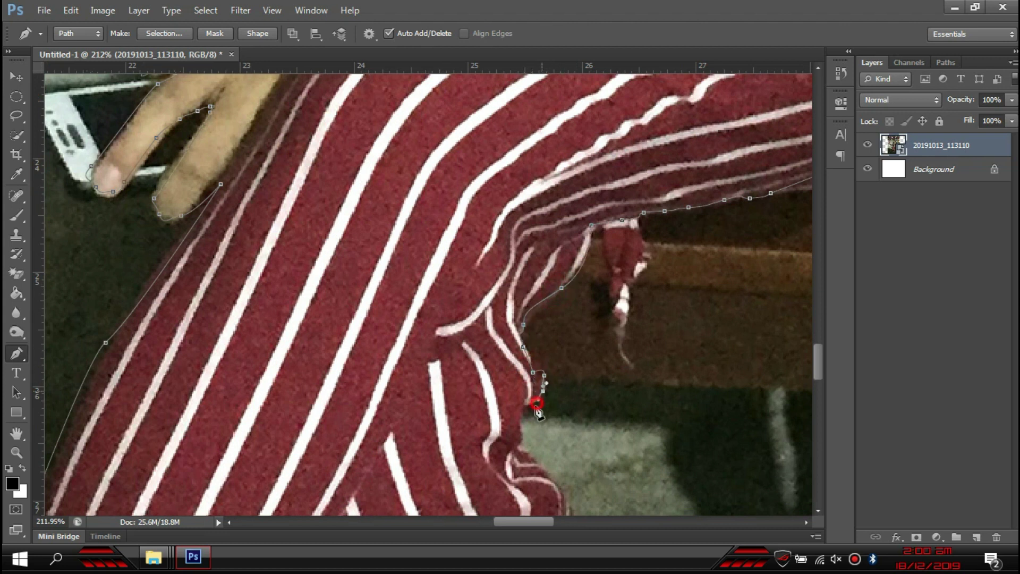
left_click_drag(572, 513, 506, 285)
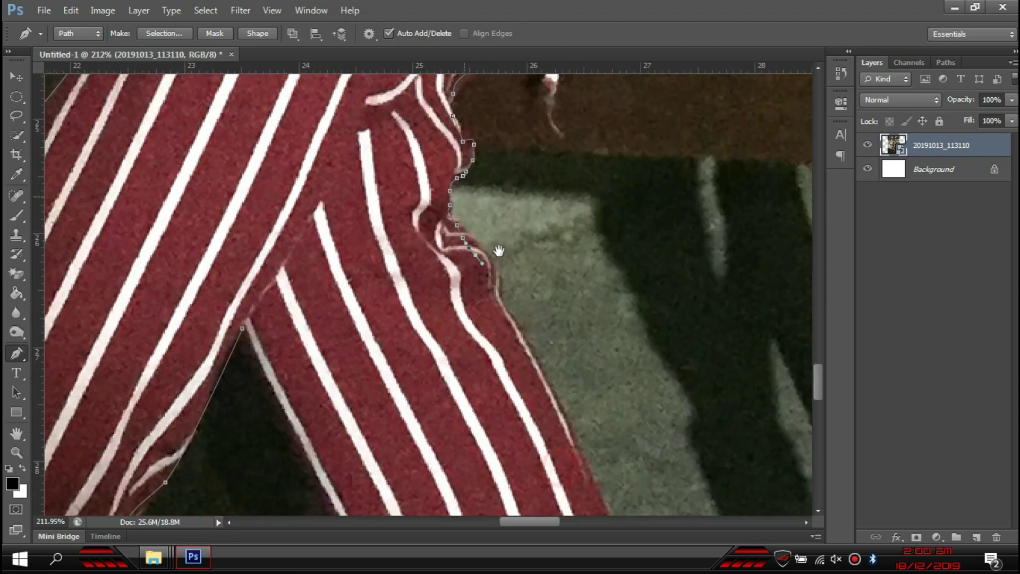
mouse_move(606, 469)
left_mouse_down()
mouse_move(664, 347)
mouse_move(715, 453)
left_mouse_up()
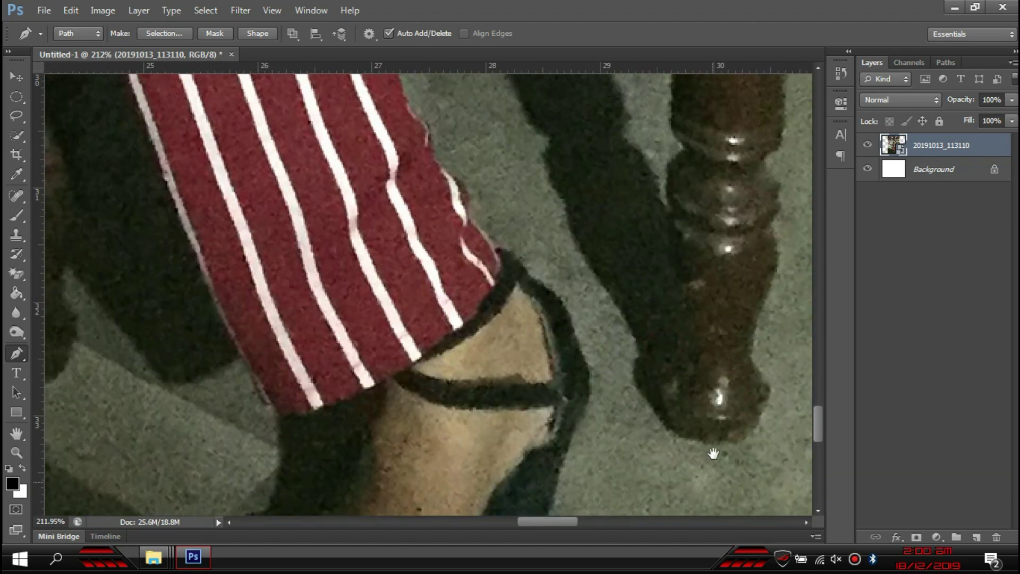
left_click_drag(542, 246, 534, 299)
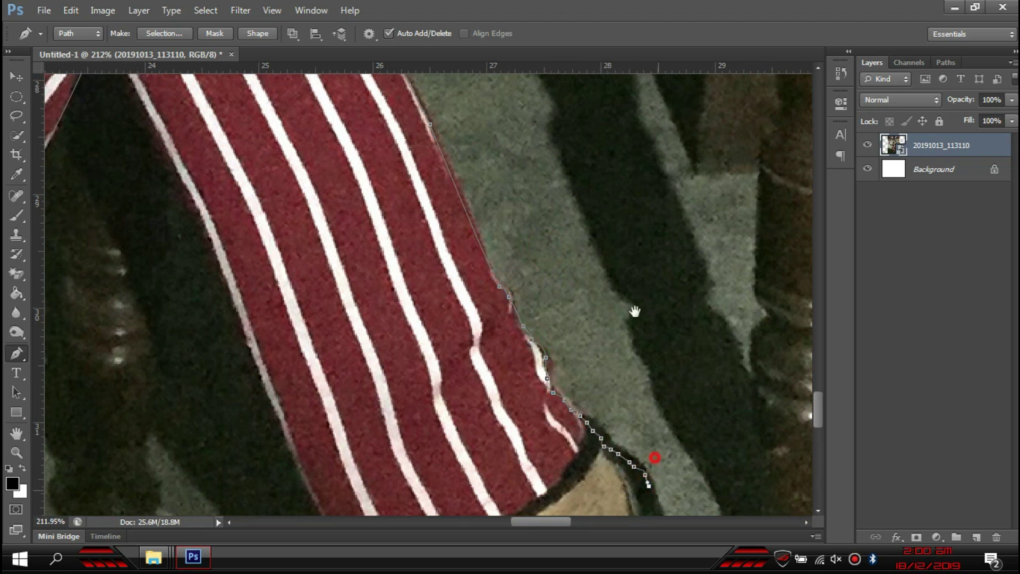
left_click_drag(657, 495, 631, 228)
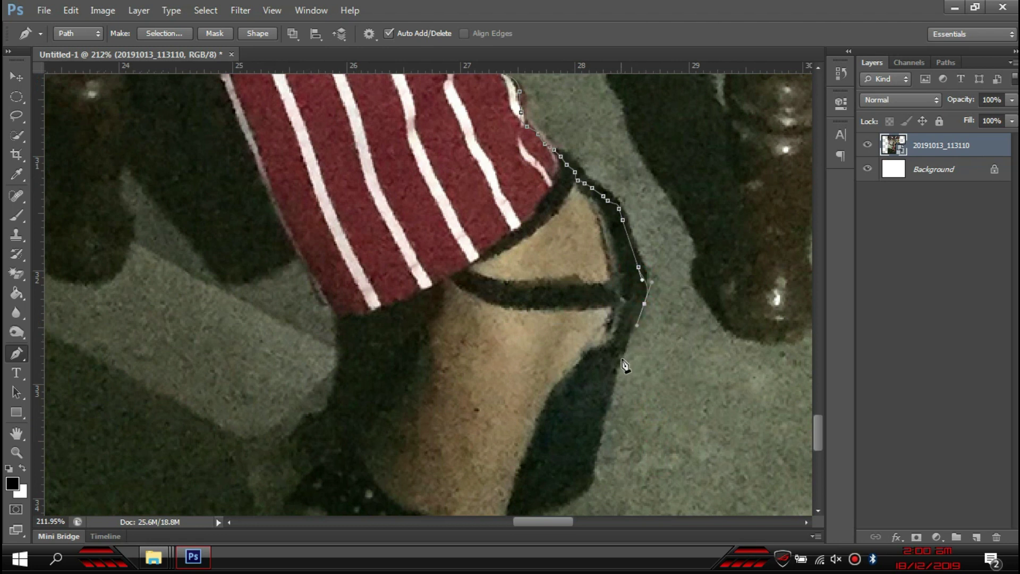
- Trace the path down the trouser hem and along the shoe's lower edge
left_click(585, 479)
left_click_drag(585, 479, 665, 243)
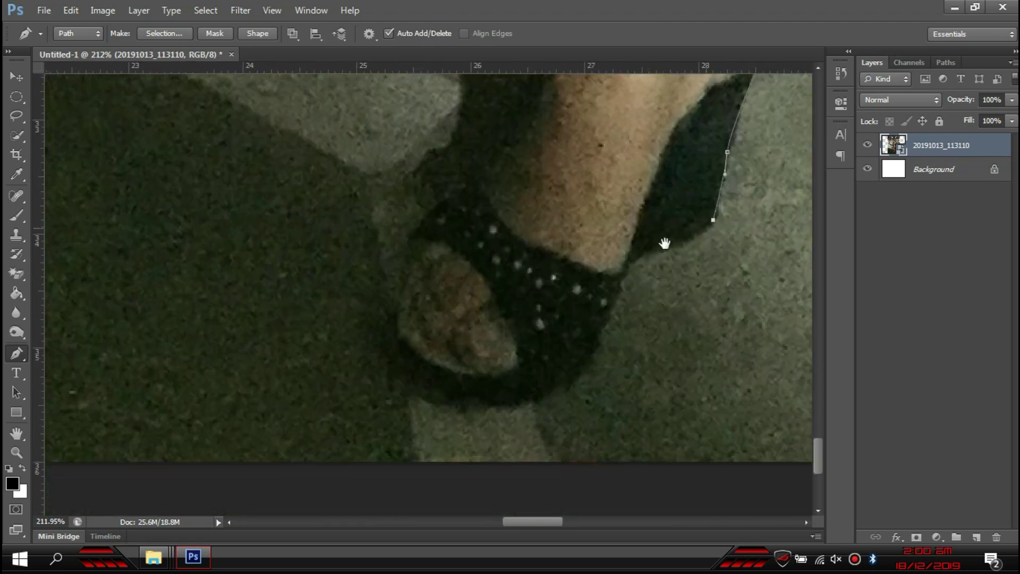
left_click(623, 283)
left_click(602, 347)
left_click(579, 372)
left_click(542, 391)
left_click_drag(473, 402, 428, 385)
- Continue the outline up the side of the second shoe
left_click(386, 367)
left_click(382, 344)
left_click_drag(385, 325, 396, 295)
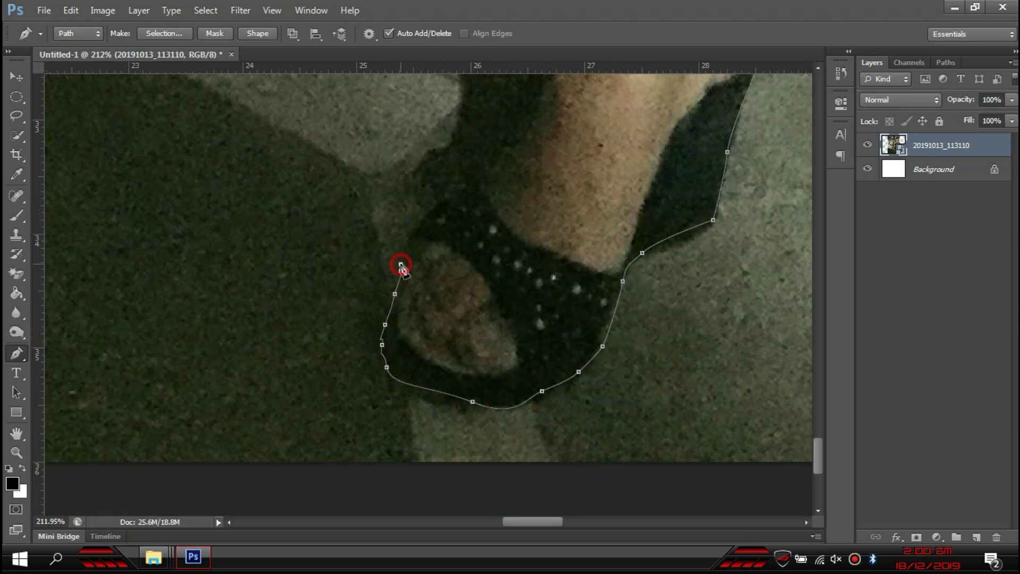
left_click(425, 213)
left_click(451, 194)
left_click(465, 172)
left_click_drag(527, 136, 515, 330)
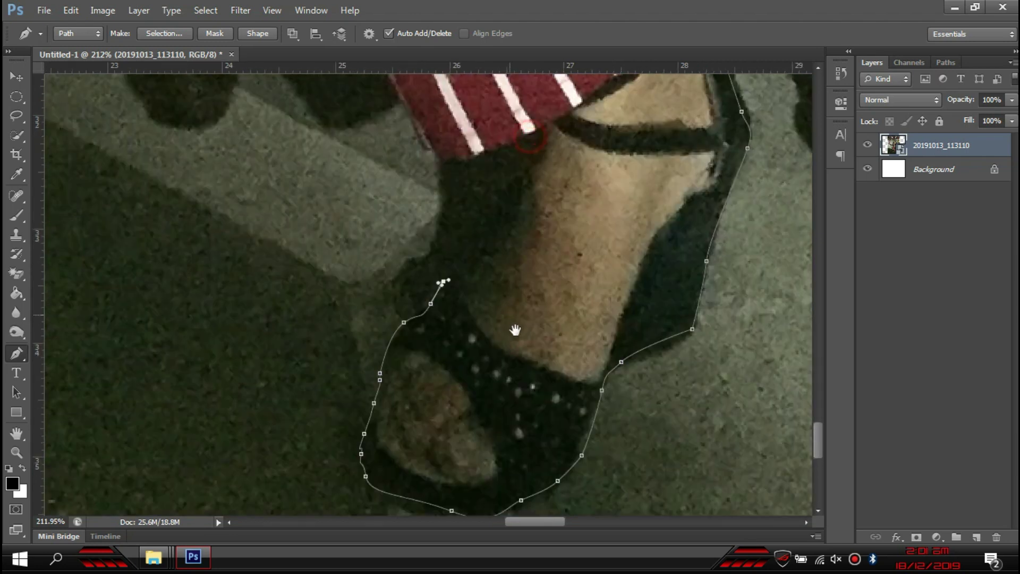
- Trace up the ankle and inner leg to the crotch, then zoom out
left_click(510, 305)
left_click(522, 296)
left_click(525, 284)
left_click(527, 273)
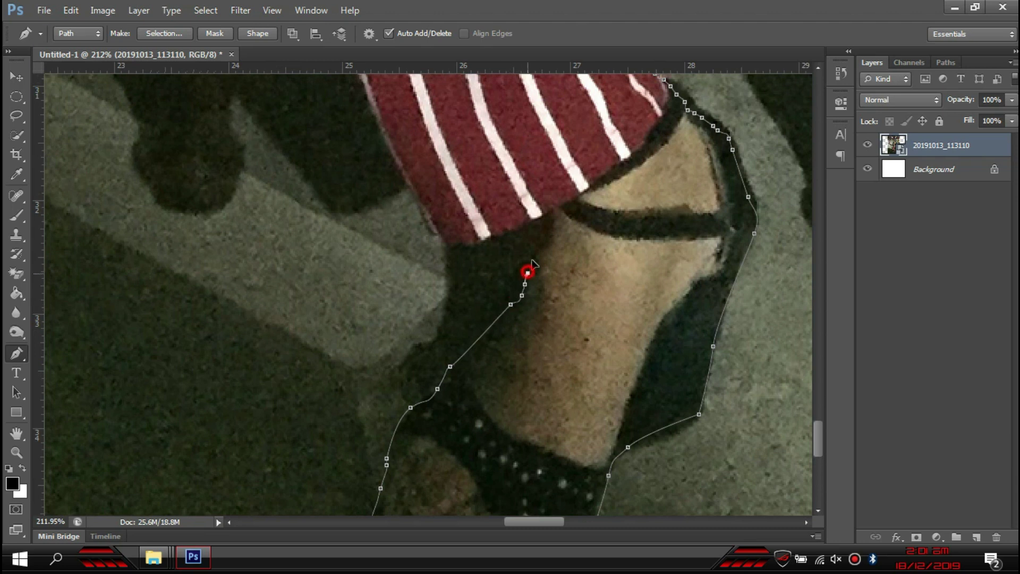
left_click_drag(510, 231, 514, 230)
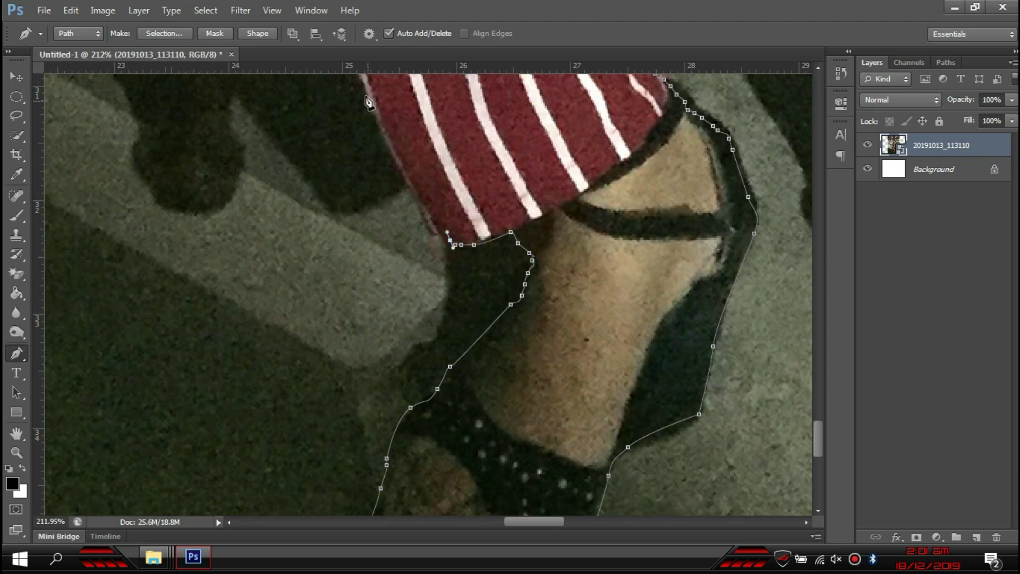
mouse_move(368, 102)
left_mouse_down()
mouse_move(471, 126)
mouse_move(523, 265)
left_mouse_up()
left_click(440, 110)
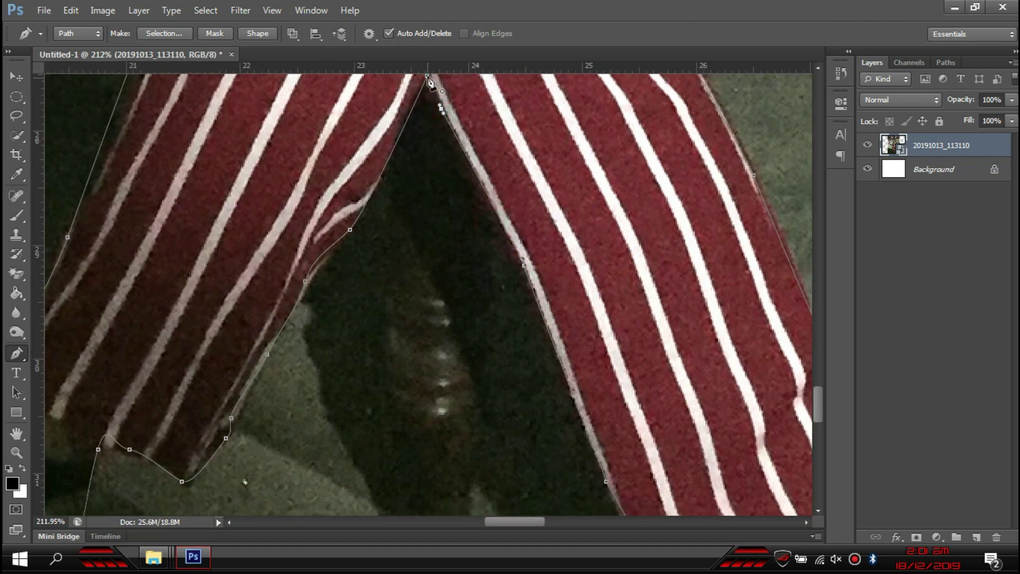
scroll(383, 222, "down", 5)
scroll(390, 230, "down", 2)
- Turn the traced path around the girl into a selection feathered by 2.8 px with Refine Edge
scroll(419, 212, "down", 1)
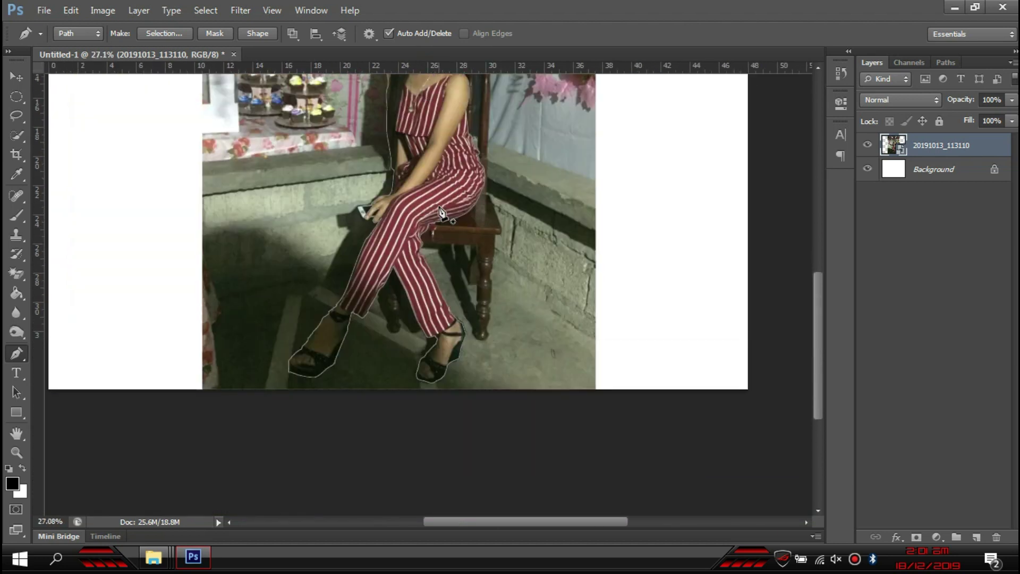
scroll(445, 201, "up", 1)
right_click(451, 149)
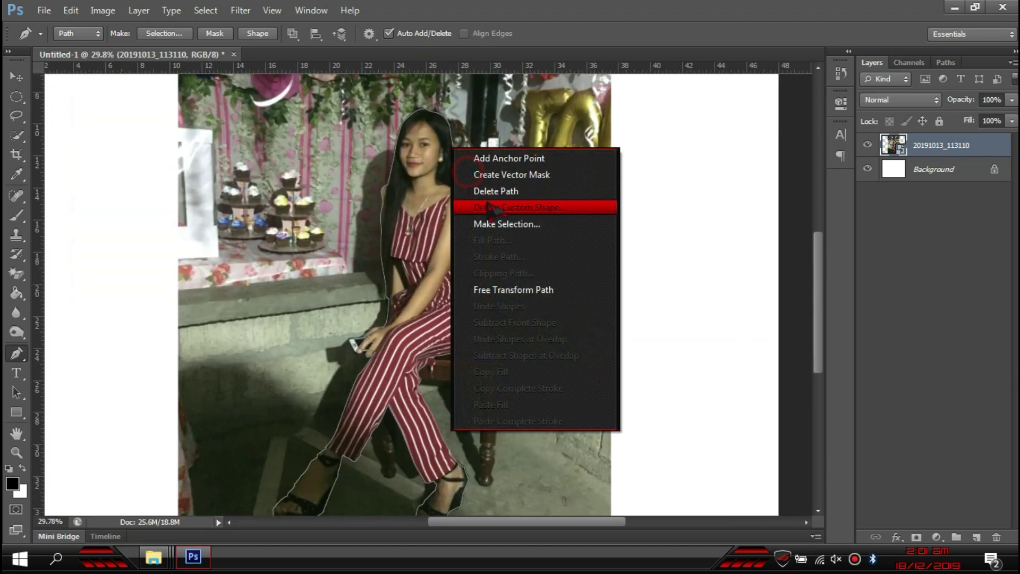
left_click(532, 224)
left_click(588, 155)
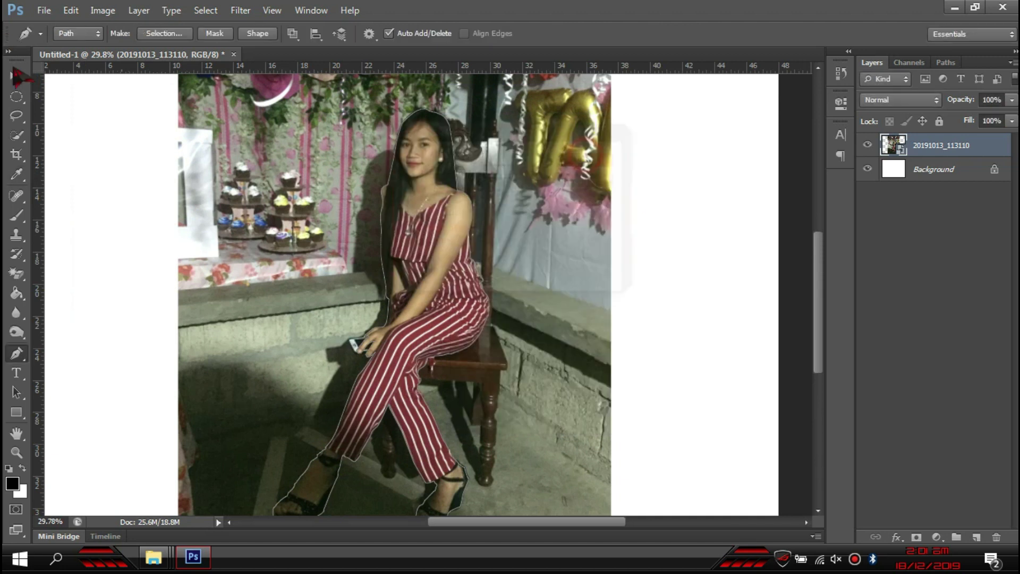
left_click(16, 134)
right_click(387, 199)
left_click(441, 255)
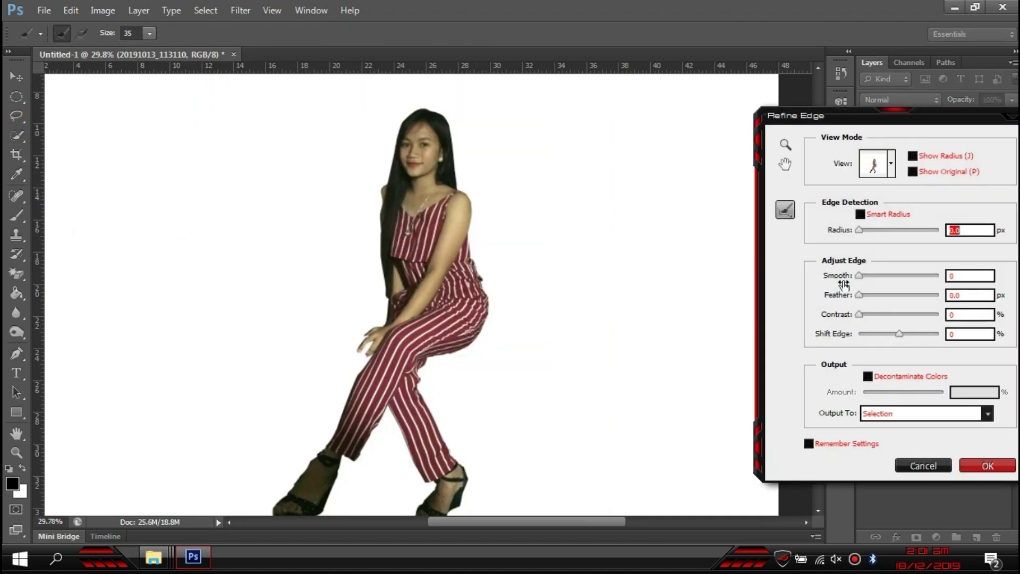
left_click_drag(861, 296, 871, 295)
left_click(981, 464)
- Copy the selected girl onto her own layer and delete the original photo layer
key("ctrl+j")
left_click(16, 76)
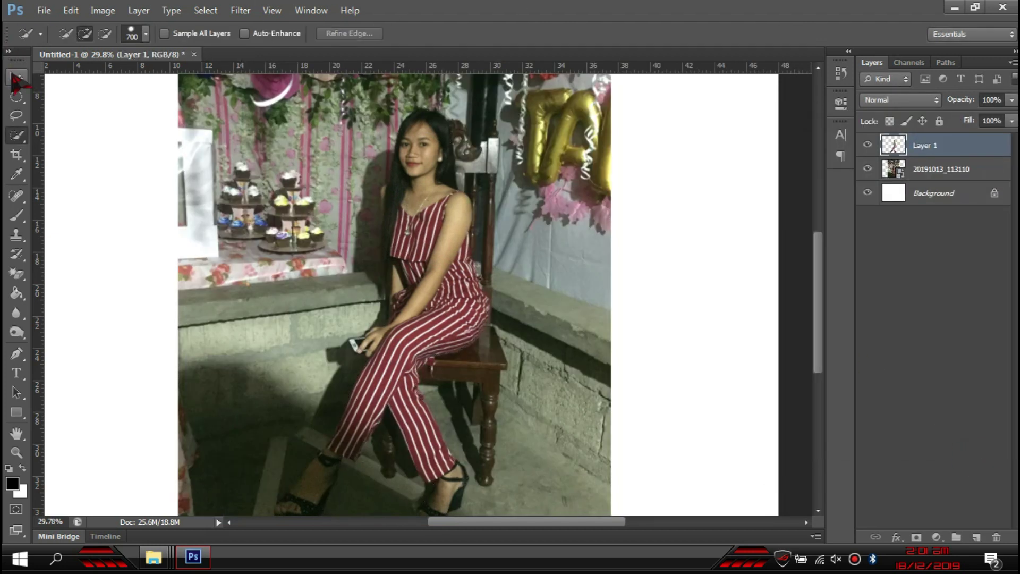
left_click(222, 185)
key("Delete")
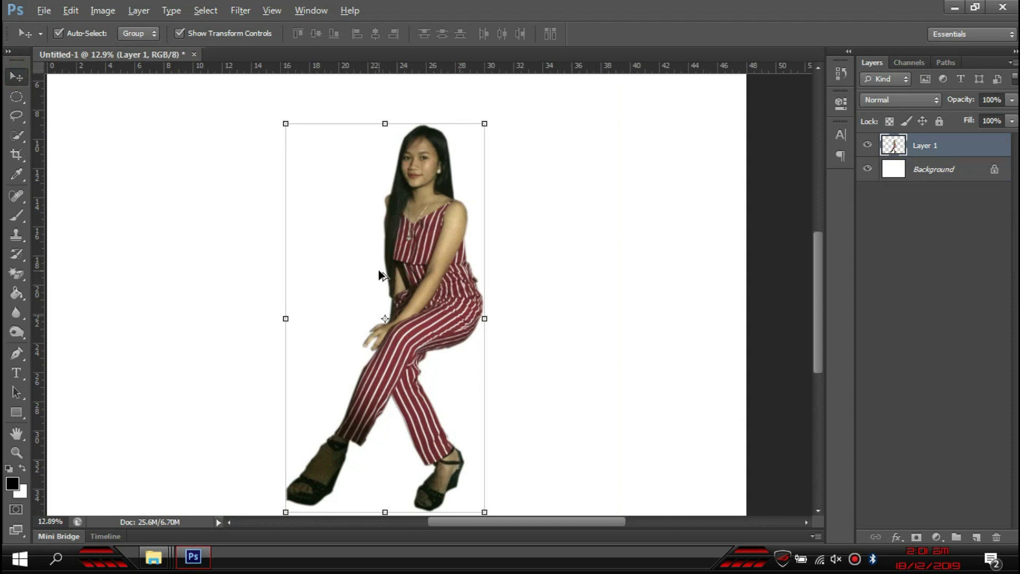
- Move the girl down-left, enlarge her to about 194%, and place the throne image
scroll(420, 335, "down", 3)
scroll(420, 335, "up", 3)
left_click_drag(467, 326, 220, 391)
mouse_move(267, 229)
left_mouse_down()
mouse_move(384, 166)
mouse_move(347, 69)
left_mouse_up()
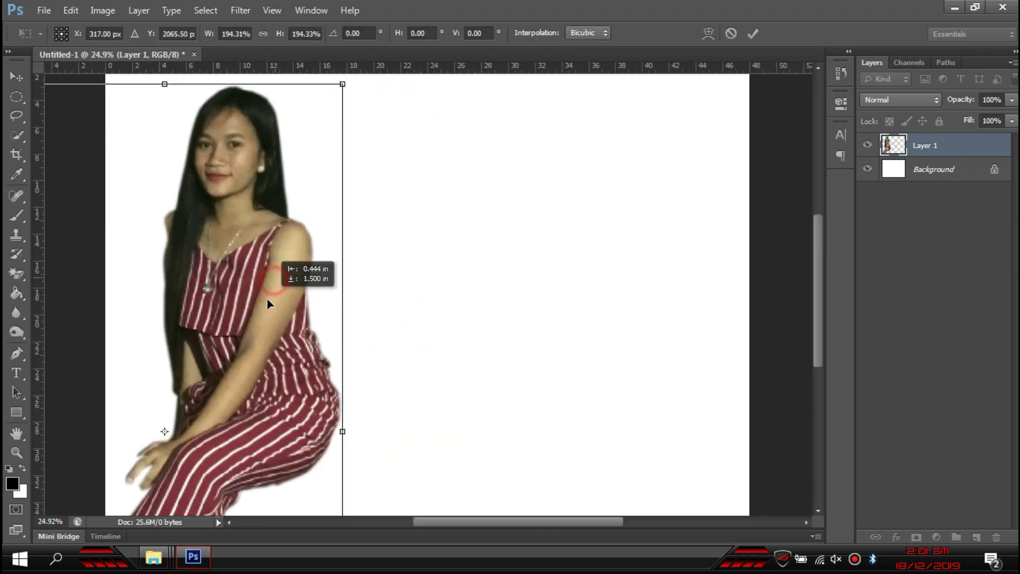
left_click_drag(291, 263, 266, 297)
key("Return")
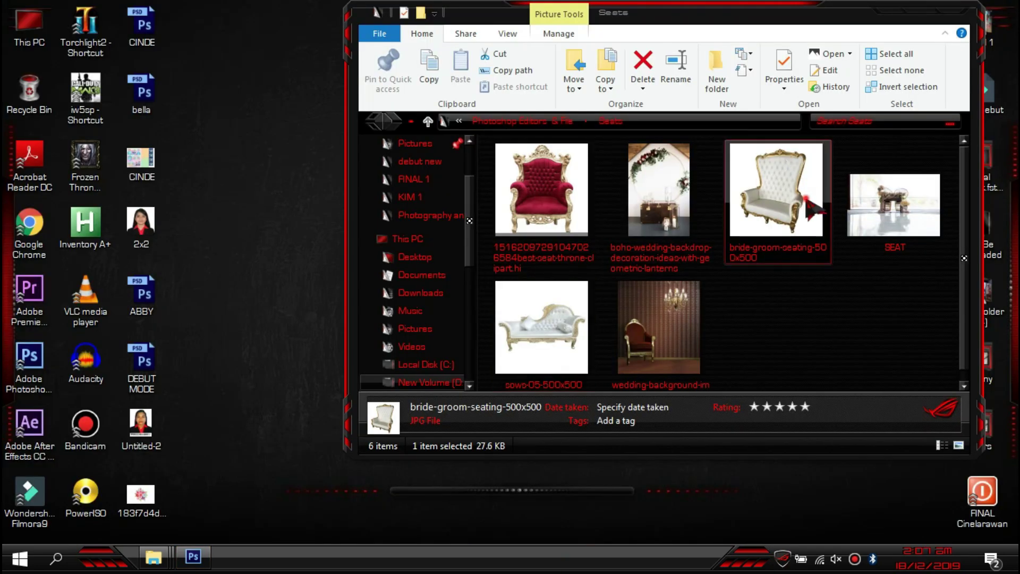
mouse_move(797, 192)
left_mouse_down()
mouse_move(191, 555)
mouse_move(404, 330)
left_mouse_up()
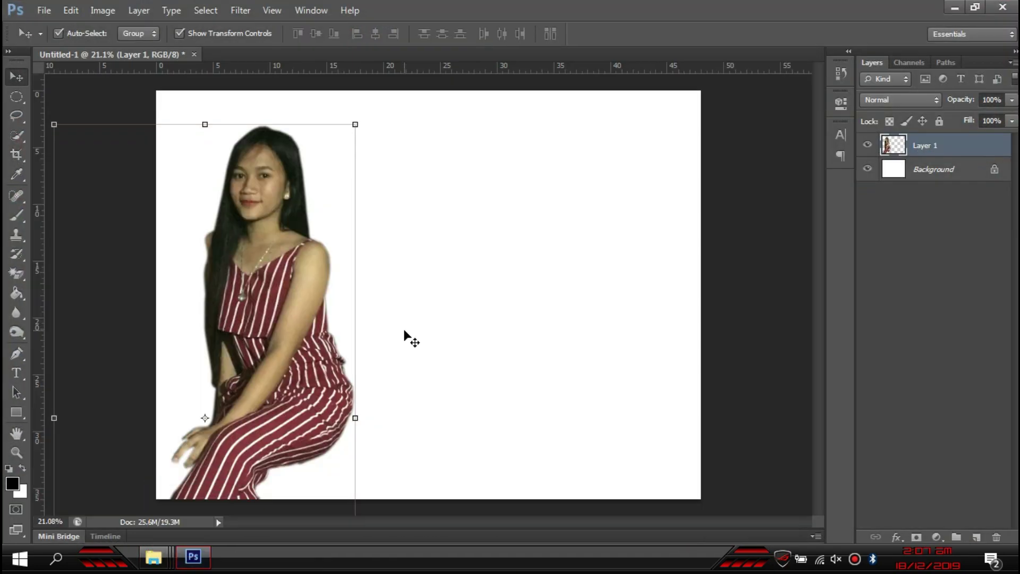
key("Return")
- Enlarge the throne about four times and move it to the right side
left_click_drag(467, 256, 644, 172)
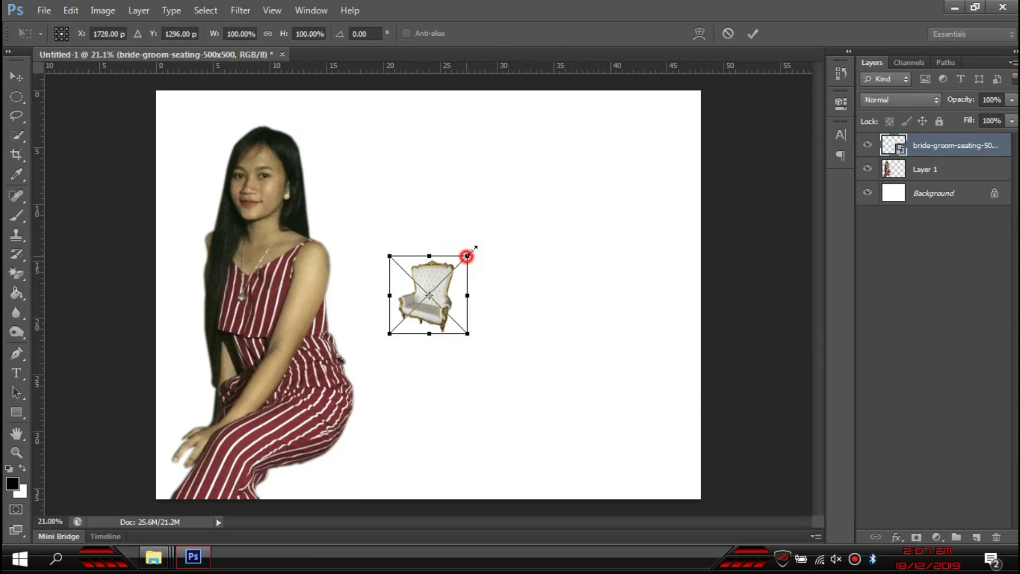
key("Return")
left_click_drag(366, 232, 497, 232)
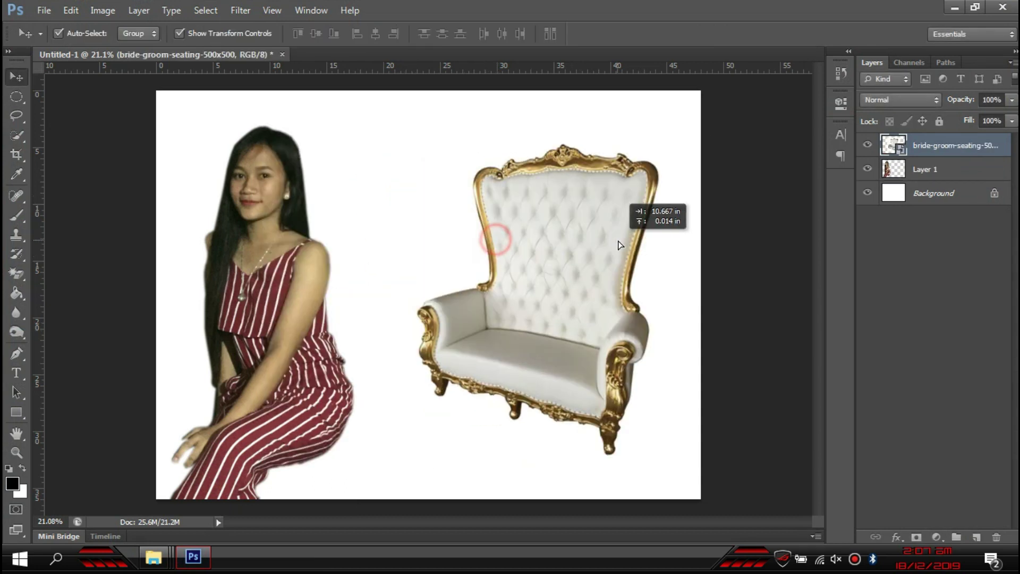
key("shift+e")
left_click(485, 209)
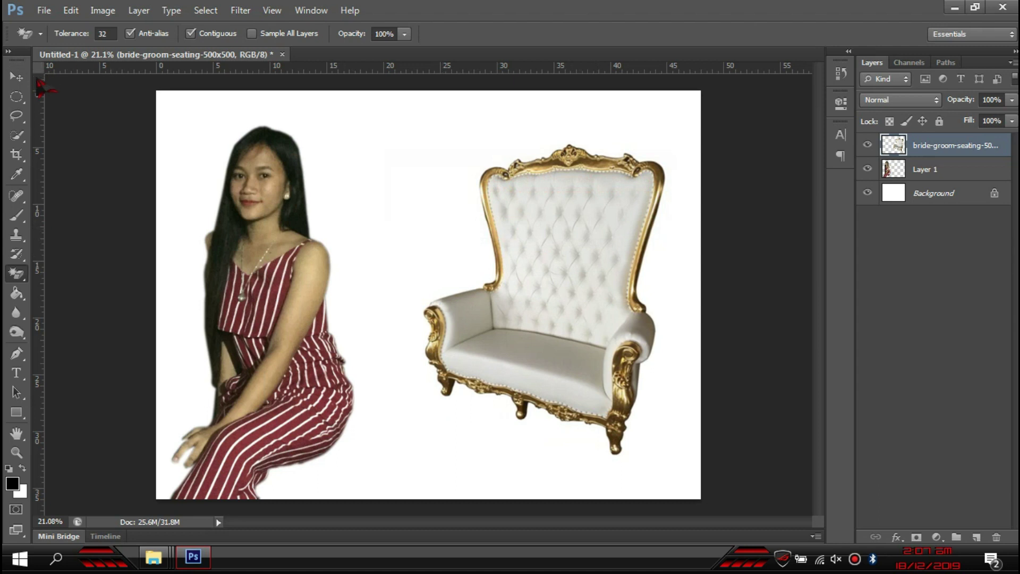
- Place the woman over the throne, stack her layer above it, and shrink her to fit
left_click(16, 76)
mouse_move(271, 368)
left_mouse_down()
mouse_move(572, 298)
mouse_move(545, 295)
left_mouse_up()
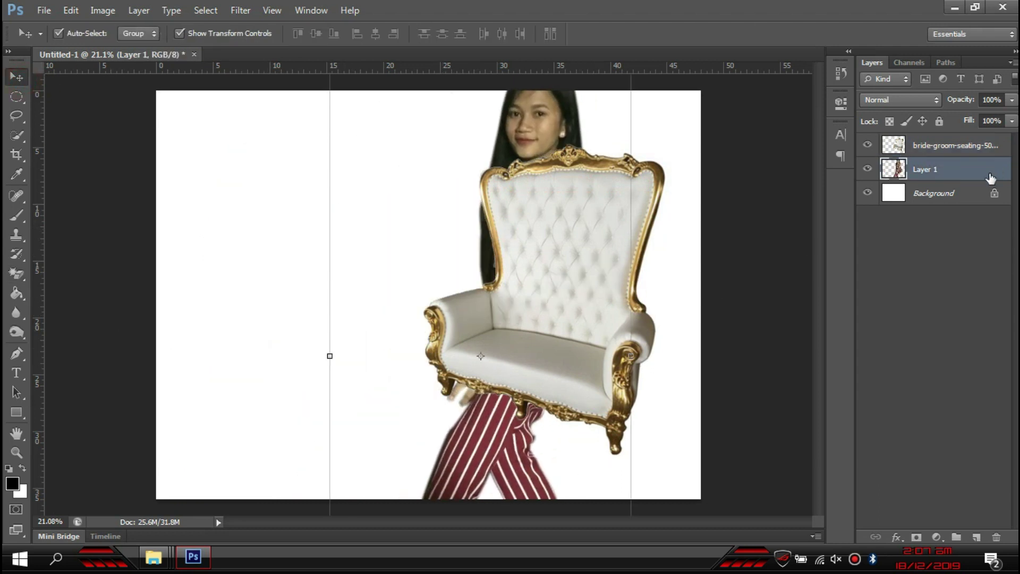
left_click_drag(925, 169, 924, 140)
left_click_drag(540, 263, 522, 267)
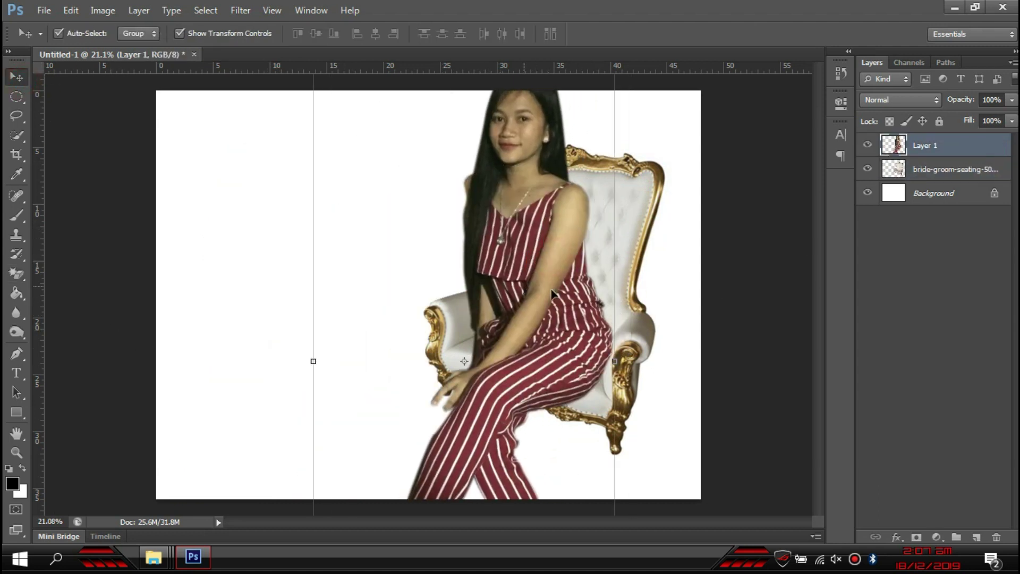
scroll(619, 244, "down", 2)
mouse_move(581, 106)
left_mouse_down()
mouse_move(573, 157)
mouse_move(565, 138)
left_mouse_up()
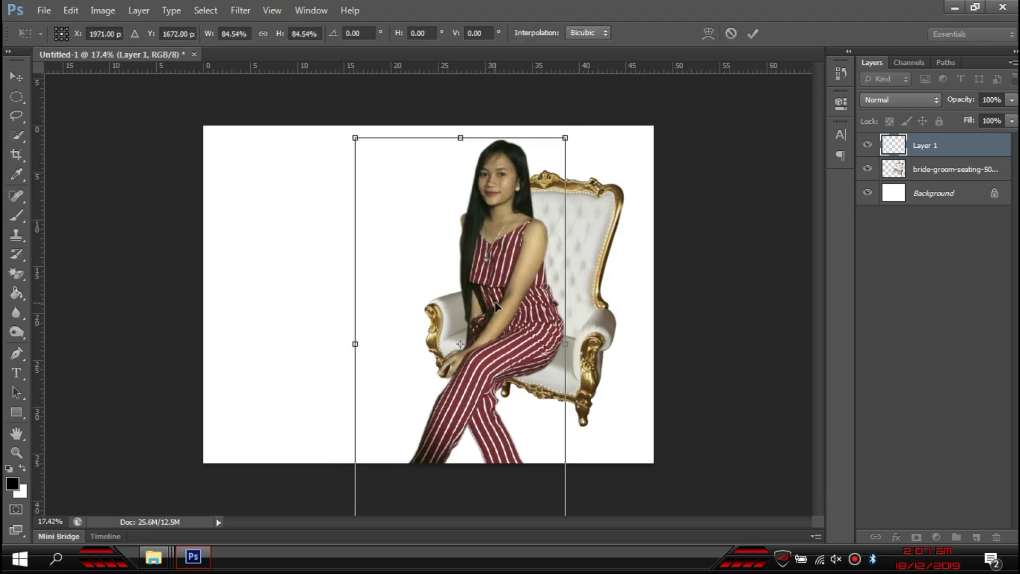
key("Return")
- Move the woman and throne rightward together and enlarge both to 135.30%
left_click_drag(589, 335, 611, 393)
mouse_move(679, 212)
left_mouse_down()
mouse_move(743, 169)
mouse_move(742, 140)
left_mouse_up()
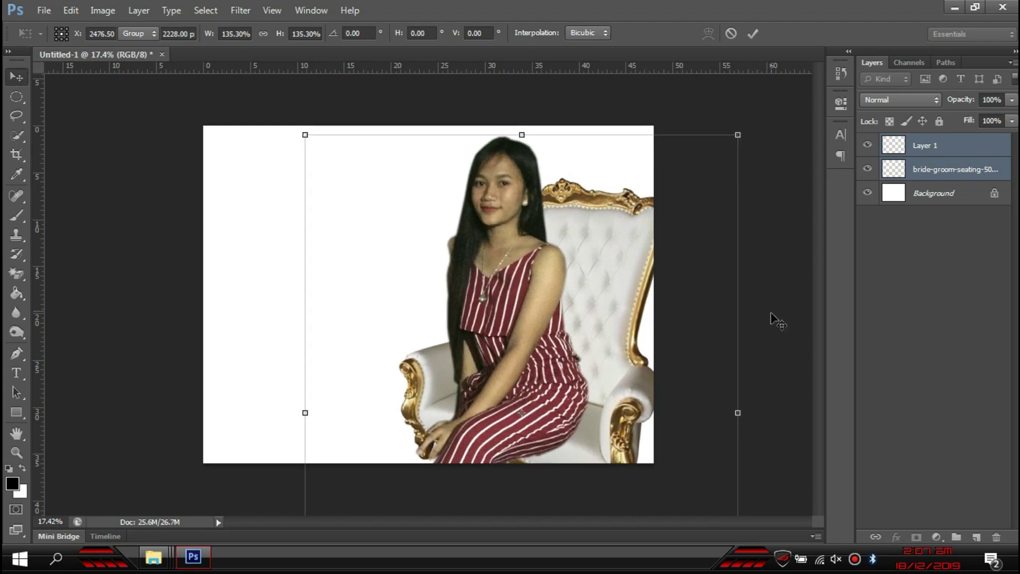
key("Return")
left_click(547, 294)
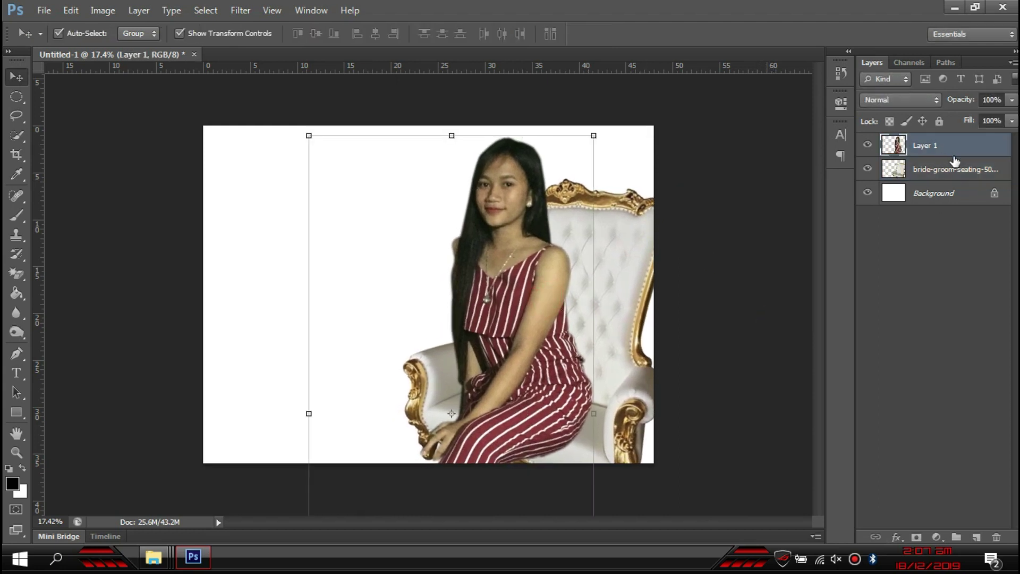
- Add a drop shadow to the woman's layer with a larger blur size
double_click(962, 140)
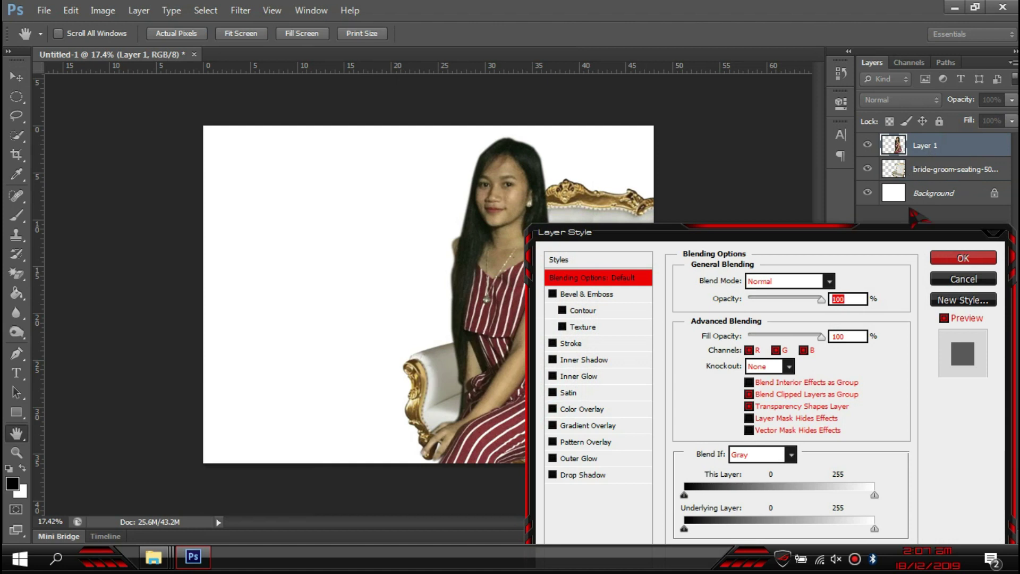
left_click(583, 474)
left_click_drag(813, 232, 263, 110)
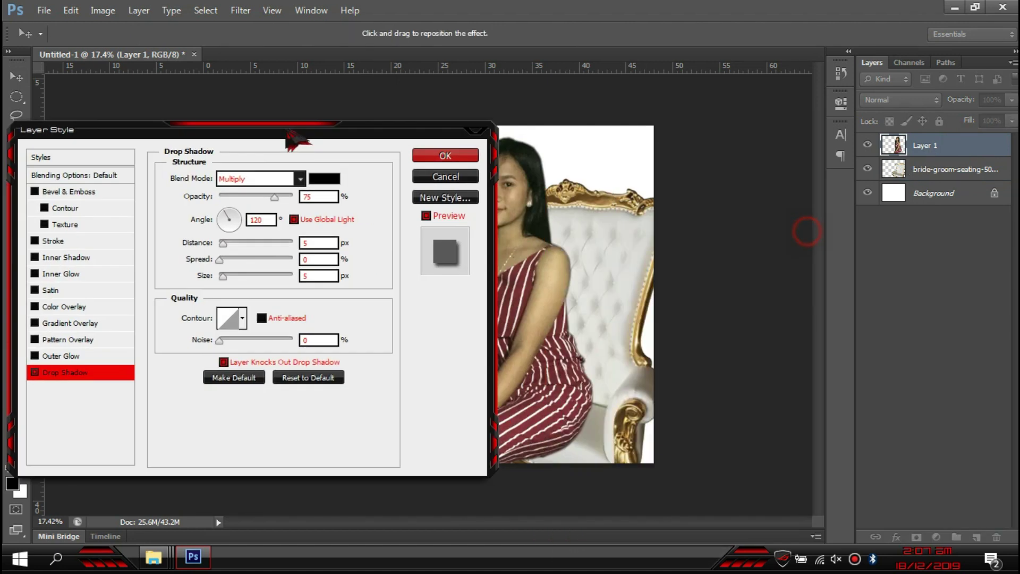
mouse_move(193, 257)
left_mouse_down()
mouse_move(216, 232)
mouse_move(201, 242)
mouse_move(227, 257)
left_mouse_up()
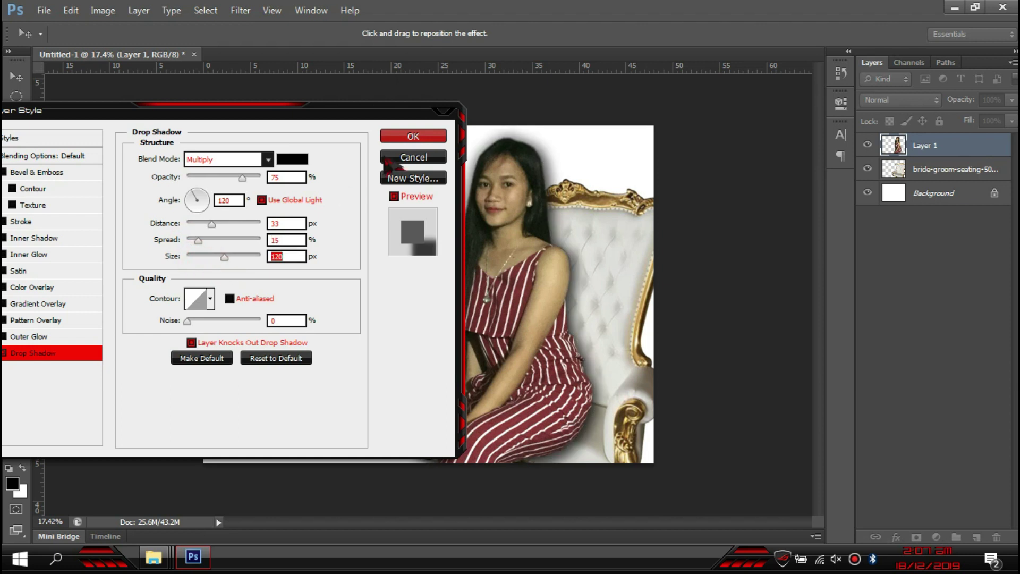
left_click(412, 136)
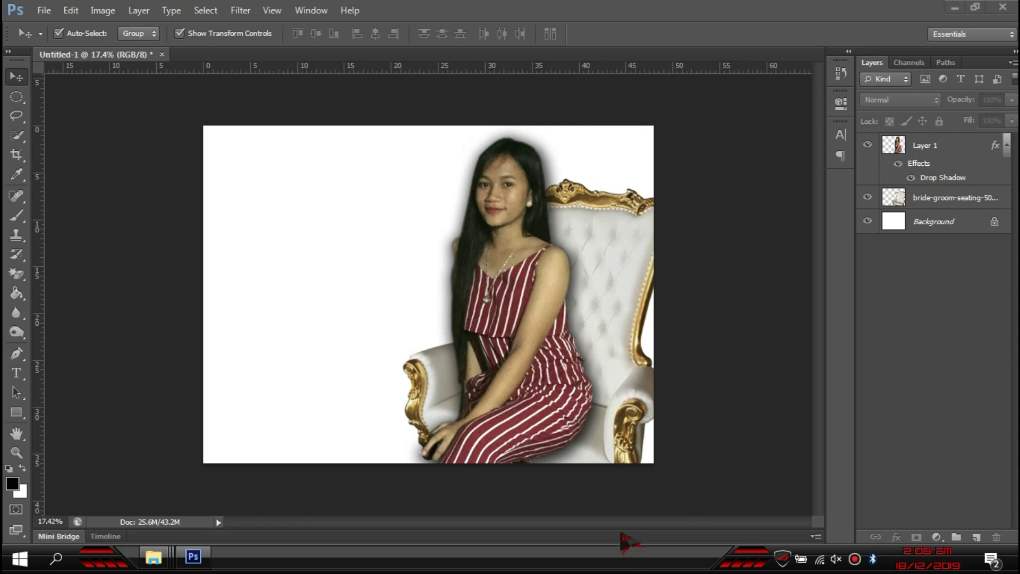
- Revise the woman's drop shadow to size 120 px, angle 117° and spread 0%
left_click(616, 254)
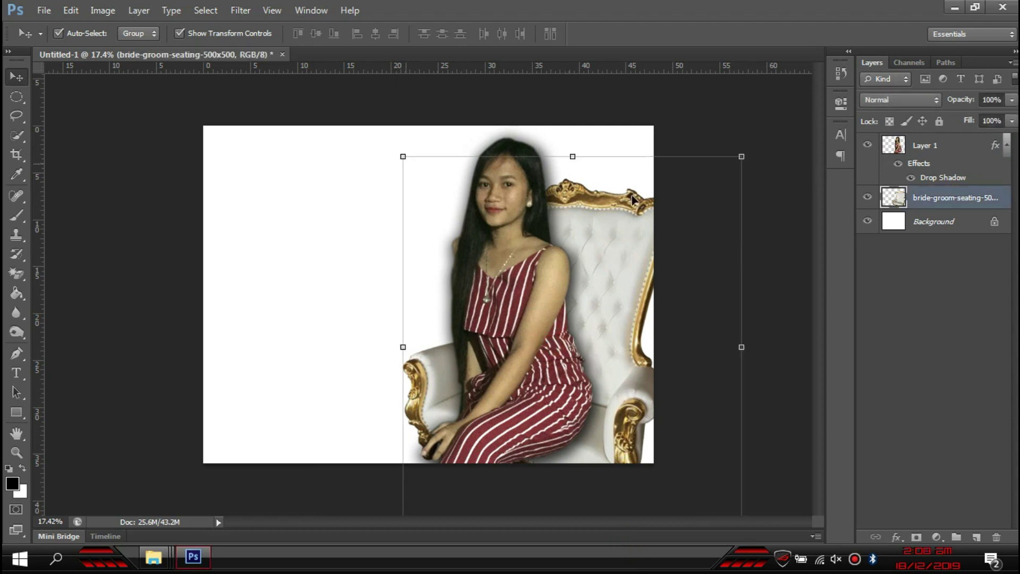
left_click(903, 145)
key("ctrl+plus")
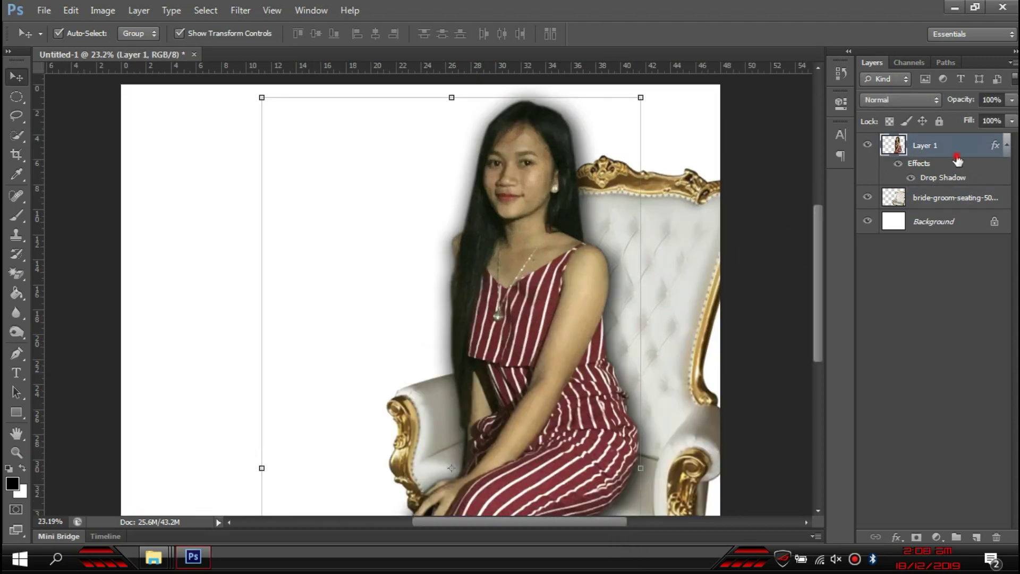
double_click(896, 150)
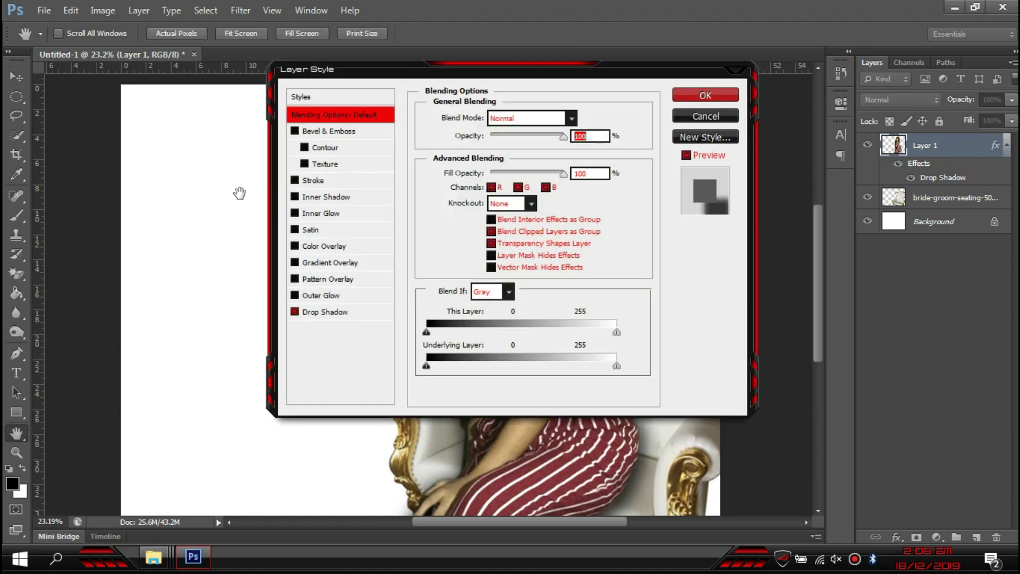
left_click(328, 312)
left_click_drag(478, 69, 104, 81)
mouse_move(113, 173)
left_mouse_down()
mouse_move(122, 162)
mouse_move(110, 162)
left_mouse_up()
left_click_drag(116, 212, 109, 212)
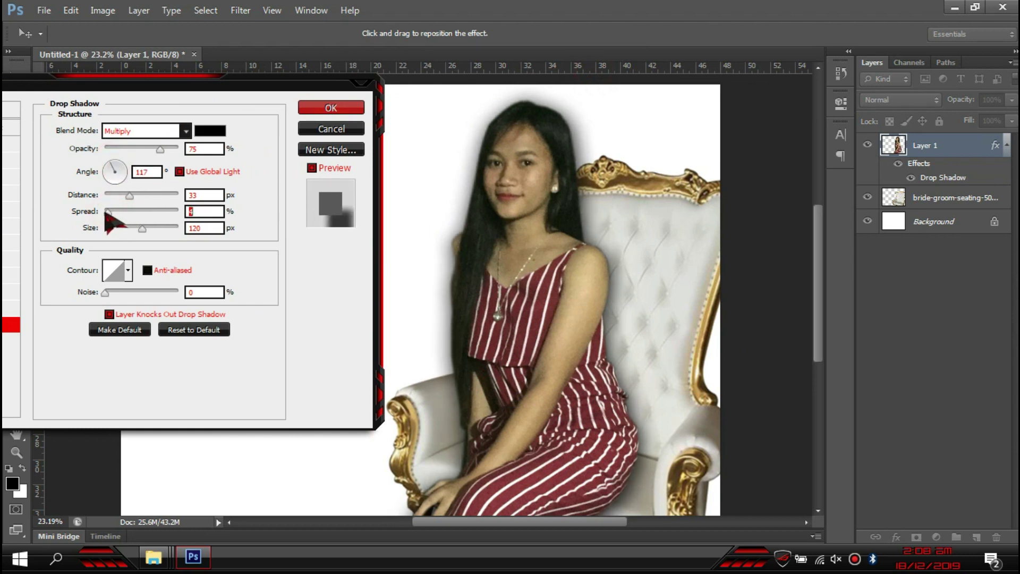
left_click_drag(106, 211, 104, 211)
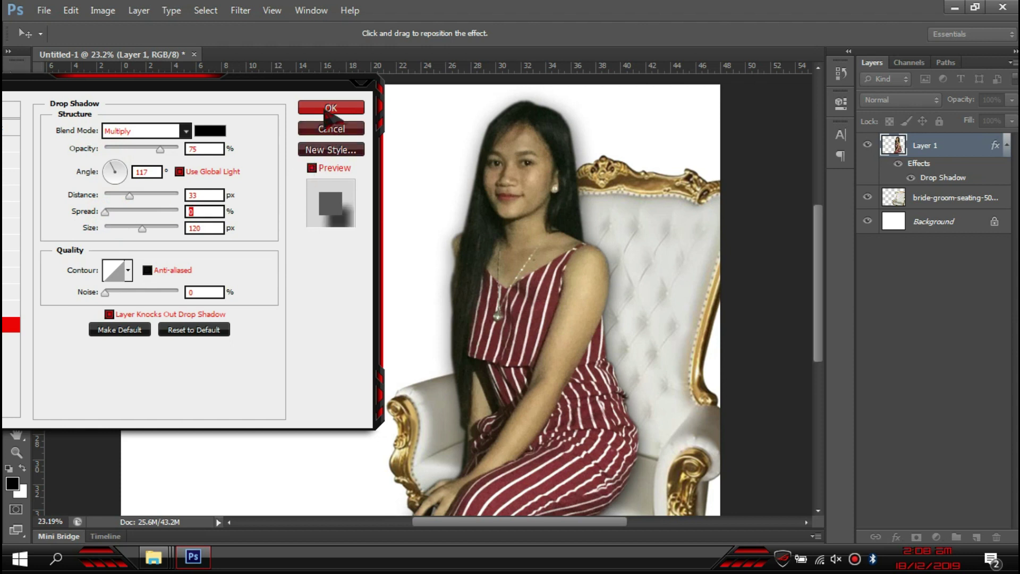
left_click(331, 109)
- Nudge the woman and throne into position, then bring up the Seats folder in File Explorer
scroll(323, 235, "down", 1)
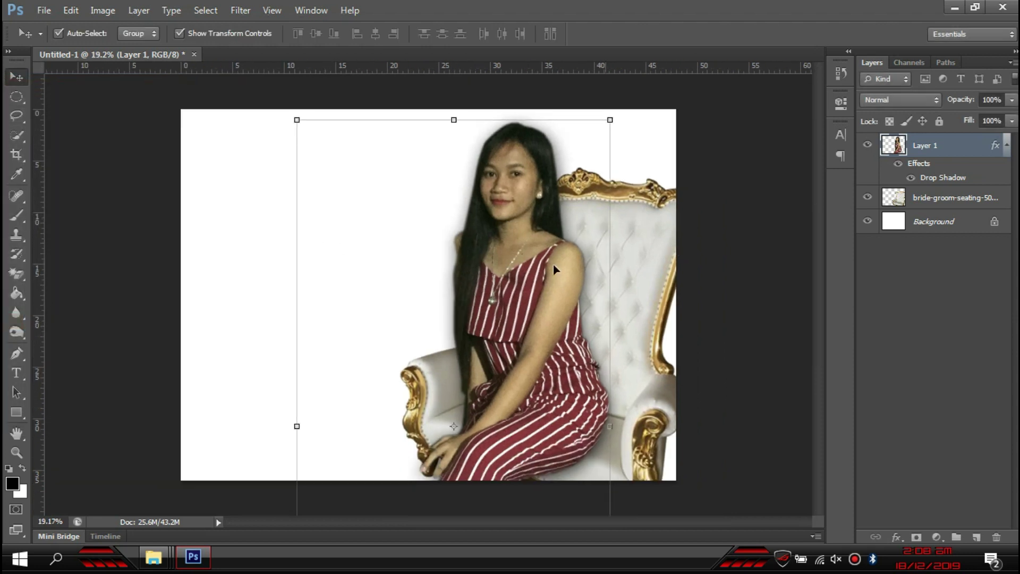
left_click(640, 257, "shift")
mouse_move(645, 270)
left_mouse_down()
mouse_move(651, 287)
mouse_move(675, 286)
mouse_move(665, 287)
left_mouse_up()
left_click(273, 239)
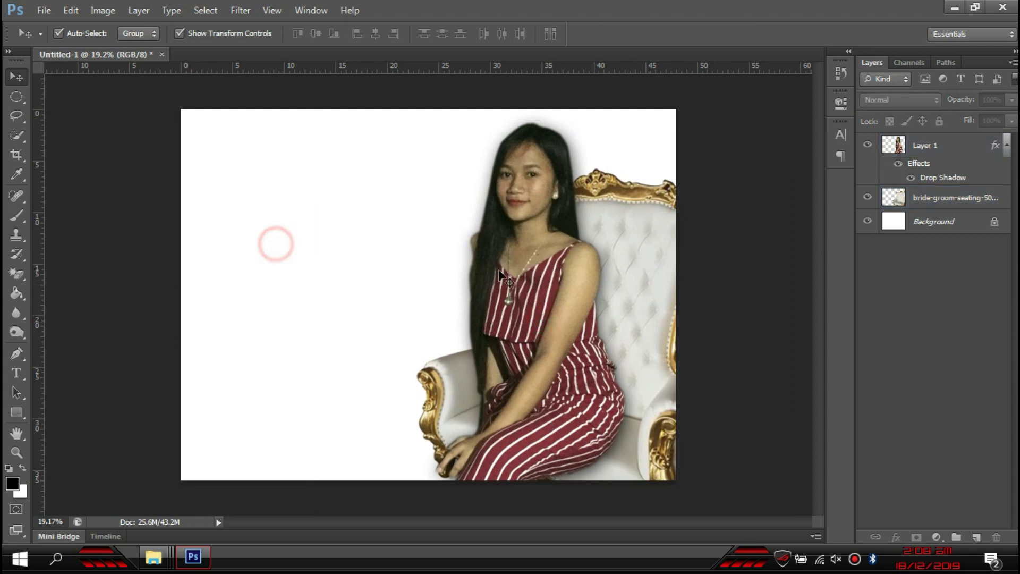
mouse_move(528, 322)
left_mouse_down()
mouse_move(554, 323)
mouse_move(530, 314)
left_mouse_up()
key("shift+Down")
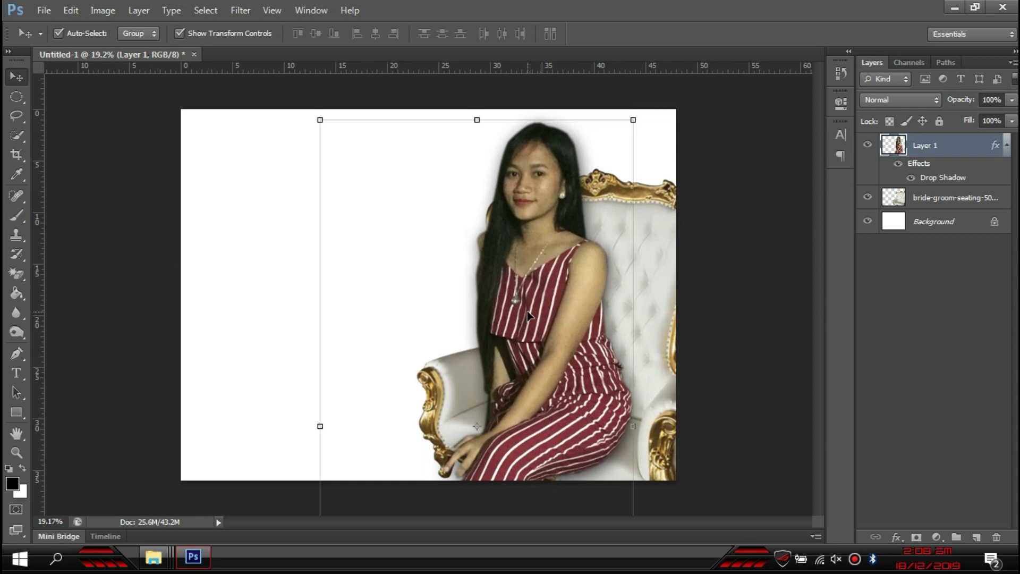
left_click(266, 289)
mouse_move(153, 556)
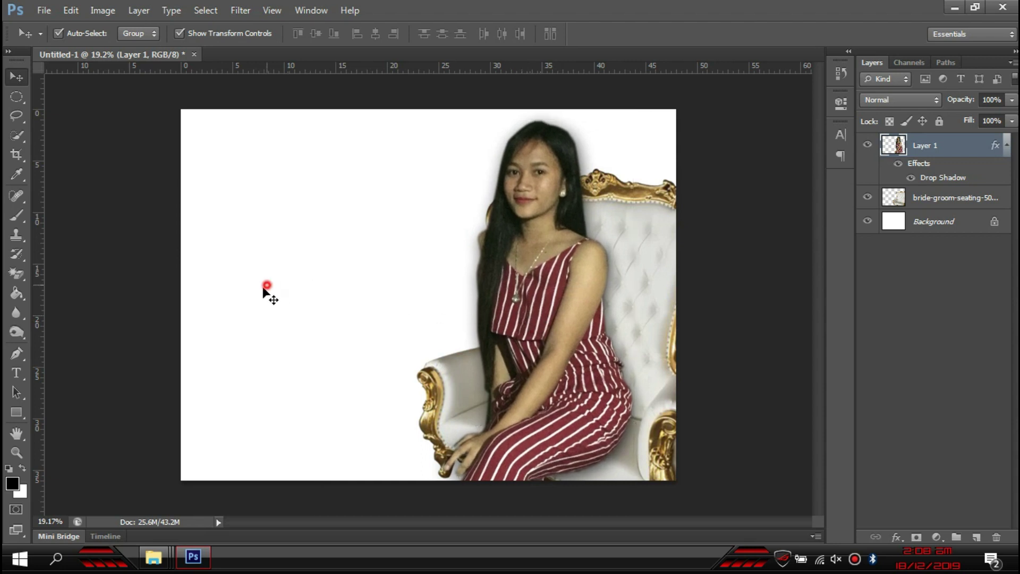
left_click(612, 514)
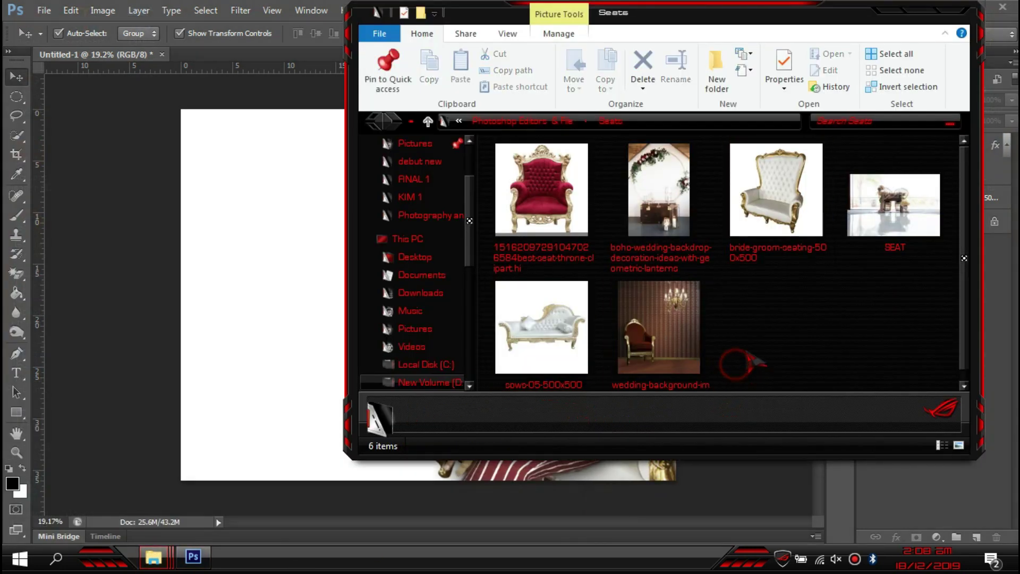
- Go up from Seats into the Back Ground and Overlay folder, maximized, and browse it
key("BackSpace")
scroll(677, 211, "up", 5)
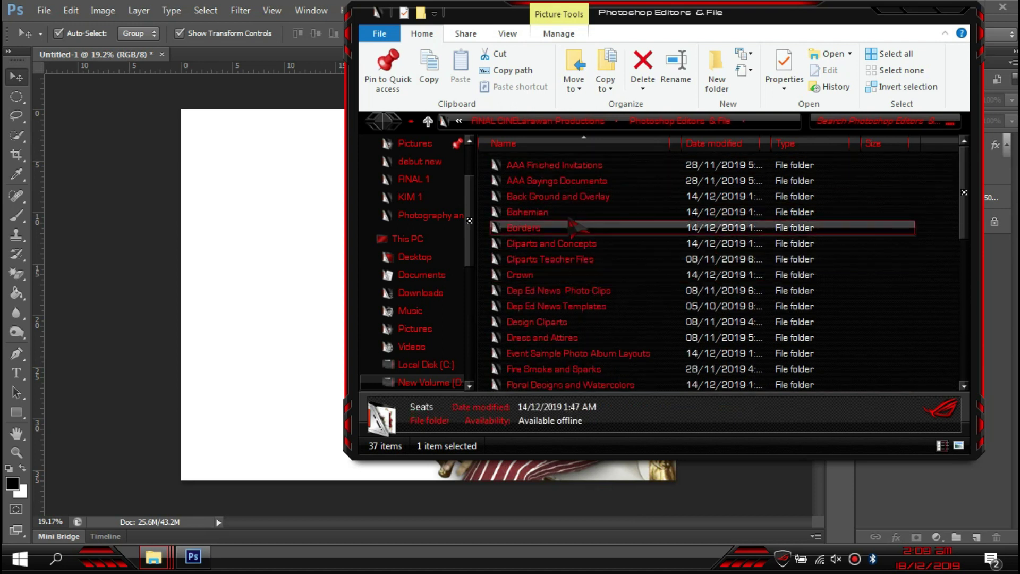
double_click(535, 196)
left_click(925, 10)
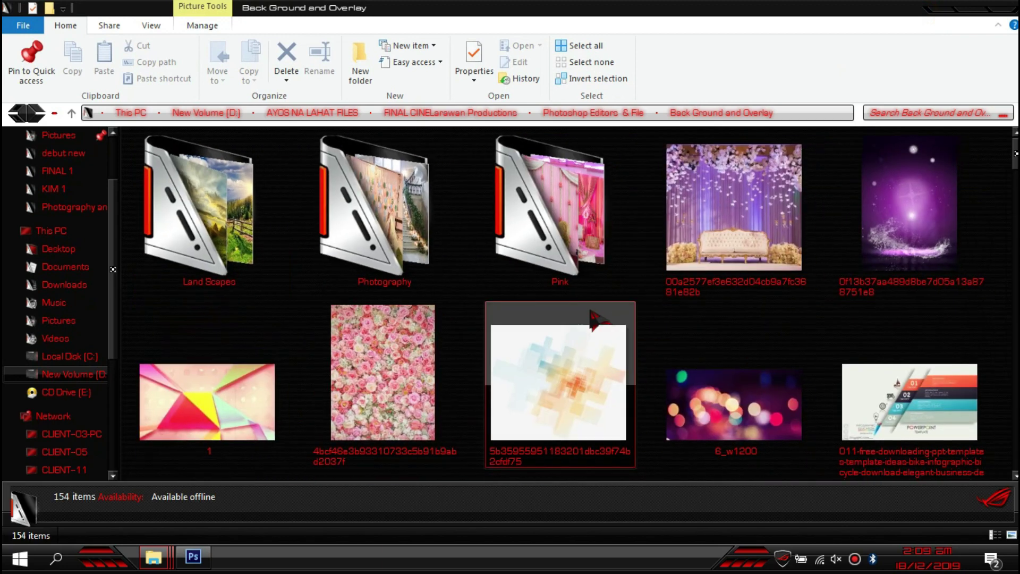
scroll(597, 319, "down", 5)
scroll(598, 319, "down", 5)
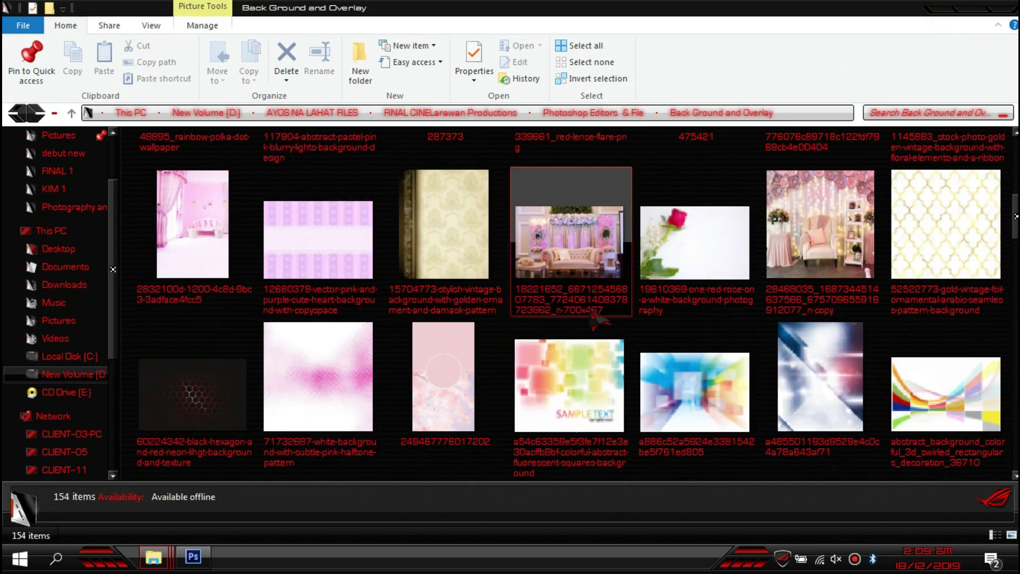
scroll(598, 322, "down", 2)
scroll(597, 321, "down", 2)
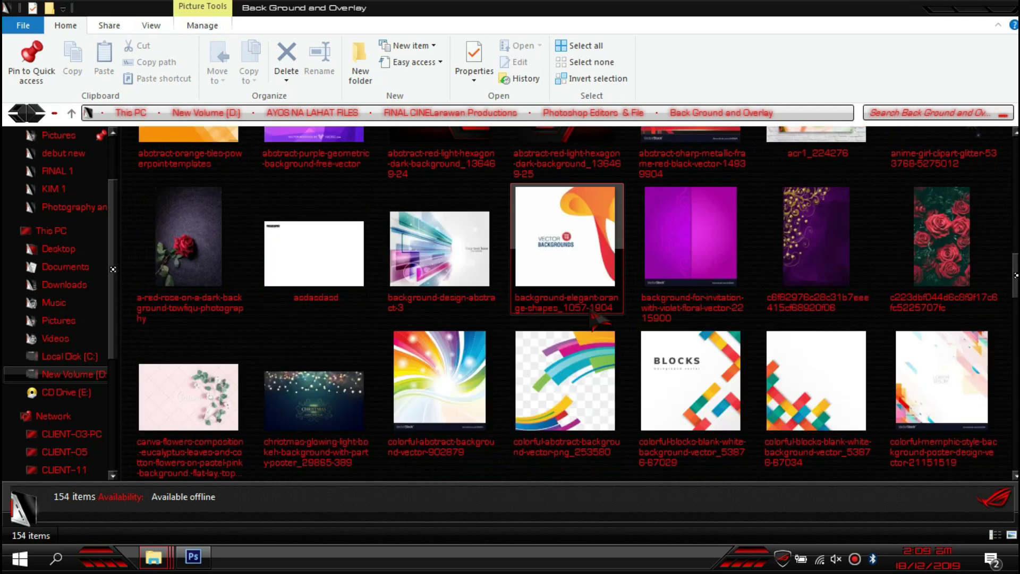
scroll(598, 321, "down", 2)
scroll(598, 319, "down", 2)
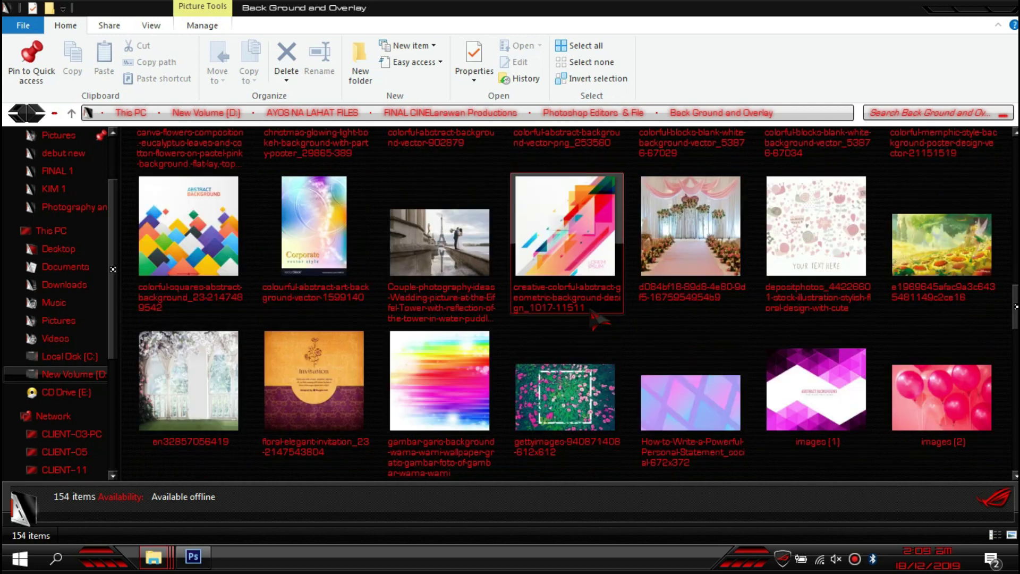
scroll(690, 247, "down", 2)
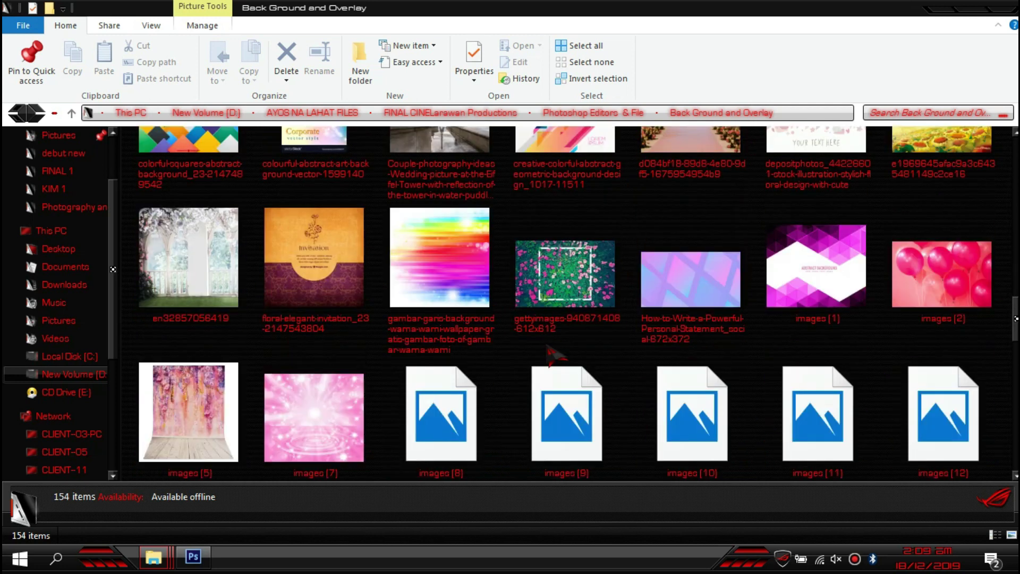
double_click(237, 268)
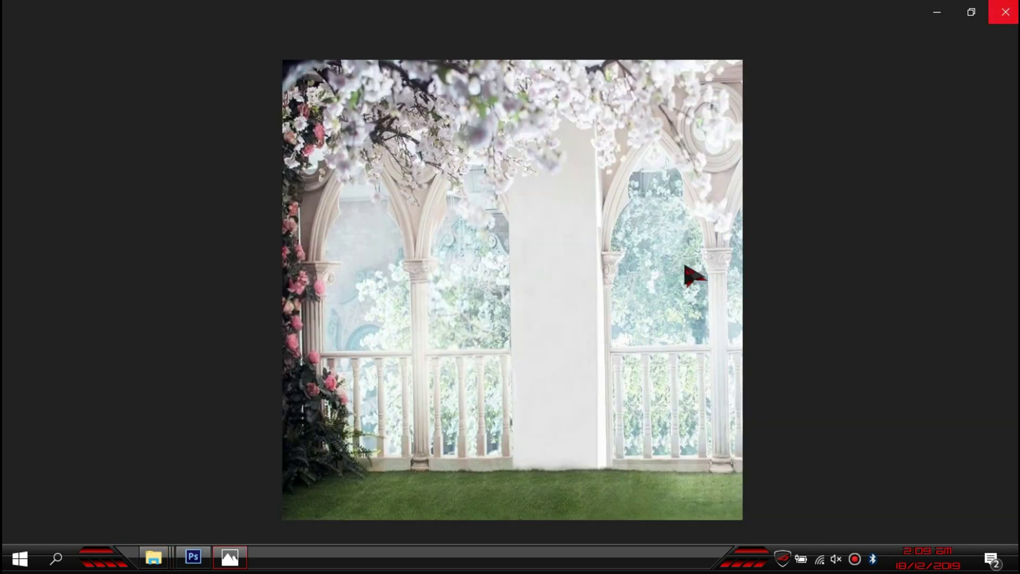
left_click(1005, 12)
scroll(790, 199, "down", 2)
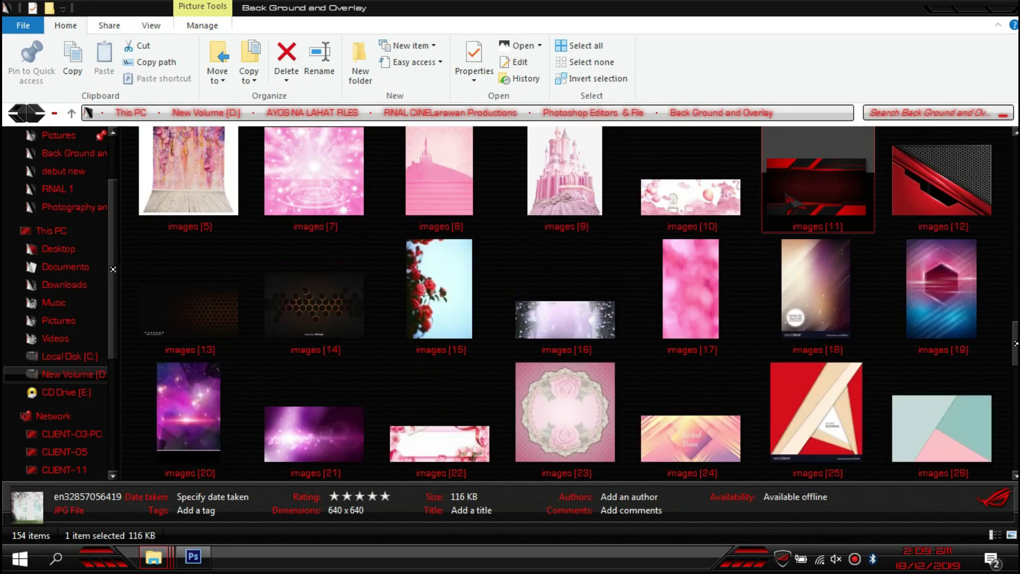
scroll(790, 199, "down", 5)
double_click(800, 273)
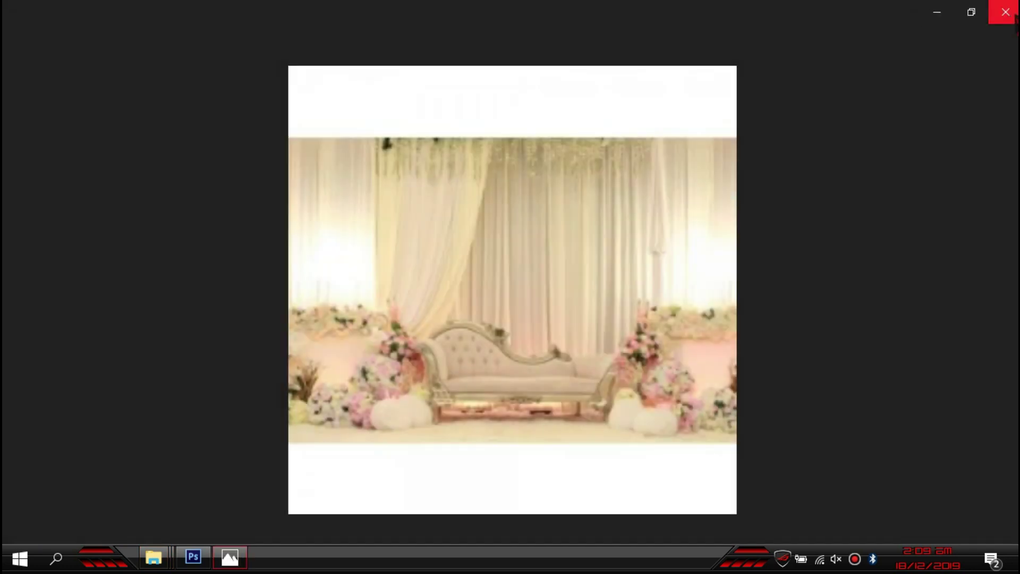
left_click(1014, 16)
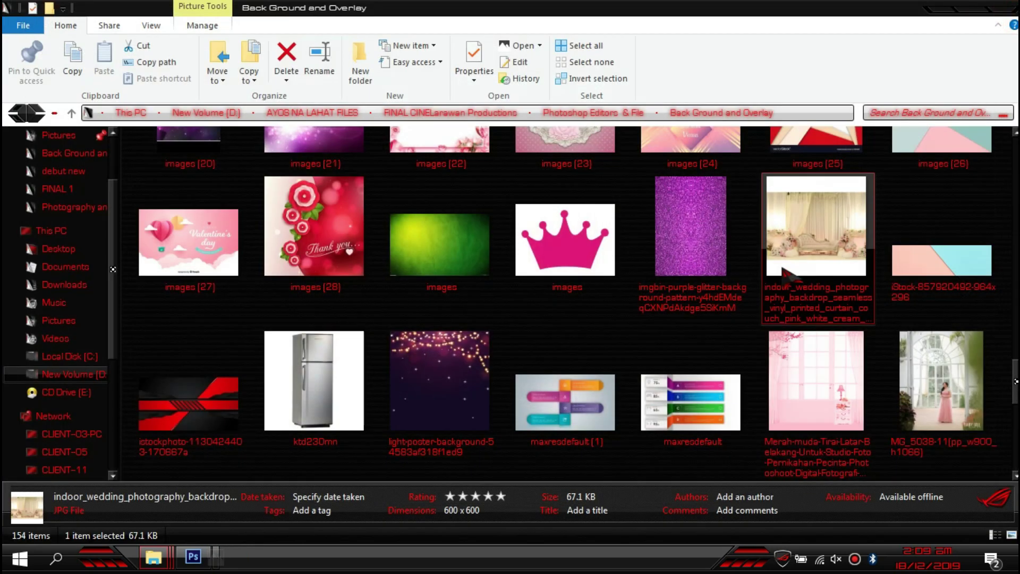
scroll(785, 272, "down", 2)
scroll(785, 272, "down", 2)
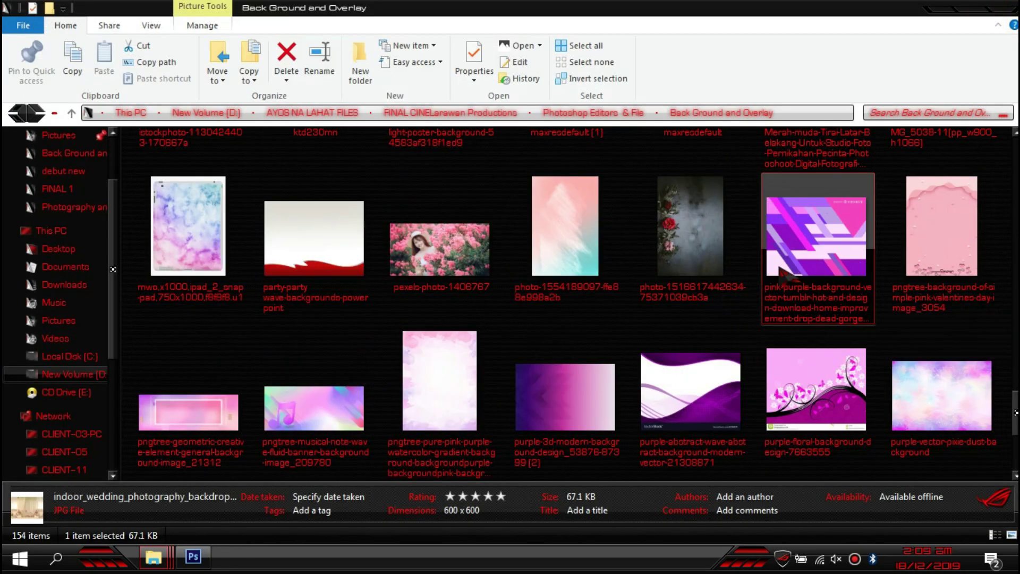
scroll(616, 258, "down", 3)
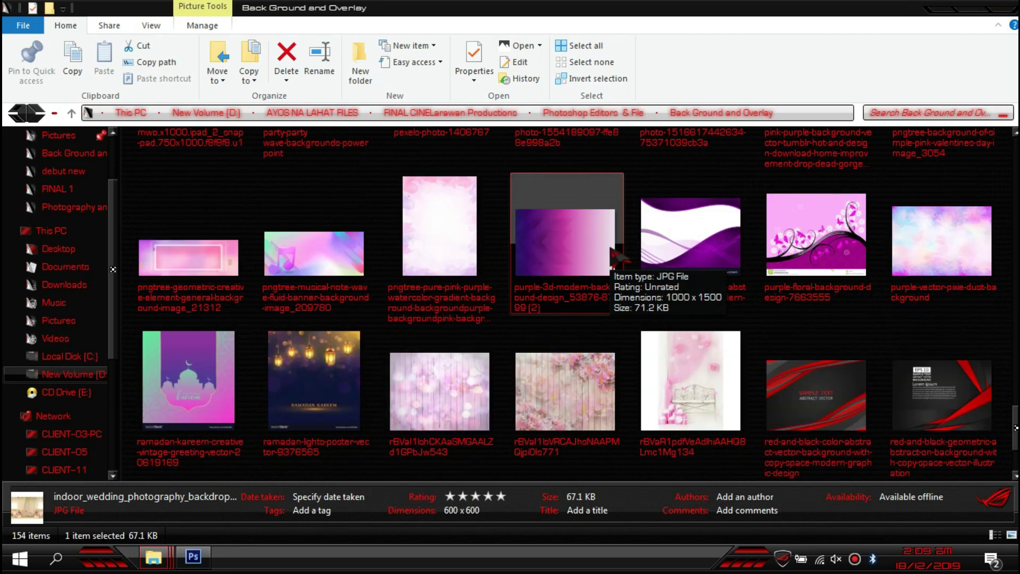
scroll(618, 259, "up", 2)
scroll(616, 259, "down", 2)
scroll(616, 256, "down", 5)
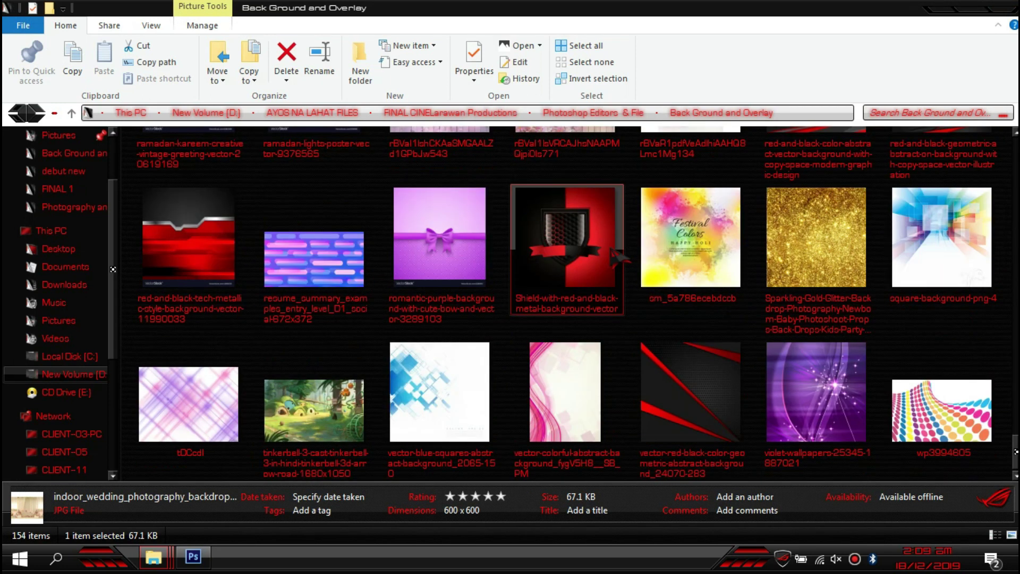
scroll(624, 401, "up", 2)
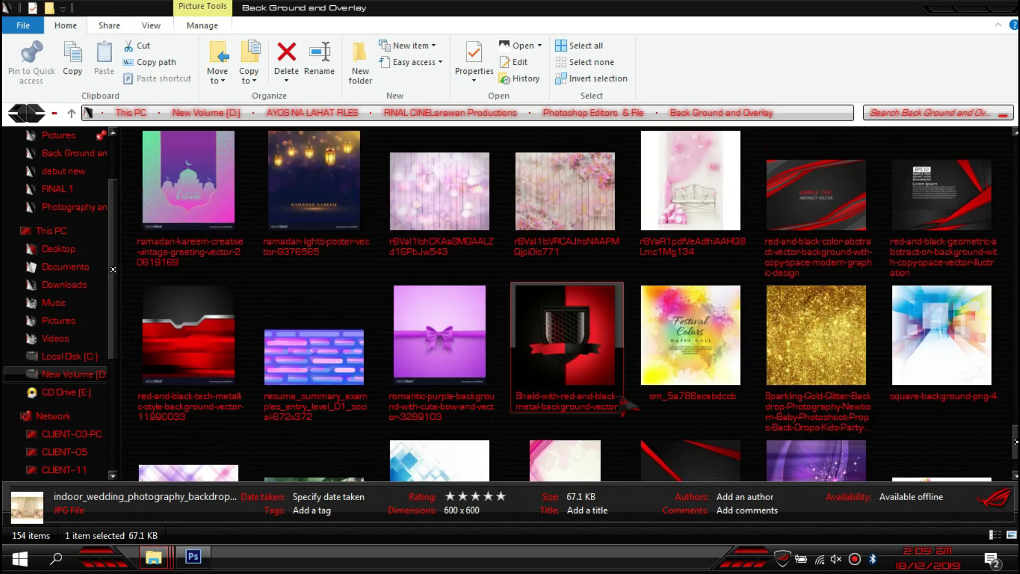
scroll(627, 405, "up", 4)
scroll(626, 405, "up", 2)
scroll(624, 414, "up", 3)
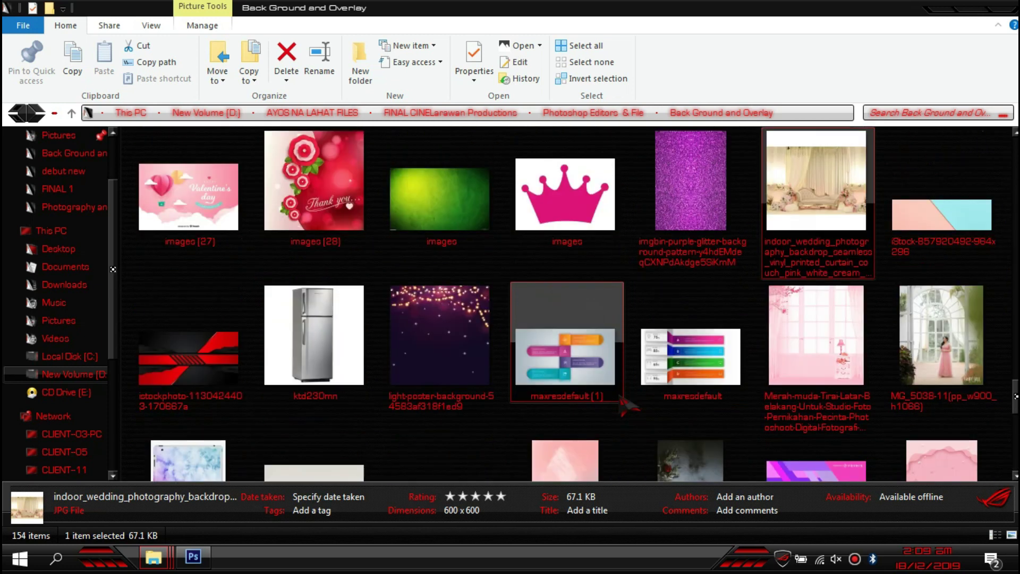
scroll(621, 426, "down", 2)
- Preview the pexels flower photo, then select MG_5038-11 and return to the Photoshop collage
double_click(439, 404)
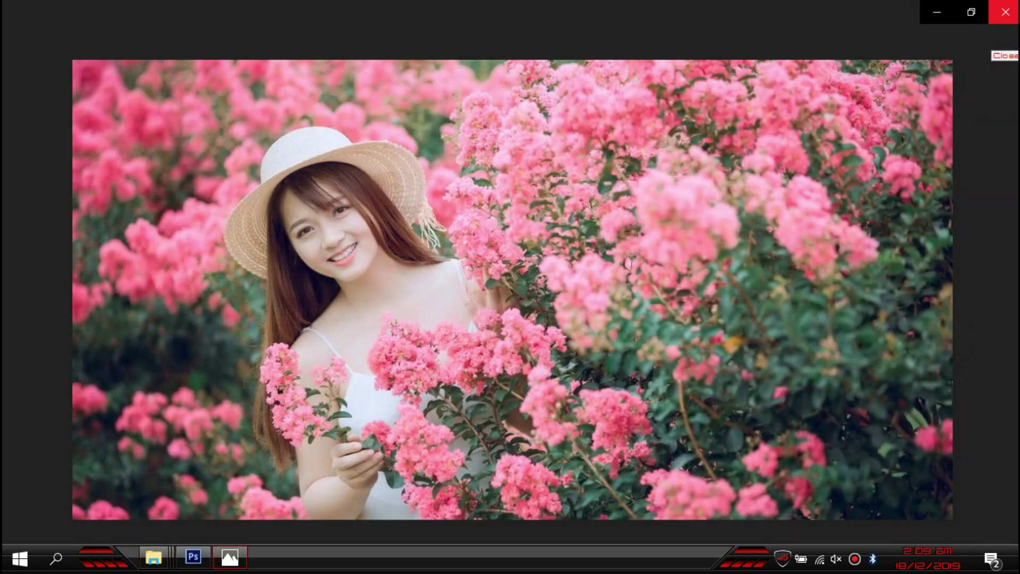
left_click(1005, 12)
left_click(951, 244)
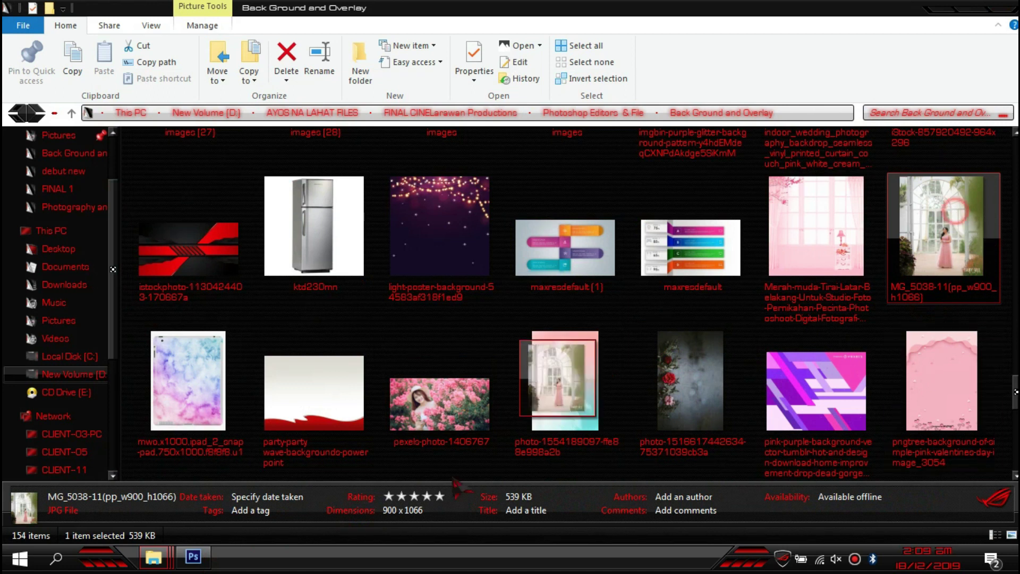
scroll(691, 318, "down", 3)
left_click(193, 556)
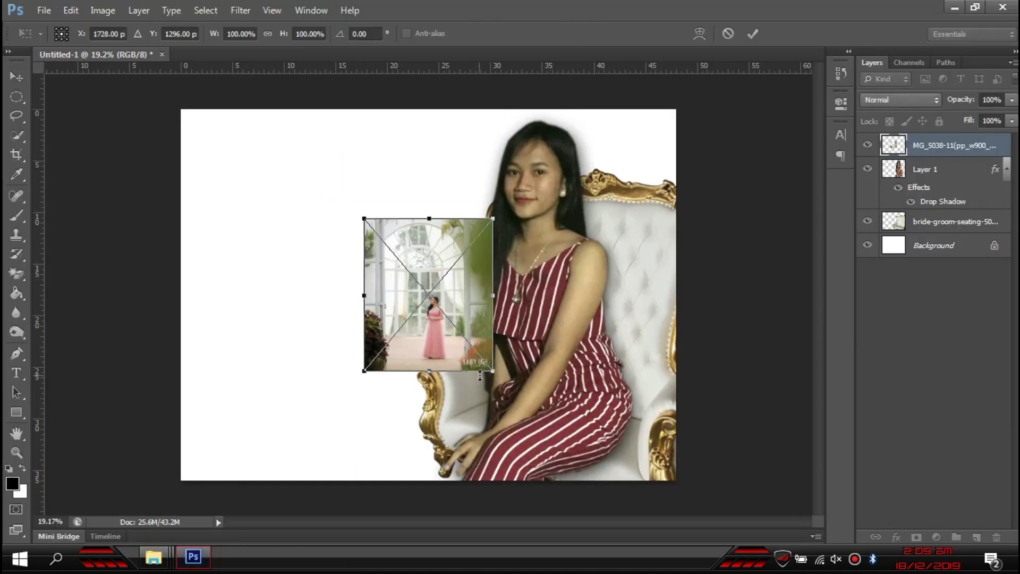
- Enlarge the placed MG_5038 photo and move its layer below Layer 1 and the chair layer
scroll(515, 235, "down", 2)
left_click_drag(481, 223, 683, 135)
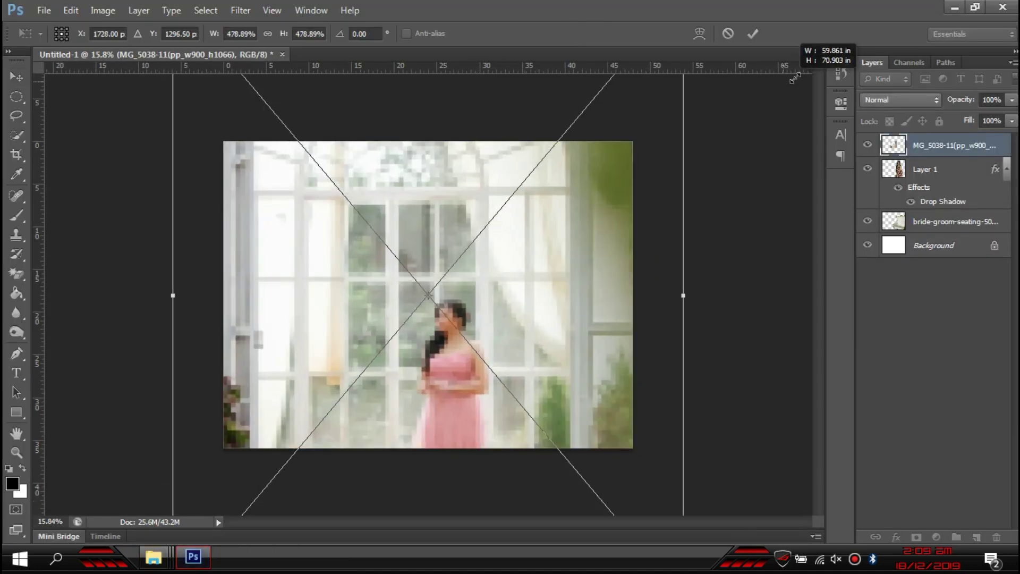
mouse_move(539, 276)
left_mouse_down()
mouse_move(613, 133)
mouse_move(596, 142)
left_mouse_up()
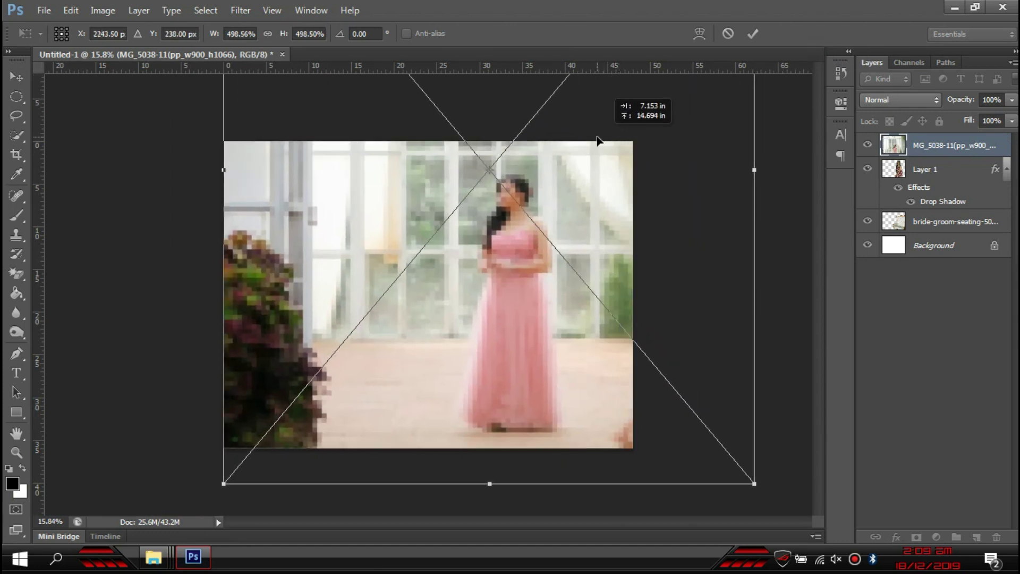
left_click_drag(903, 149, 951, 212)
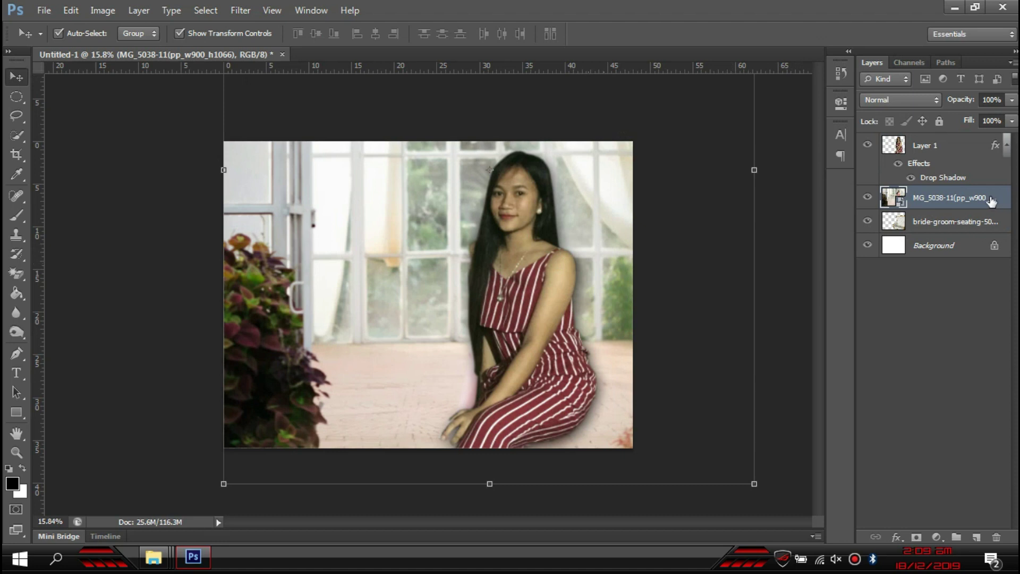
left_click_drag(991, 200, 982, 228)
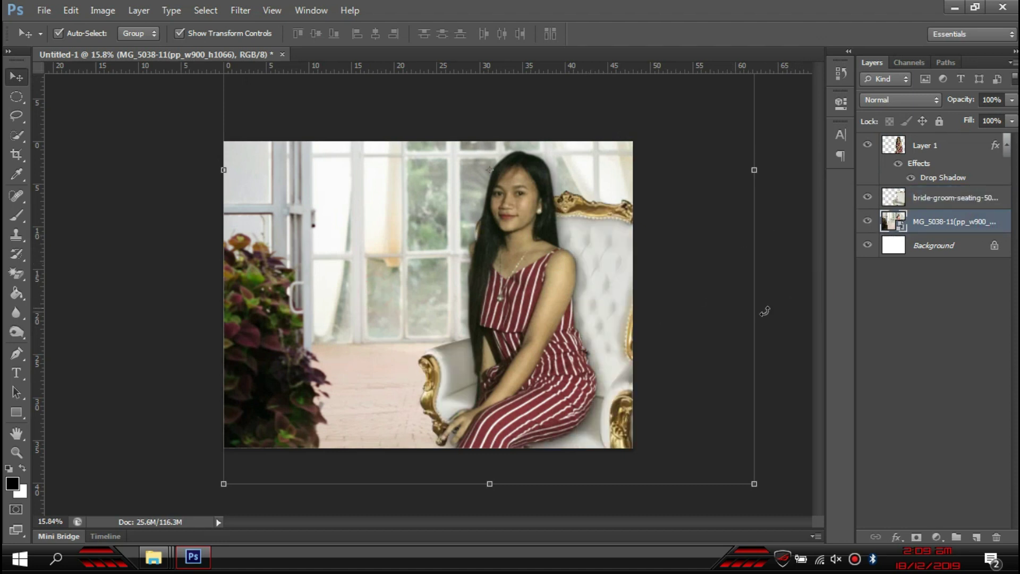
- Resize the MG_5038 photo to 392% width and commit the transform
scroll(561, 169, "down", 3)
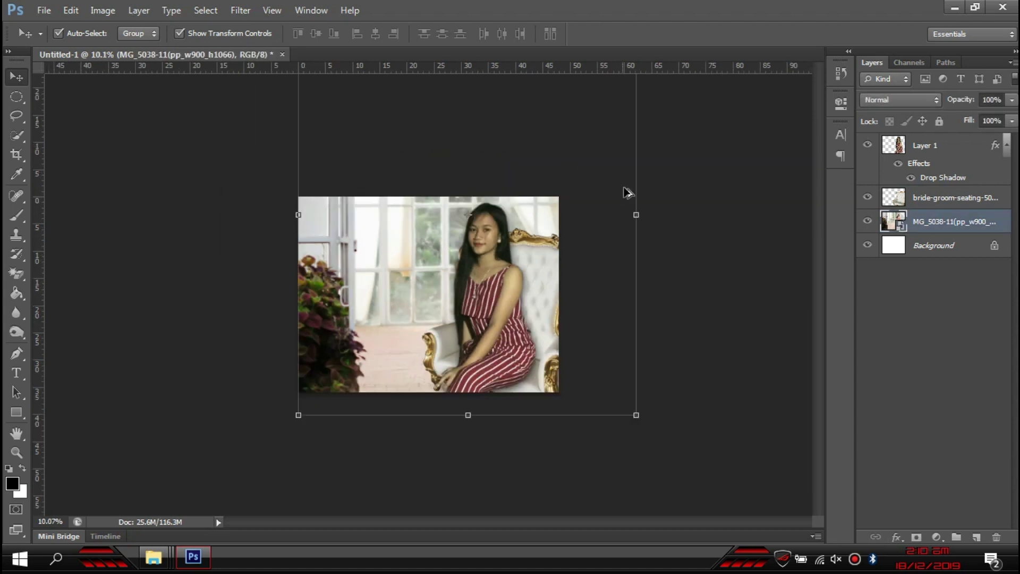
scroll(616, 159, "down", 1)
scroll(605, 120, "down", 2)
scroll(574, 130, "down", 1)
left_click(538, 144)
left_click_drag(537, 145, 507, 187)
scroll(419, 312, "up", 1)
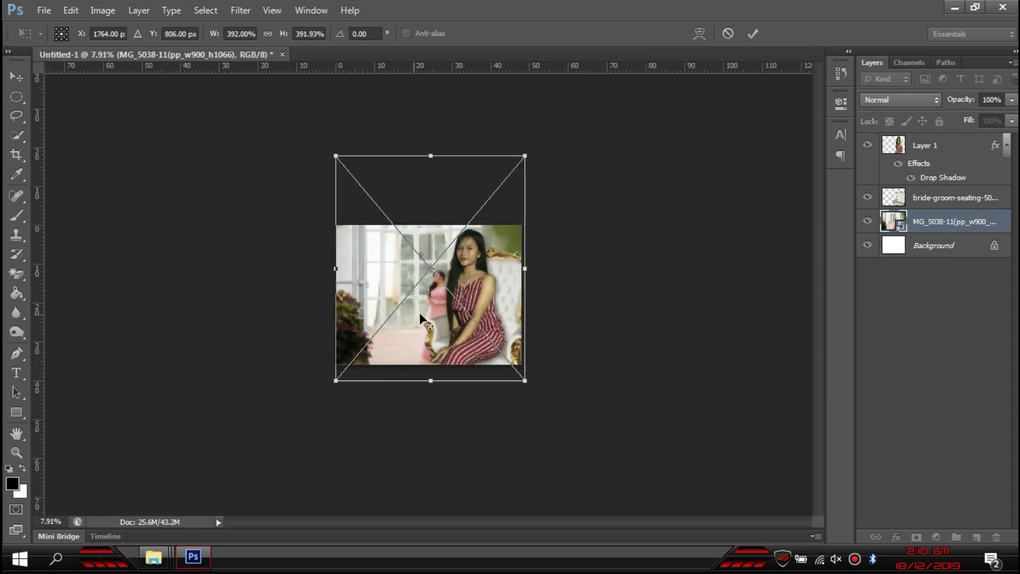
scroll(428, 310, "up", 1)
scroll(435, 308, "up", 1)
key("Return")
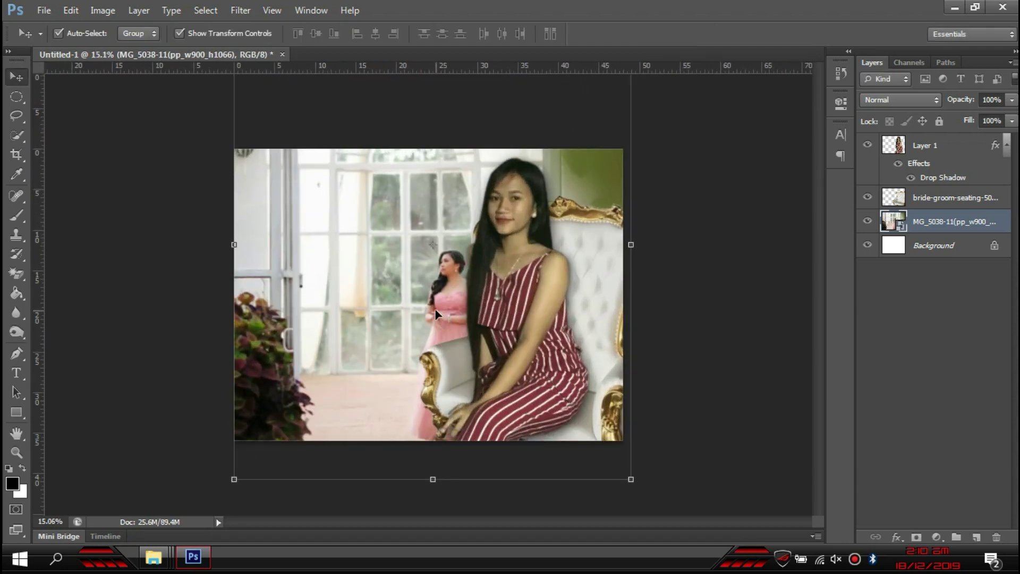
left_click(706, 256)
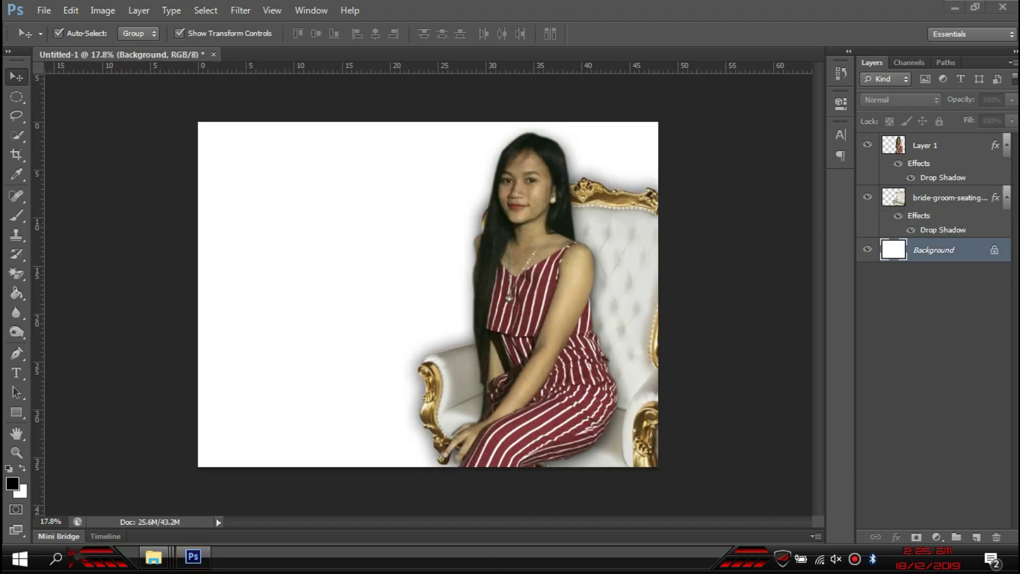
- Select the pink-purple-background-vector-tumblr image in the Back Ground and Overlay folder
mouse_move(154, 557)
left_click(616, 493)
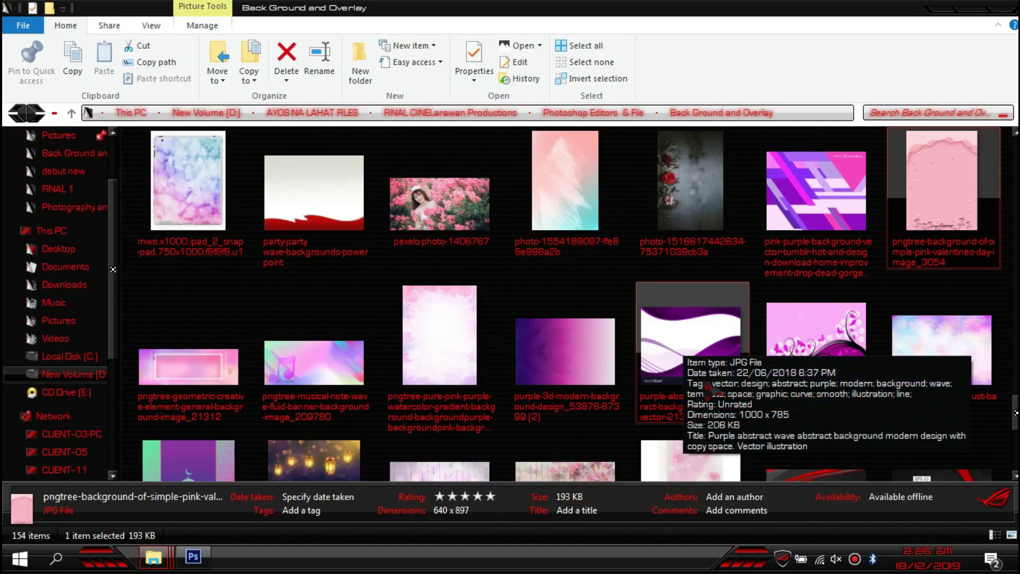
left_click(829, 240)
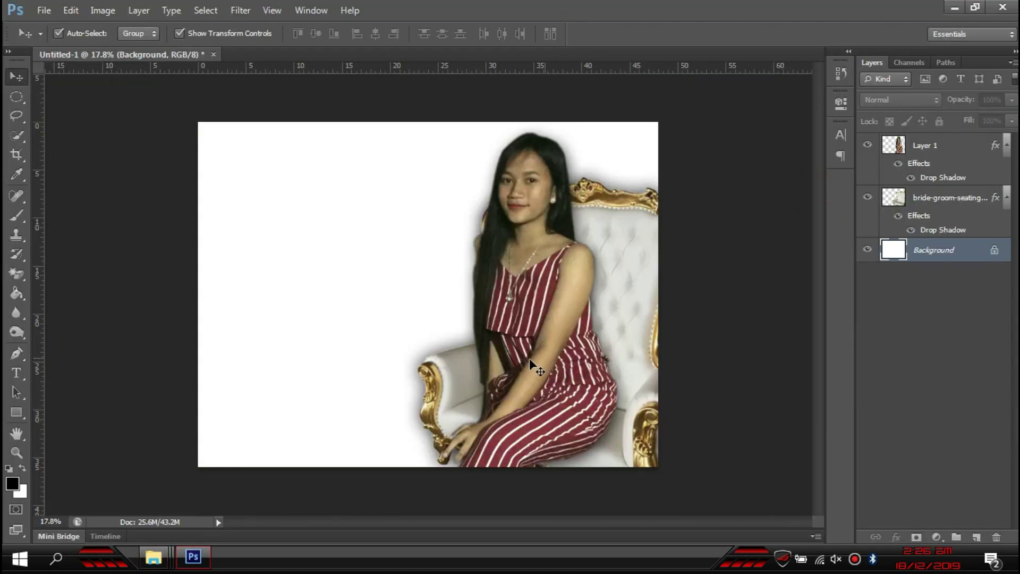
- Place the pink-purple image, scale it to cover the canvas, and shift it slightly upward
left_click_drag(826, 204, 530, 358)
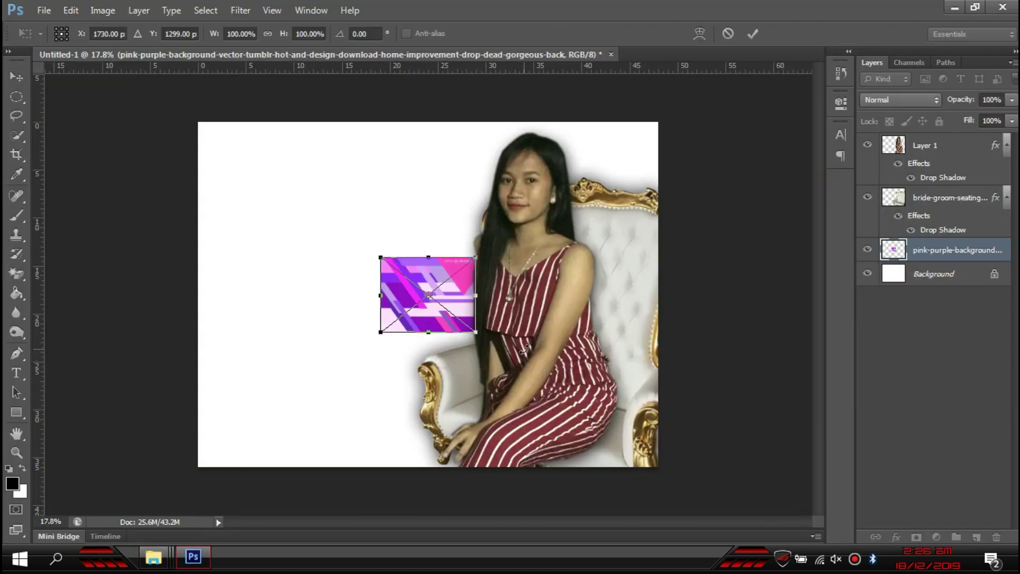
left_click_drag(476, 258, 777, 114)
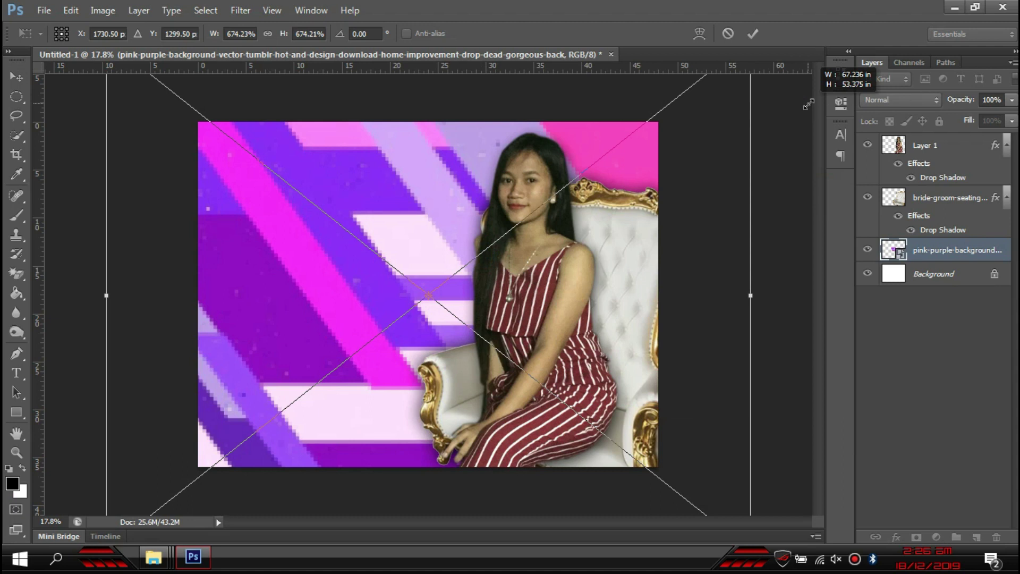
key("Return")
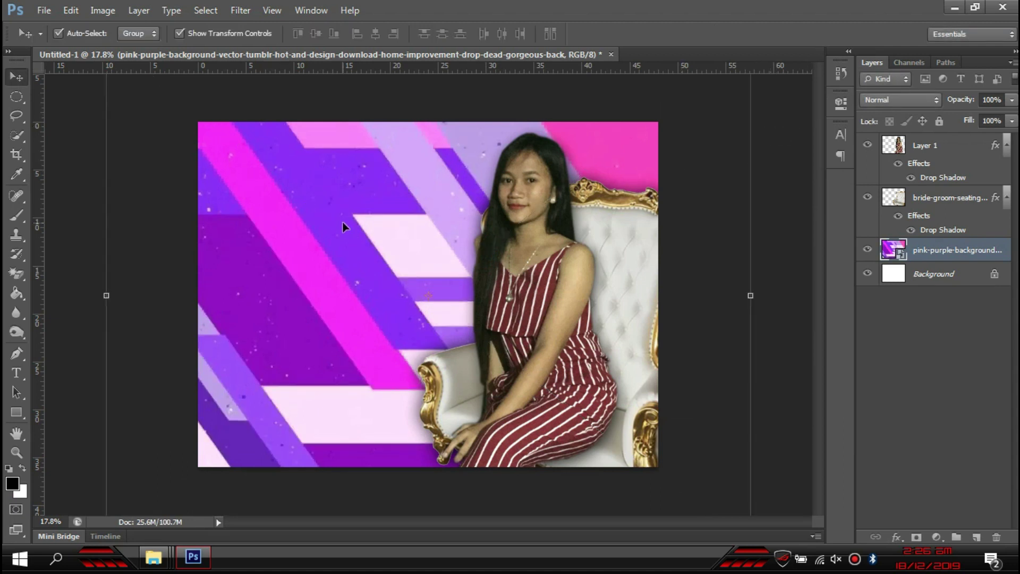
left_click_drag(352, 190, 349, 163)
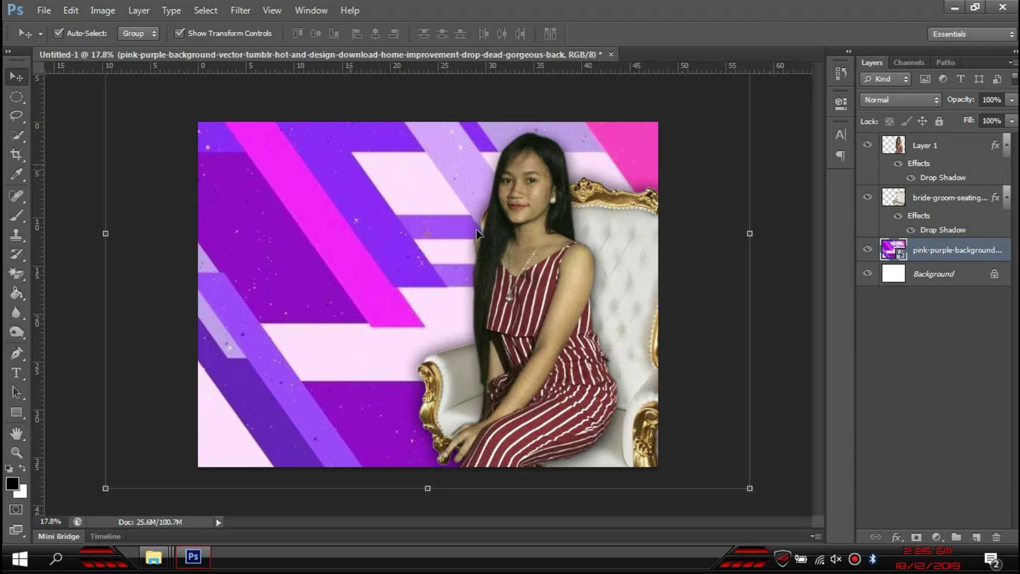
left_click_drag(263, 290, 264, 296)
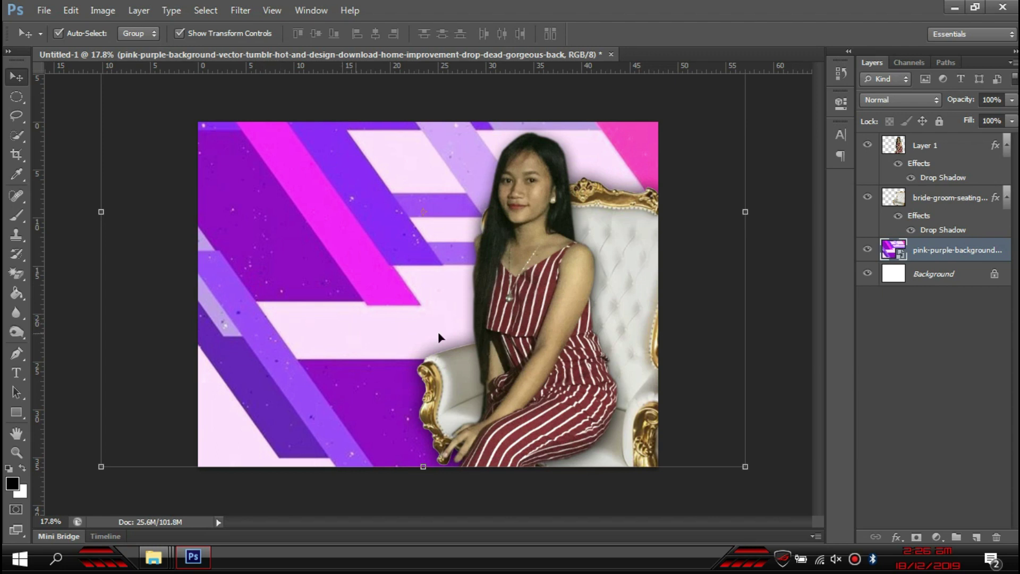
- Delete the pink-purple layer, then place the pexels flower photo flipped horizontally
key("Delete")
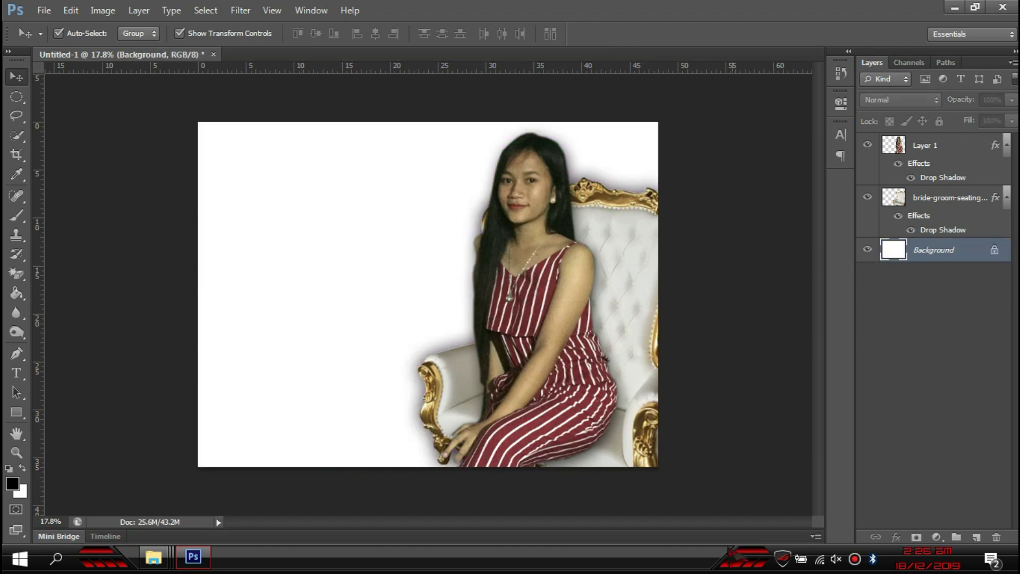
key("alt+Tab")
mouse_move(441, 204)
left_mouse_down()
mouse_move(879, 287)
mouse_move(510, 251)
left_mouse_up()
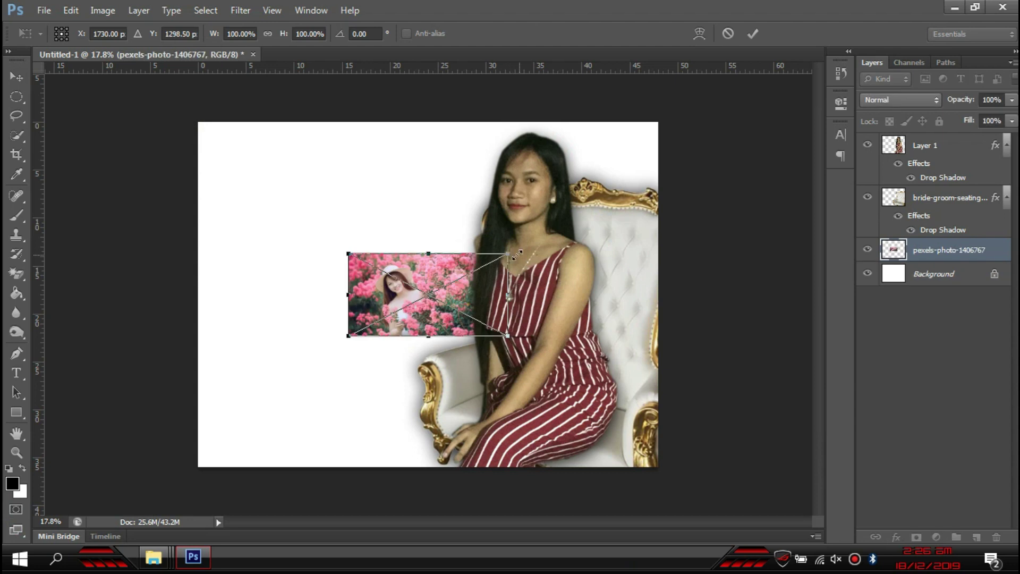
left_click_drag(524, 190, 479, 183)
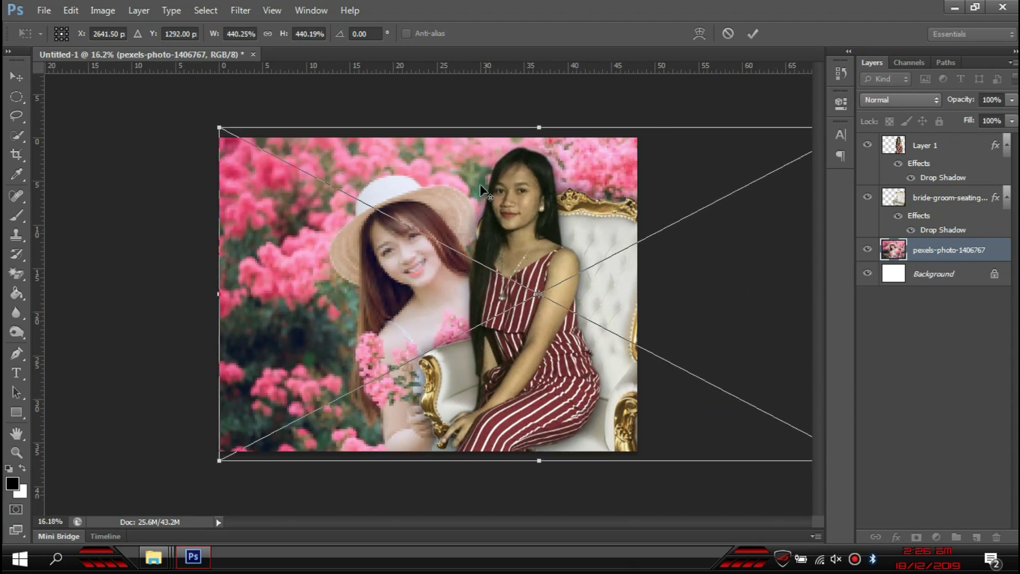
scroll(776, 294, "down", 1)
mouse_move(786, 294)
left_mouse_down()
mouse_move(255, 294)
mouse_move(204, 278)
left_mouse_up()
key("Return")
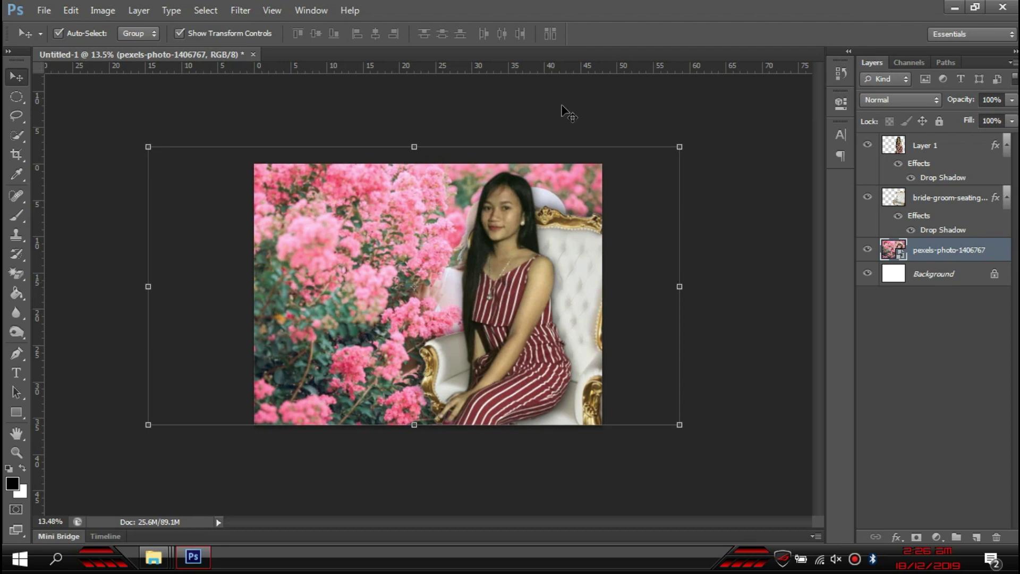
- Reposition the flower photo behind the girl and enlarge it from its corner
left_click_drag(390, 261, 402, 289)
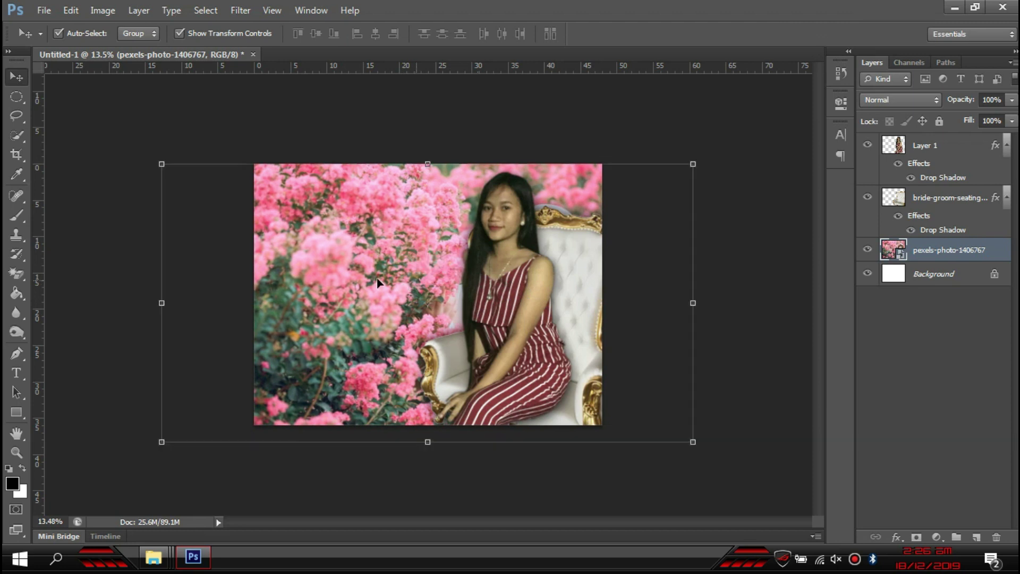
left_click_drag(379, 283, 413, 283)
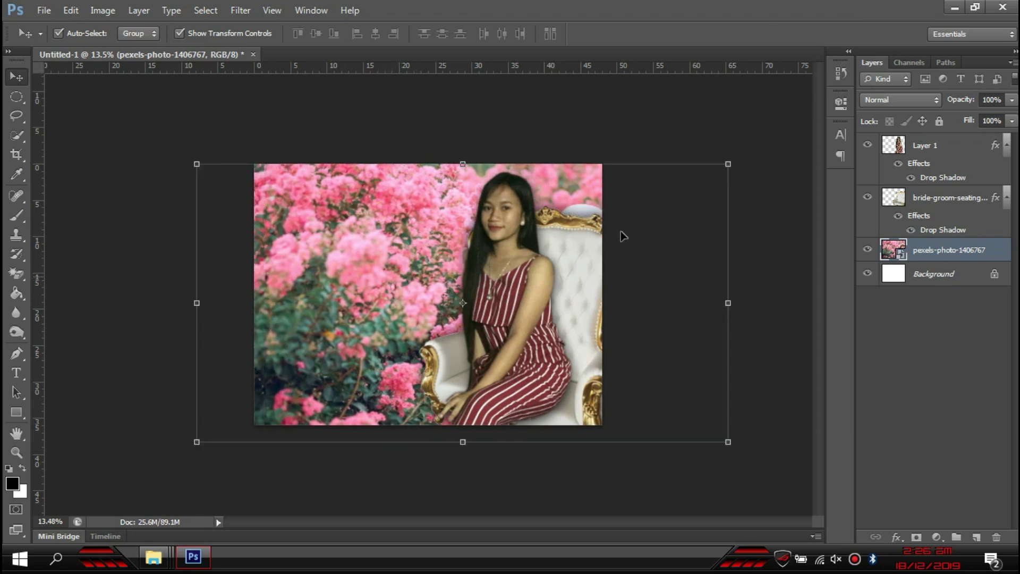
left_click_drag(728, 441, 704, 420)
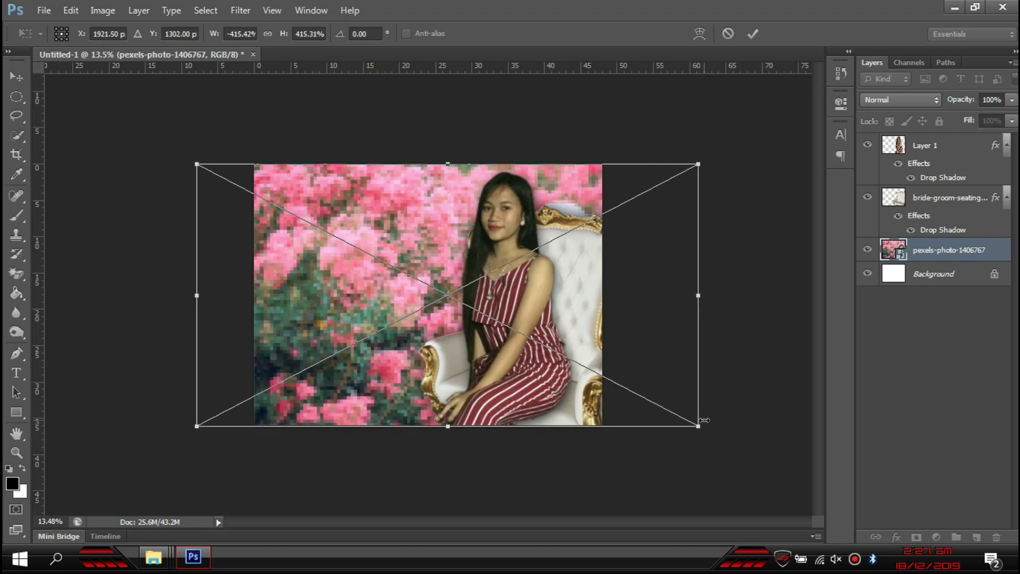
key("Return")
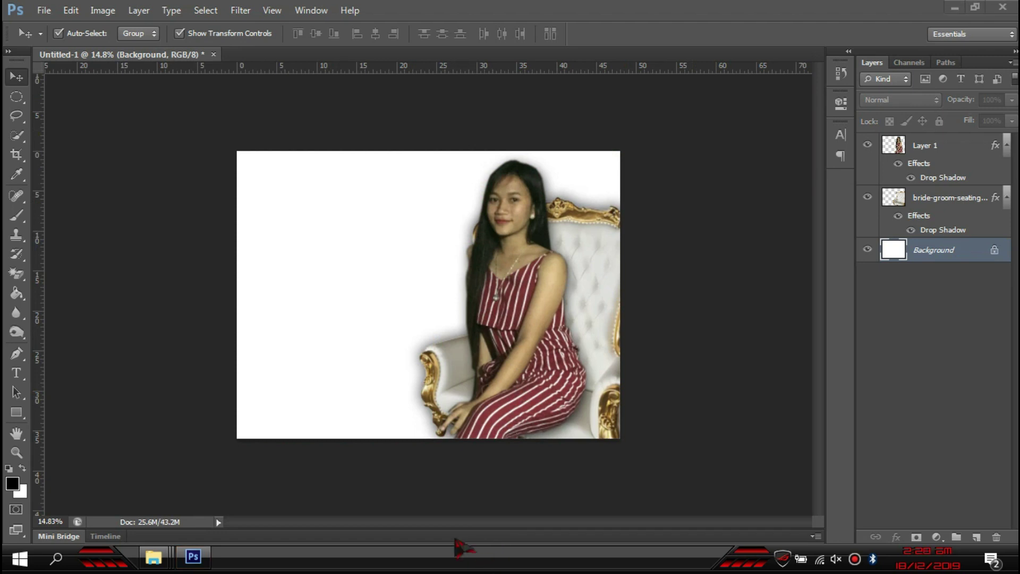
mouse_move(153, 557)
left_click(634, 520)
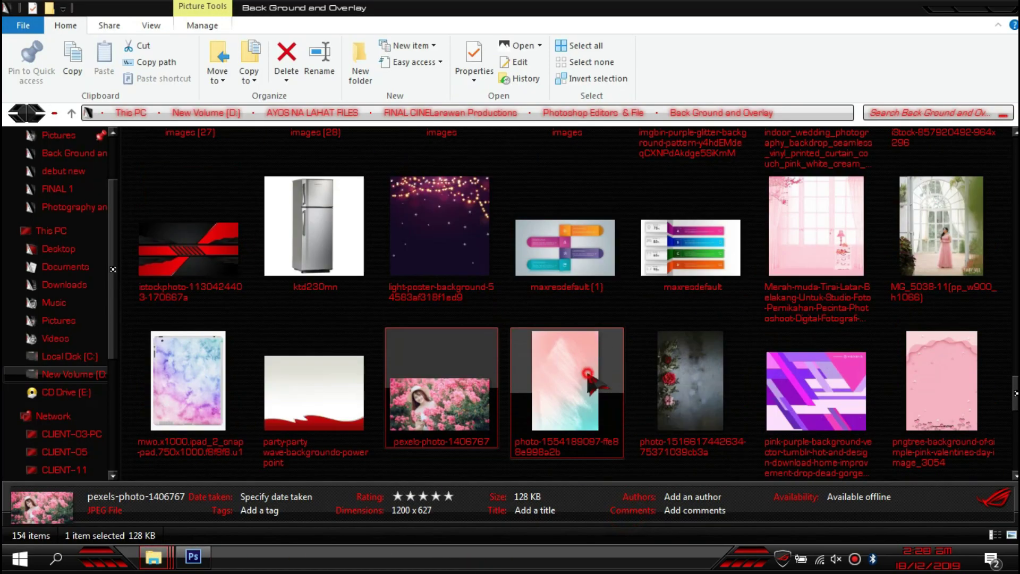
left_click(588, 375)
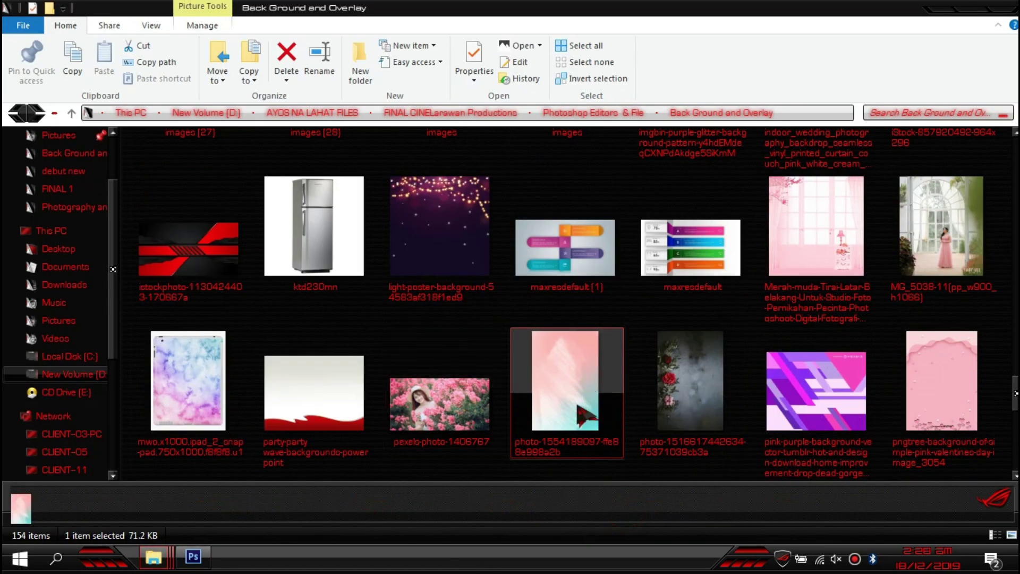
scroll(571, 407, "up", 5)
scroll(567, 406, "up", 2)
scroll(567, 407, "up", 2)
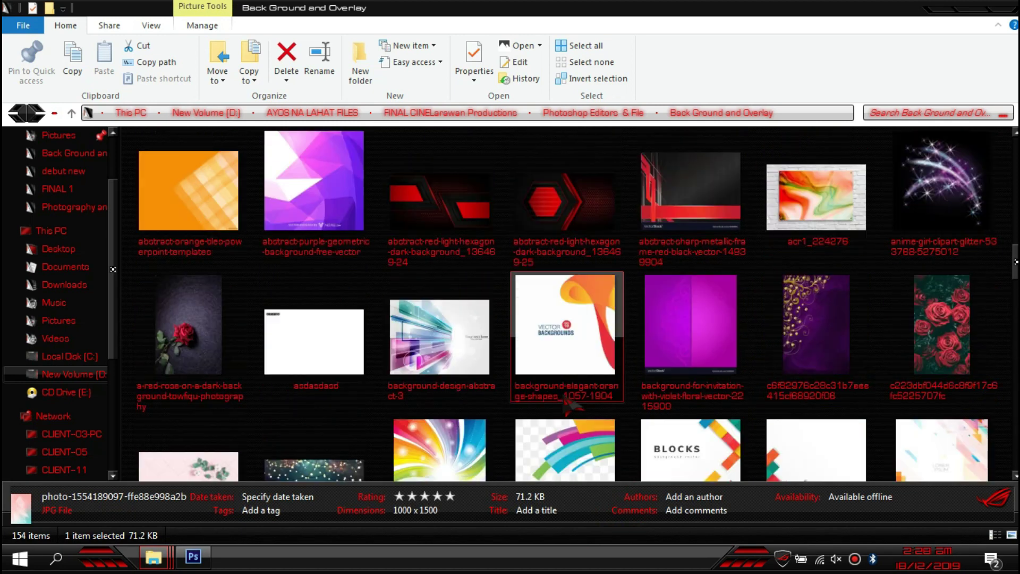
scroll(567, 406, "up", 2)
mouse_move(440, 202)
left_mouse_down()
mouse_move(224, 552)
mouse_move(426, 349)
left_mouse_up()
- Rotate the placed pink circle-patterned background by 90°
left_click_drag(503, 289, 507, 189)
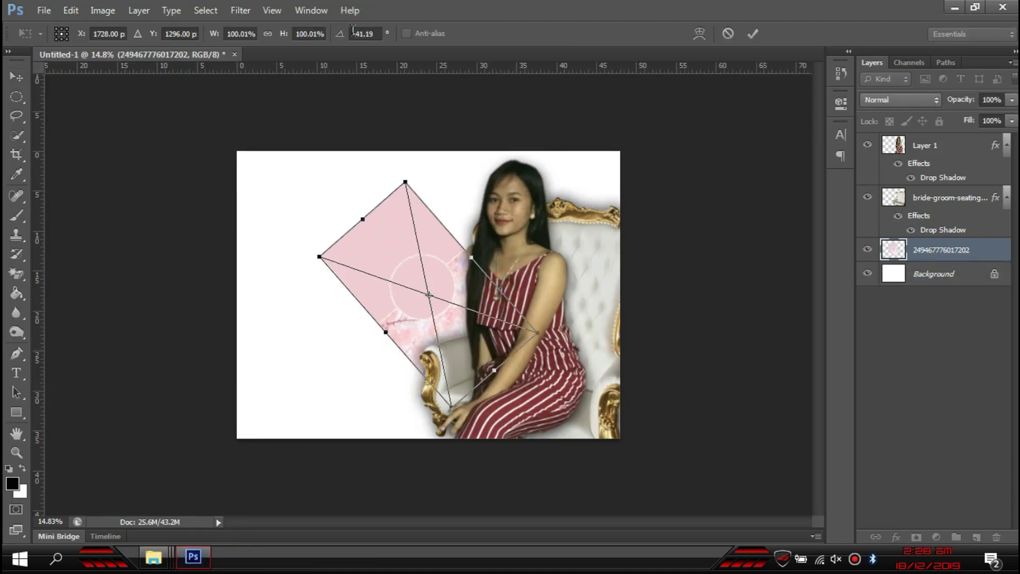
type("90")
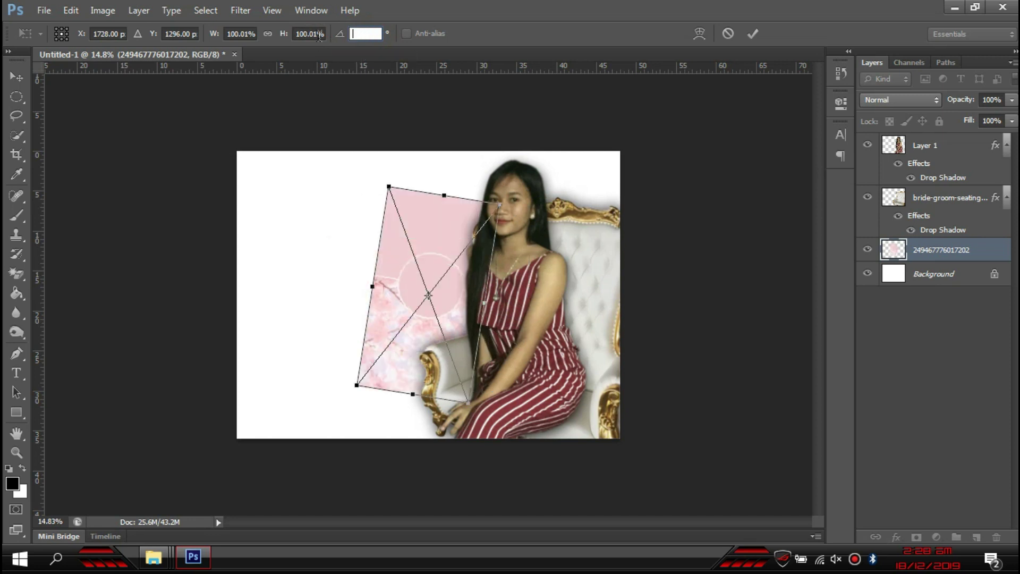
key("Return")
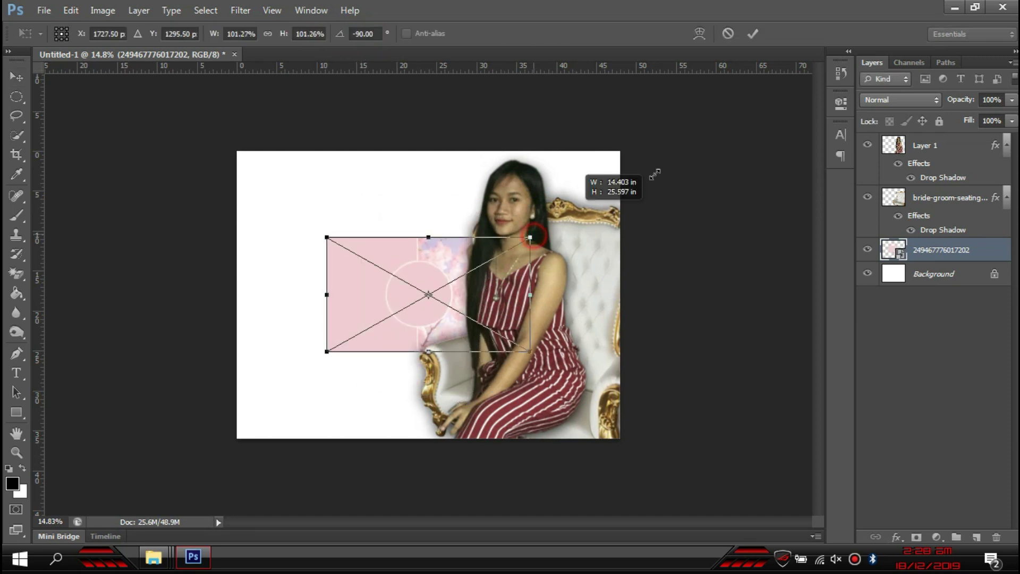
- Scale the pink backdrop to about 317%, past the canvas edges, and shift it right
left_click_drag(534, 235, 762, 130)
left_click_drag(306, 181, 402, 185)
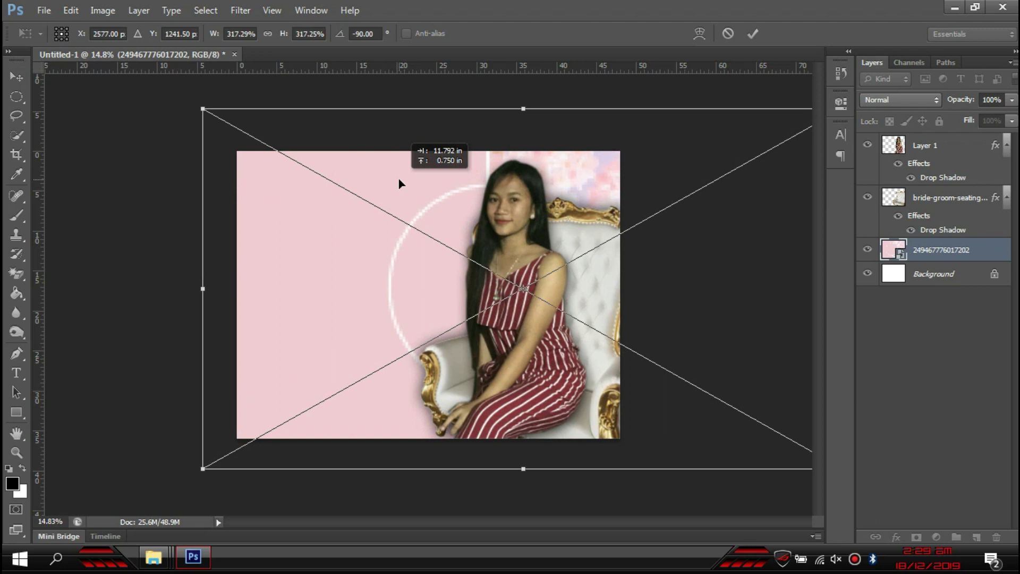
key("Return")
left_click(740, 289)
scroll(433, 186, "up", 2)
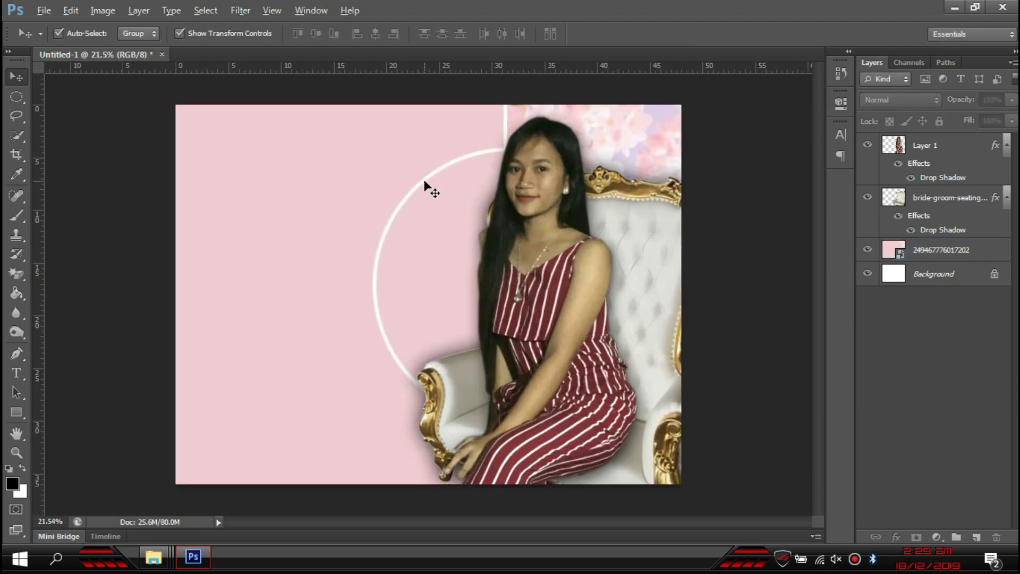
key("alt+Tab")
scroll(510, 334, "up", 5)
scroll(509, 335, "up", 5)
- From the Floral Designs and Watercolors folder, drag the paintbrush pink-flowers photo onto the canvas
key("BackSpace")
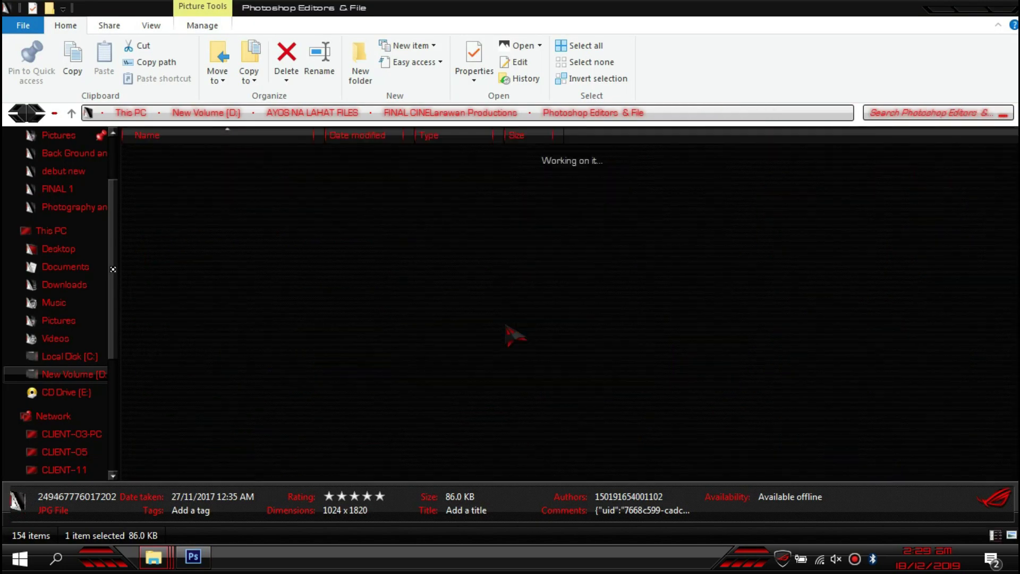
double_click(265, 376)
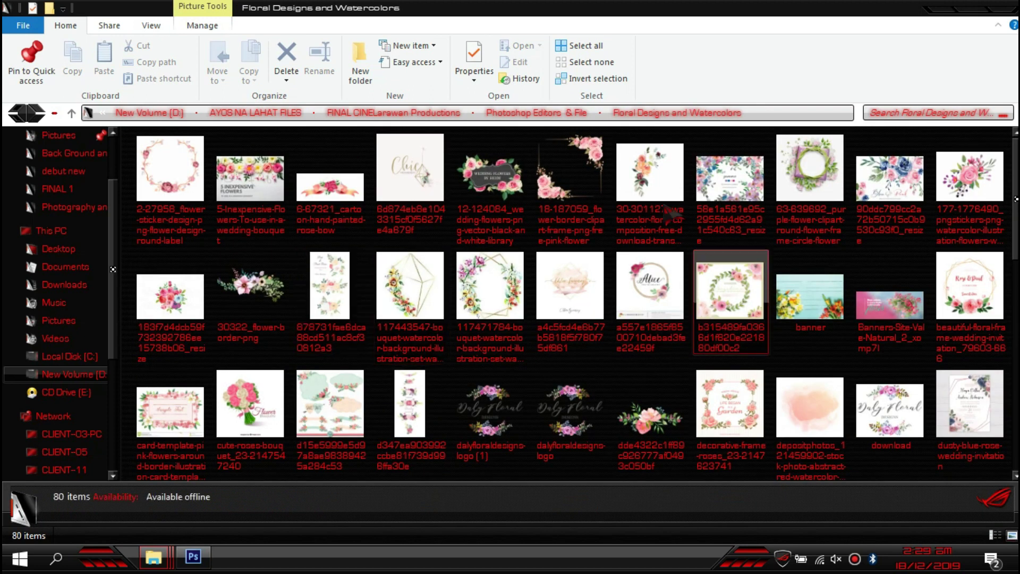
left_click(649, 181)
left_click(334, 196)
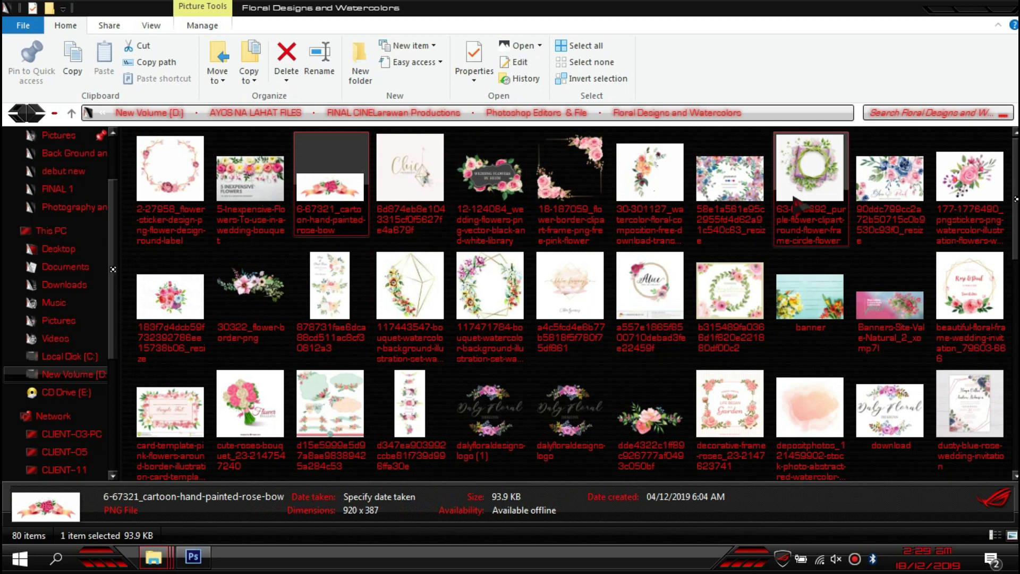
scroll(425, 255, "down", 3)
scroll(461, 325, "down", 2)
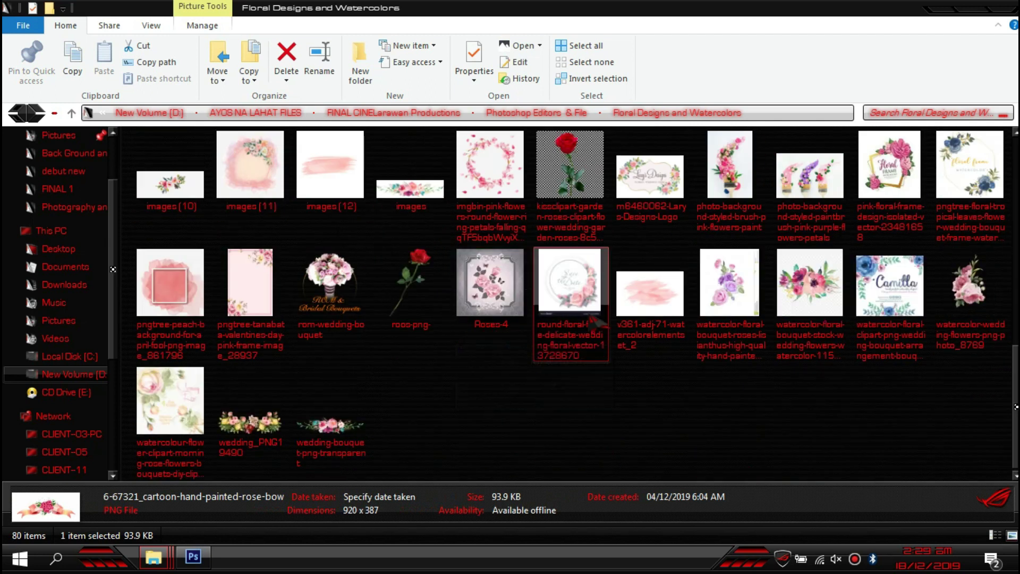
left_click_drag(729, 175, 876, 266)
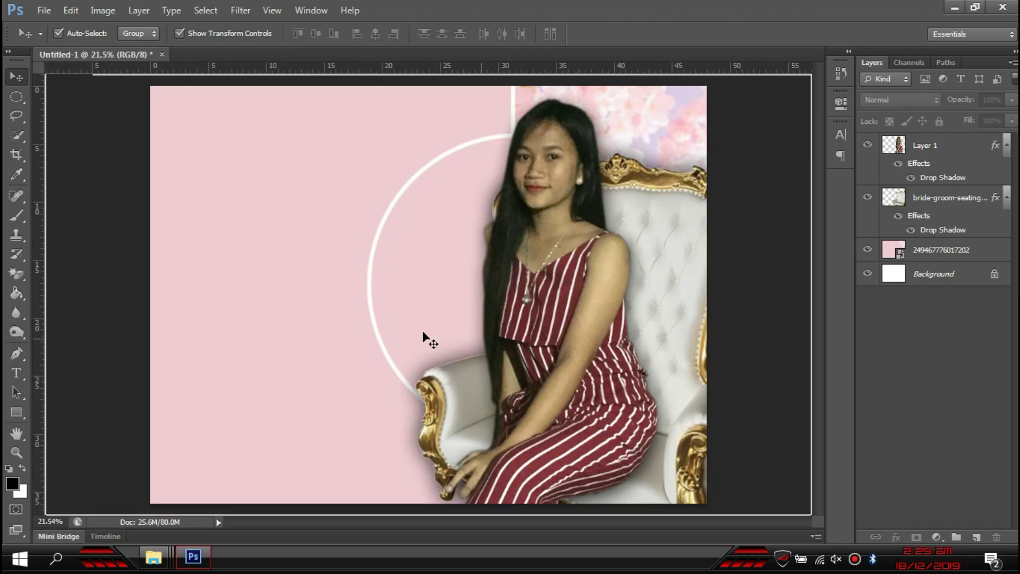
left_click_drag(857, 328, 427, 295)
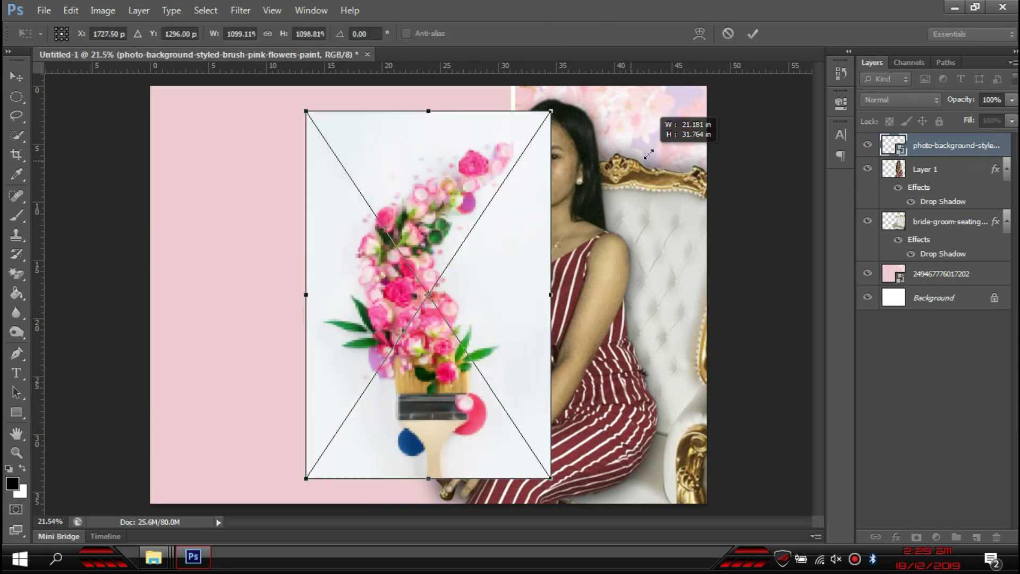
- Rasterize the paintbrush flowers photo and Magic Erase its white background
key("Return")
key("e")
left_click(346, 131)
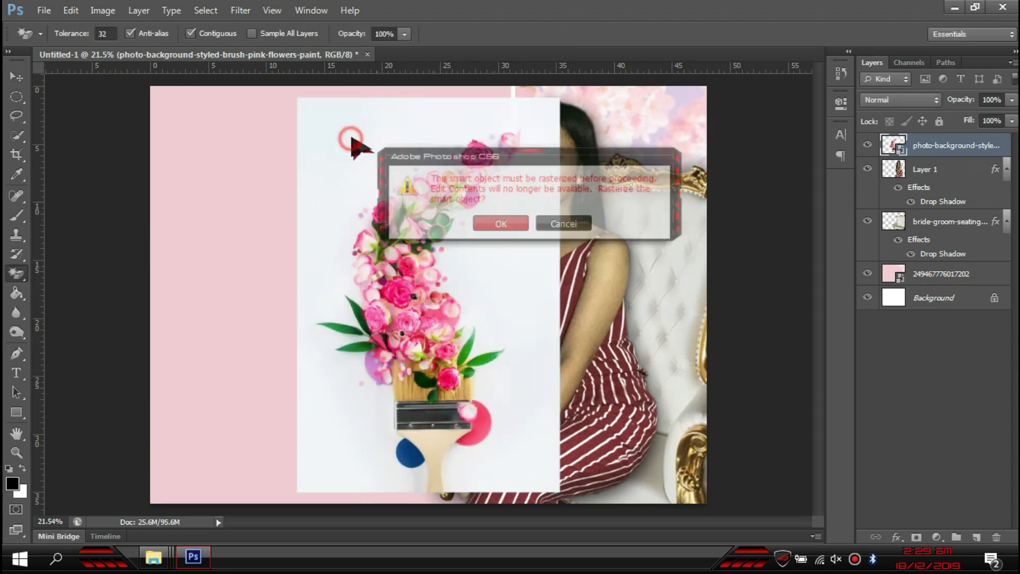
key("Return")
- Move the flowers layer below the girl and position it at the throne's left arm
left_click(16, 77)
mouse_move(424, 384)
left_mouse_down()
mouse_move(504, 384)
mouse_move(488, 432)
left_mouse_up()
left_click_drag(956, 145, 951, 239)
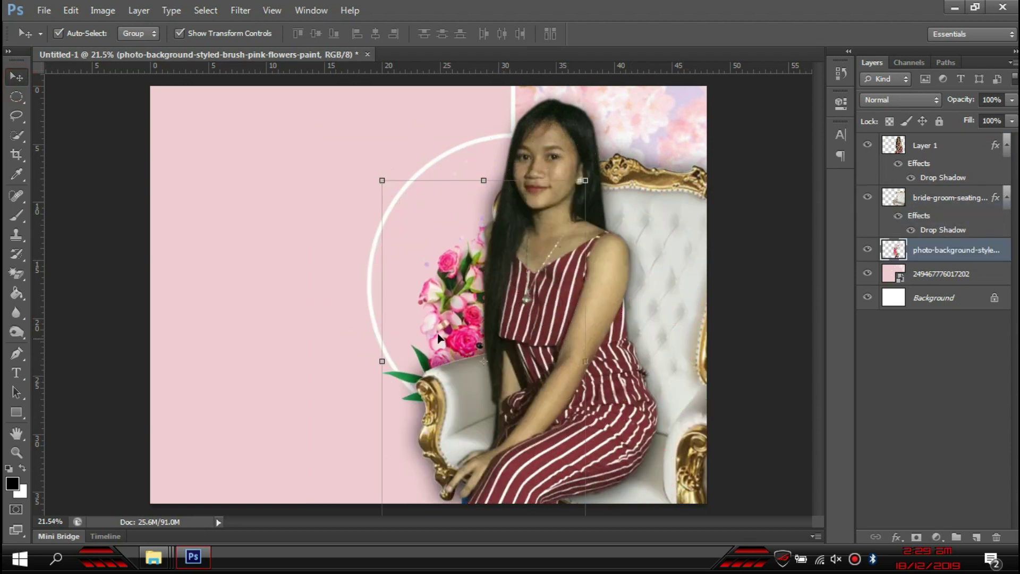
left_click_drag(449, 326, 510, 289)
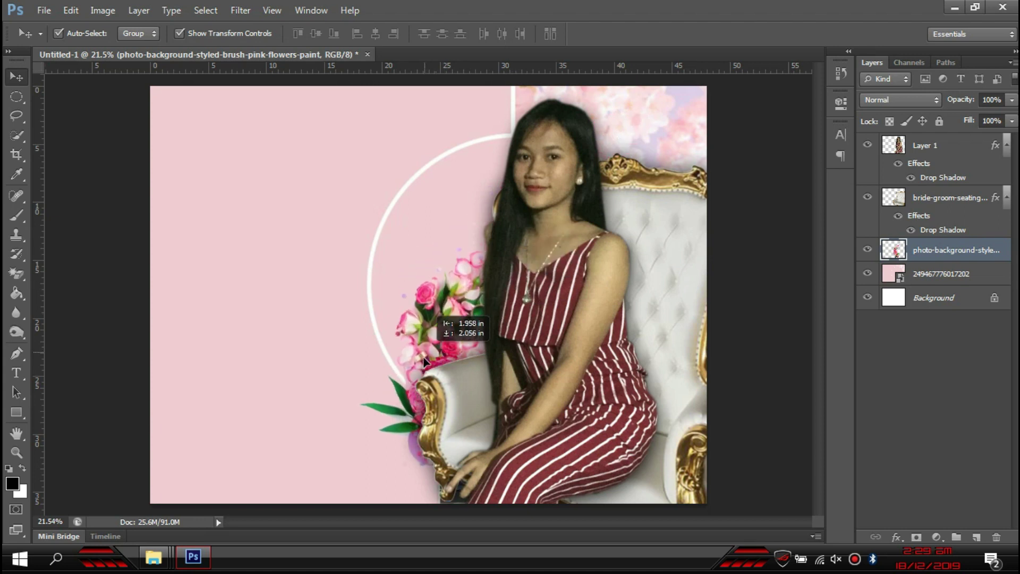
mouse_move(510, 289)
left_mouse_down()
mouse_move(433, 385)
mouse_move(454, 348)
left_mouse_up()
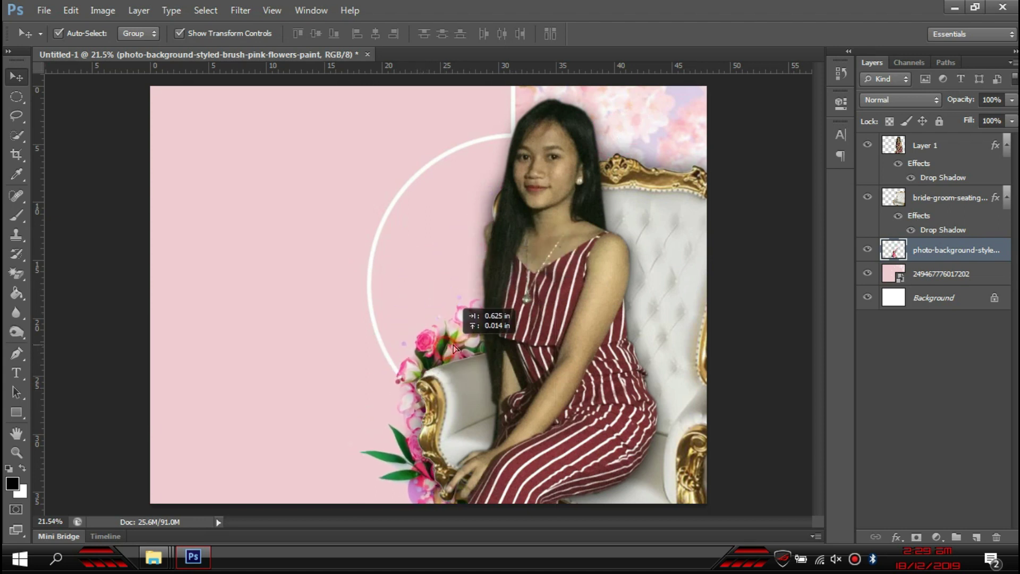
left_click_drag(558, 365, 553, 370)
left_click(596, 340)
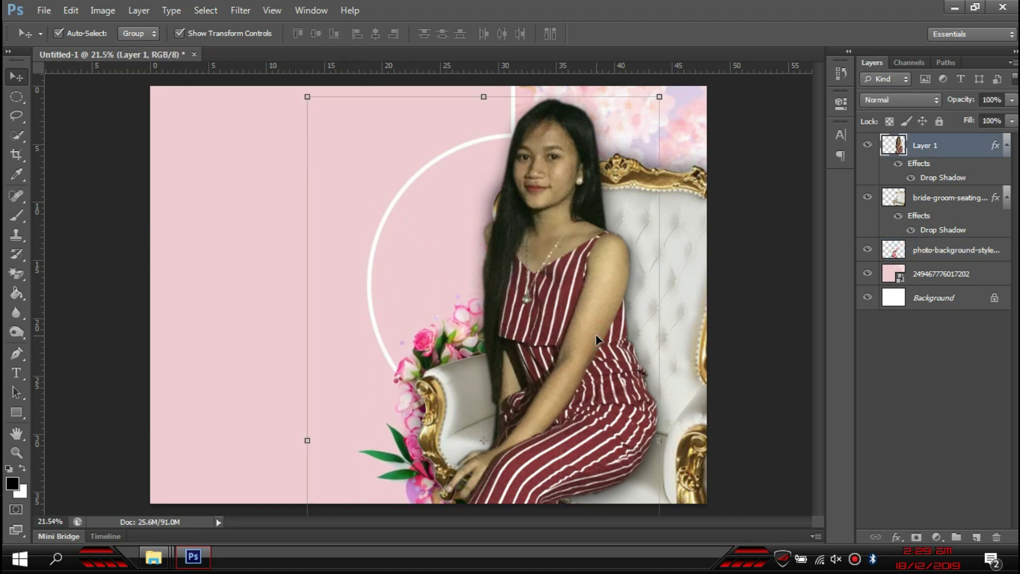
- Brighten the girl's midtones with Curves and boost her saturation with Hue/Saturation
key("ctrl+m")
left_click_drag(704, 357, 704, 339)
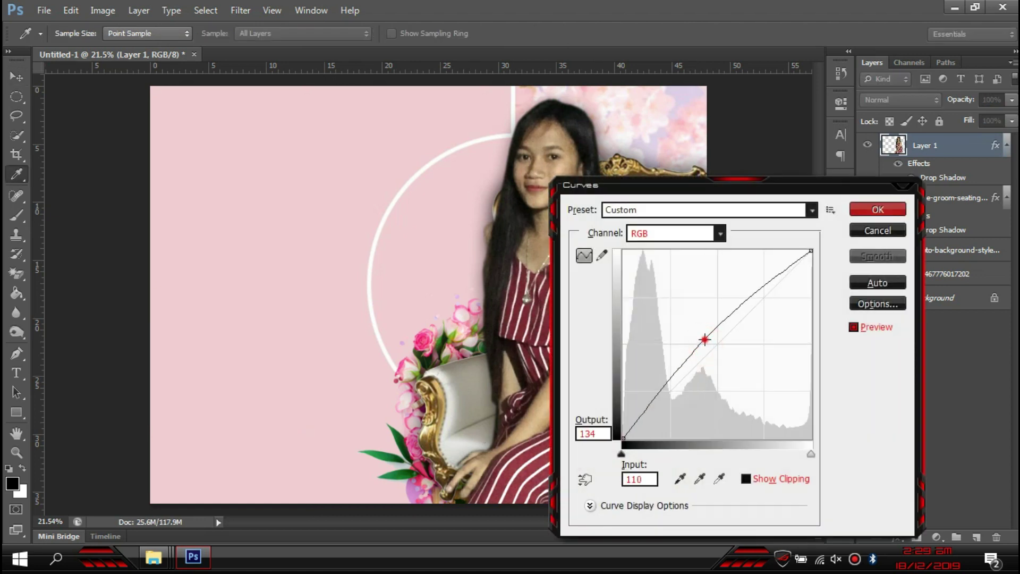
left_click(875, 211)
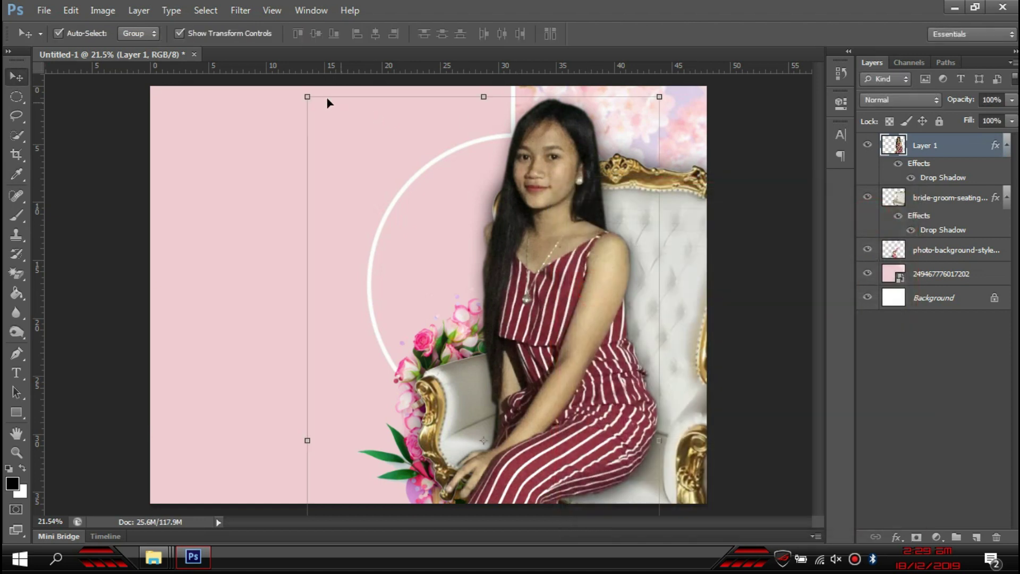
left_click(307, 97)
key("ctrl+u")
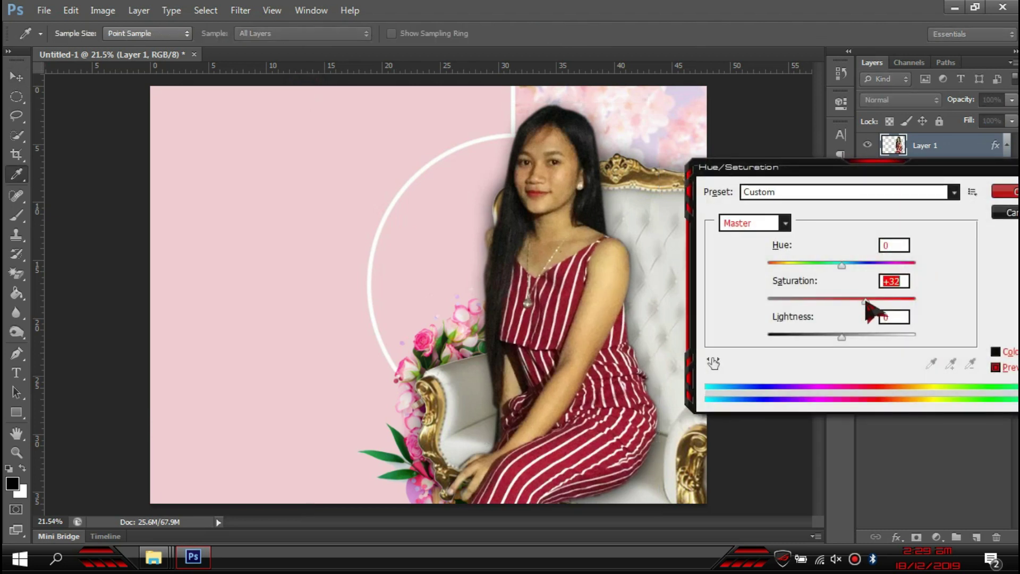
left_click(1007, 193)
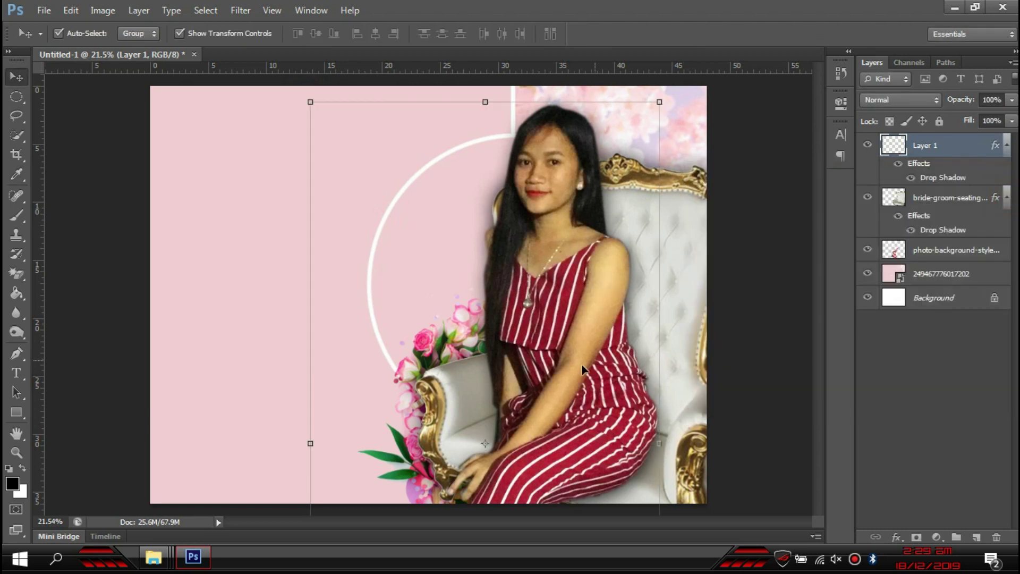
- Nudge the girl slightly up and left, deselect, and fit the canvas in the window
key("shift+Up")
key("shift+Left")
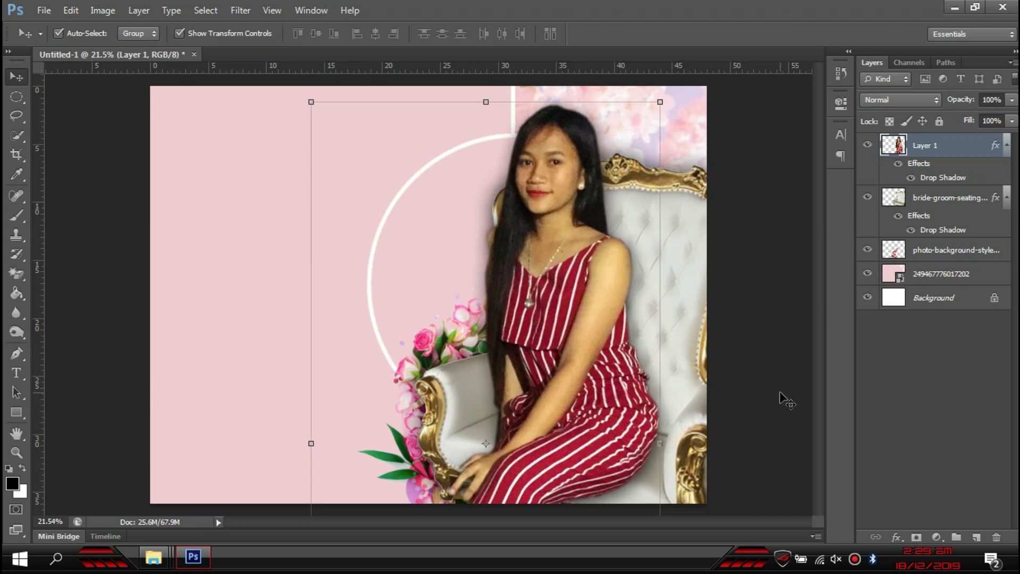
key("shift+Up")
key("shift+Left")
left_click(772, 348)
left_click(554, 346)
left_click(770, 382)
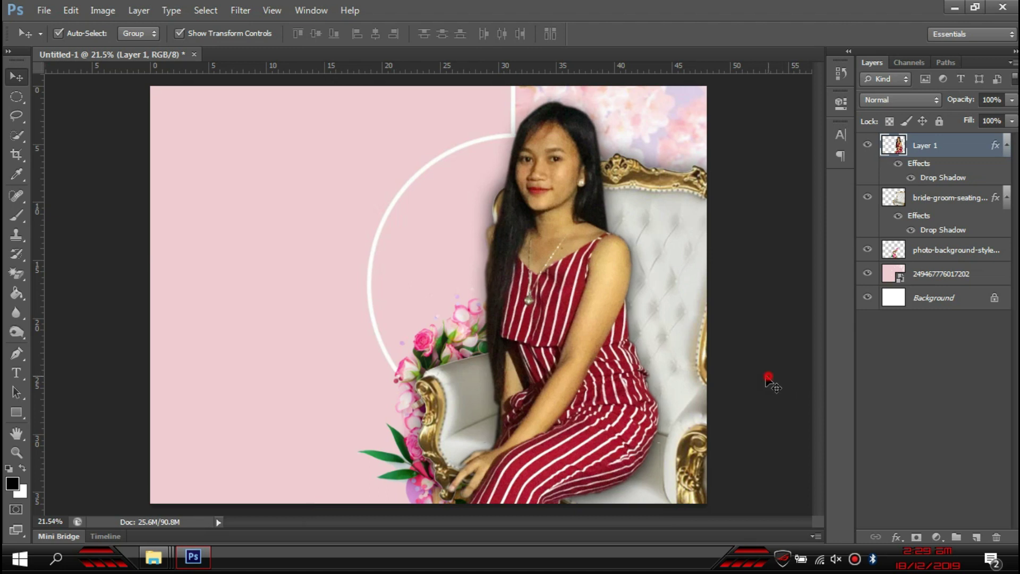
key("ctrl+0")
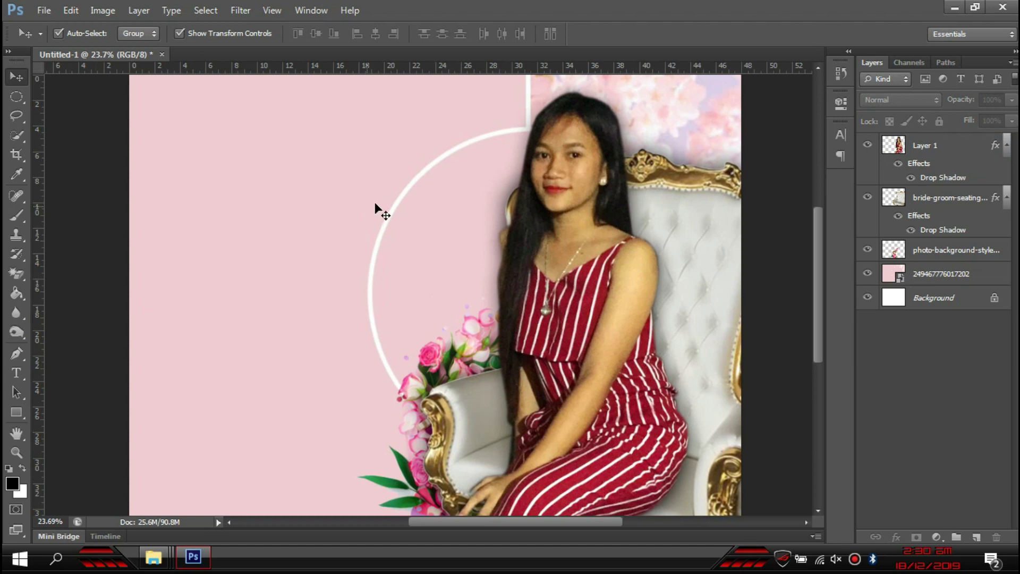
mouse_move(153, 556)
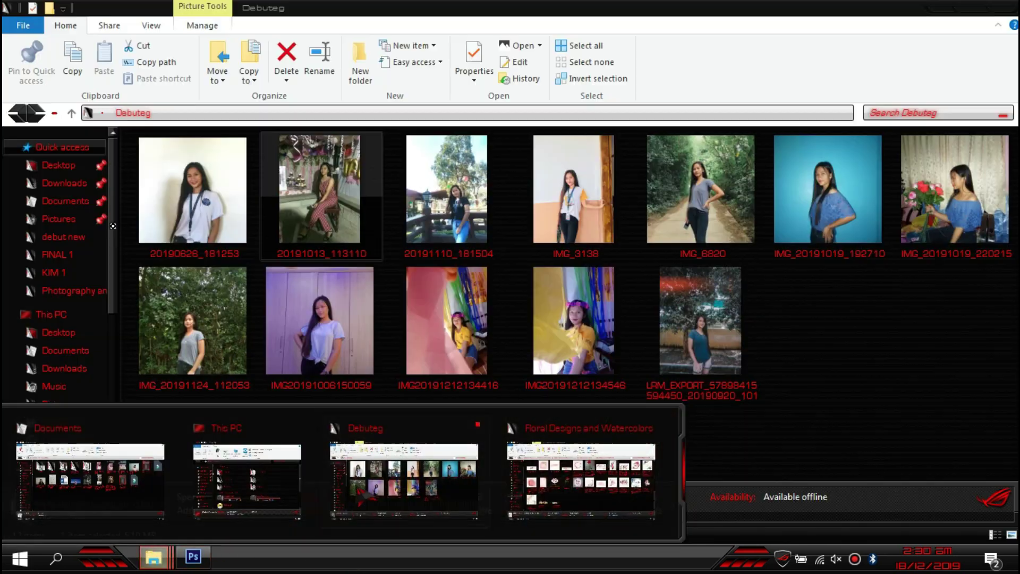
- Select three personal photos in the Debuteg folder and drag them toward Photoshop
left_click(409, 481)
left_click(840, 436)
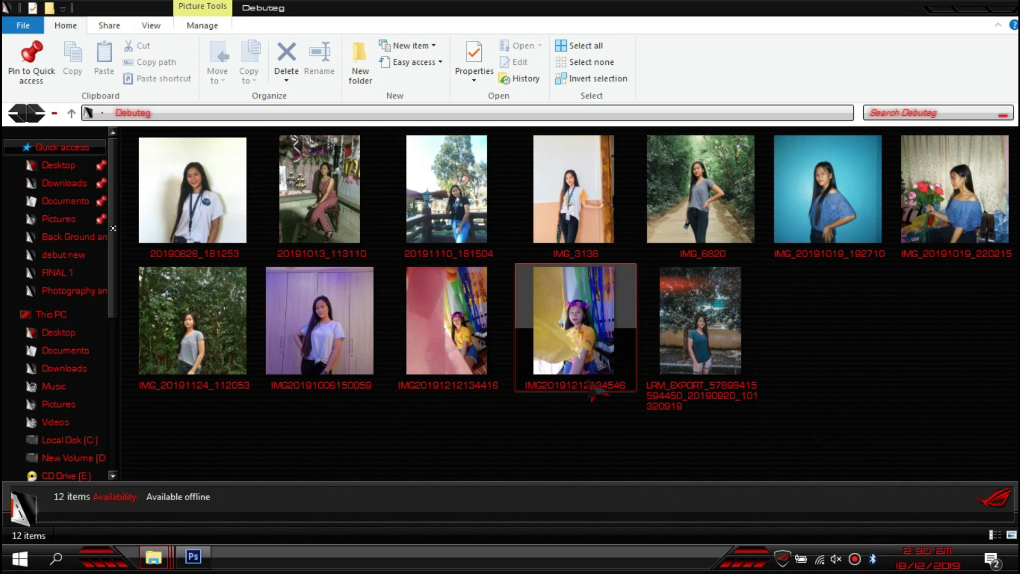
left_click(590, 366)
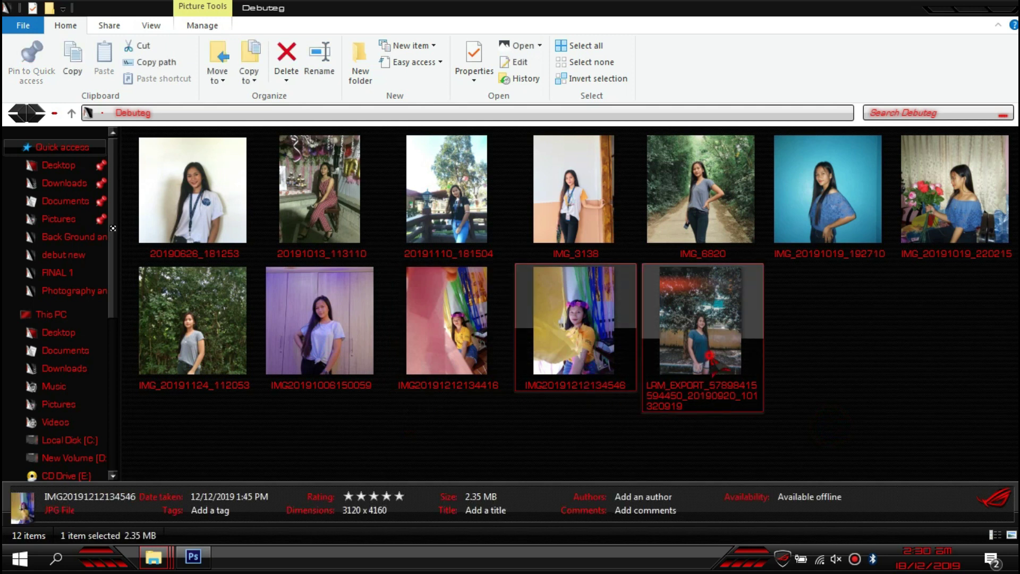
left_click(700, 340, "ctrl")
left_click_drag(954, 201, 637, 135)
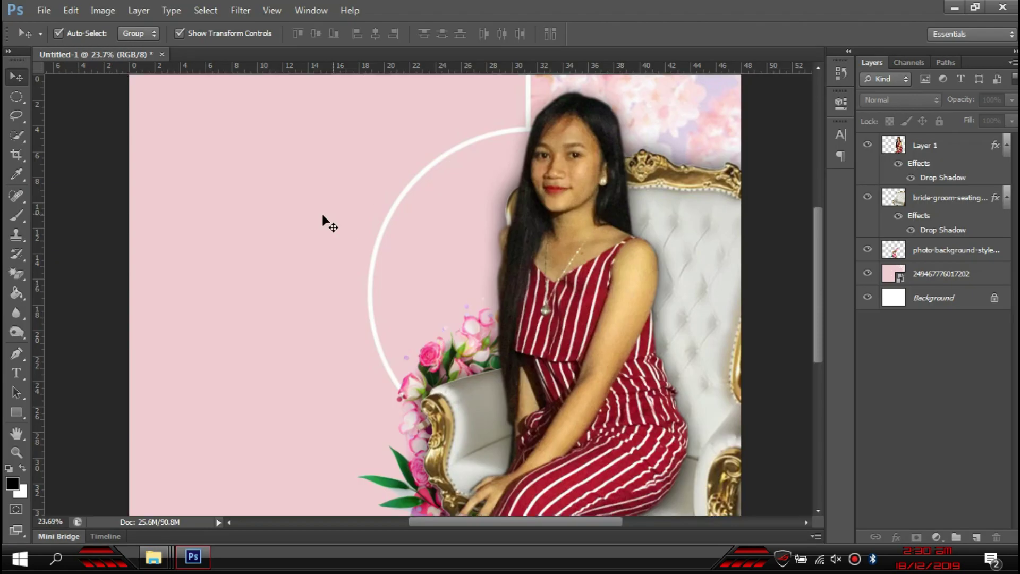
- Place the three personal photos and append the All shape set to the Custom Shape library
left_click_drag(317, 215, 318, 215)
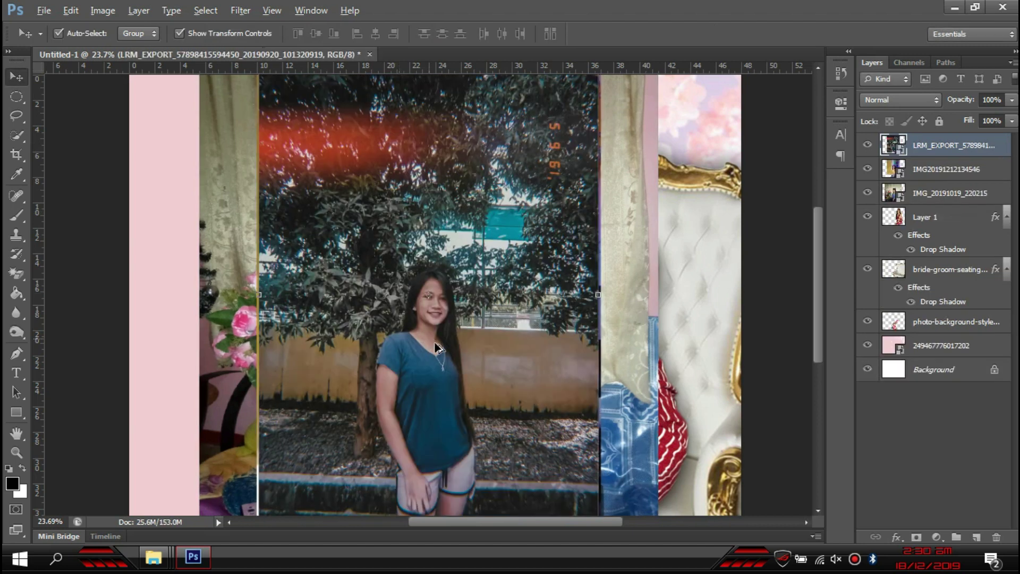
left_click(16, 412)
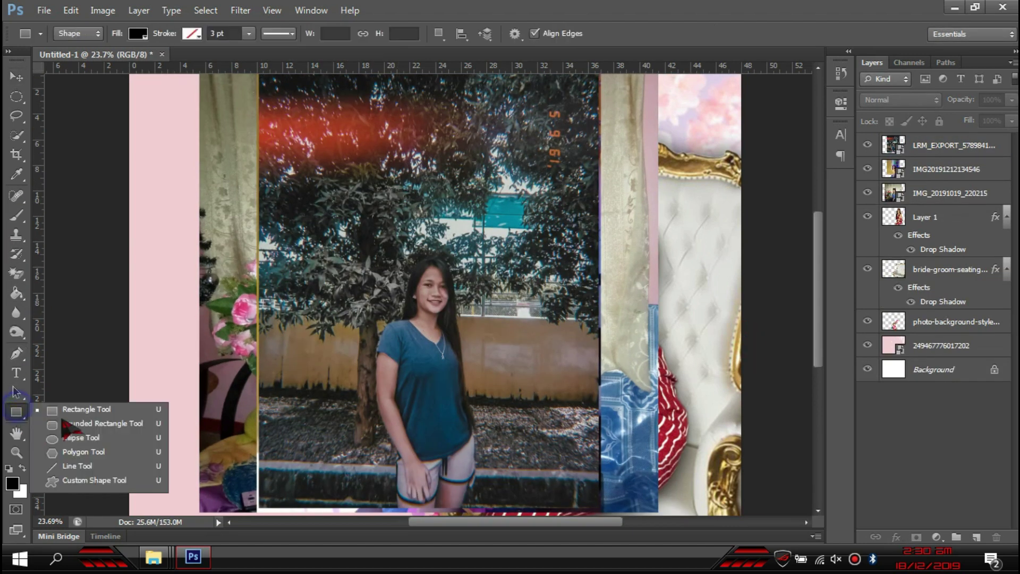
left_click(63, 481)
left_click(576, 35)
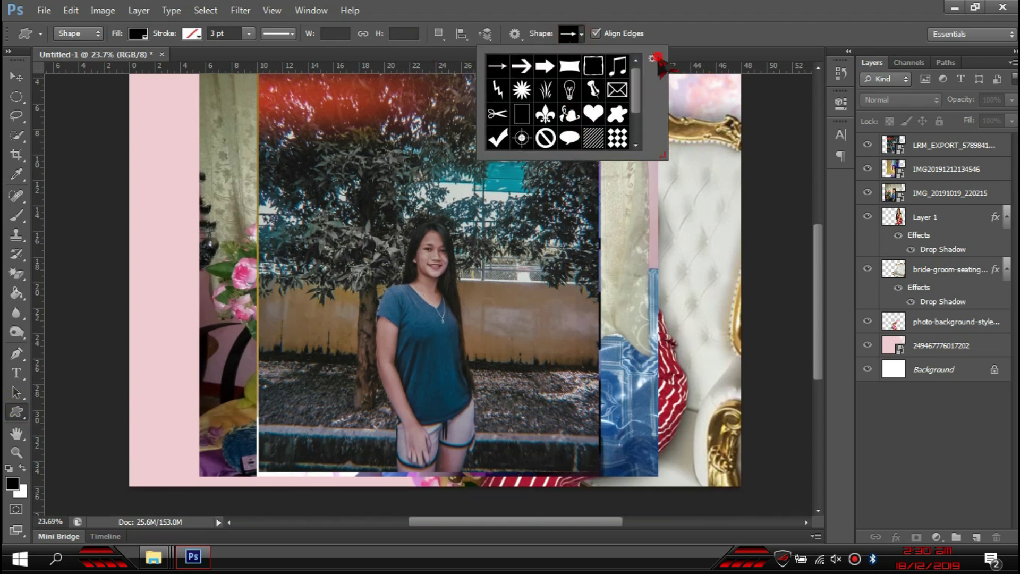
left_click(652, 57)
left_click(661, 277)
left_click(593, 216)
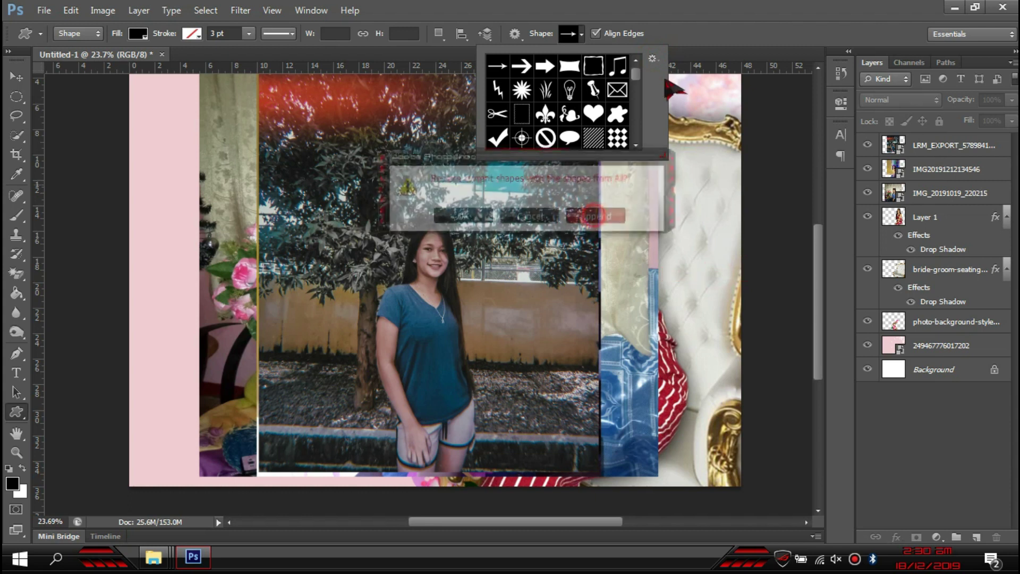
- Draw a black hexagon at the collage's upper left
left_click_drag(636, 74, 641, 112)
scroll(547, 116, "down", 2)
scroll(548, 120, "down", 2)
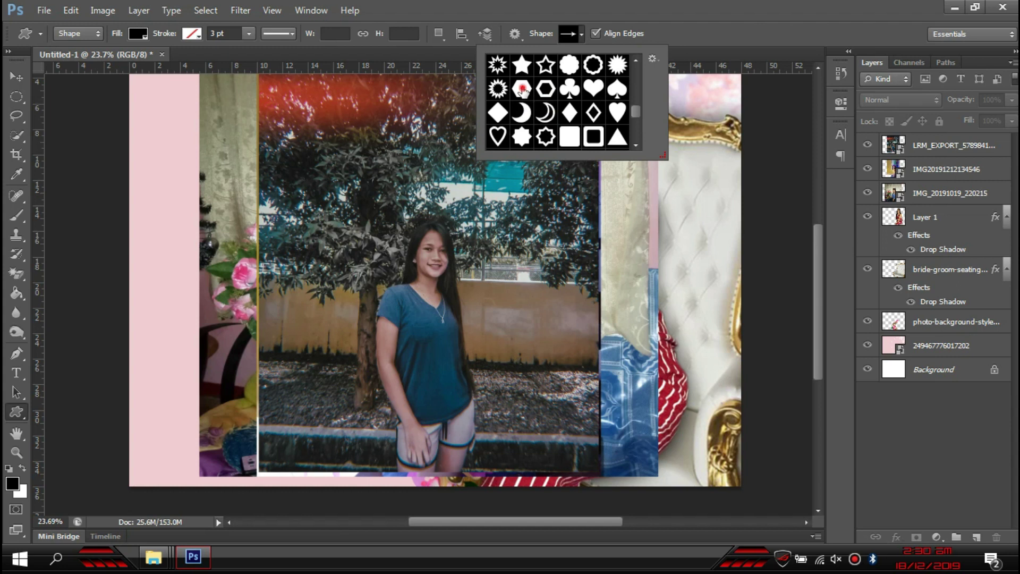
left_click_drag(176, 151, 339, 292)
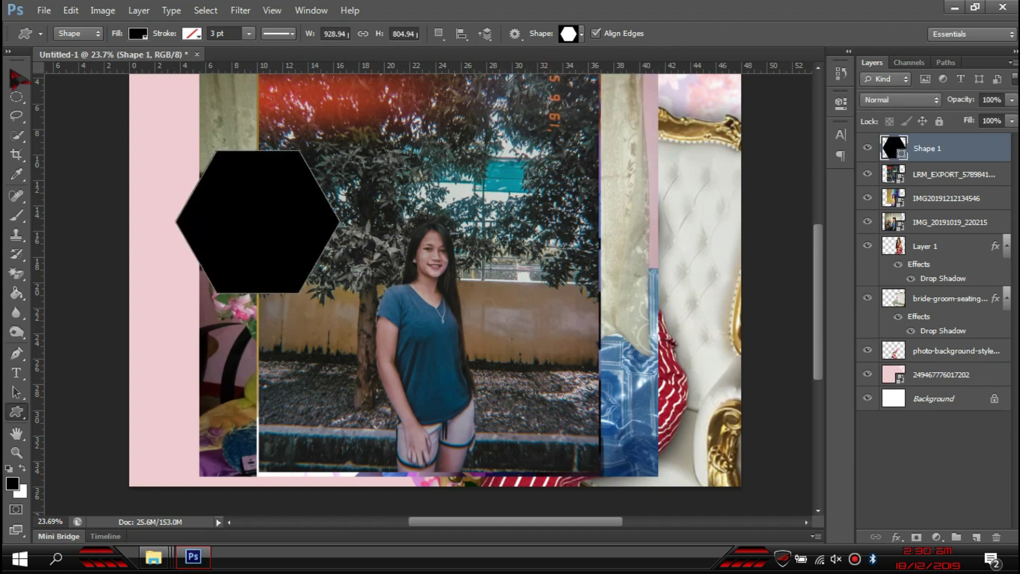
- Duplicate the hexagon layer and give the copy Stroke and Color Overlay effects
key("v")
key("ctrl+j")
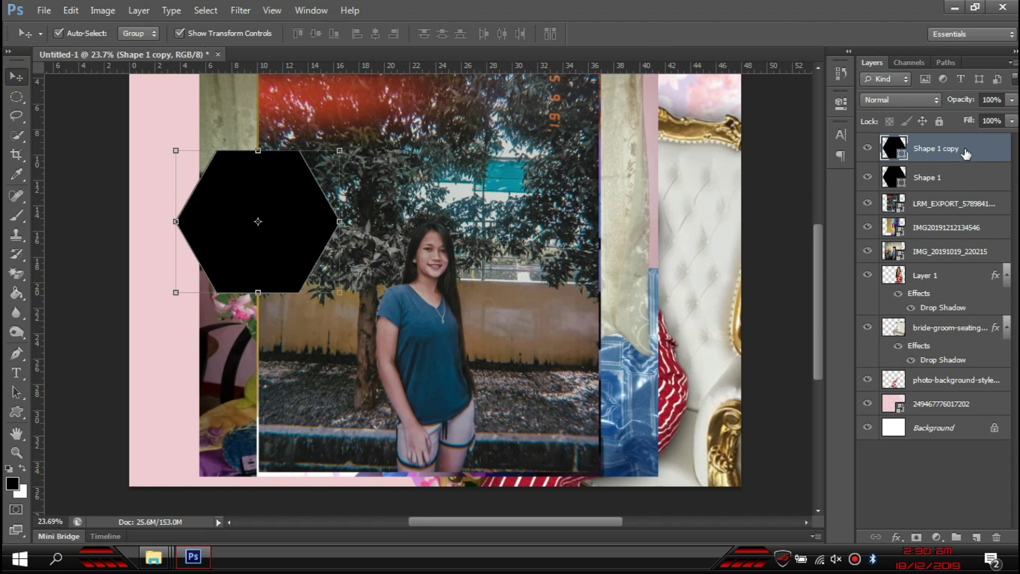
double_click(970, 151)
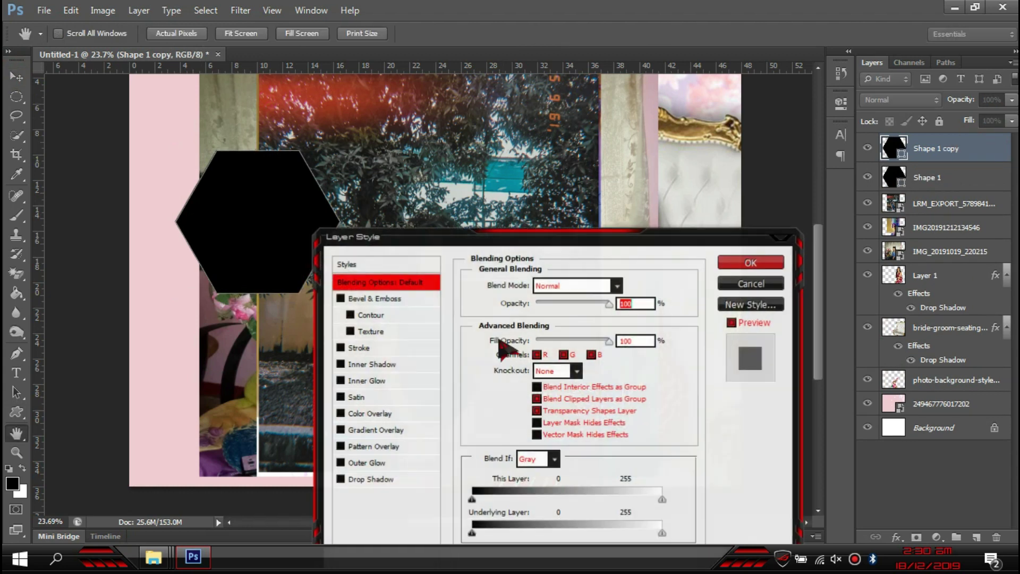
left_click(369, 350)
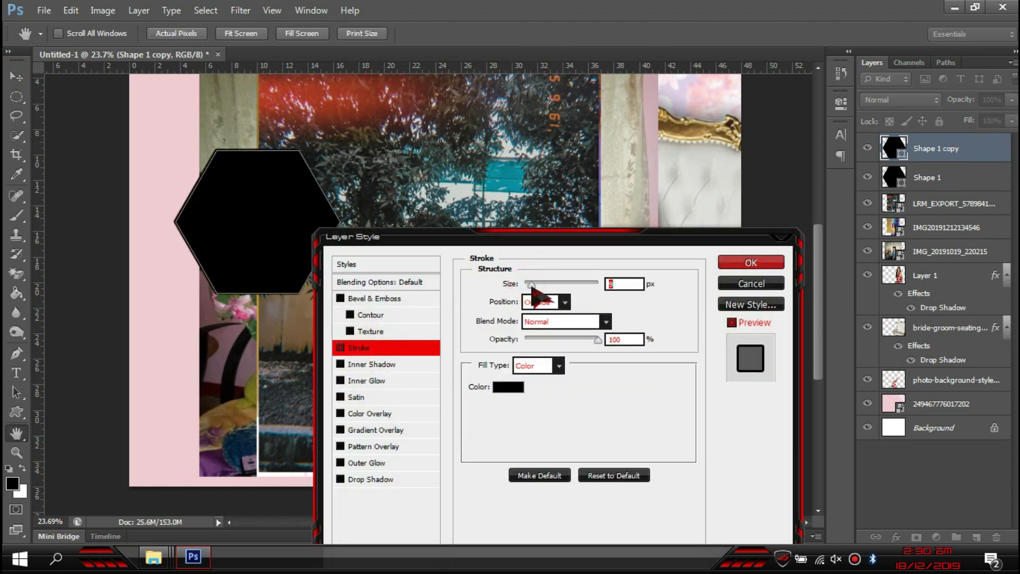
left_click(369, 413)
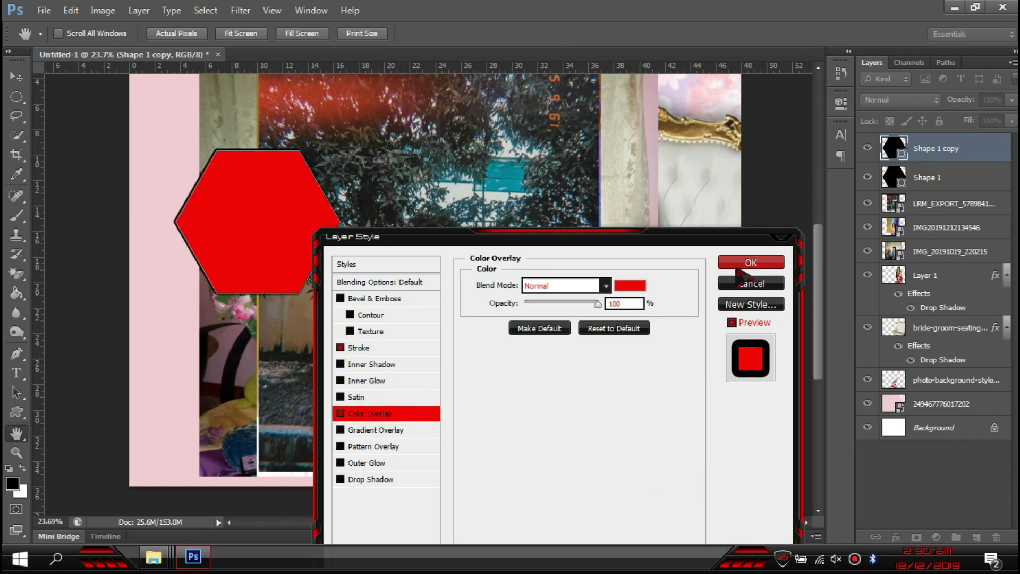
left_click(750, 262)
- Rasterize the hexagon copy with its effects and Magic Erase its red fill, leaving an outline
key("e")
left_click(257, 222)
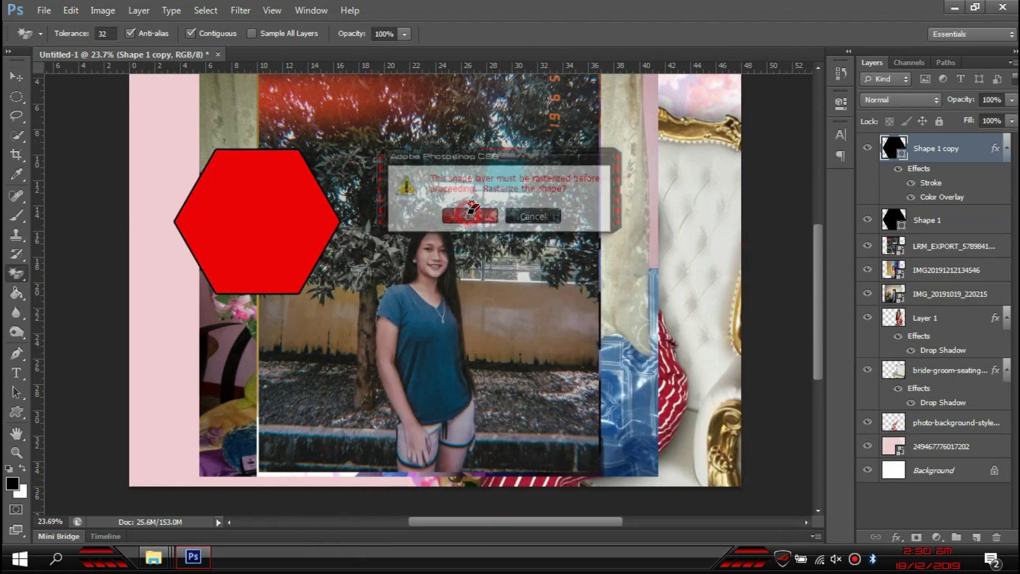
left_click(467, 212)
key("w")
left_click(23, 270)
left_click(261, 216)
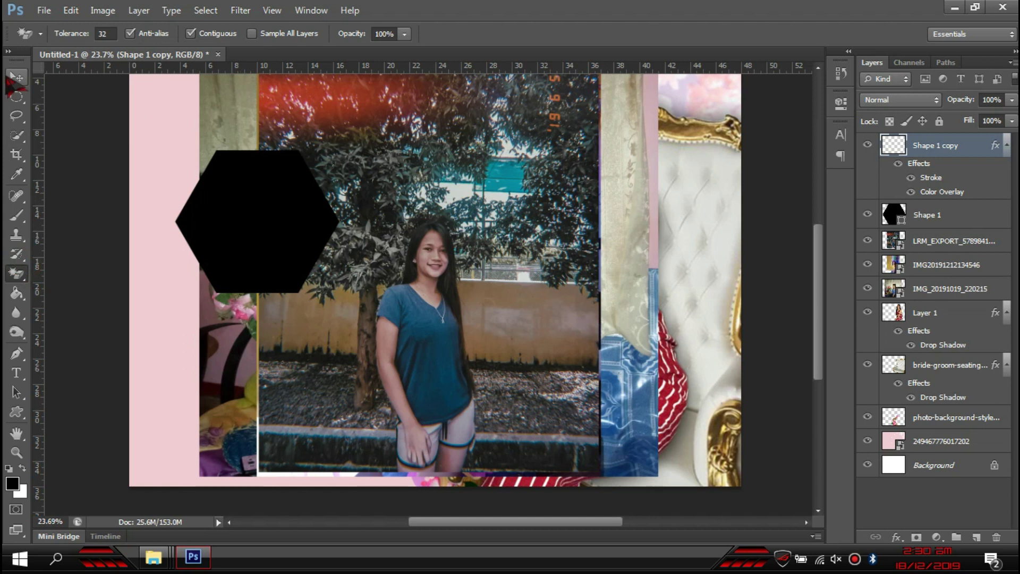
left_click(16, 78)
key("ctrl+z")
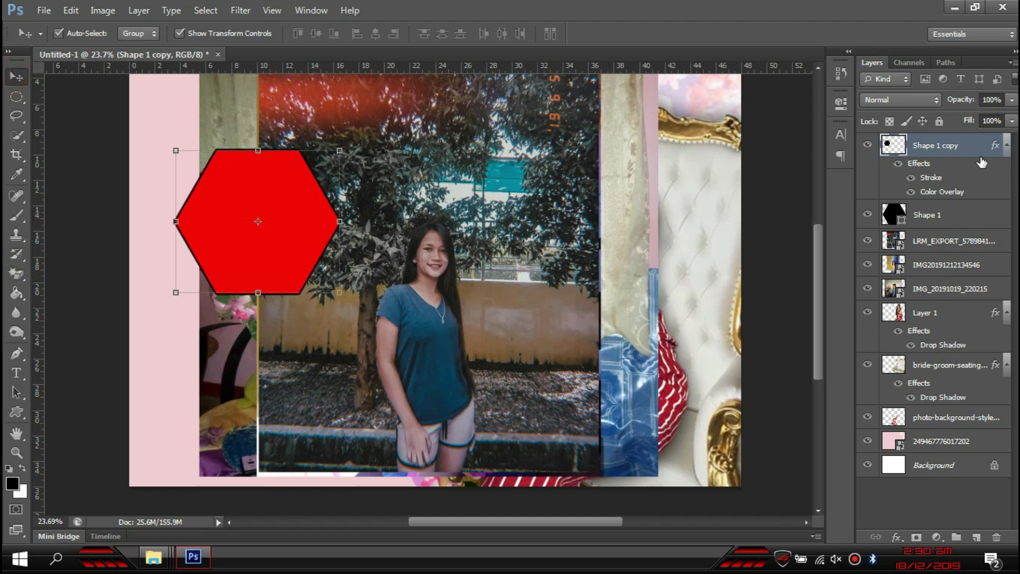
key("e")
right_click(957, 148)
left_click(845, 234)
left_click(280, 184)
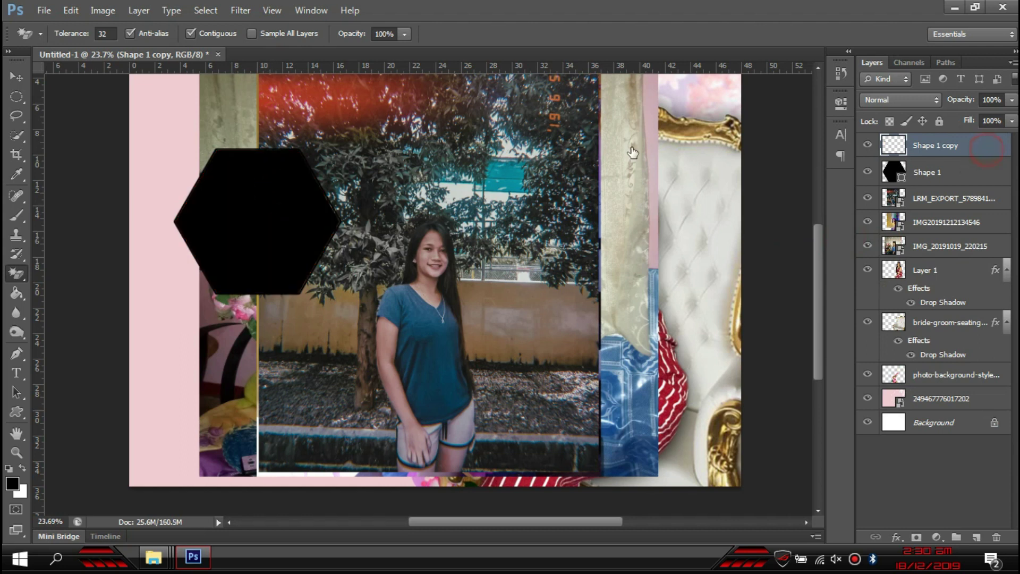
- Give the hexagon outline a pink Color Overlay
left_click(371, 348)
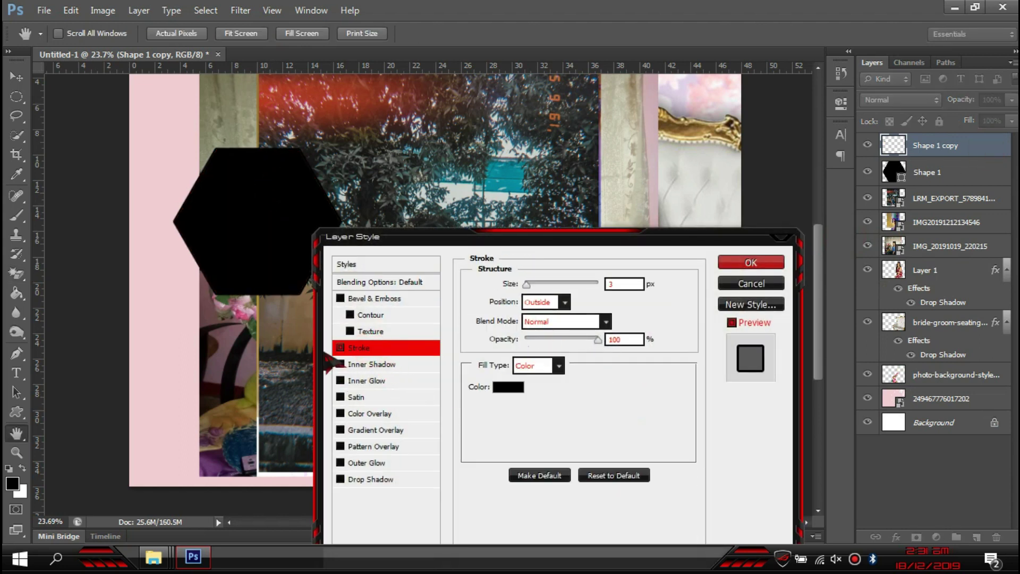
left_click(340, 347)
left_click(370, 414)
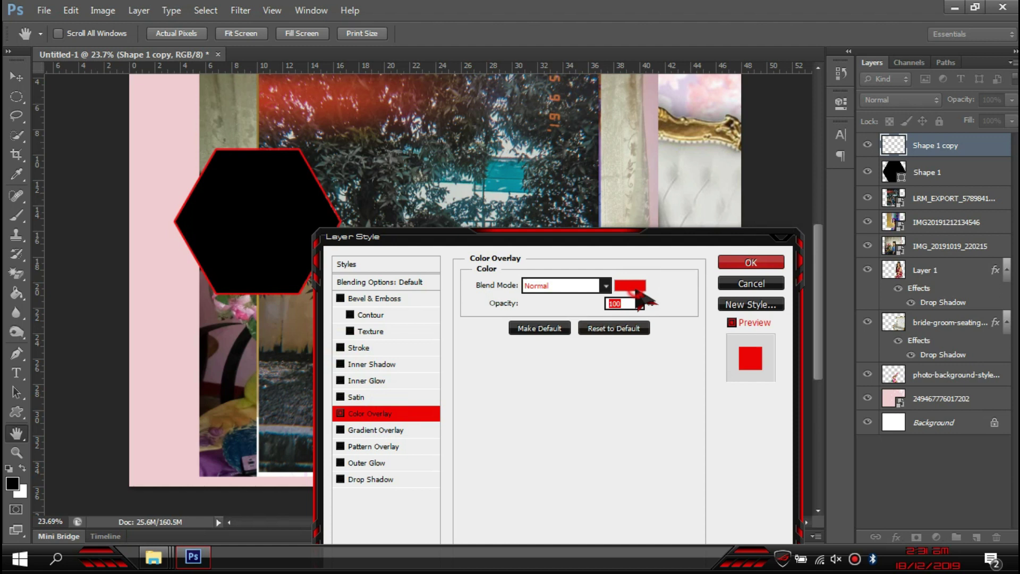
left_click(630, 285)
mouse_move(520, 260)
left_mouse_down()
mouse_move(527, 172)
mouse_move(458, 156)
left_mouse_up()
left_click(653, 130)
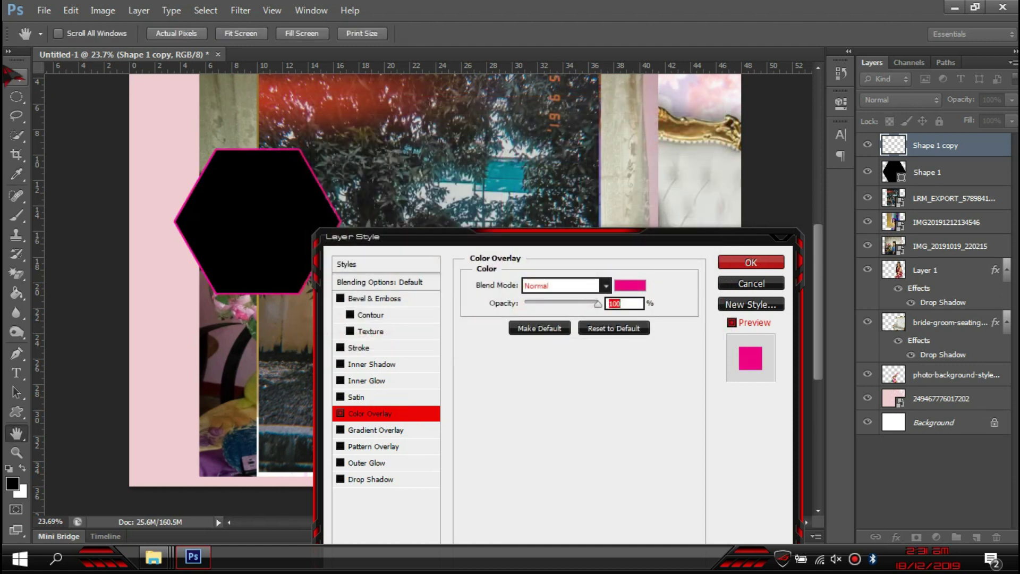
left_click(765, 263)
- Move the black hexagon to the collage centre and the pink outline to the left edge
key("v")
scroll(99, 287, "up", 1)
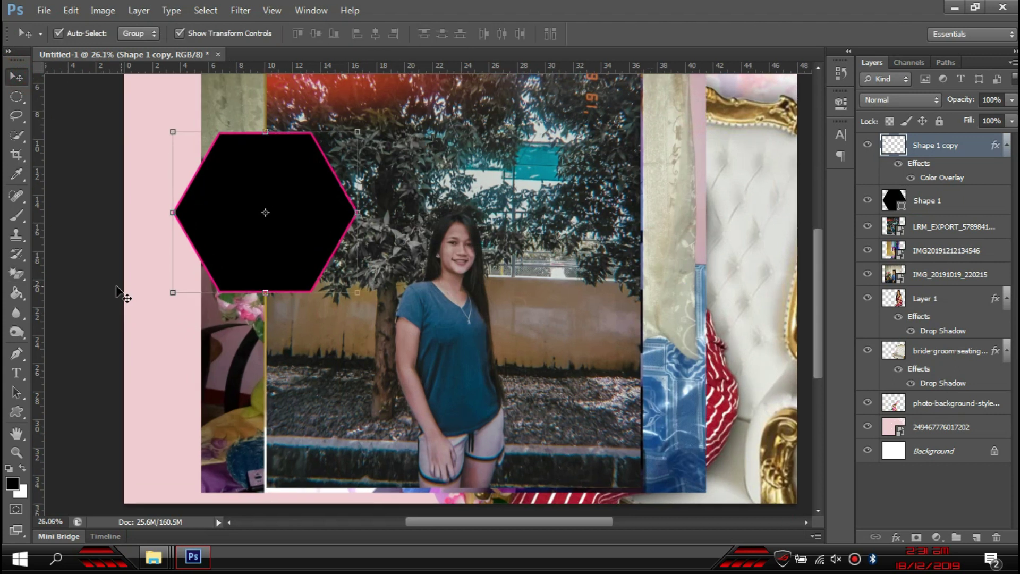
left_click(100, 287)
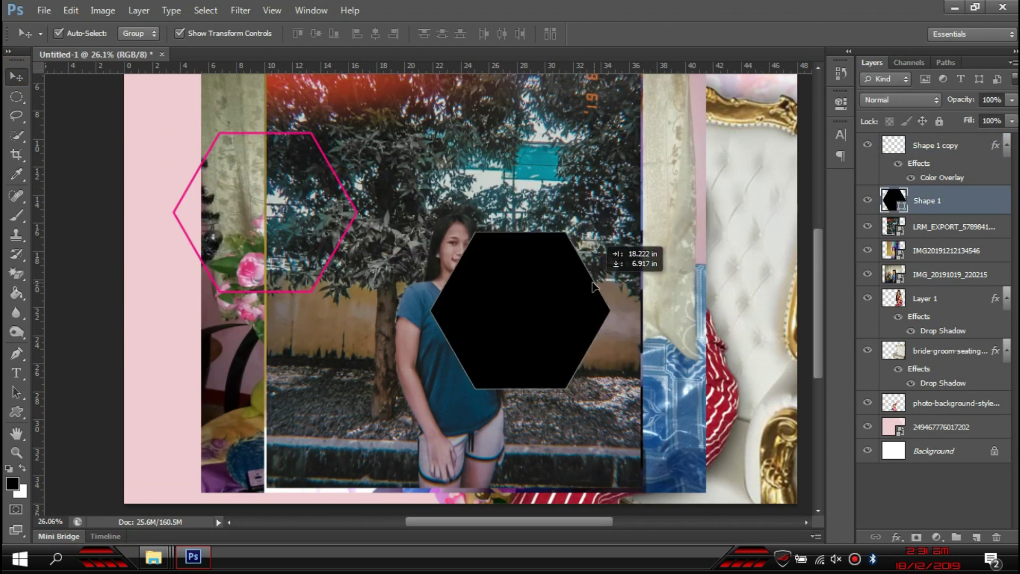
left_click_drag(340, 188, 592, 286)
left_click_drag(175, 212, 111, 212)
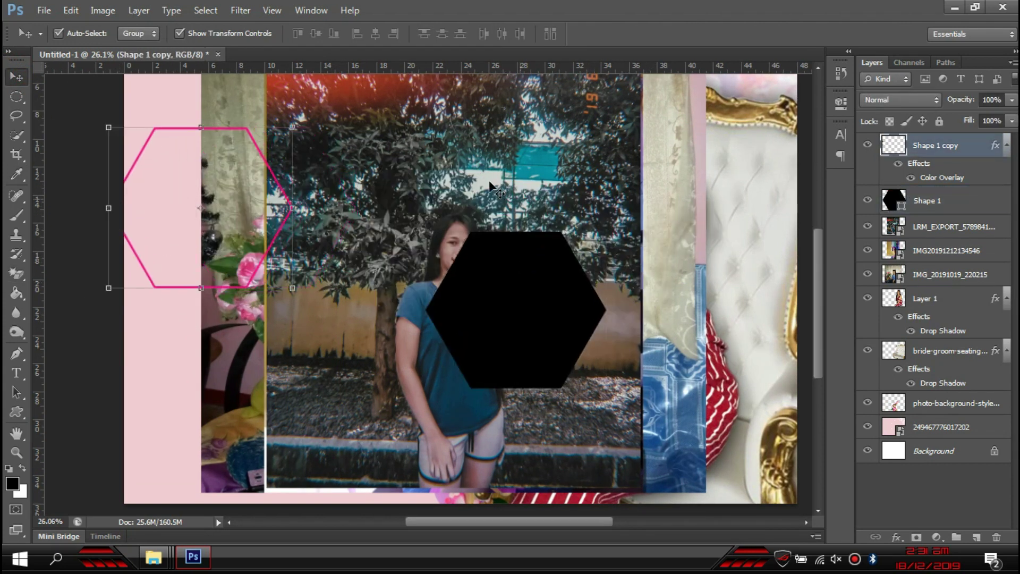
left_click(488, 180)
scroll(582, 174, "down", 4)
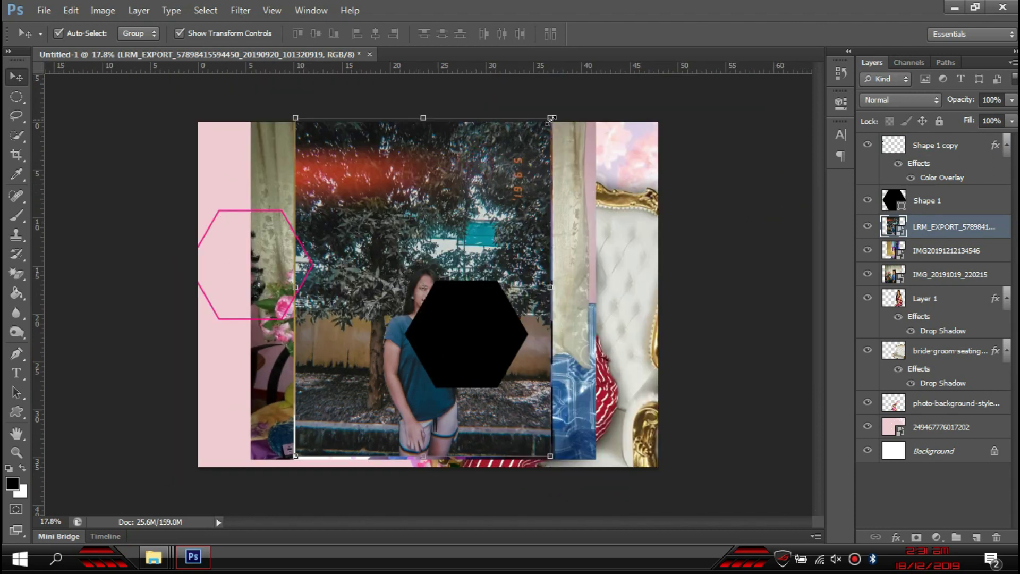
- Clip the LRM_EXPORT photo into the black hexagon, resize it, group them, and move the group bottom right
left_click_drag(550, 120, 519, 158)
key("Return")
left_click_drag(463, 334, 686, 246)
mouse_move(978, 255)
left_mouse_down()
mouse_move(978, 205)
mouse_move(978, 214)
left_mouse_up()
right_click(983, 238)
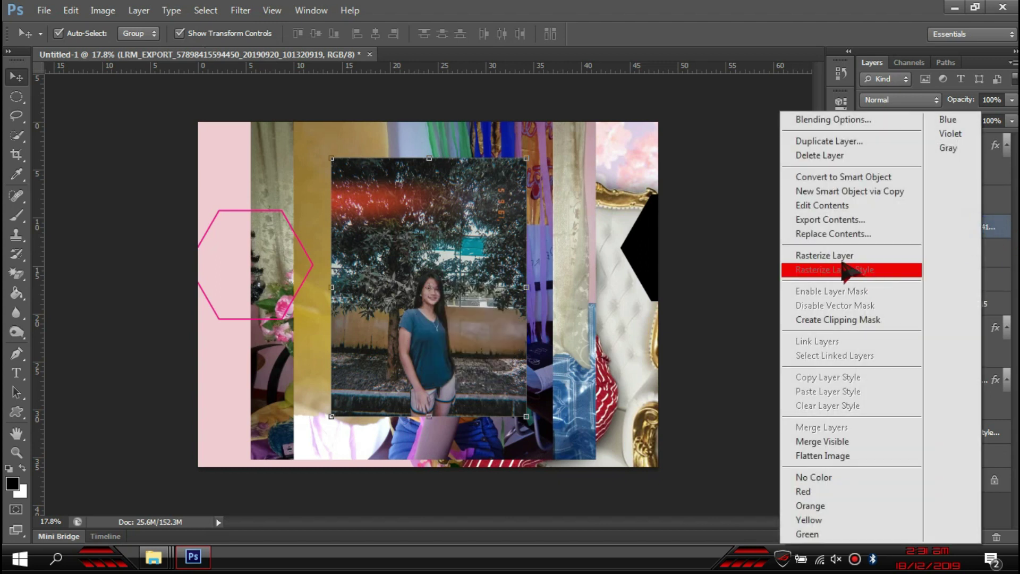
left_click(835, 319)
left_click_drag(454, 335, 495, 355)
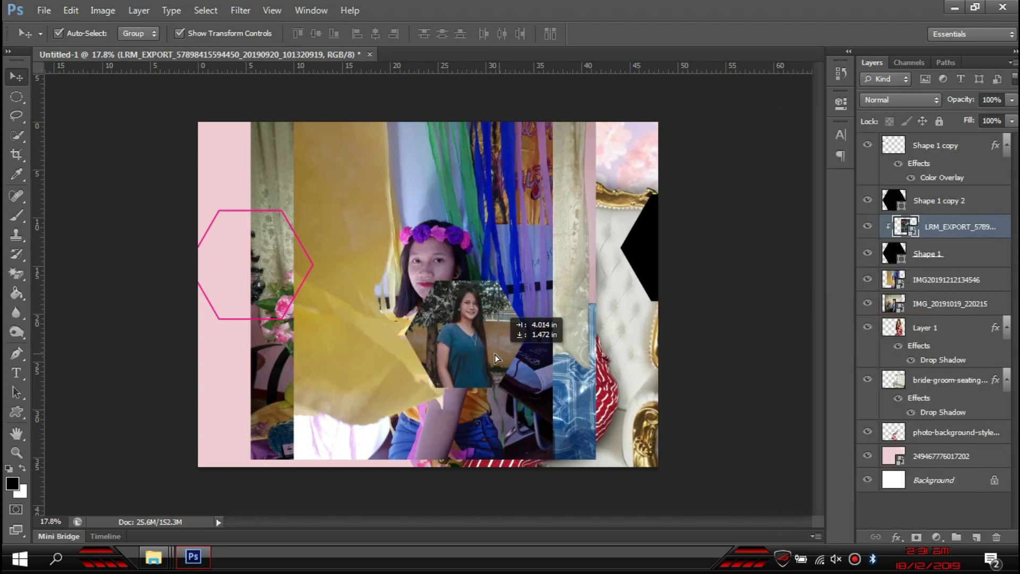
left_click_drag(569, 171, 554, 231)
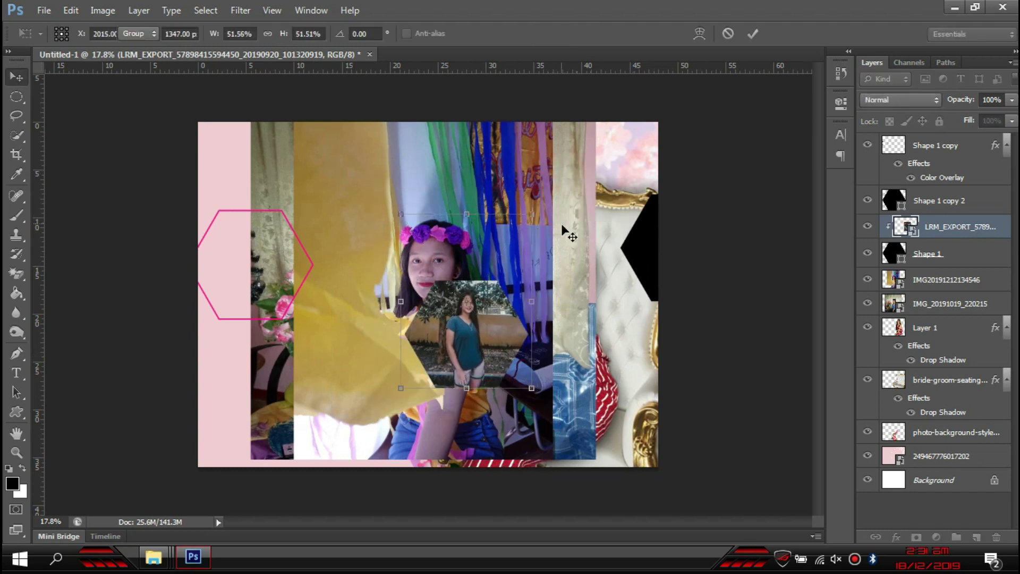
key("Return")
left_click(975, 247, "shift")
key("ctrl+g")
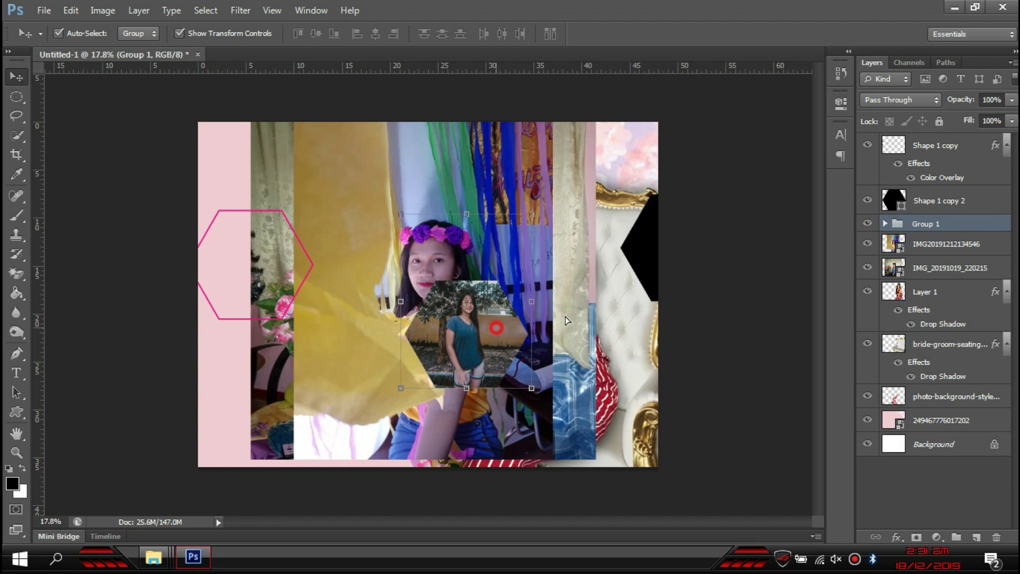
left_click_drag(494, 330, 633, 393)
left_click_drag(648, 260, 397, 315)
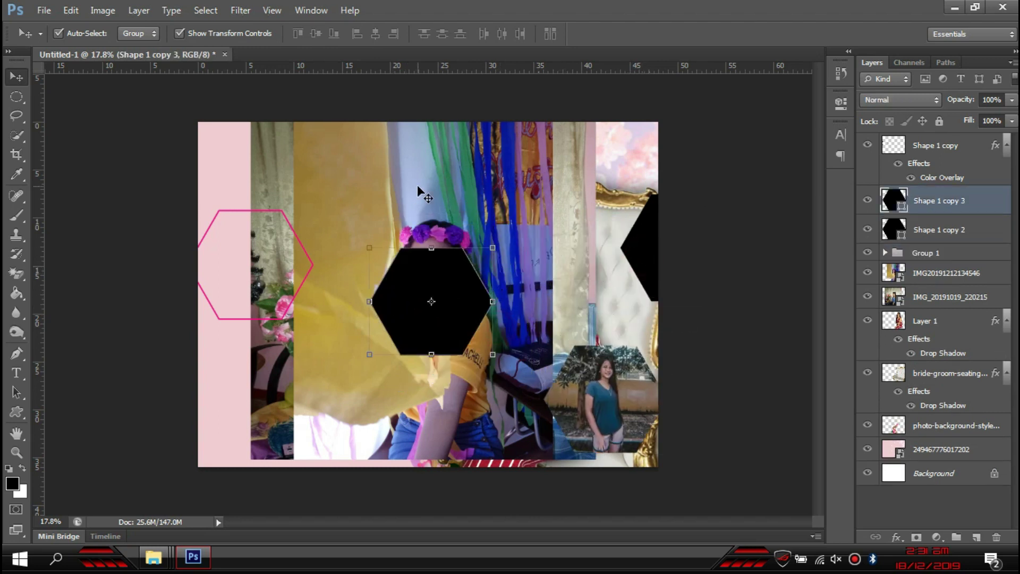
left_click_drag(948, 273, 960, 198)
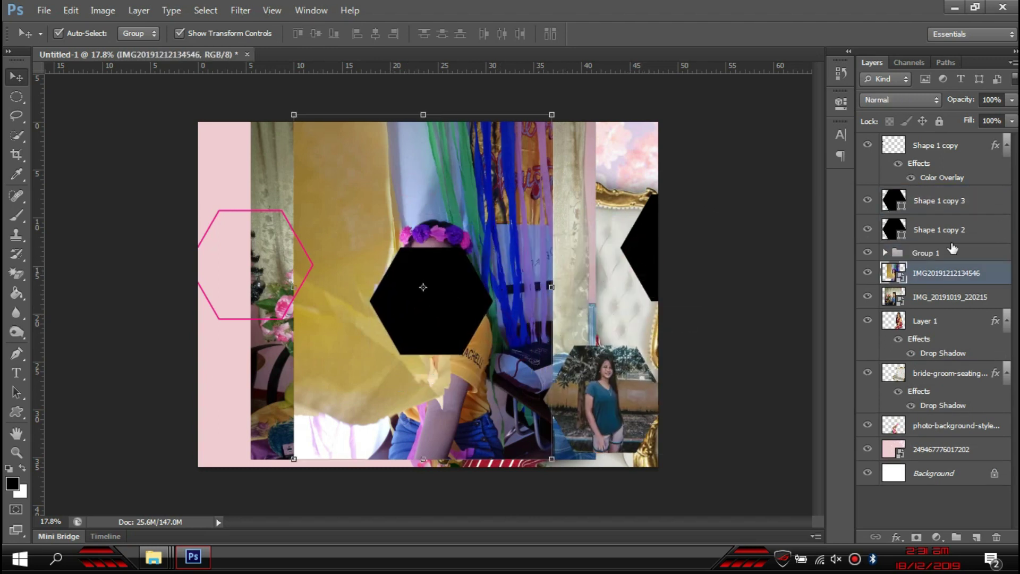
right_click(960, 198)
left_click(787, 298)
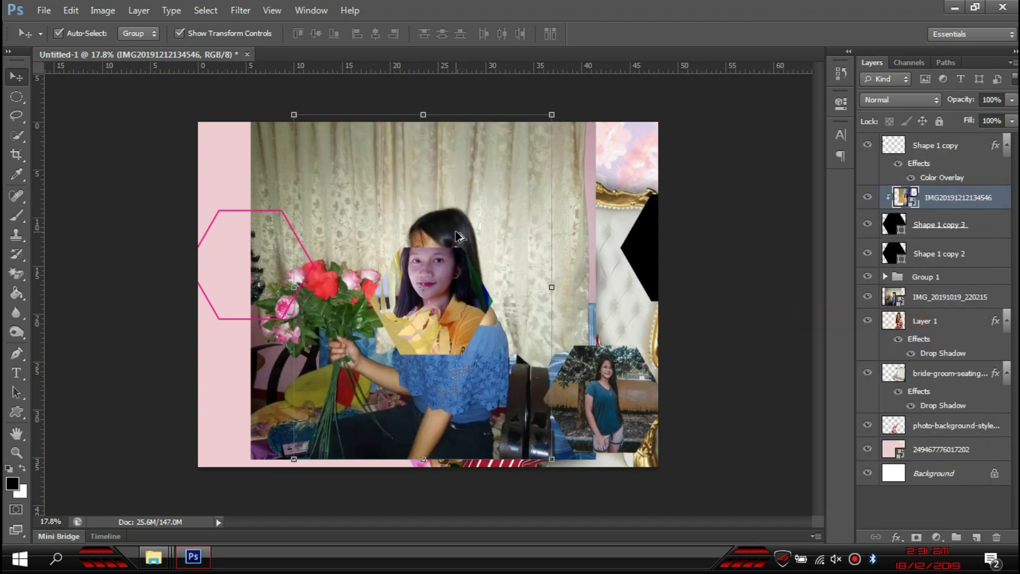
key("ctrl+t")
left_click_drag(564, 93, 506, 196)
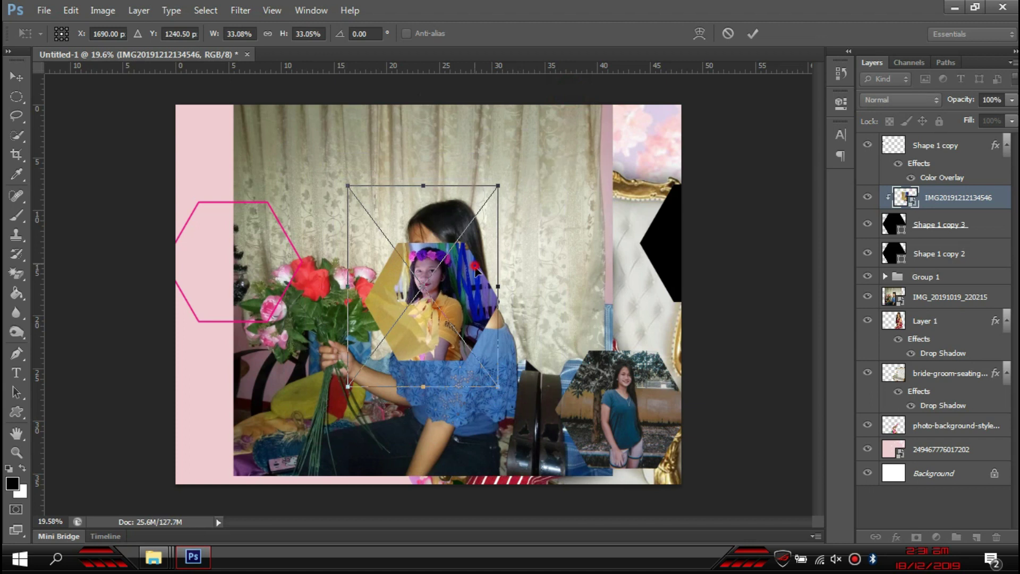
left_click_drag(469, 272, 475, 281)
key("Return")
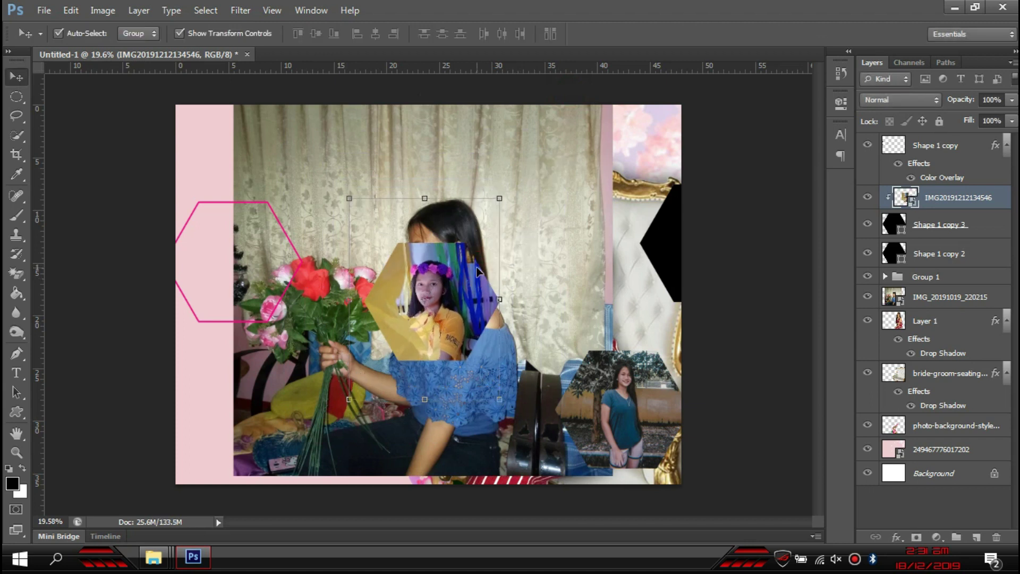
left_click(946, 231, "shift")
key("ctrl+g")
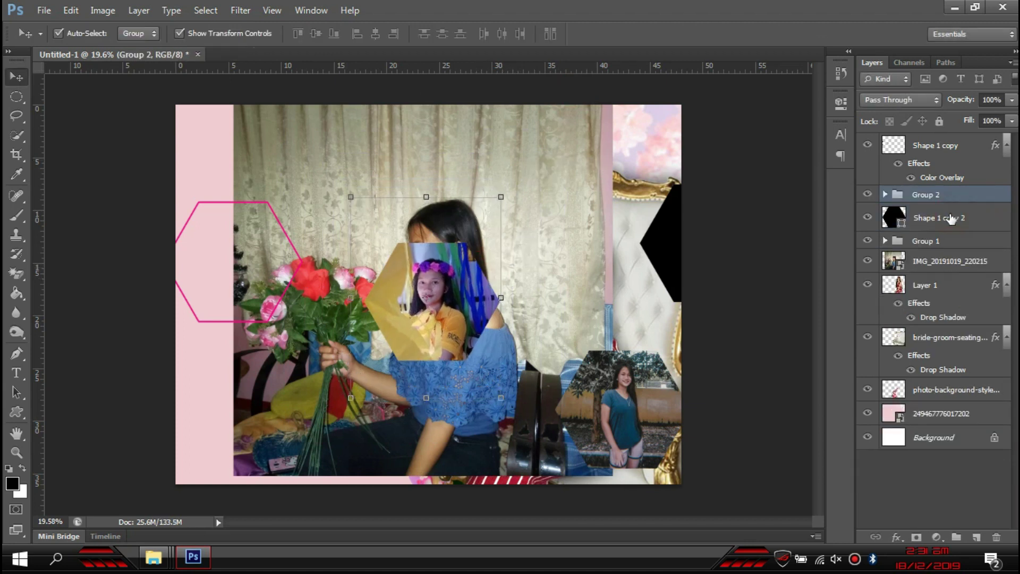
left_click_drag(470, 283, 537, 408)
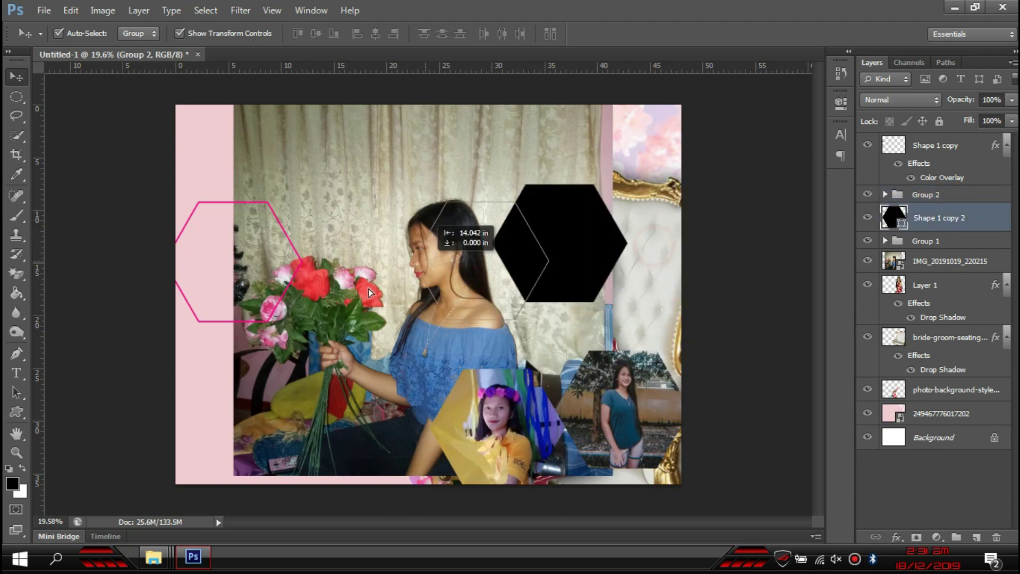
- Scale the bouquet photo and clip it into the black hexagon at centre
left_click_drag(661, 244, 367, 296)
left_click(494, 162)
left_click_drag(612, 97, 531, 169)
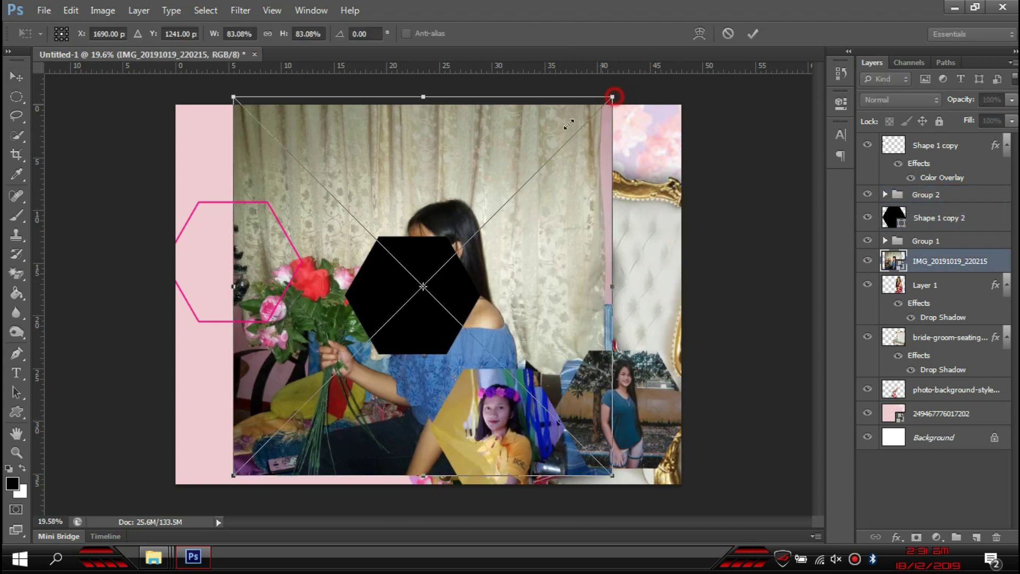
key("Return")
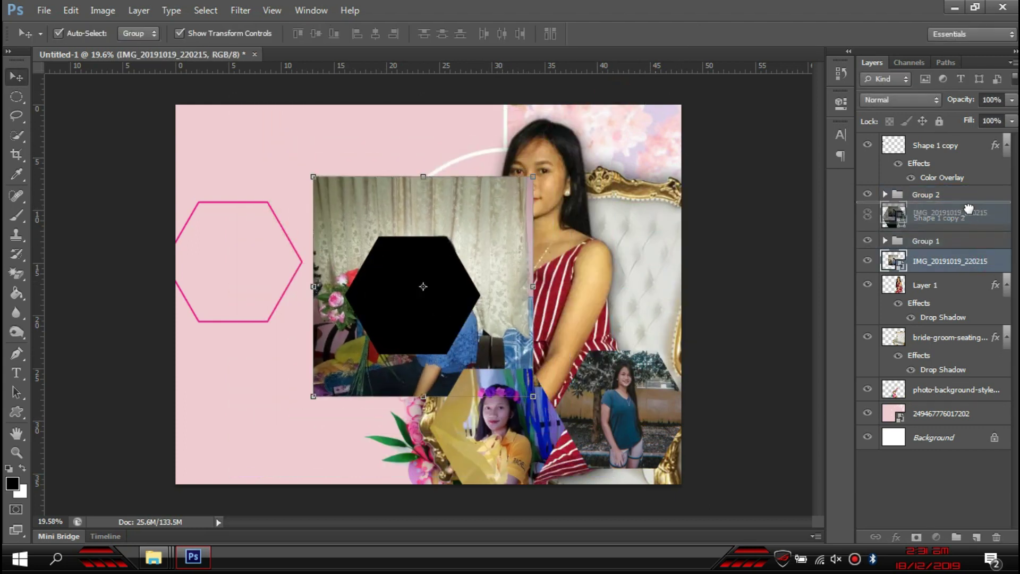
left_click_drag(978, 261, 972, 213)
right_click(972, 215)
left_click(848, 319)
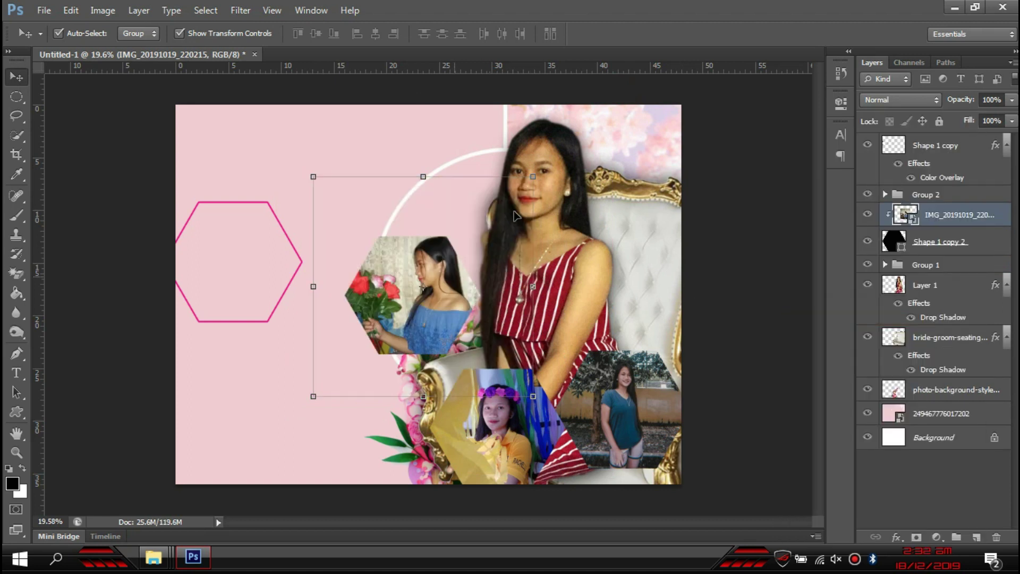
left_click_drag(533, 177, 512, 198)
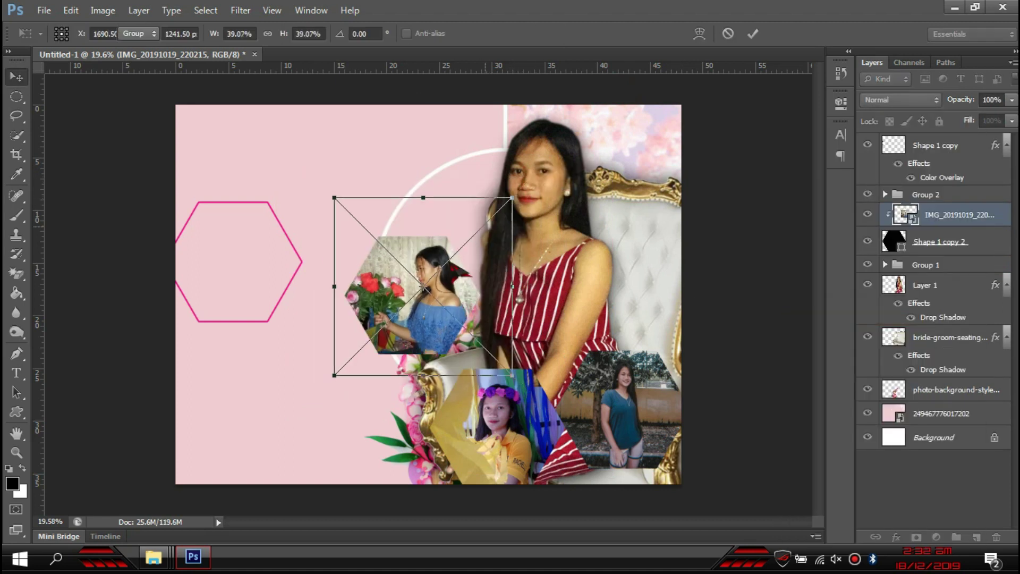
double_click(439, 285)
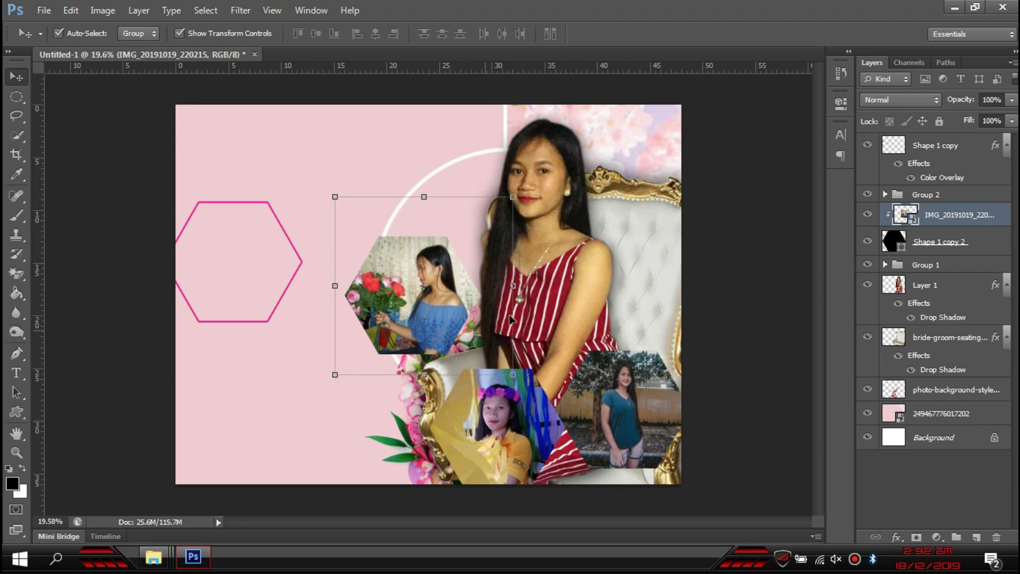
- Duplicate the black hexagon, group the bouquet photo with its frame, and move it upper right
left_click(989, 248)
key("ctrl+j")
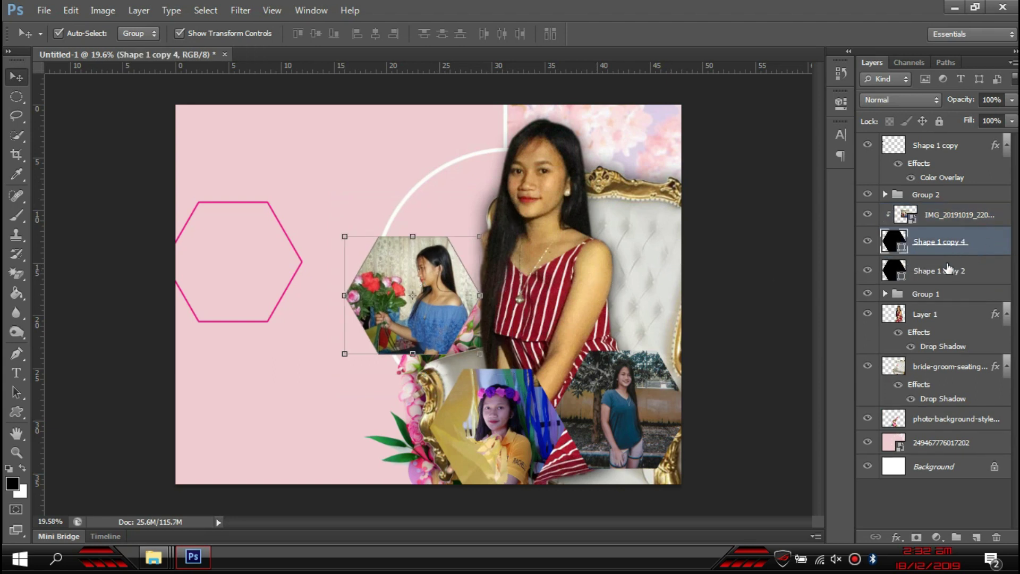
left_click(973, 272)
left_click(978, 241)
left_click(956, 214, "shift")
key("ctrl+g")
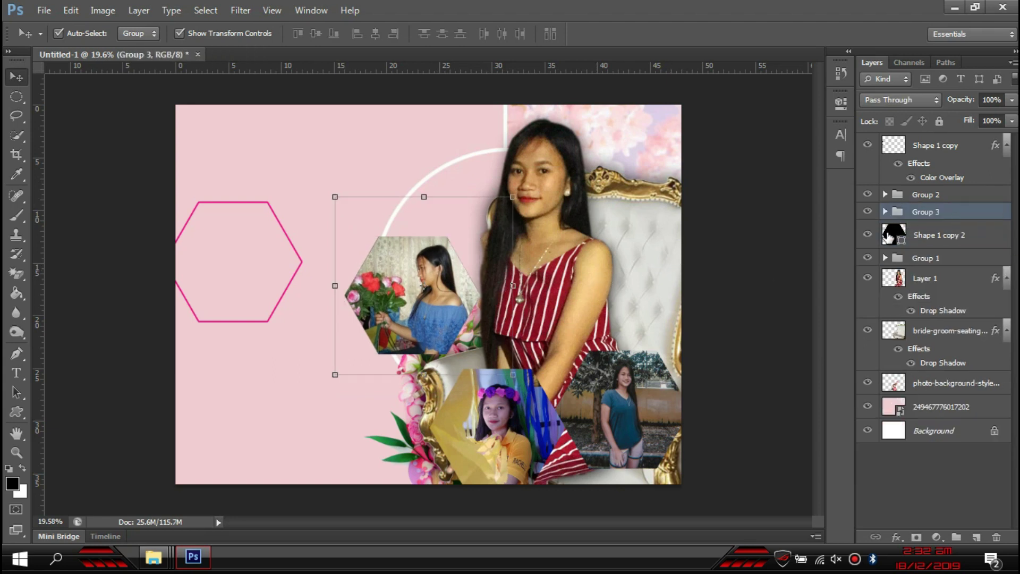
mouse_move(452, 298)
left_mouse_down()
mouse_move(615, 241)
mouse_move(644, 248)
left_mouse_up()
key("alt+Tab")
left_click(845, 404)
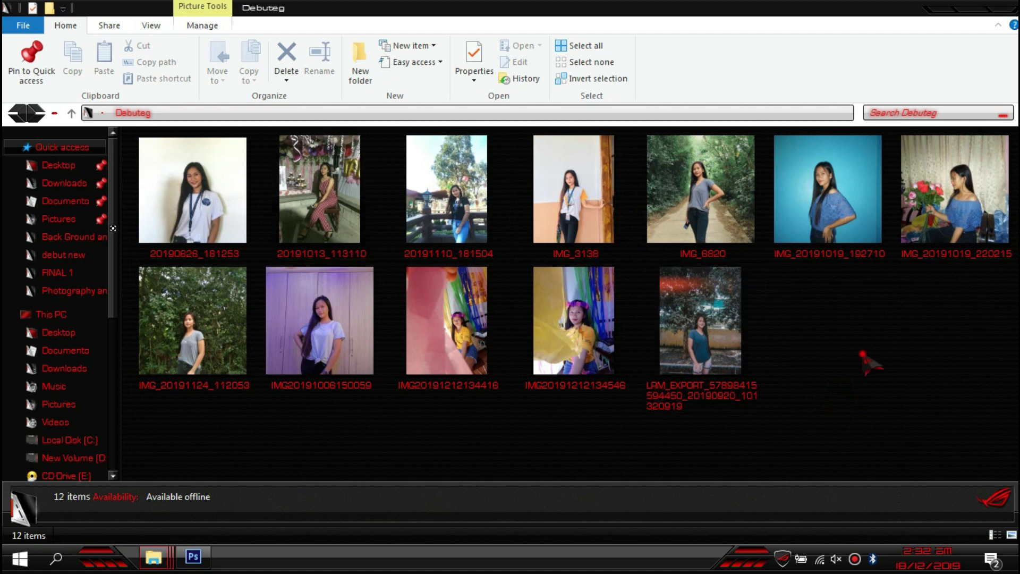
left_click(550, 211)
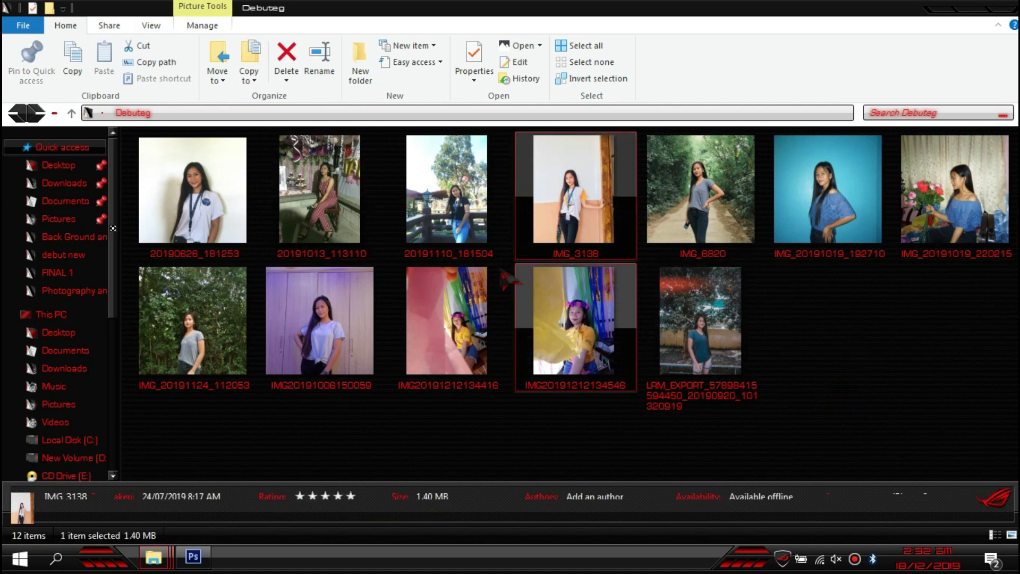
left_click(555, 212)
left_click(795, 228)
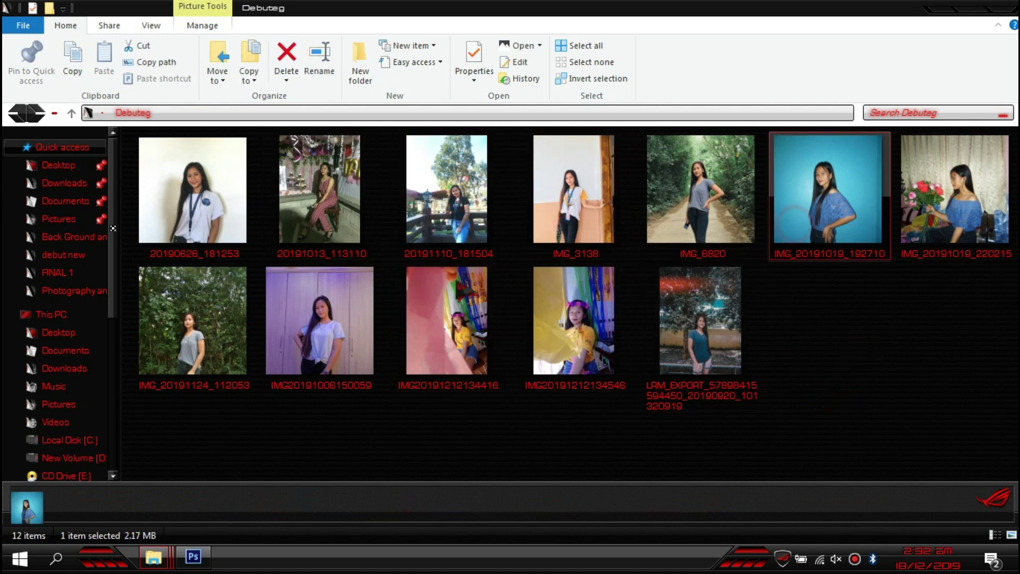
left_click(449, 348)
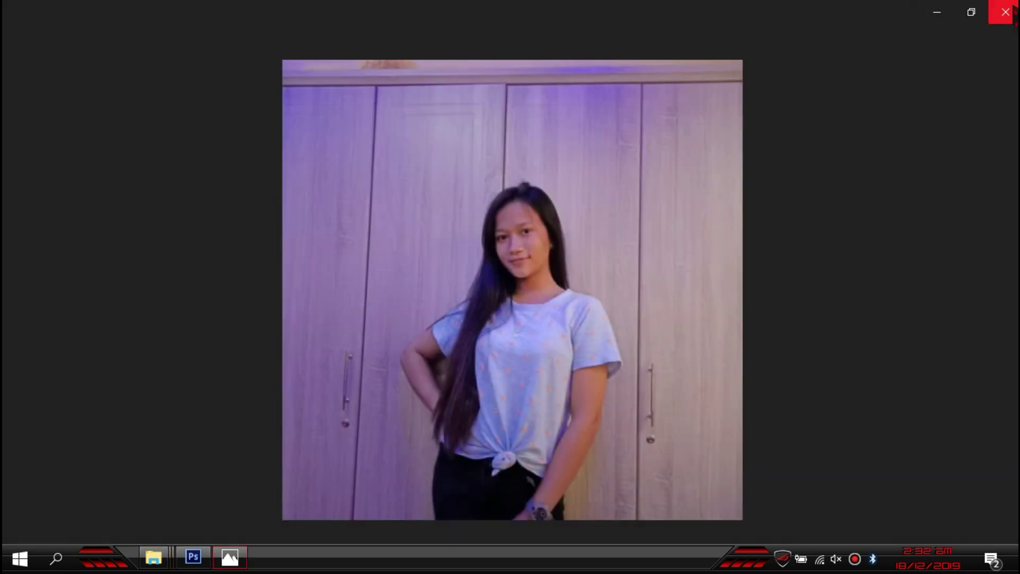
left_click(1002, 8)
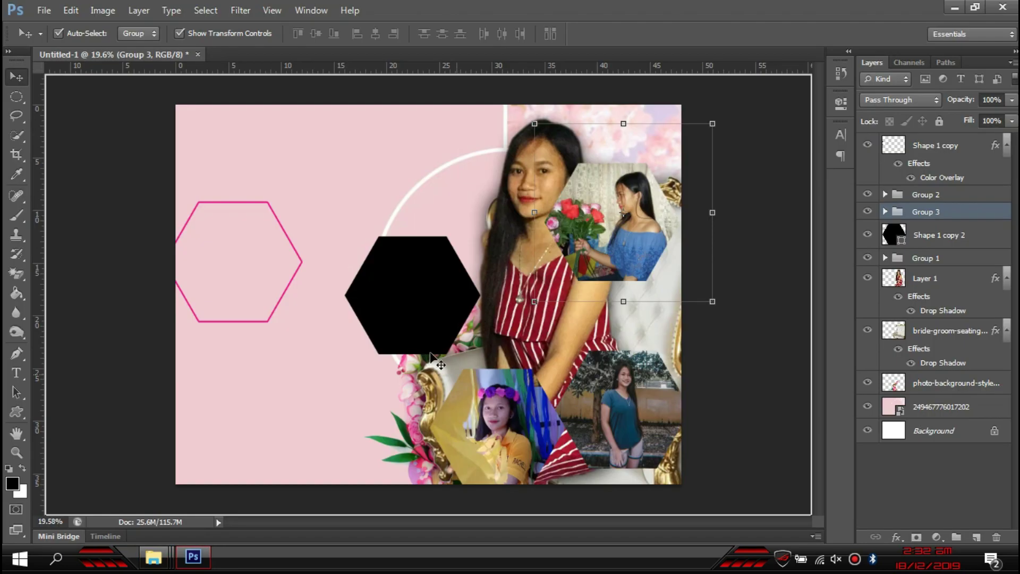
left_click_drag(388, 319, 685, 239)
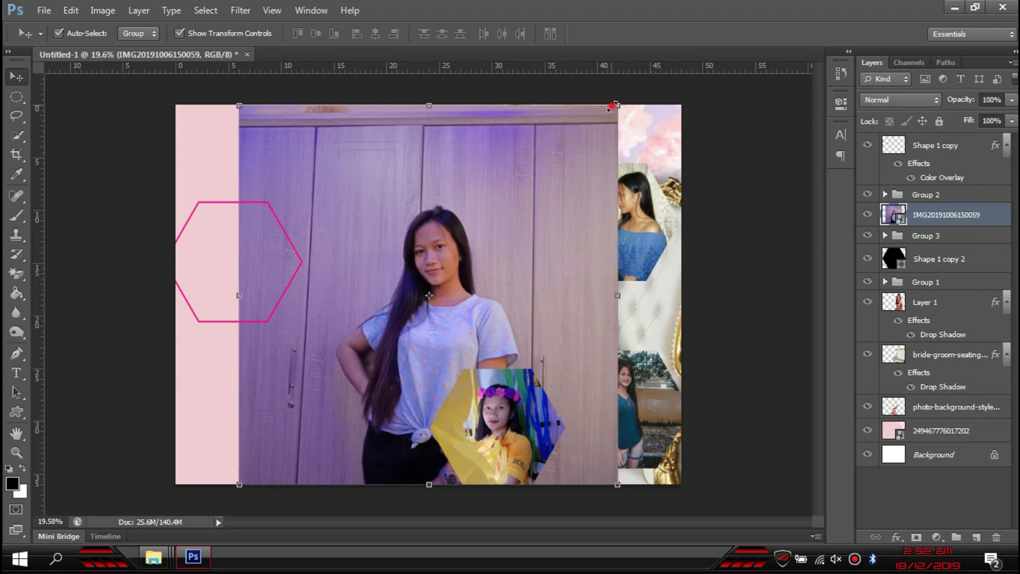
left_click_drag(611, 106, 535, 188)
key("Return")
- Enlarge the black hexagon to about 138% and move it beneath the wardrobe photo layer
left_click(935, 259)
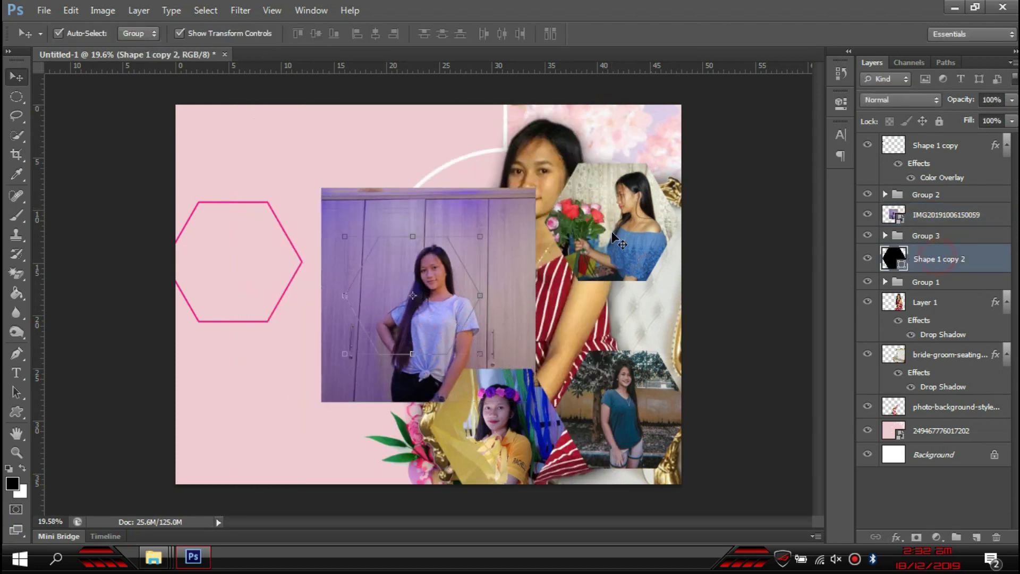
left_click_drag(477, 233, 460, 273)
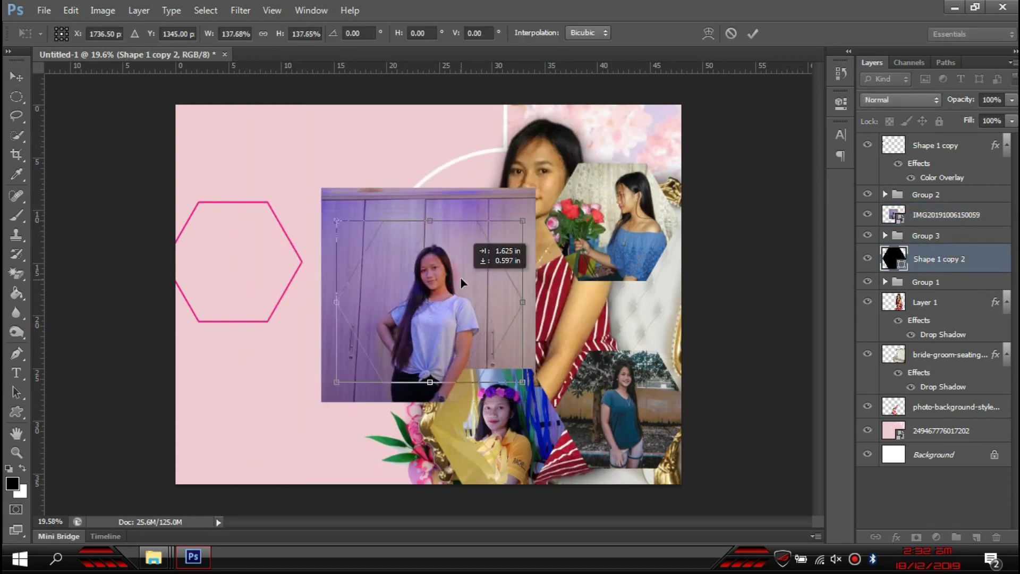
key("Return")
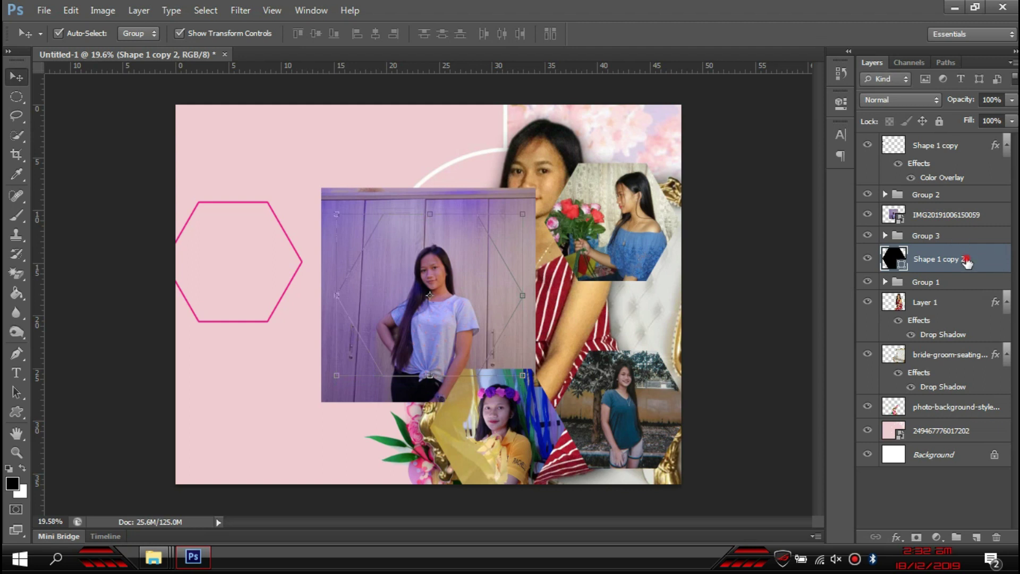
left_click_drag(966, 262, 962, 228)
- Clip the wardrobe photo into the hexagon, shift it up, and shrink it to about 45%
right_click(951, 214)
left_click(879, 318)
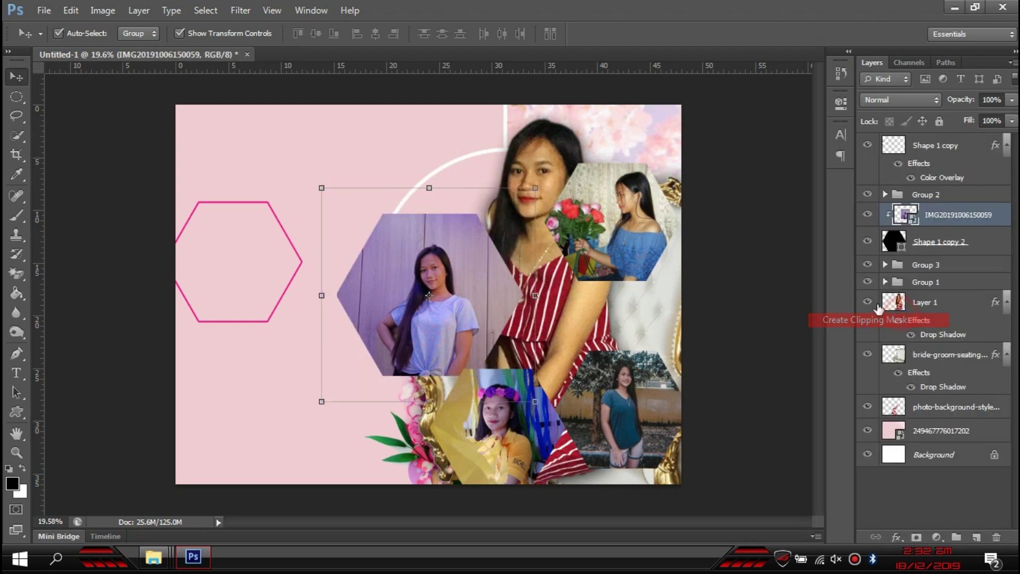
scroll(479, 314, "up", 3)
left_click_drag(460, 320, 460, 295)
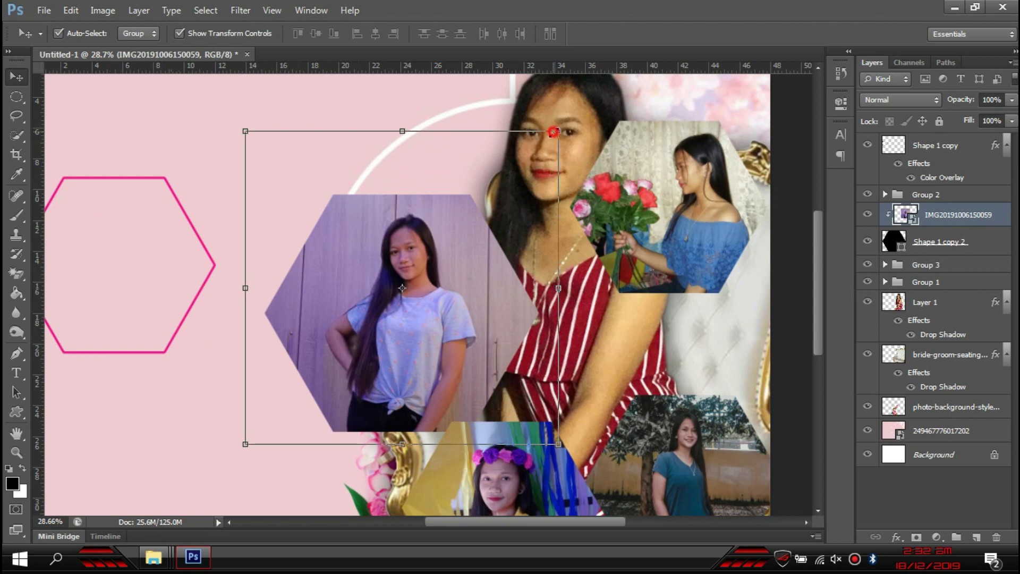
left_click_drag(553, 131, 550, 141)
key("Return")
- Group the wardrobe photo with its hexagon as Group 4
left_click(971, 245, "shift")
key("ctrl+g")
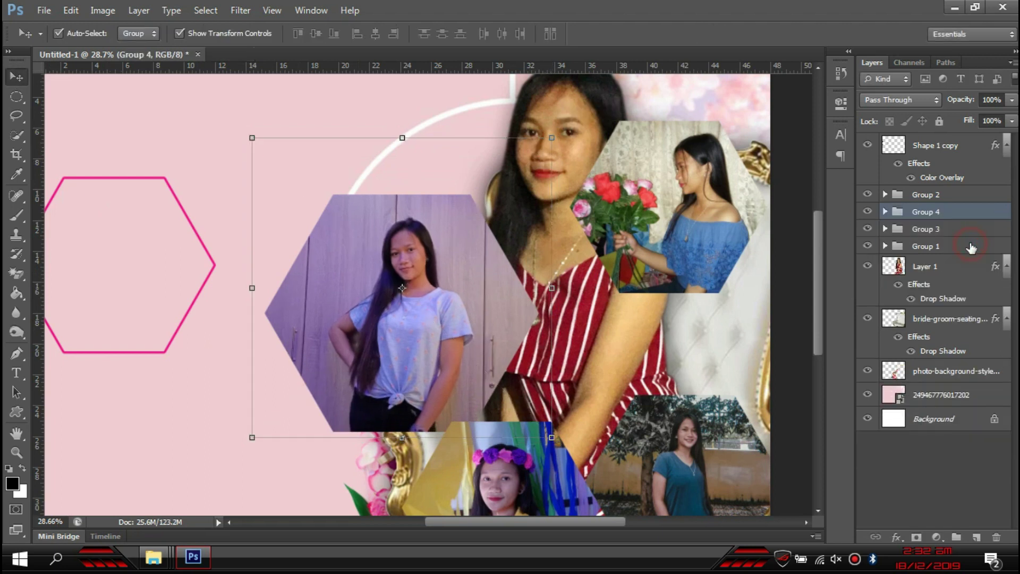
right_click(958, 247)
left_click(972, 196)
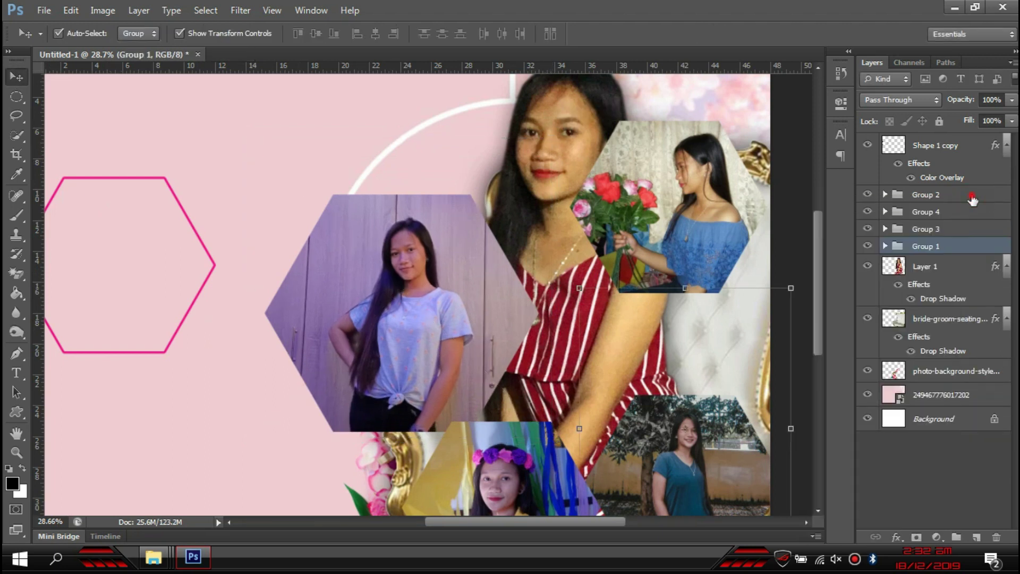
- Merge Group 2 into a single layer
right_click(972, 197)
left_click(958, 218)
right_click(958, 219)
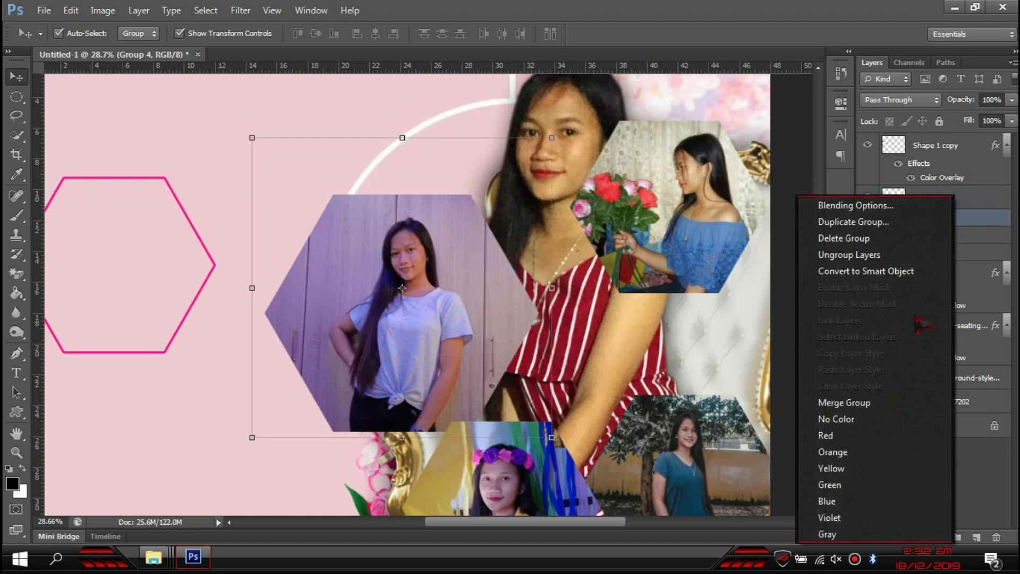
left_click(741, 228)
- Move the yellow-shirt hexagon to the lower left of the canvas
scroll(517, 199, "down", 3)
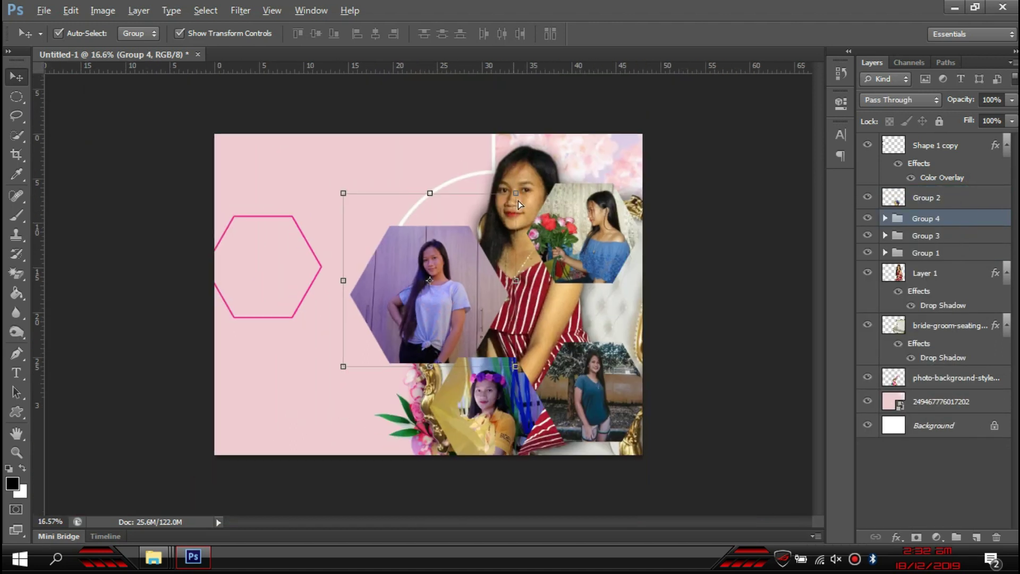
left_click(747, 255)
mouse_move(472, 401)
left_mouse_down()
mouse_move(475, 411)
mouse_move(309, 375)
left_mouse_up()
mouse_move(622, 423)
left_mouse_down()
mouse_move(571, 409)
mouse_move(589, 410)
left_mouse_up()
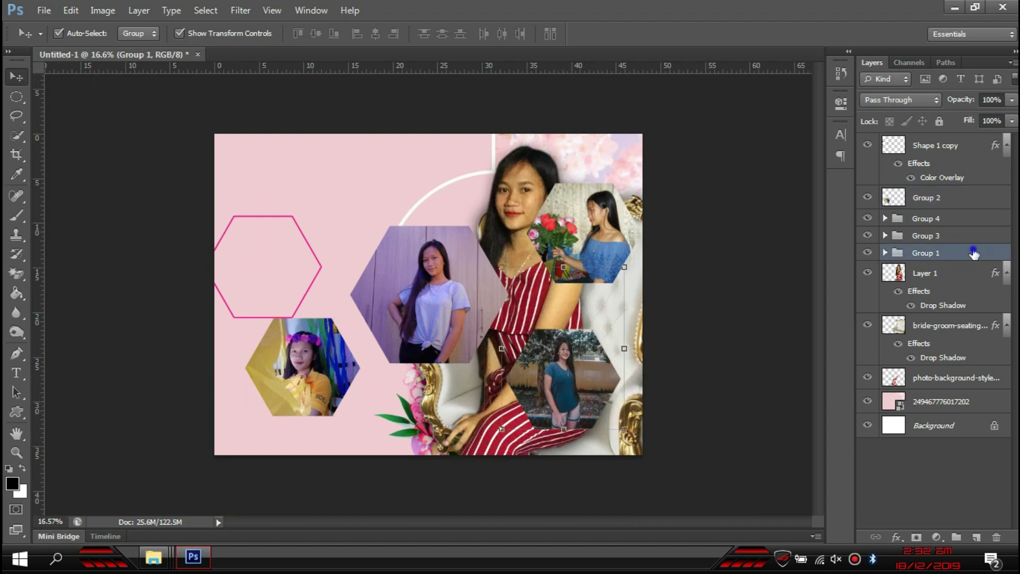
- Merge Group 1 and Group 3 into single layers
right_click(972, 253)
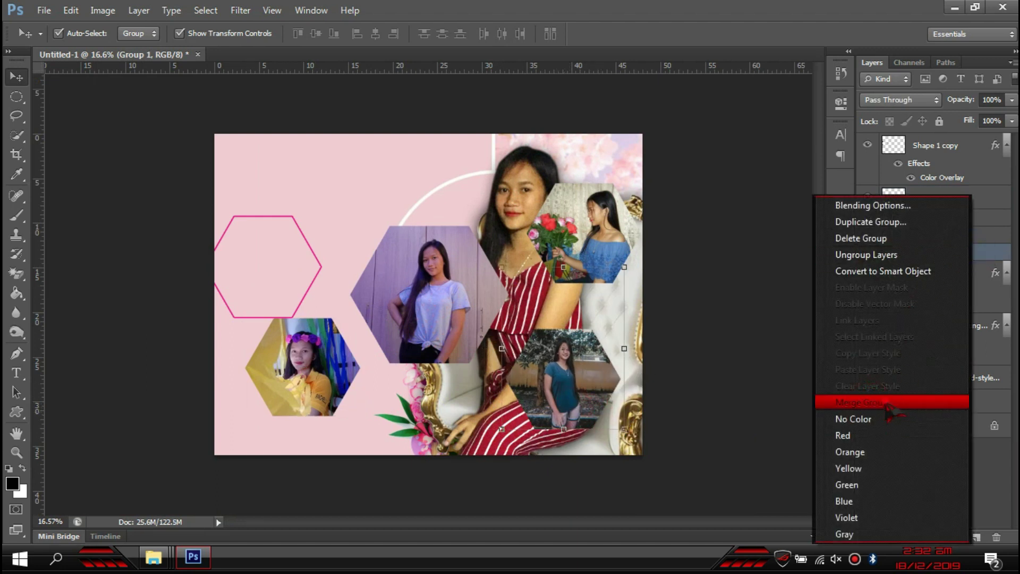
left_click(871, 402)
right_click(948, 236)
left_click(871, 402)
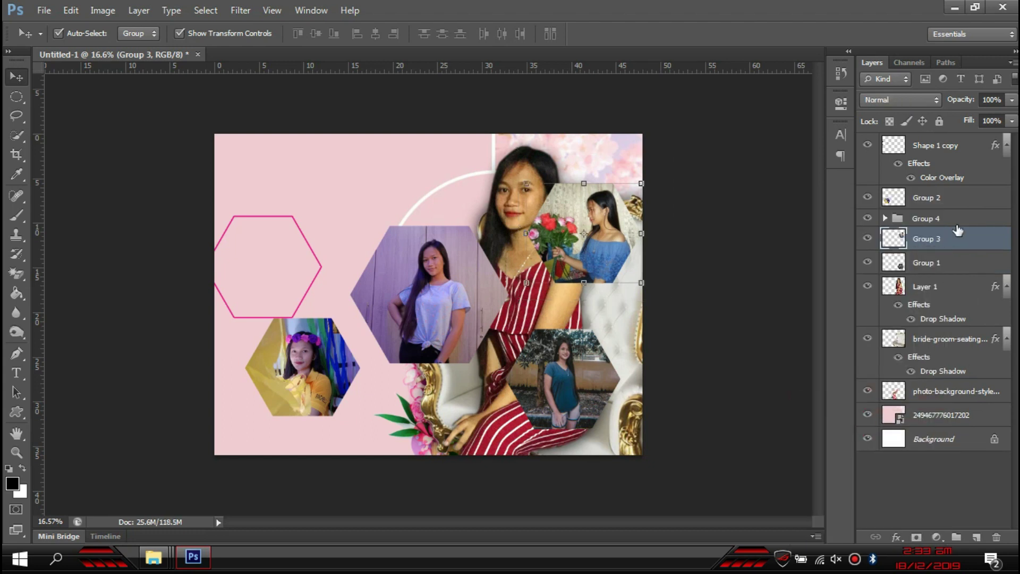
right_click(956, 223)
left_click(865, 417)
- Move the purple photo hexagon up-left and the pink hexagon outline to the lower right
scroll(429, 294, "up", 2)
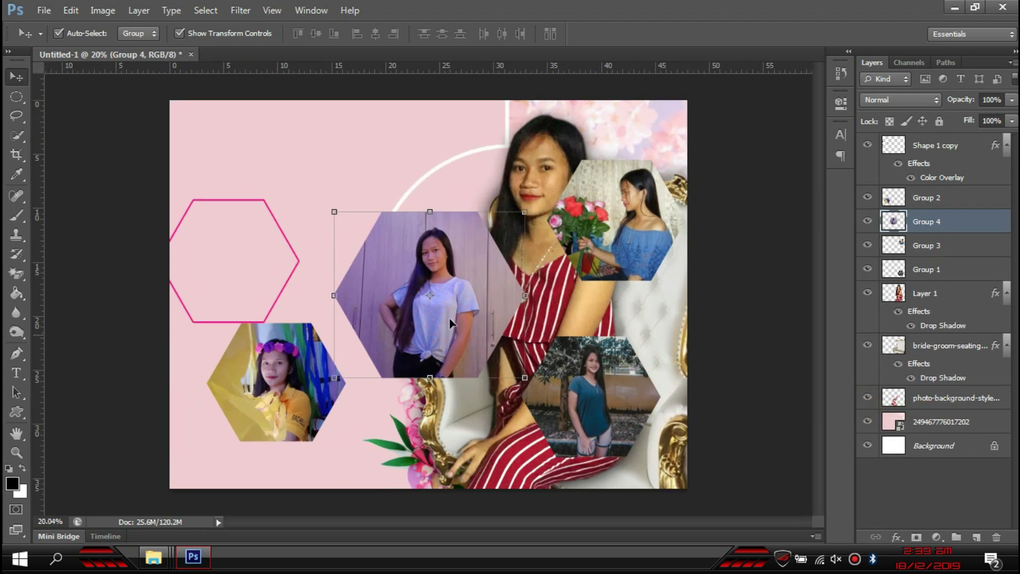
left_click_drag(332, 360, 232, 322)
left_click(198, 319)
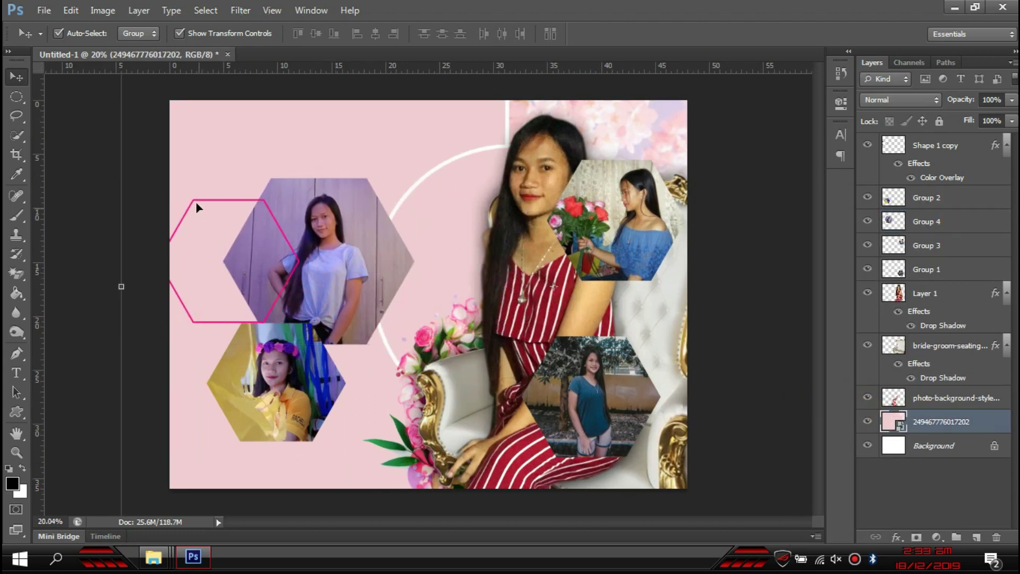
left_click_drag(199, 202, 631, 382)
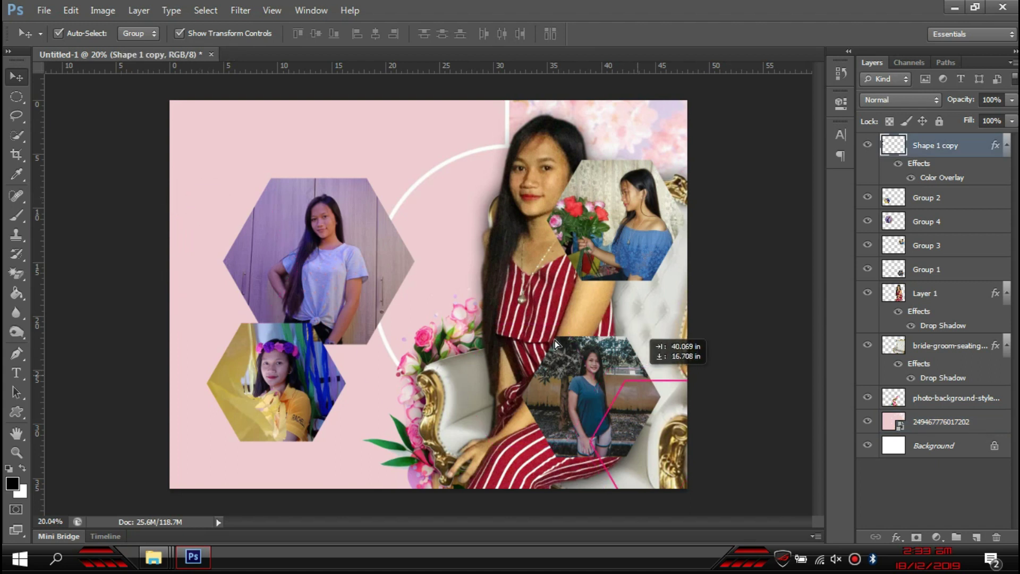
left_click(319, 255)
left_click_drag(318, 255, 286, 213)
- Move the blue-dress hexagon to the top centre and shrink it slightly
left_click_drag(629, 195, 440, 129)
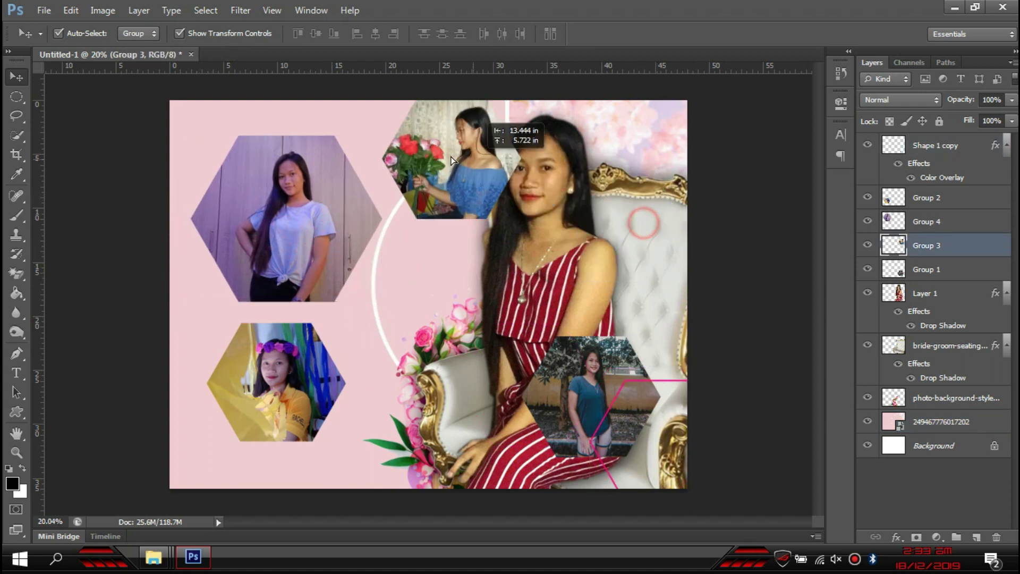
left_click_drag(485, 87, 463, 106)
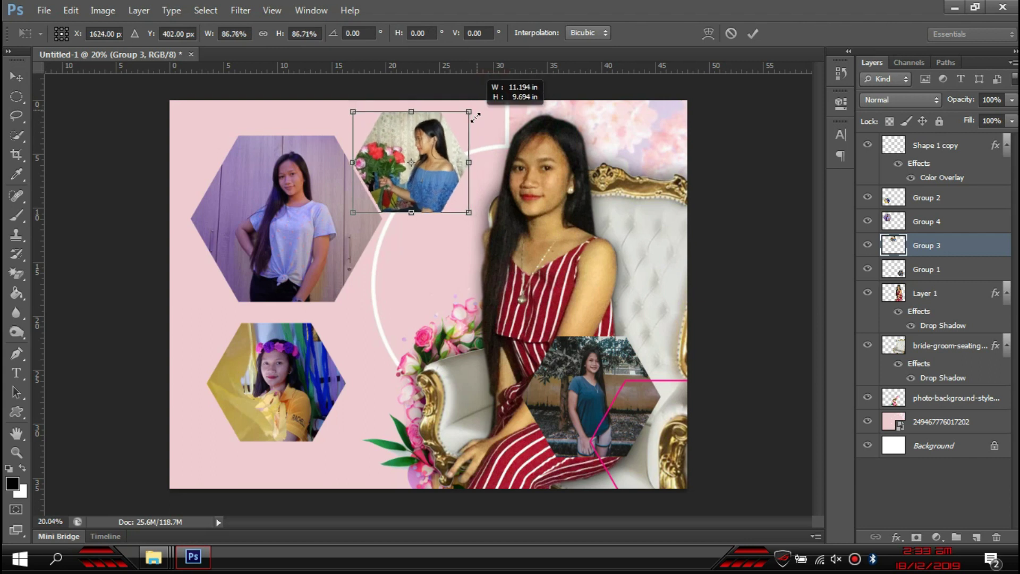
left_click_drag(436, 180, 446, 182)
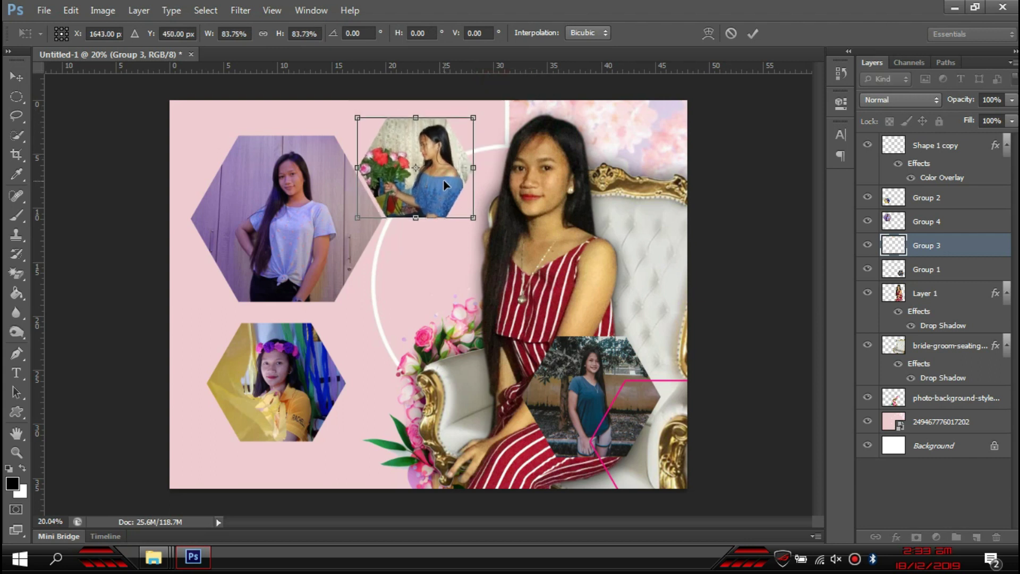
key("Return")
- Move the yellow hexagon up and right and shrink it to about 78%
mouse_move(301, 391)
left_mouse_down()
mouse_move(438, 329)
mouse_move(433, 310)
left_mouse_up()
key("ctrl+t")
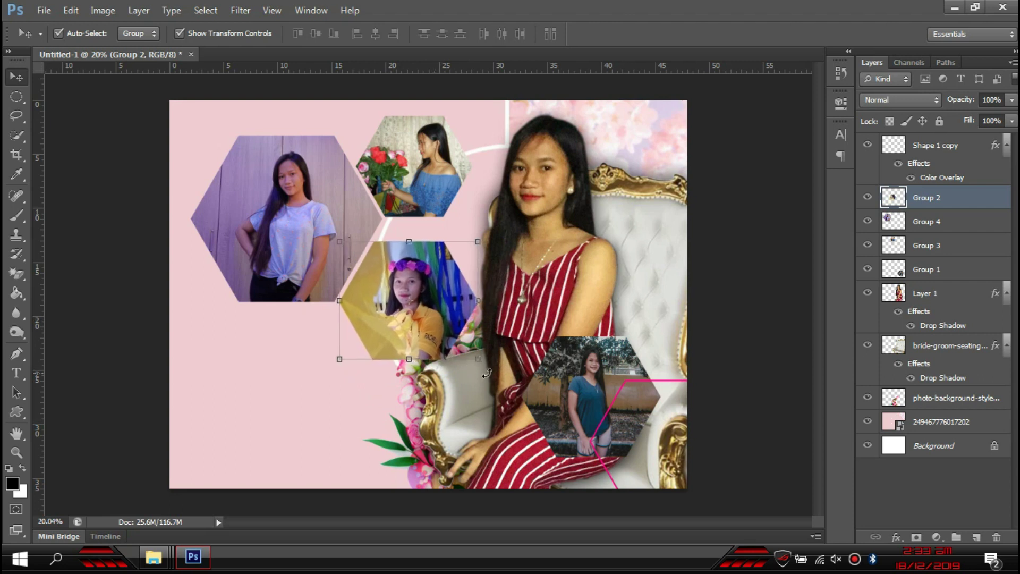
mouse_move(480, 363)
left_mouse_down()
mouse_move(444, 333)
mouse_move(412, 326)
left_mouse_up()
key("Return")
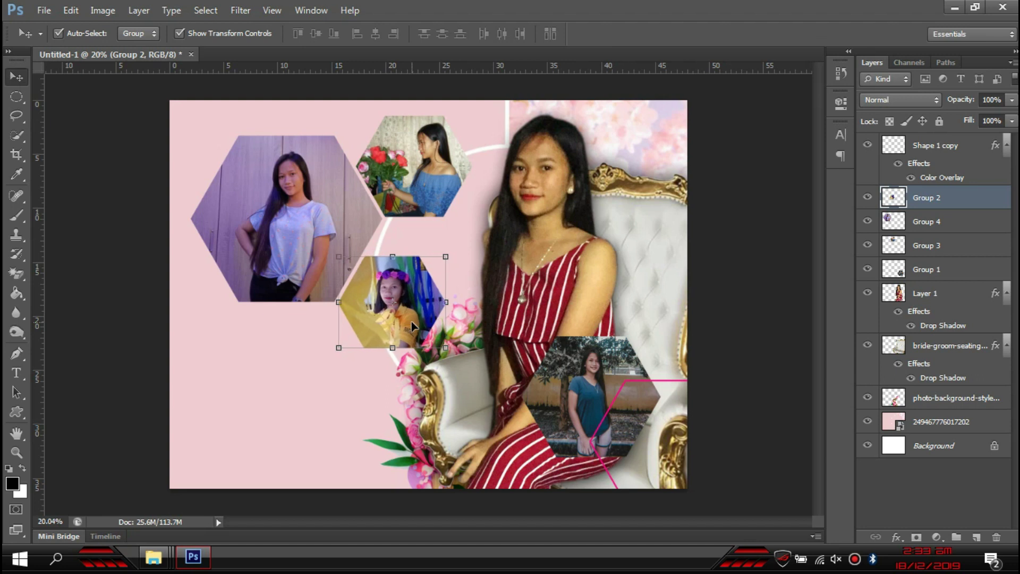
- Place the teal hexagon just below the purple one, fine-tuning the blue-dress position
left_click_drag(417, 166, 419, 164)
left_click_drag(569, 382, 272, 355)
key("shift+Right")
key("shift+Right")
key("shift+Right")
key("shift+Right")
key("shift+Right")
key("shift+Up")
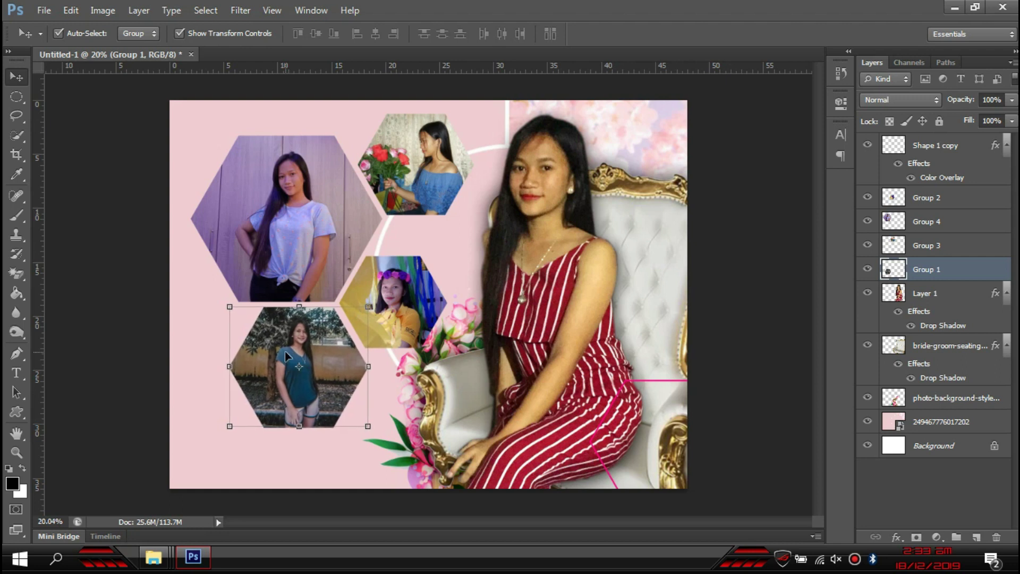
- Move three selected hexagons left and down together and shrink them to about 93%
left_click(408, 318, "shift")
left_click(292, 216, "shift")
left_click_drag(293, 216, 270, 263)
key("ctrl+t")
left_click_drag(425, 183, 366, 215)
key("Return")
- Resize the blue-dress hexagon to about 76% and shift it down-right
left_click(425, 245)
key("ctrl+t")
mouse_move(431, 248)
left_mouse_down()
mouse_move(444, 273)
mouse_move(483, 294)
mouse_move(446, 237)
left_mouse_up()
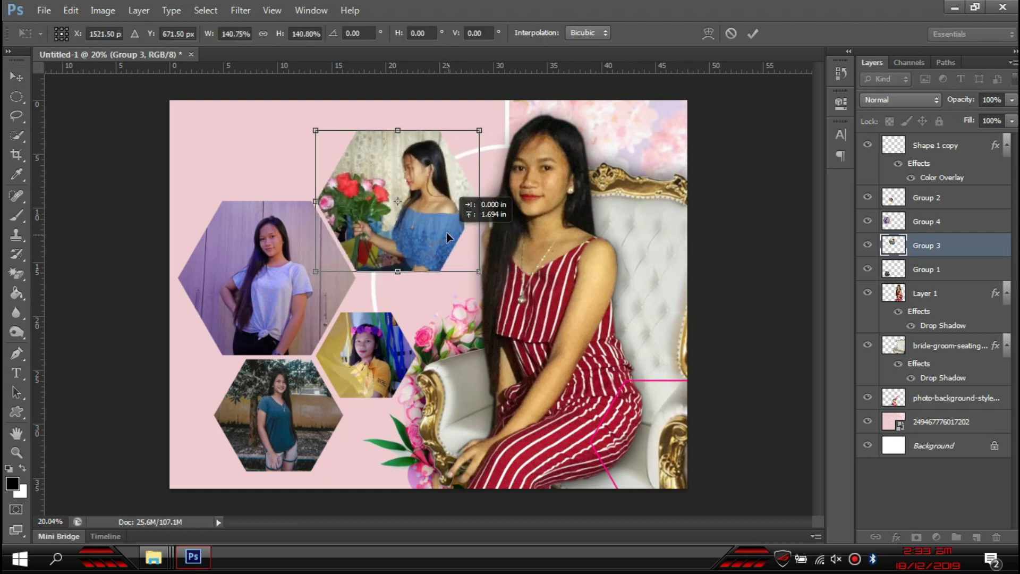
key("Return")
key("ctrl+t")
left_click_drag(481, 133, 443, 176)
mouse_move(400, 218)
left_mouse_down()
mouse_move(418, 235)
mouse_move(415, 223)
left_mouse_up()
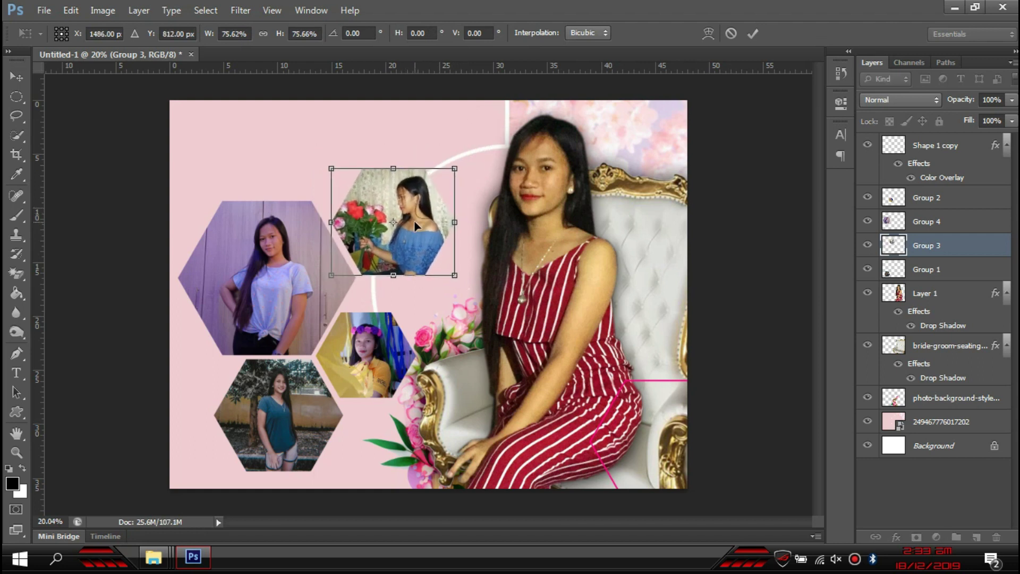
key("Return")
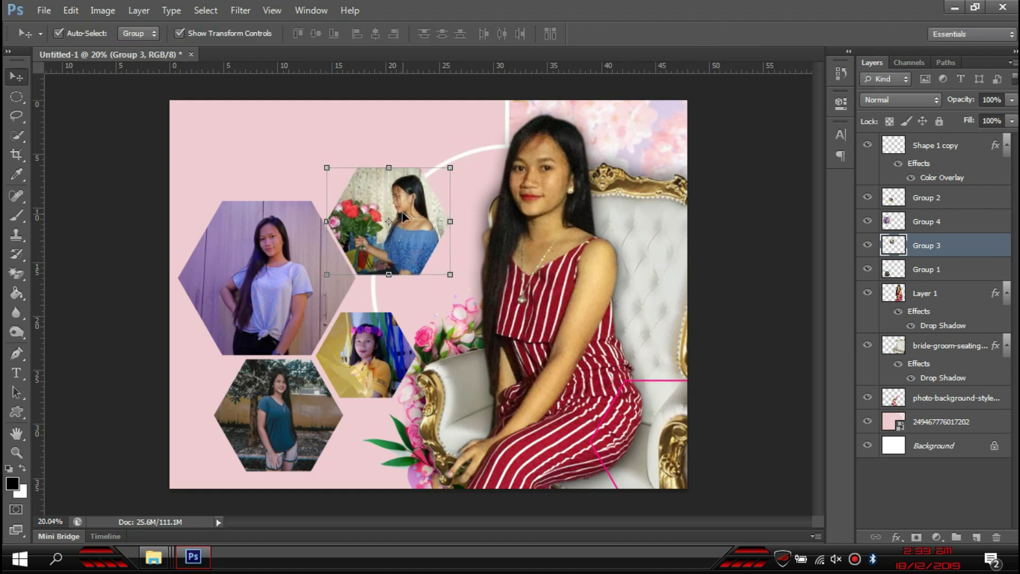
- Tuck the yellow hexagon against the purple one and resize the teal hexagon into the top slot
mouse_move(365, 366)
left_mouse_down()
mouse_move(275, 171)
mouse_move(385, 343)
left_mouse_up()
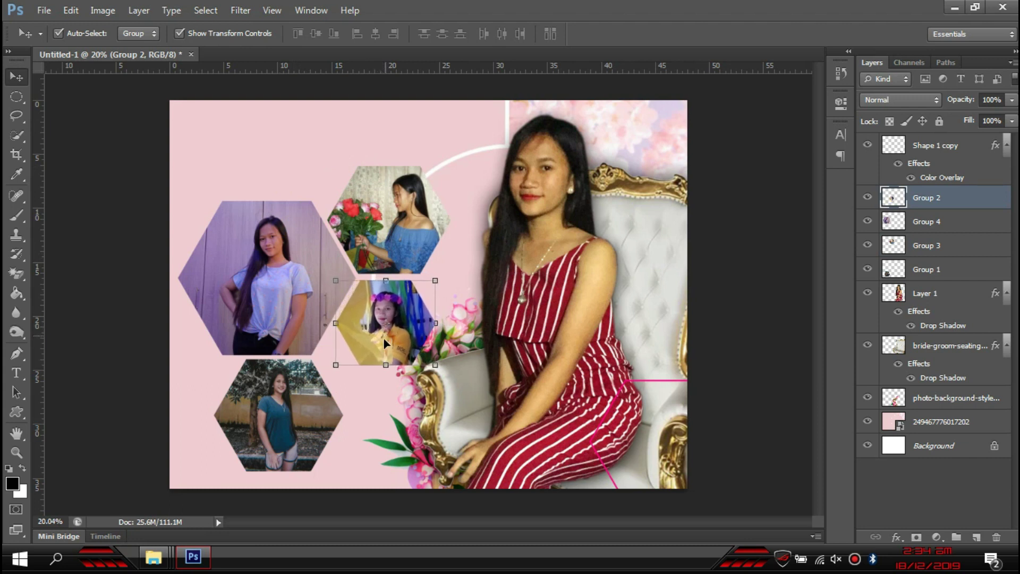
left_click_drag(290, 440, 294, 163)
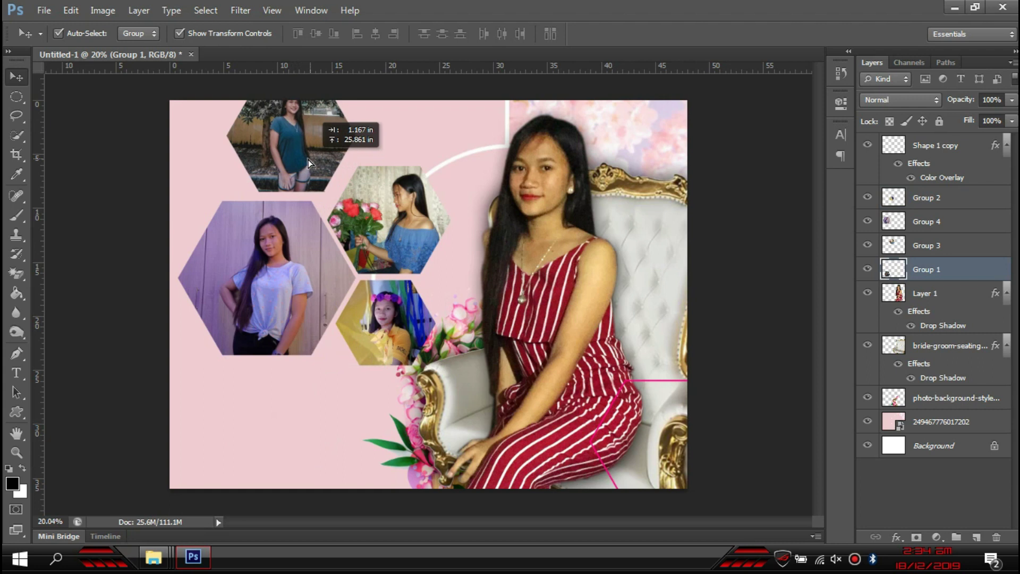
left_click_drag(214, 90, 259, 129)
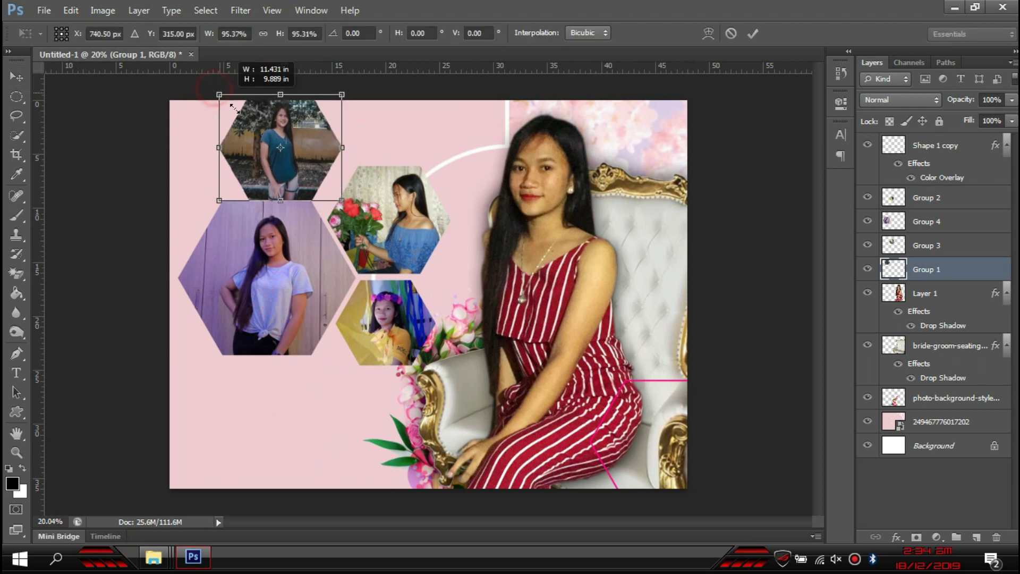
left_click_drag(297, 176, 308, 171)
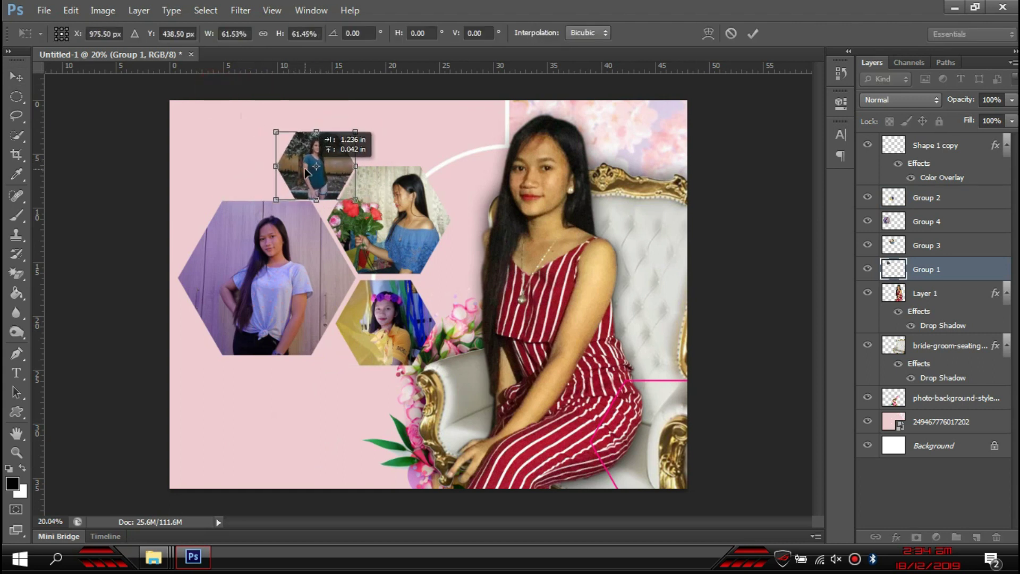
key("Return")
left_click_drag(270, 132, 257, 117)
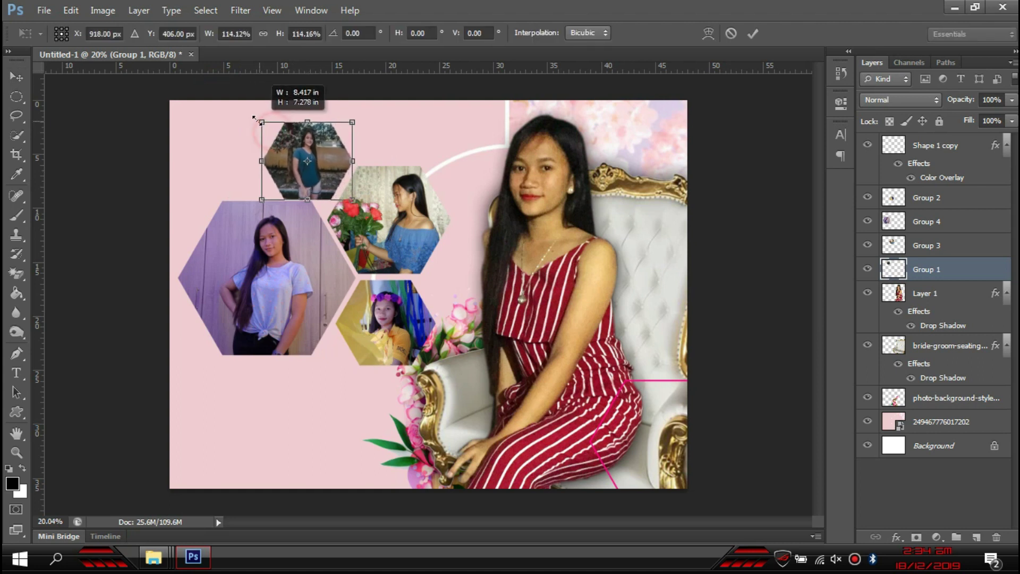
key("Return")
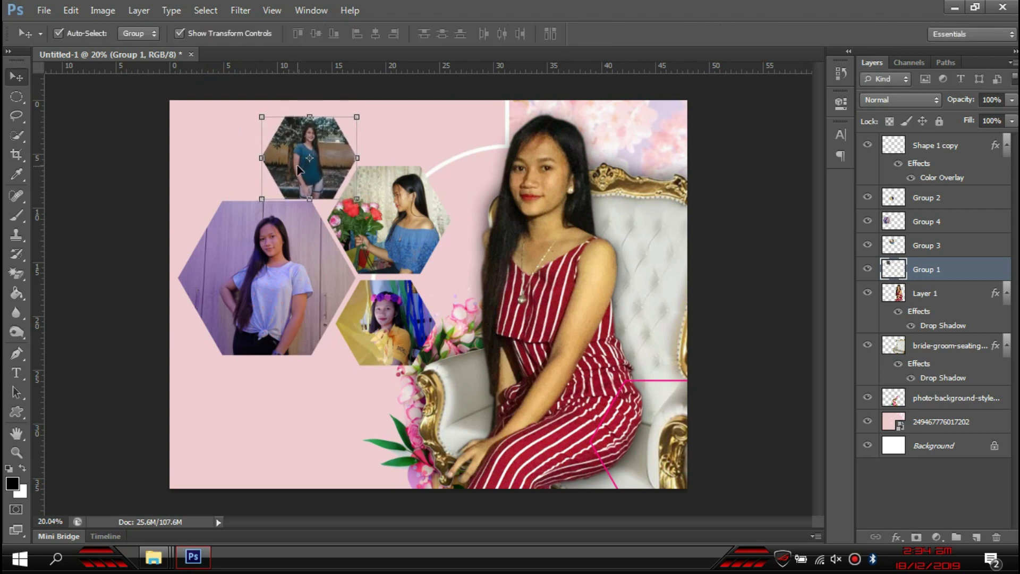
- Enlarge the blue-dress hexagon to about 109%, then select all four hexagon groups
left_click(386, 212)
key("ctrl+t")
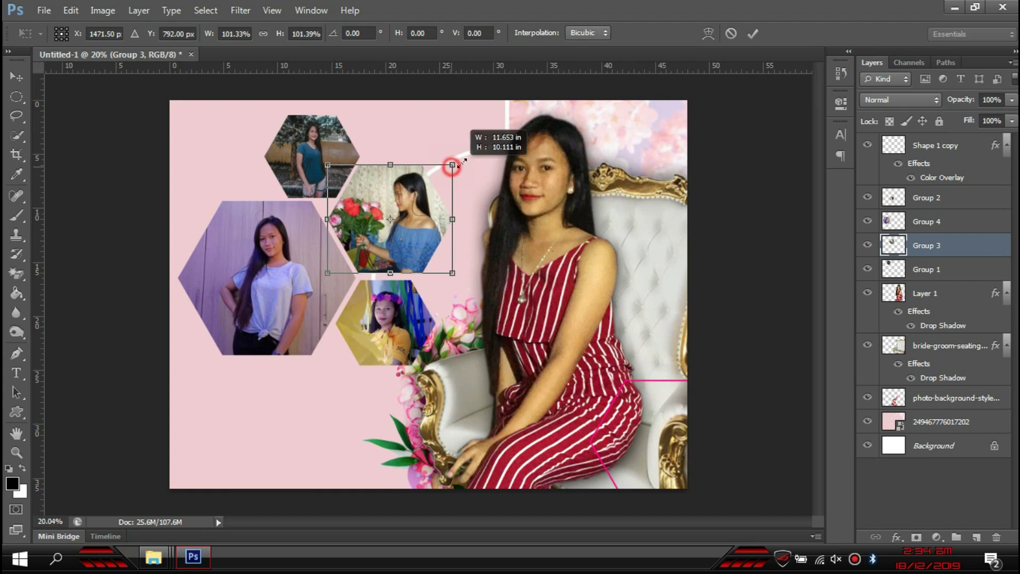
left_click_drag(451, 166, 461, 157)
left_click_drag(437, 196, 439, 197)
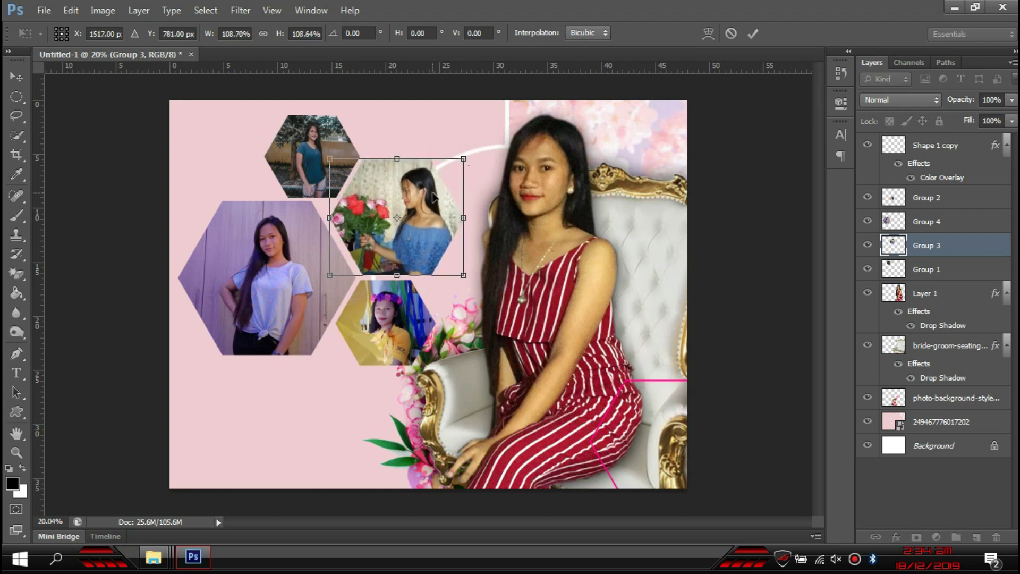
key("Return")
left_click_drag(166, 158, 381, 320)
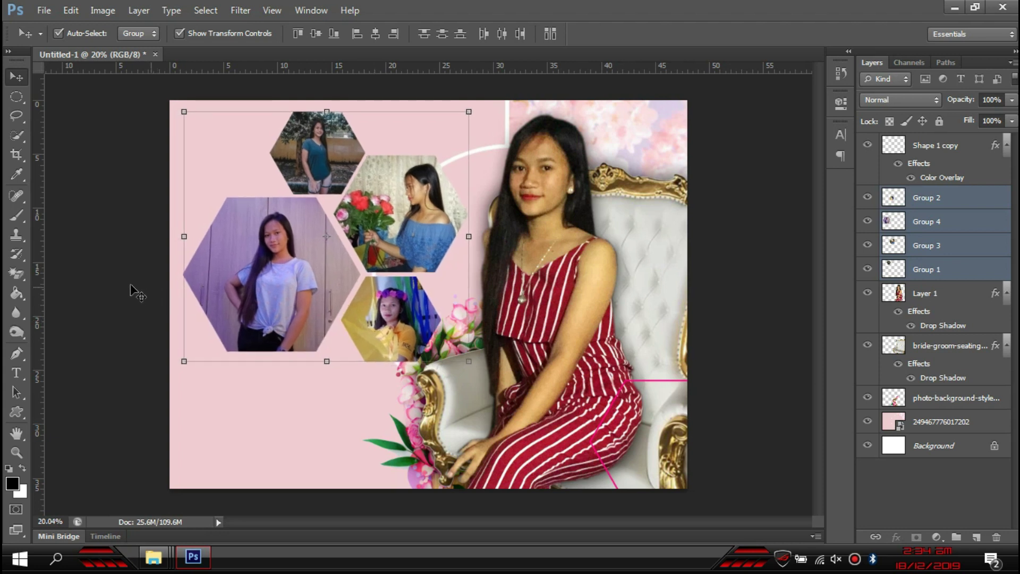
- Select the purple wardrobe hexagon's Group 4 and enable Stroke in its Layer Style dialog
left_click(344, 175)
left_click(404, 316)
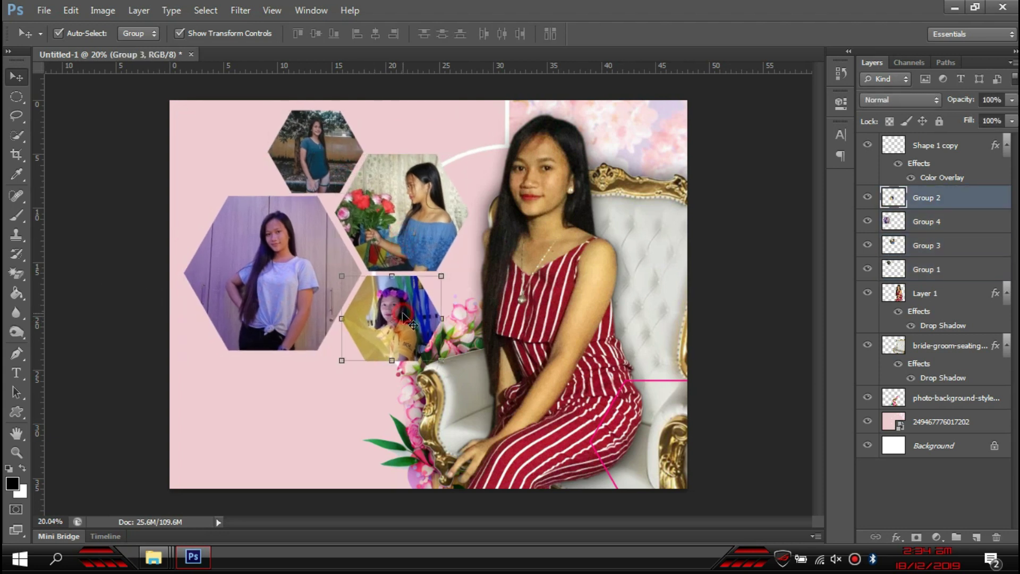
left_click(924, 221)
scroll(425, 292, "up", 2)
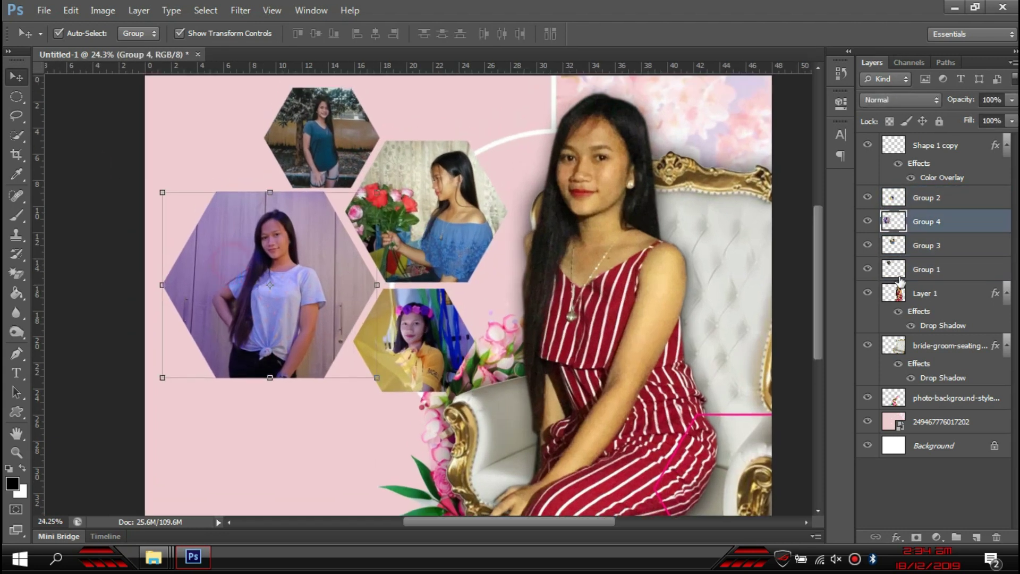
double_click(1001, 223)
left_click(380, 349)
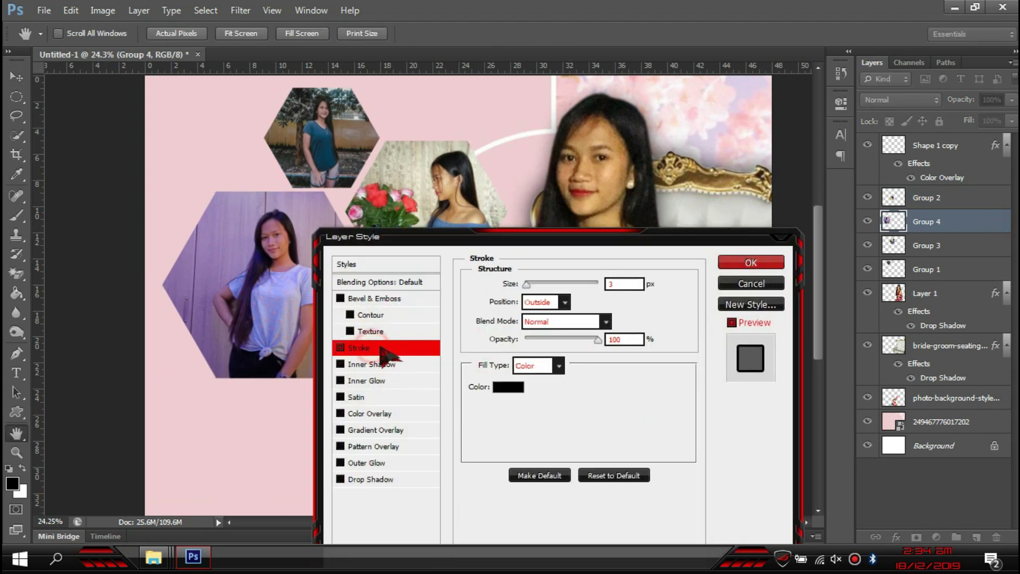
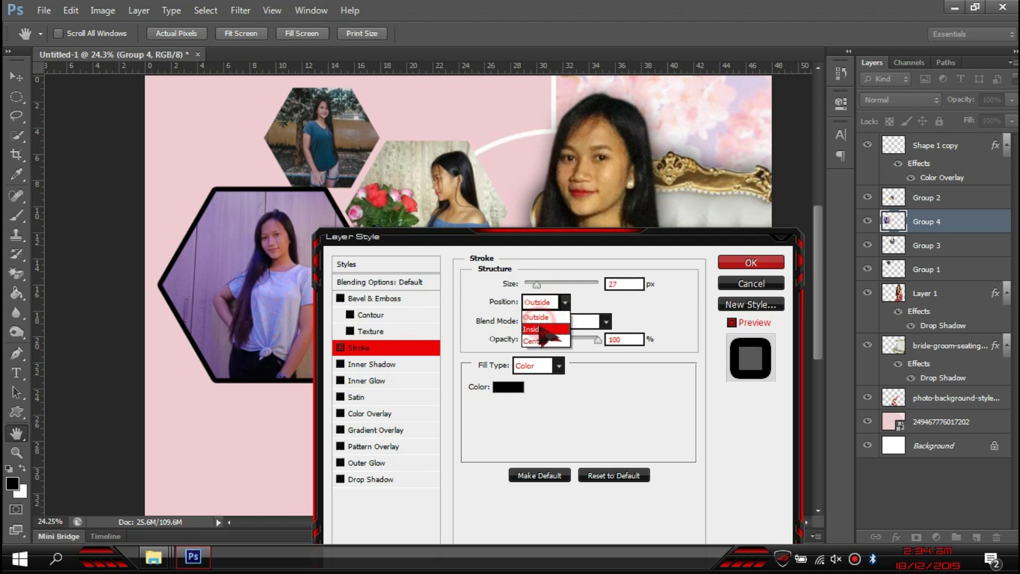
- Give the large hexagon photo (Group 4) a pink stroke positioned inside its edge
left_click(540, 329)
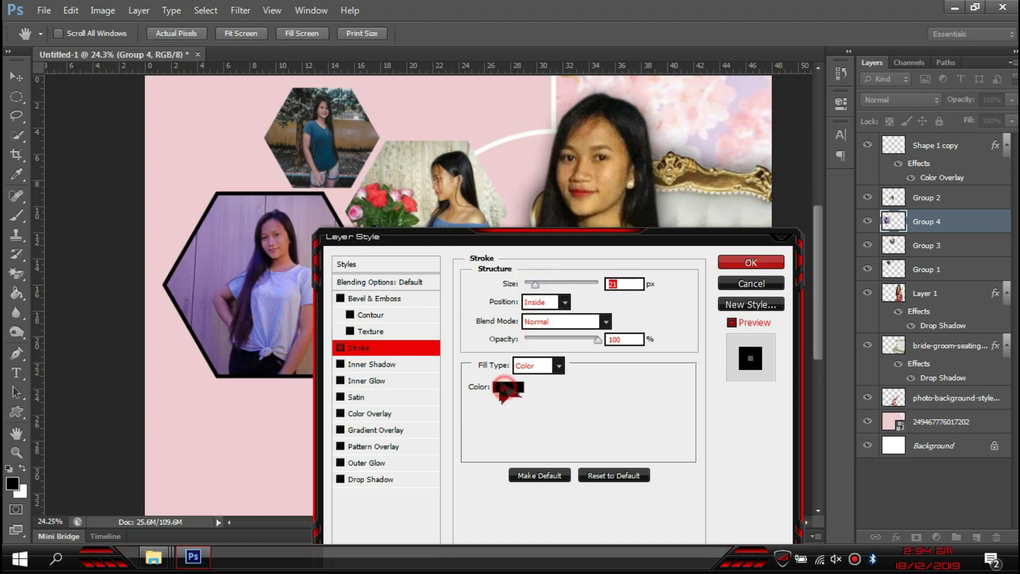
left_click(503, 390)
mouse_move(520, 210)
left_mouse_down()
mouse_move(520, 253)
mouse_move(521, 170)
left_mouse_up()
left_click(442, 155)
left_click_drag(384, 110, 423, 111)
left_click(667, 125)
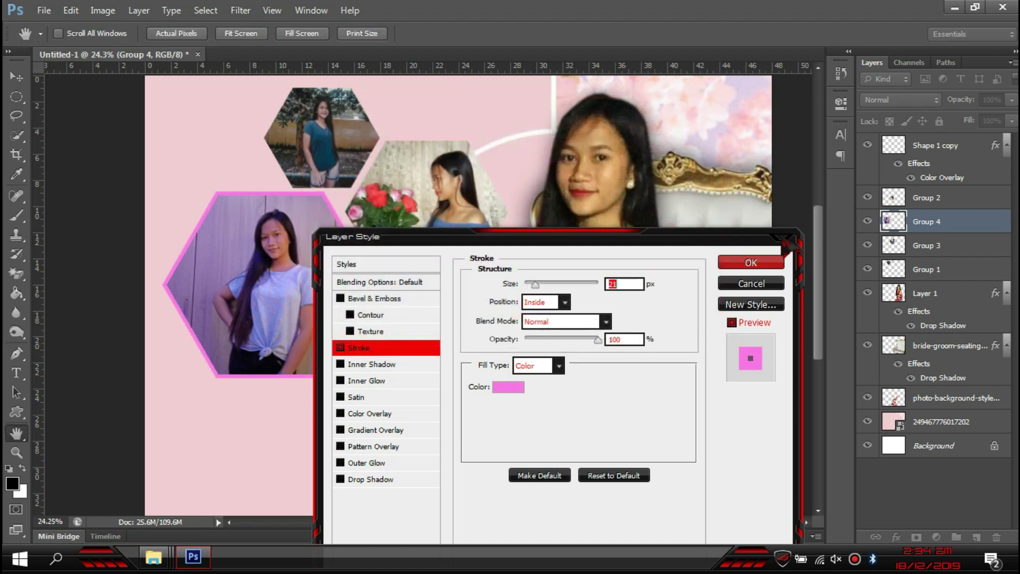
left_click(750, 262)
- Give the top hexagon photo (Group 1) an inside pink e673ff stroke
left_click(340, 139)
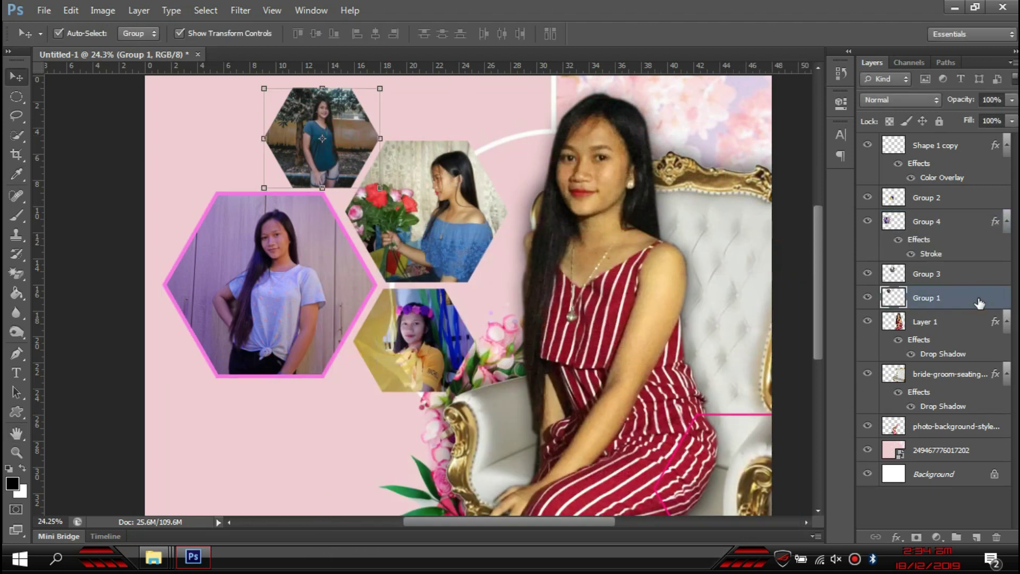
left_click(366, 347)
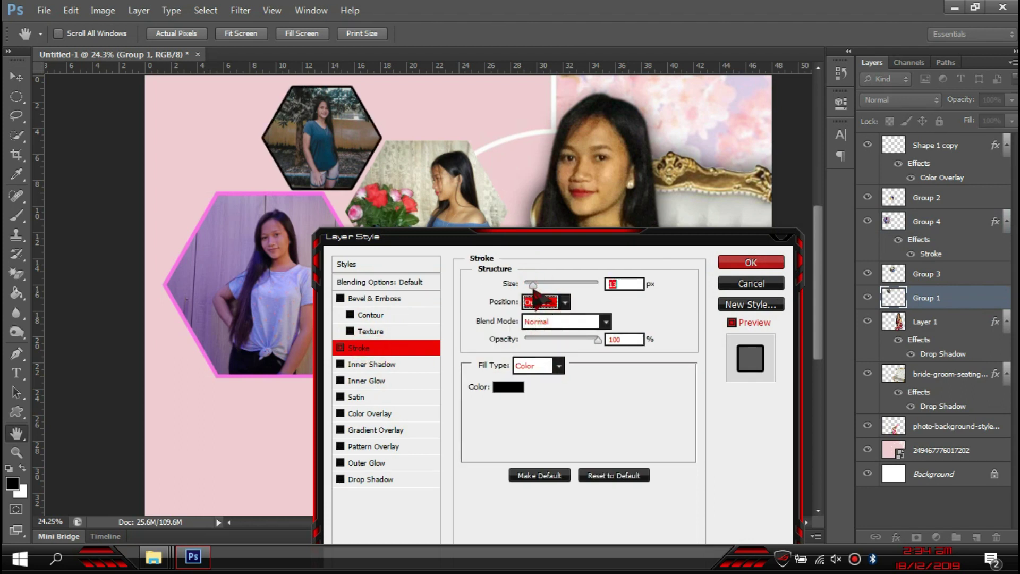
left_click(542, 328)
left_click(508, 388)
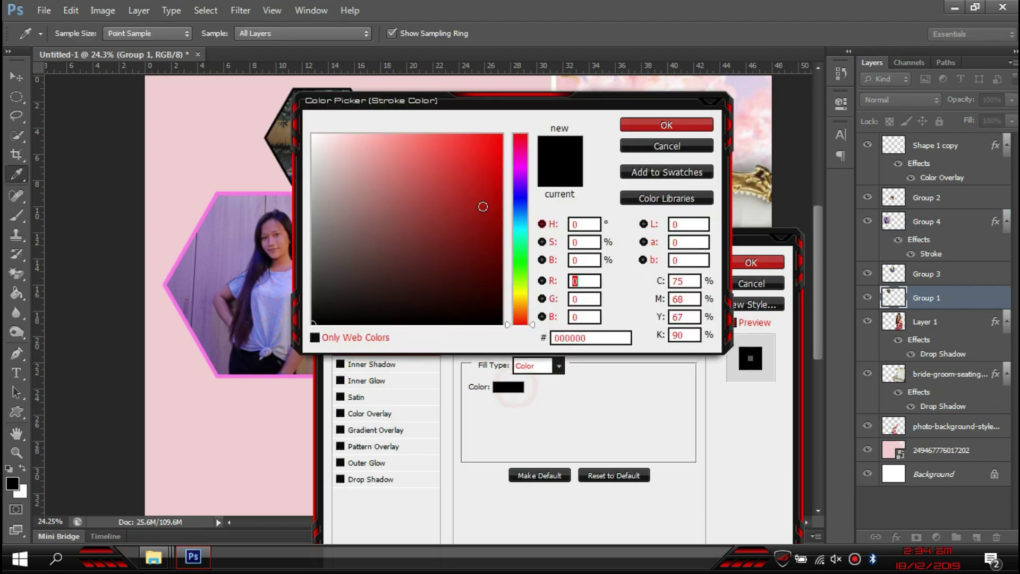
left_click_drag(524, 183, 523, 171)
left_click_drag(447, 168, 416, 135)
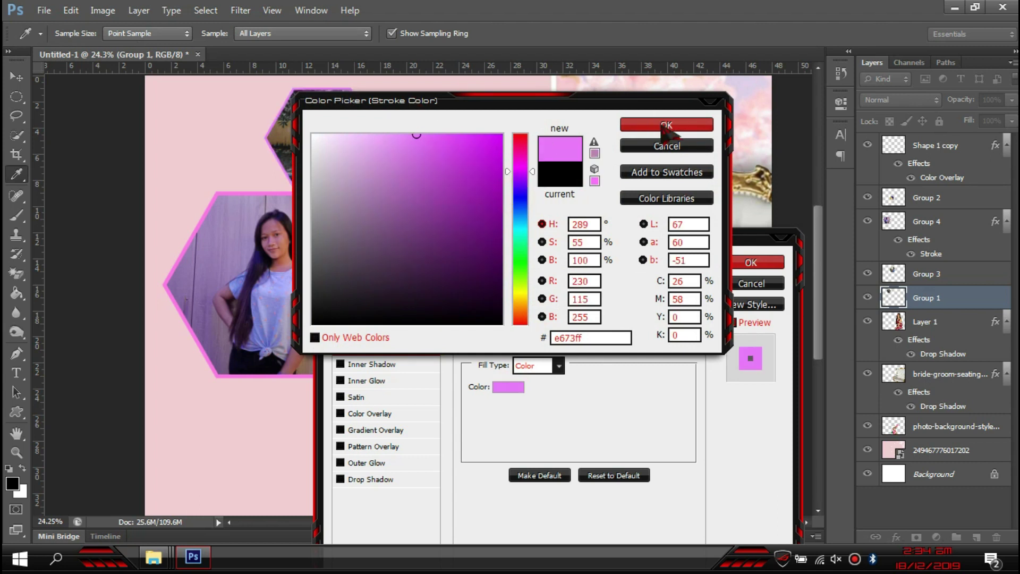
left_click(665, 127)
left_click(751, 262)
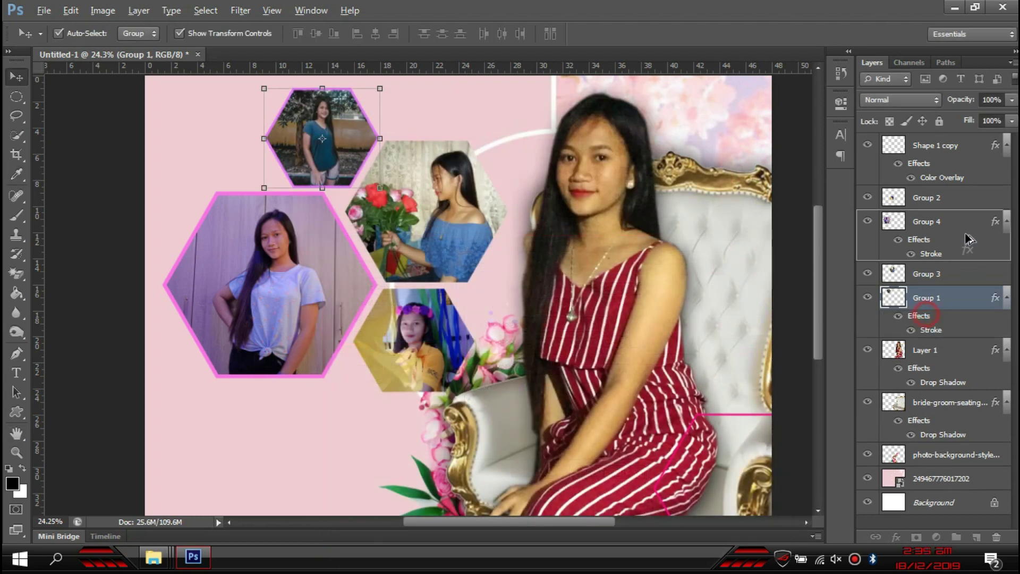
- Copy the stroke effect onto Groups 2 and 3, and nudge the middle hexagon slightly left
left_click_drag(966, 237, 924, 201)
left_click_drag(977, 303, 978, 302)
left_click(417, 247)
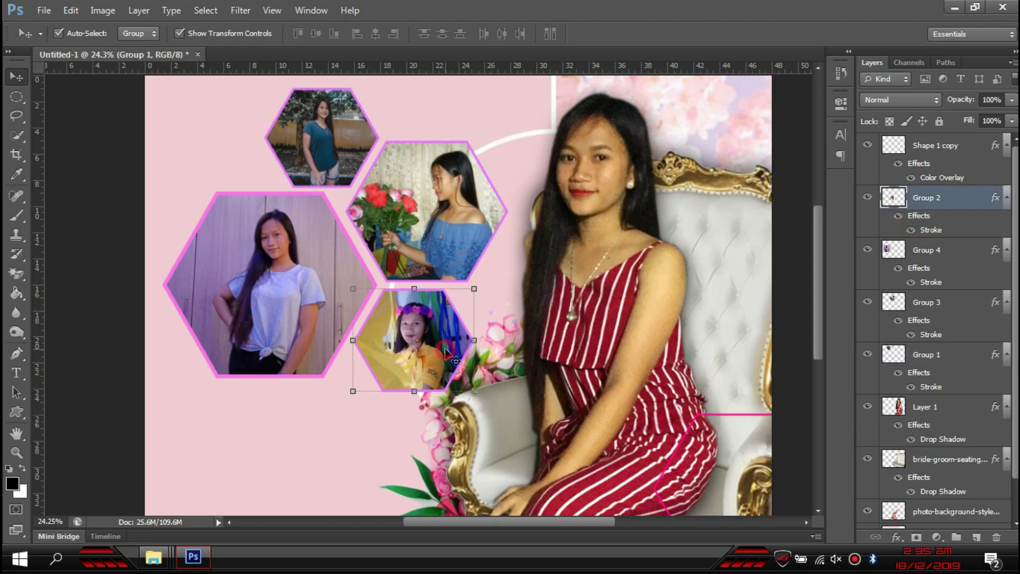
left_click(417, 247)
left_click_drag(415, 246, 412, 247)
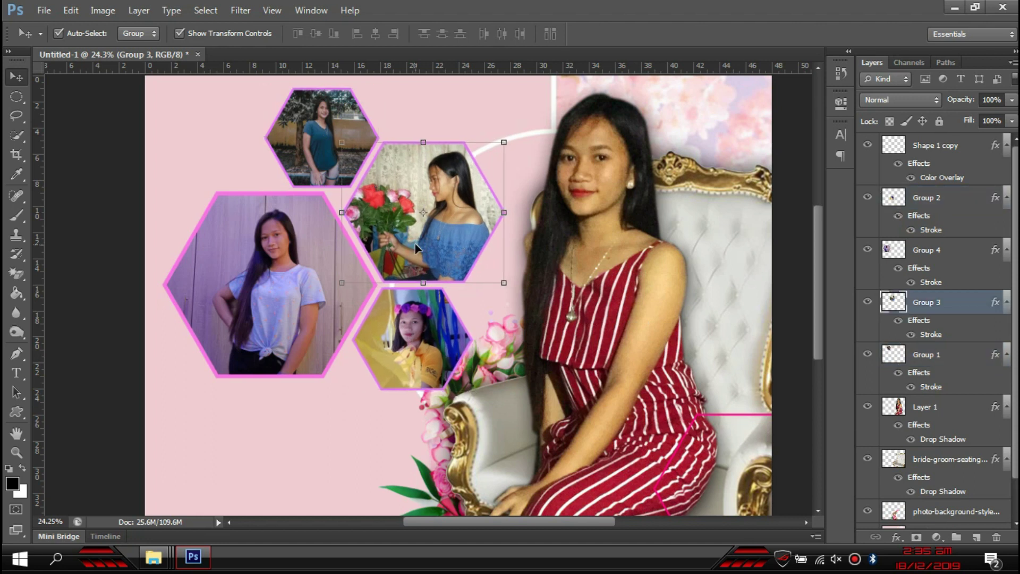
left_click(308, 132)
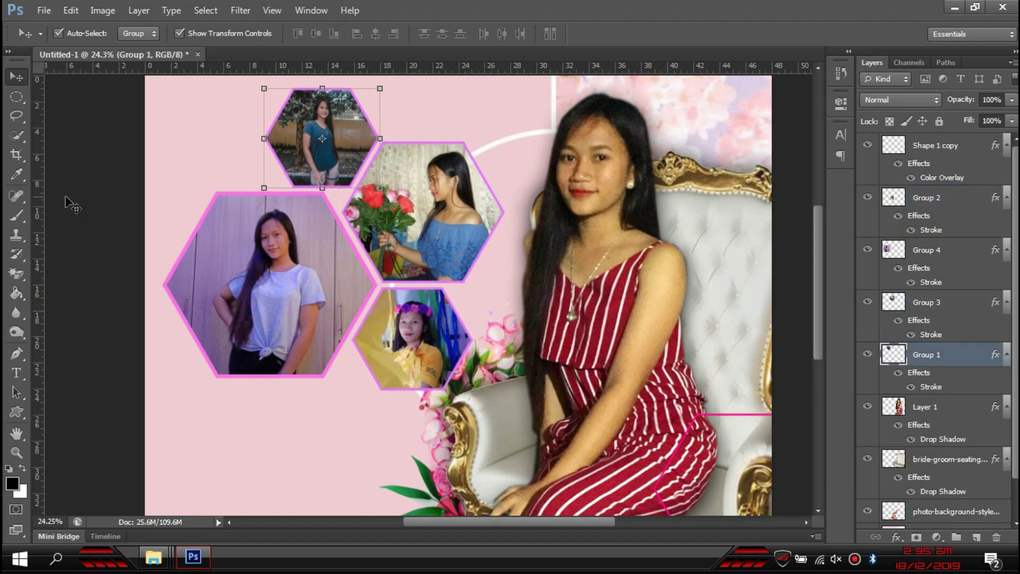
left_click(69, 207)
scroll(148, 290, "down", 3)
- Lock the pink background layer and the seated portrait layer
scroll(260, 295, "up", 1)
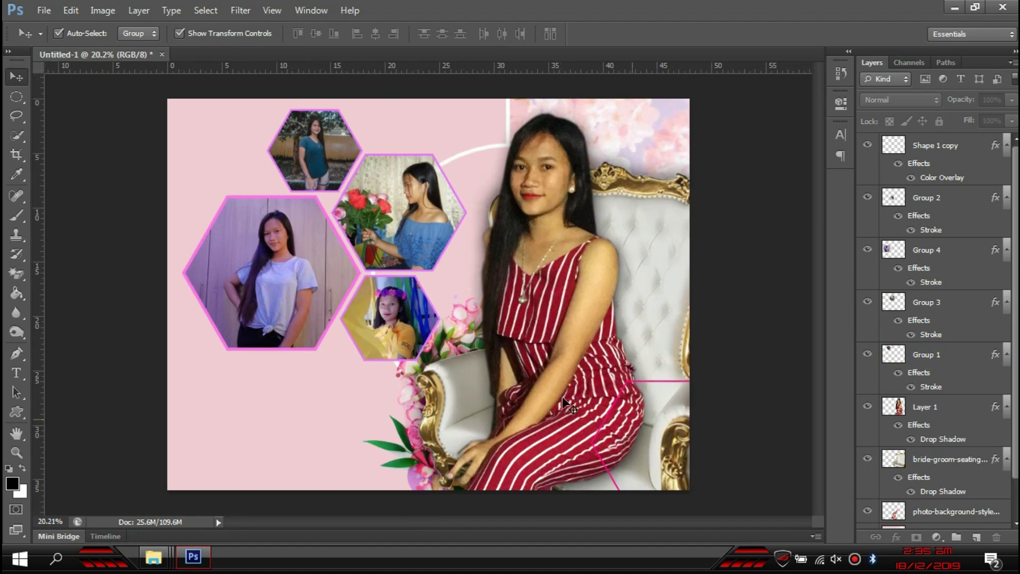
left_click(667, 385)
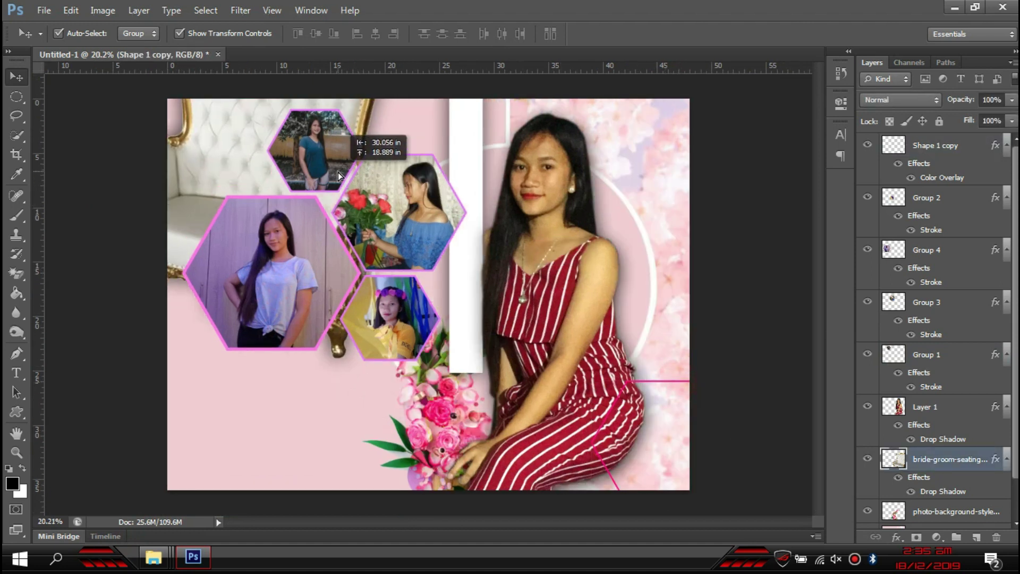
left_click_drag(676, 381, 953, 267)
left_click_drag(781, 270, 661, 386)
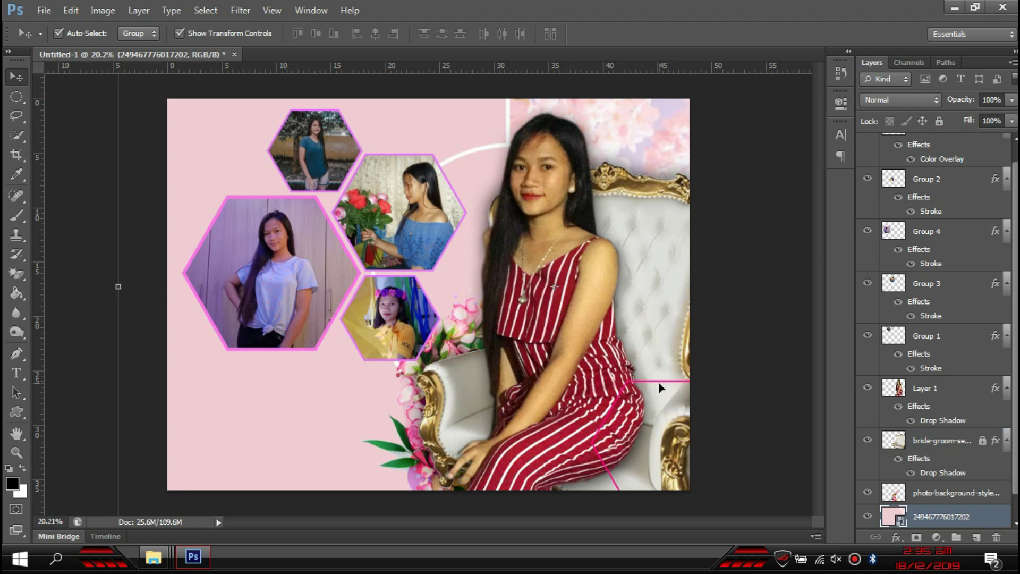
left_click(664, 386)
left_click_drag(776, 268, 773, 265)
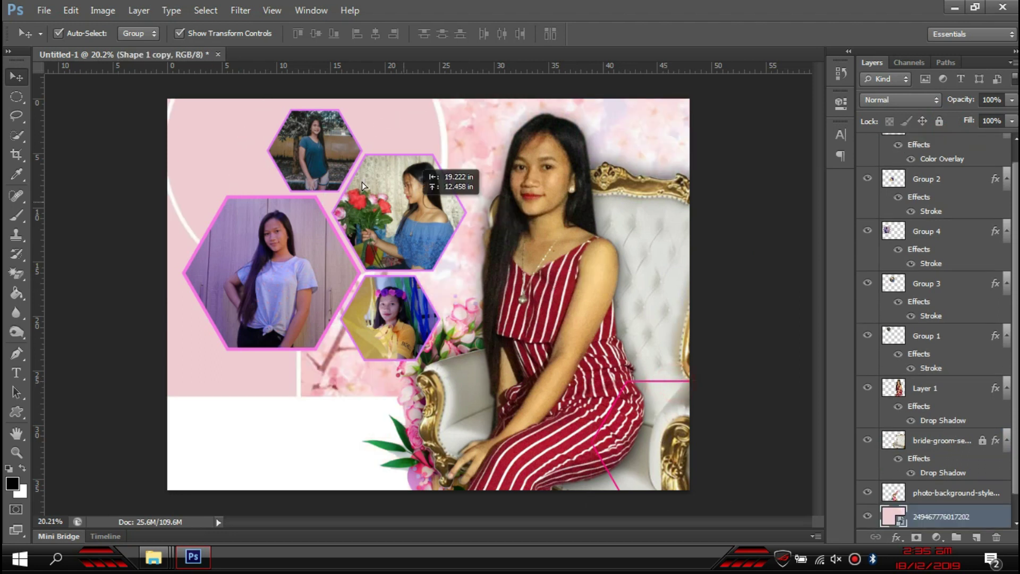
left_click(939, 121)
left_click(700, 361)
left_click(939, 121)
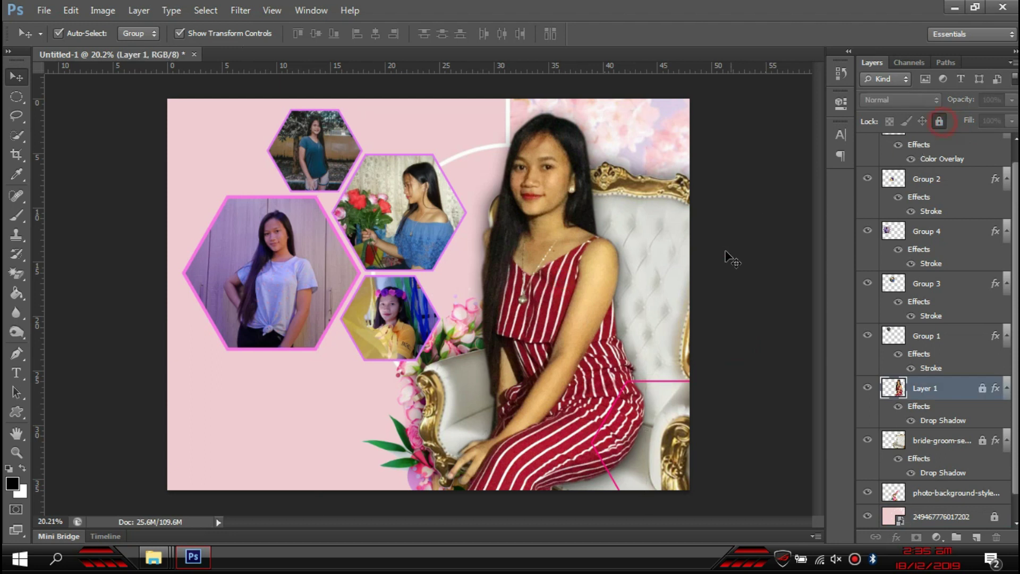
left_click(725, 251)
- Move the pink hexagon outline to the upper left and place a copy over the left photo
left_click(664, 381)
left_click_drag(678, 384, 290, 134)
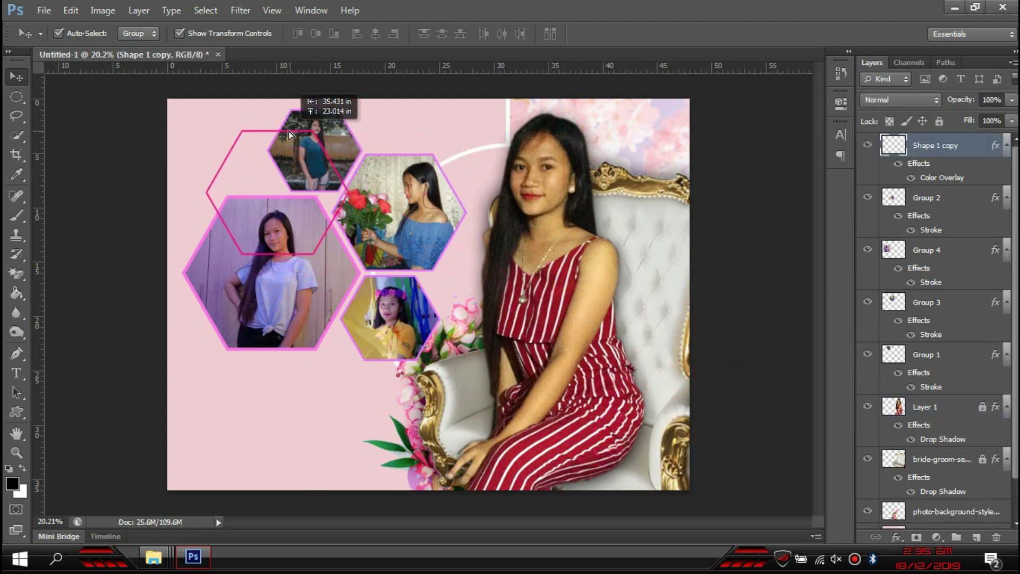
left_click(102, 227)
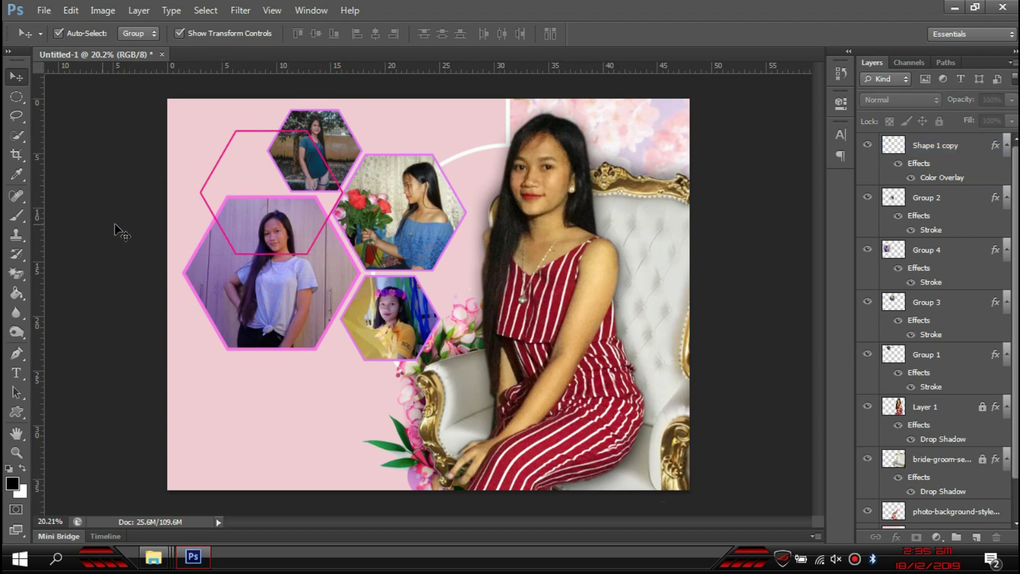
scroll(225, 265, "up", 3)
left_click_drag(401, 135, 429, 308)
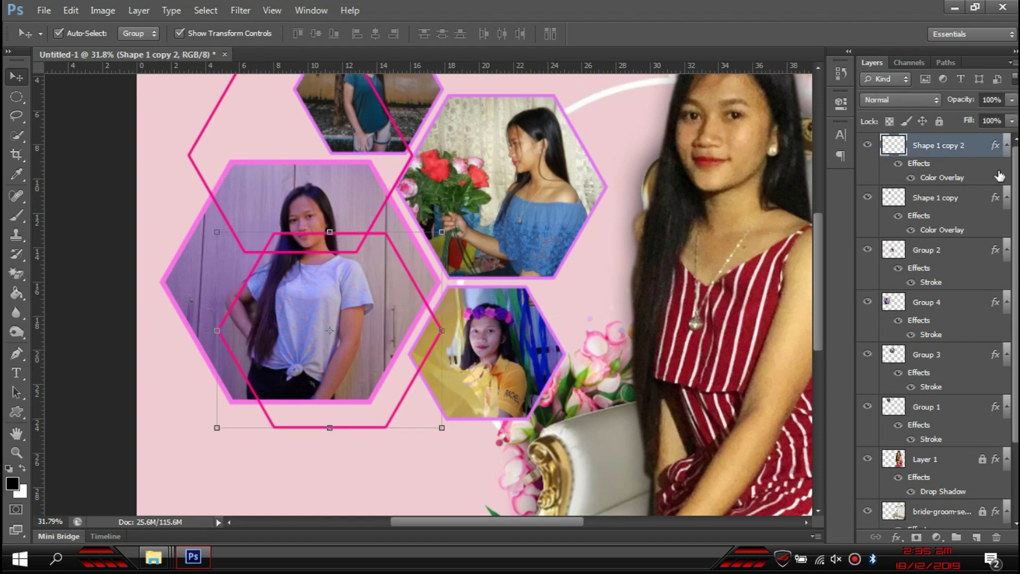
- Move both pink outline layers below the hexagon photo groups
left_click(935, 197, "shift")
left_click_drag(935, 197, 935, 449)
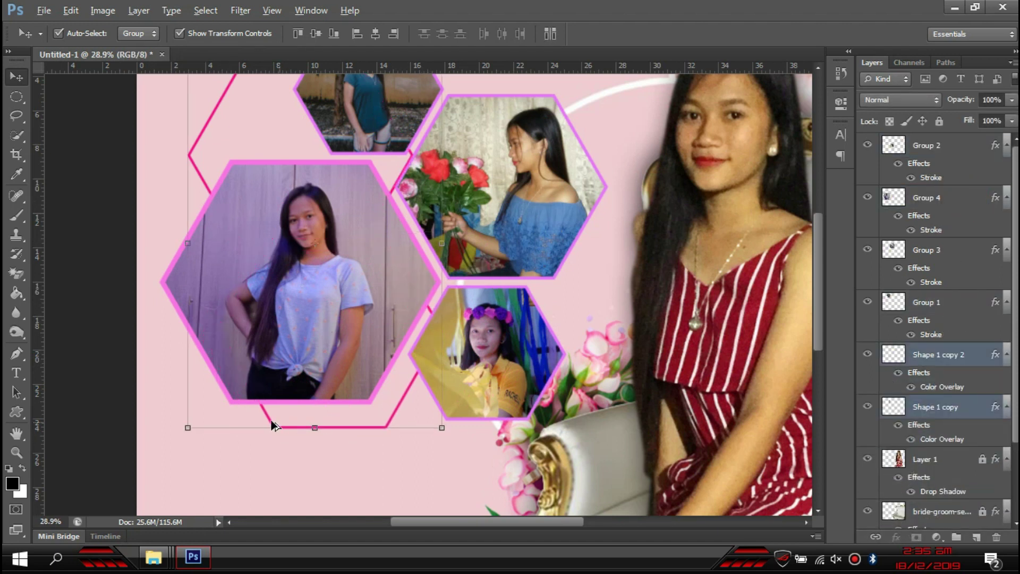
scroll(365, 427, "down", 1)
left_click(124, 358)
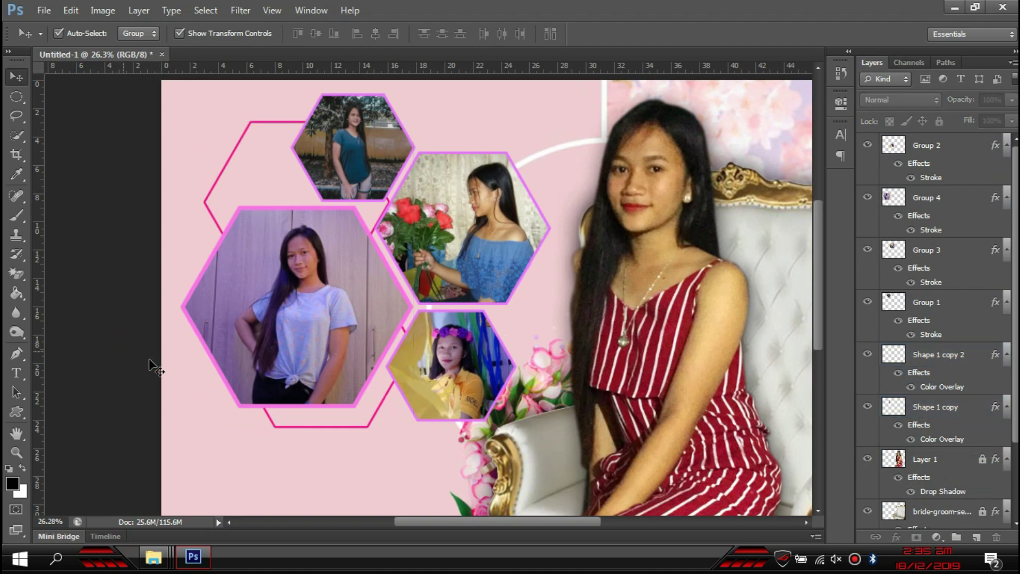
left_click(356, 181)
- Show the Floral Designs and Watercolors folder and drag the f75ea flower PNG toward Photoshop
key("alt+Tab")
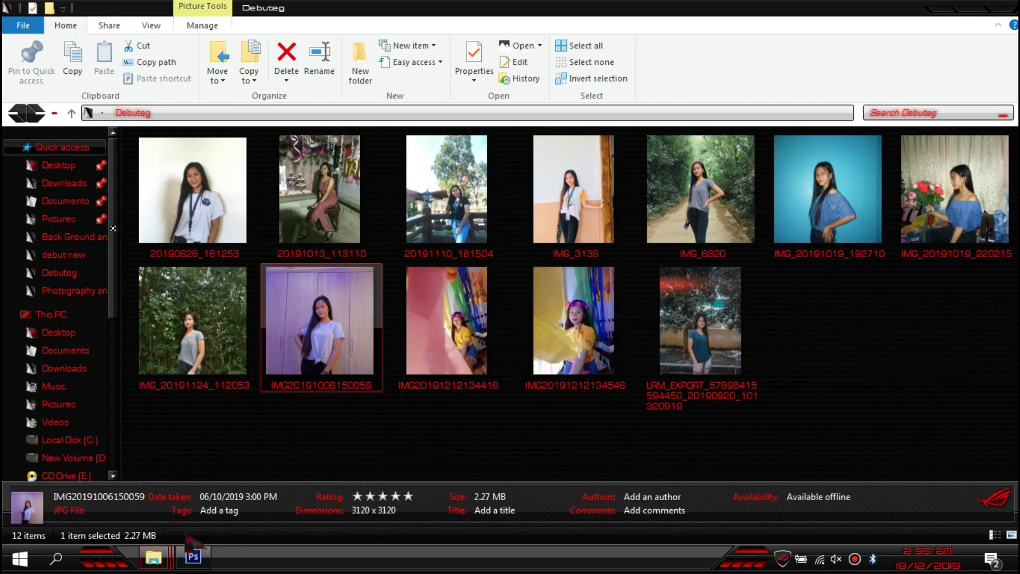
left_click(584, 472)
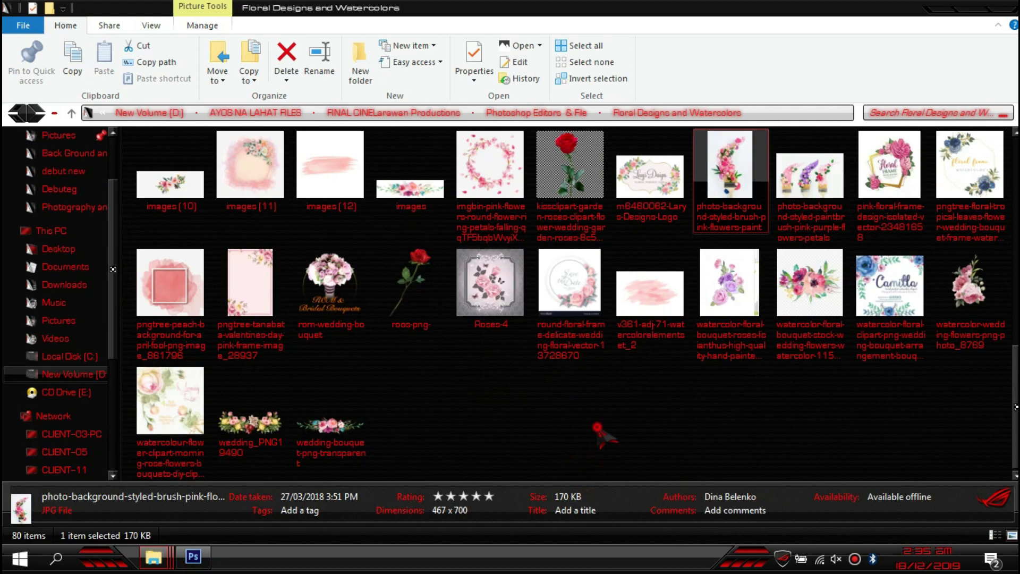
scroll(643, 451, "up", 5)
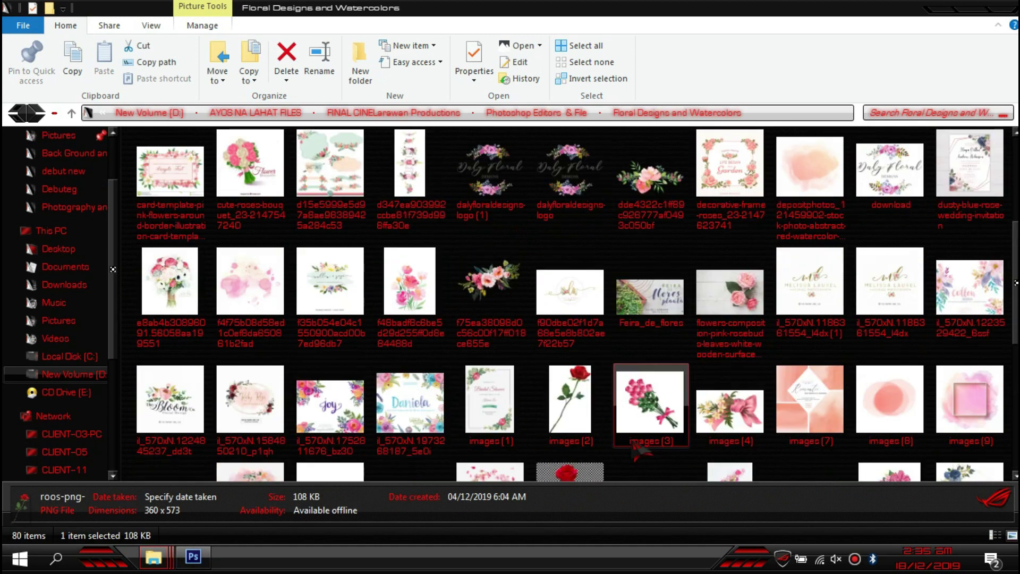
mouse_move(500, 308)
left_mouse_down()
mouse_move(800, 422)
mouse_move(828, 340)
mouse_move(210, 560)
mouse_move(425, 317)
left_mouse_up()
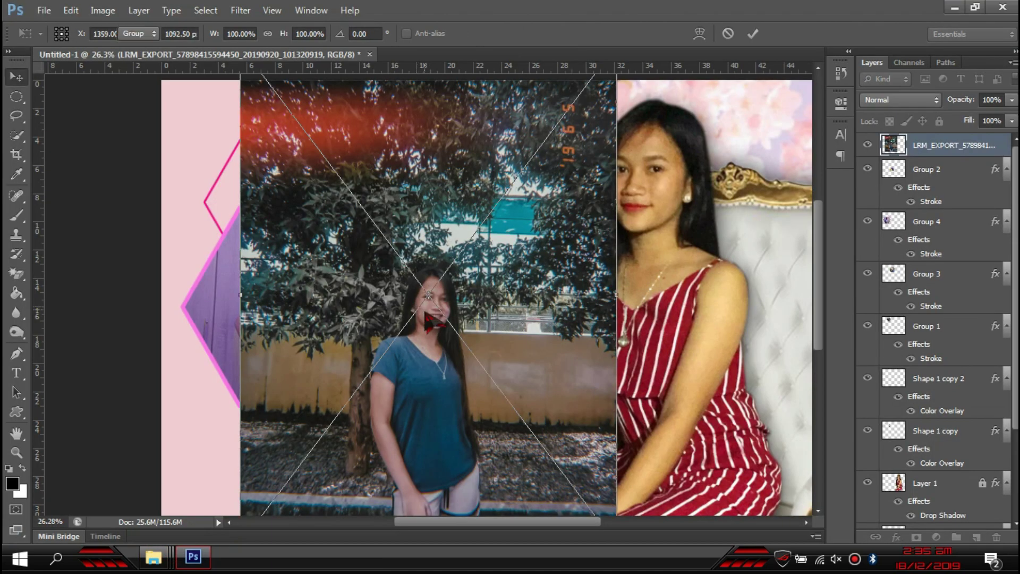
- Undo the accidentally placed tree photo and place the floral cluster on the upper-left hexagons
key("Return")
key("ctrl+z")
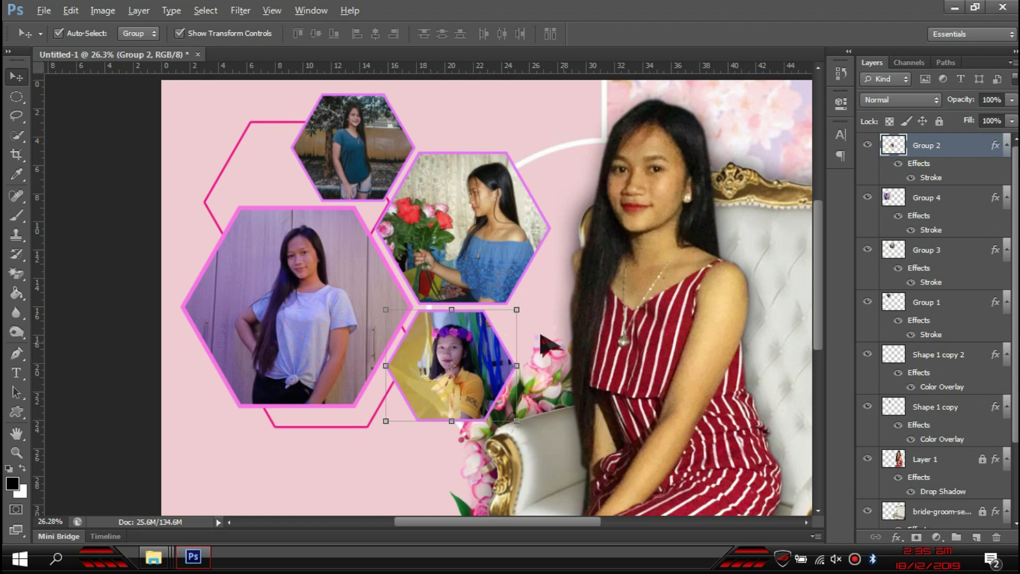
key("alt+Tab")
left_click_drag(590, 261, 446, 274)
key("Return")
mouse_move(439, 294)
left_mouse_down()
mouse_move(379, 205)
mouse_move(283, 184)
left_mouse_up()
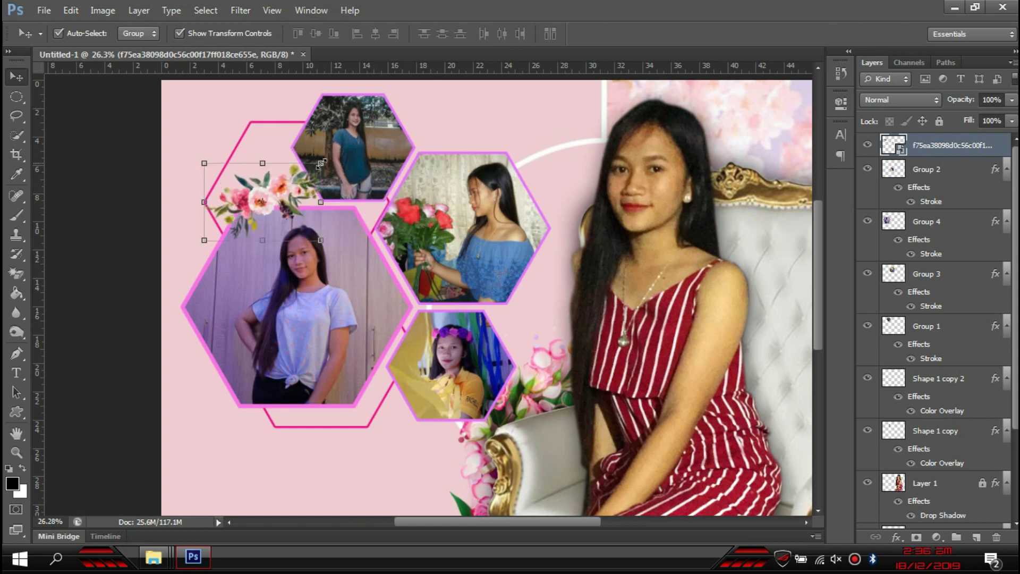
- Enlarge the floral cluster and tilt it slightly with Free Transform
key("ctrl+t")
left_click_drag(327, 139, 357, 118)
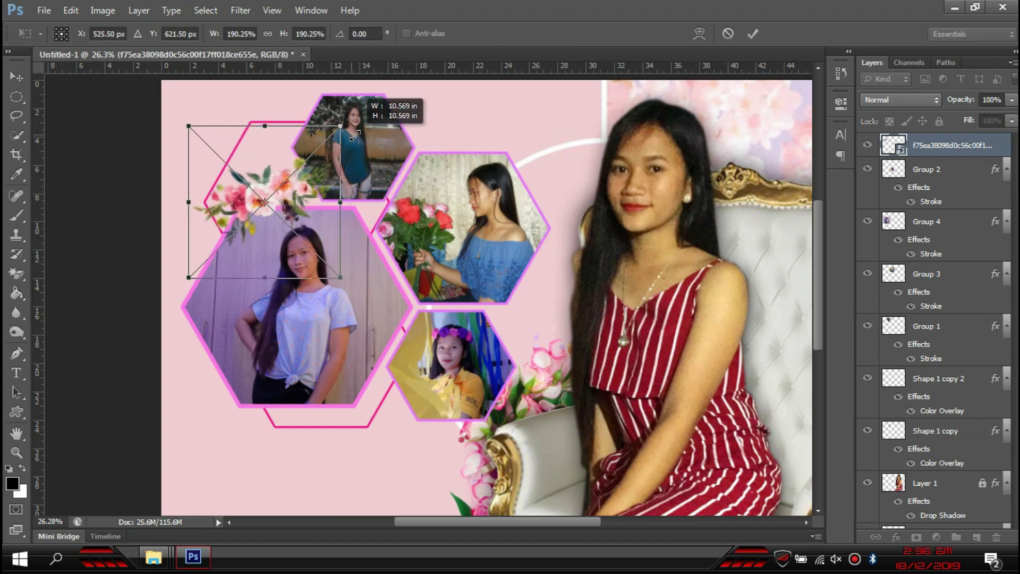
mouse_move(297, 190)
left_mouse_down()
mouse_move(272, 202)
mouse_move(289, 197)
left_mouse_up()
key("Return")
left_click(262, 198)
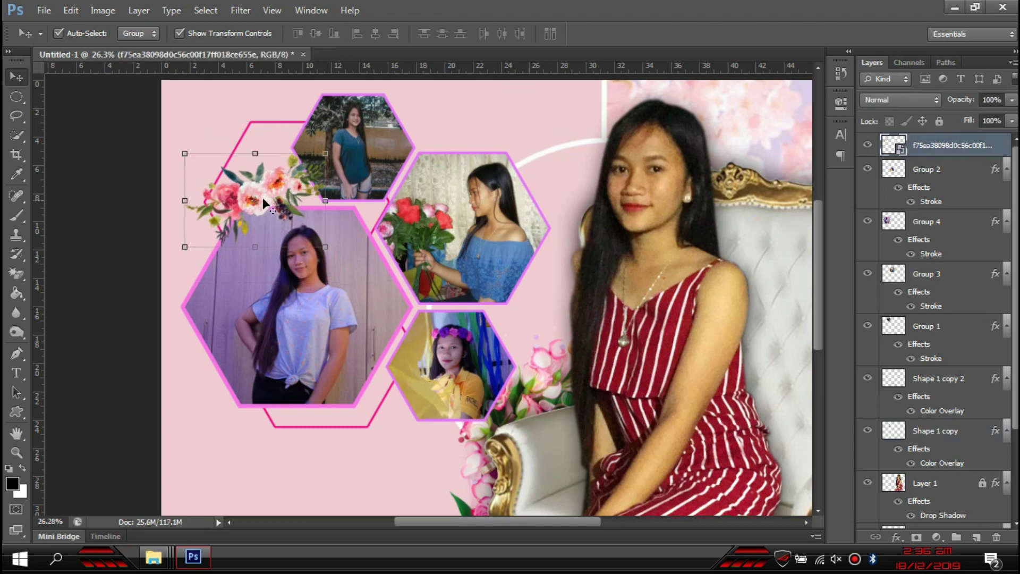
left_click_drag(337, 194, 383, 186)
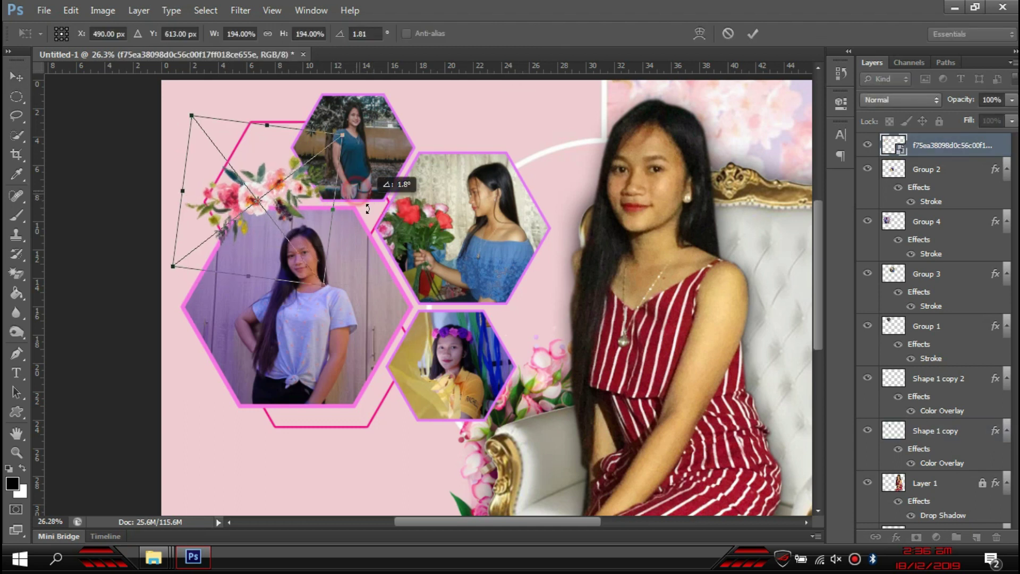
key("Return")
- Put a rotated, enlarged flower copy on the lower hexagons and duplicate it toward the upper right
mouse_move(260, 194)
left_mouse_down()
mouse_move(382, 383)
mouse_move(372, 383)
left_mouse_up()
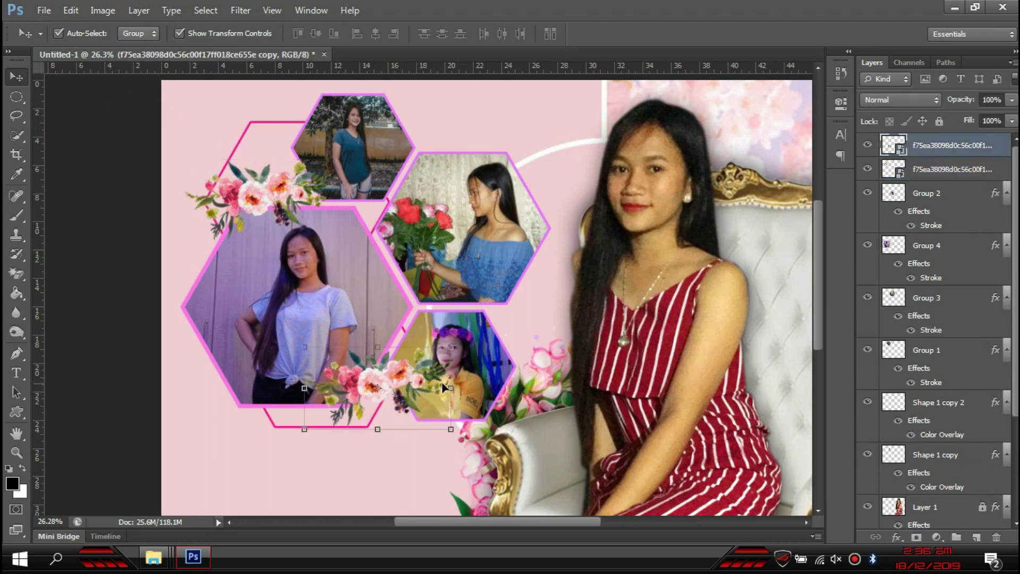
mouse_move(468, 351)
left_mouse_down()
mouse_move(376, 400)
mouse_move(370, 392)
left_mouse_up()
left_click_drag(377, 387, 388, 379)
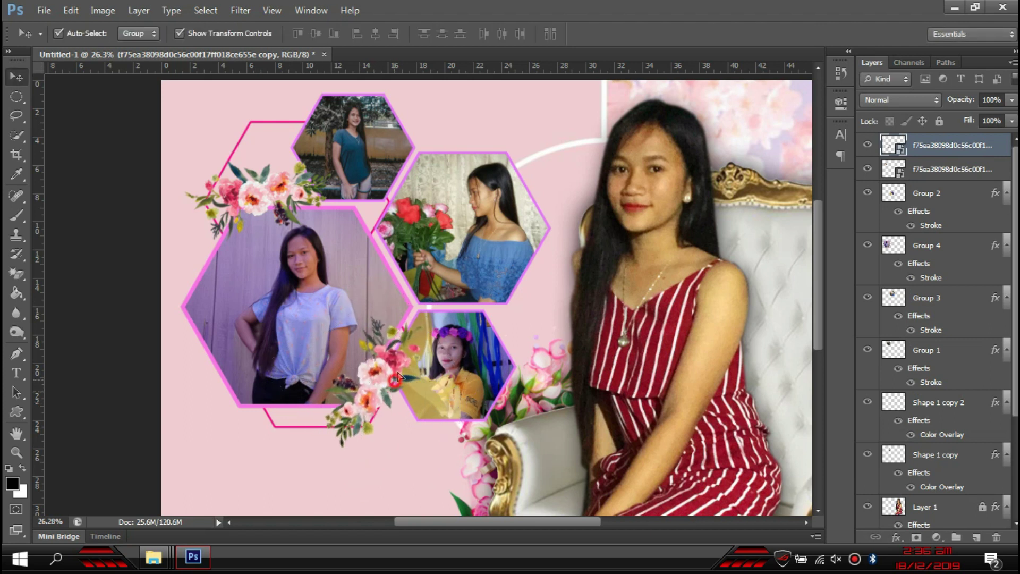
key("ctrl+j")
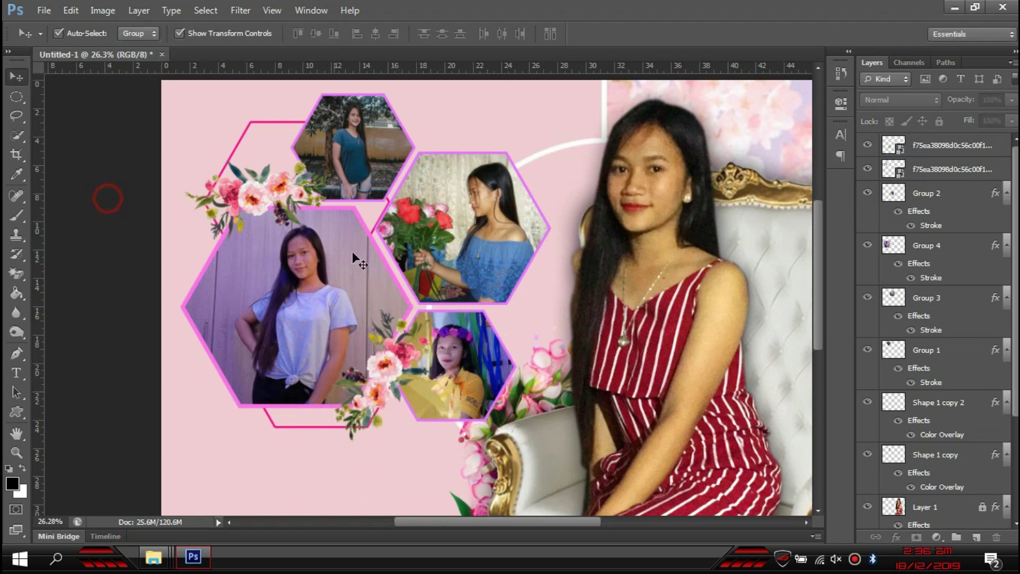
scroll(378, 297, "up", 2)
mouse_move(391, 387)
left_mouse_down()
mouse_move(577, 194)
mouse_move(573, 263)
left_mouse_up()
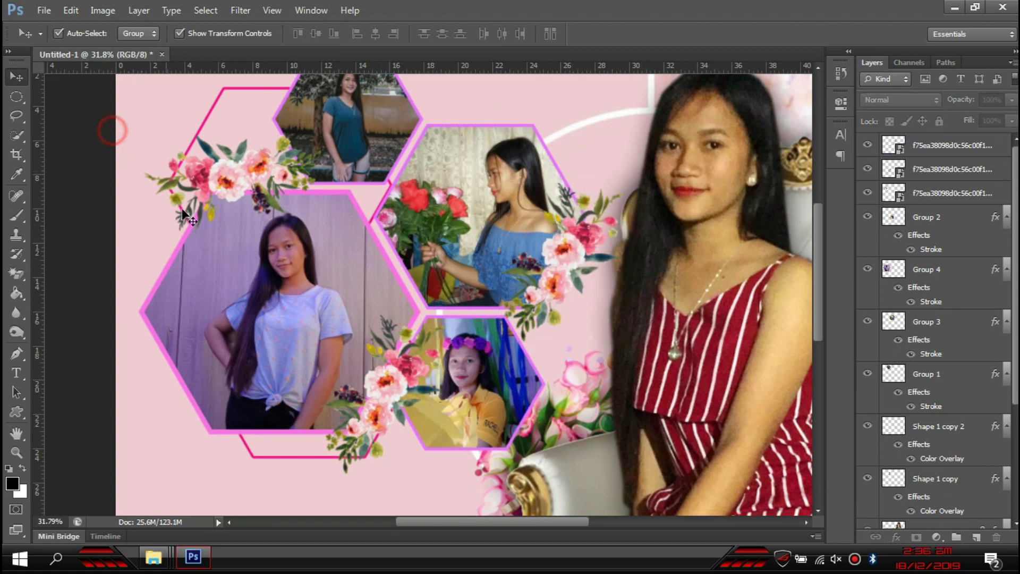
scroll(522, 297, "down", 1)
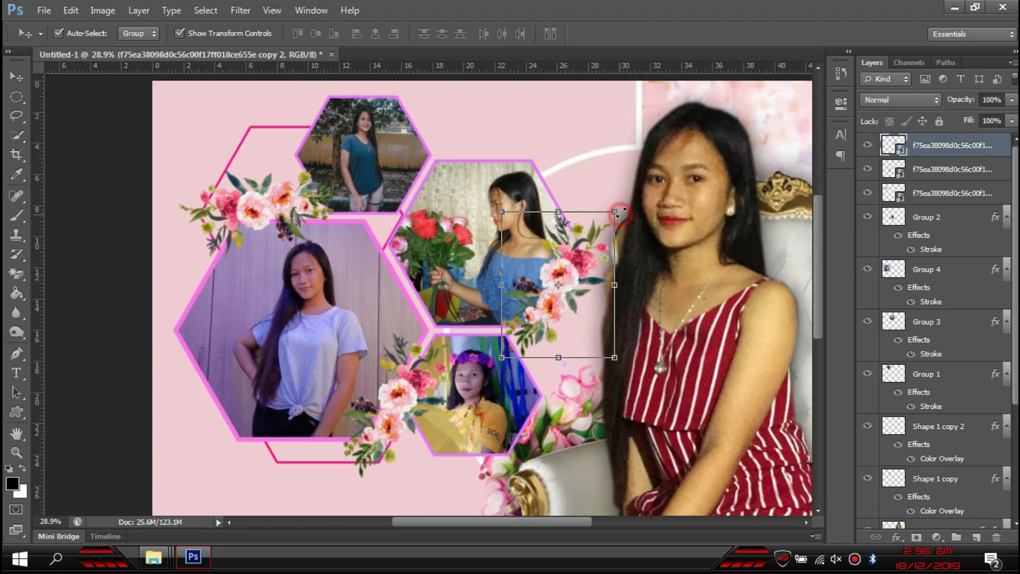
- Shrink and level the flower copy and move it onto the top hexagon's corner
left_click(620, 213)
key("Return")
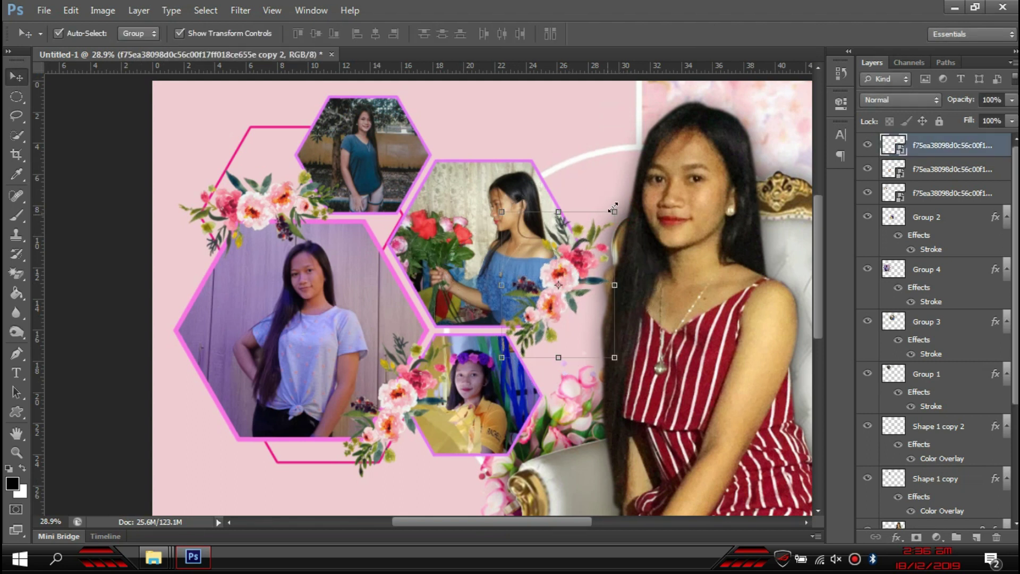
key("ctrl+t")
mouse_move(565, 157)
left_mouse_down()
mouse_move(562, 218)
mouse_move(497, 76)
left_mouse_up()
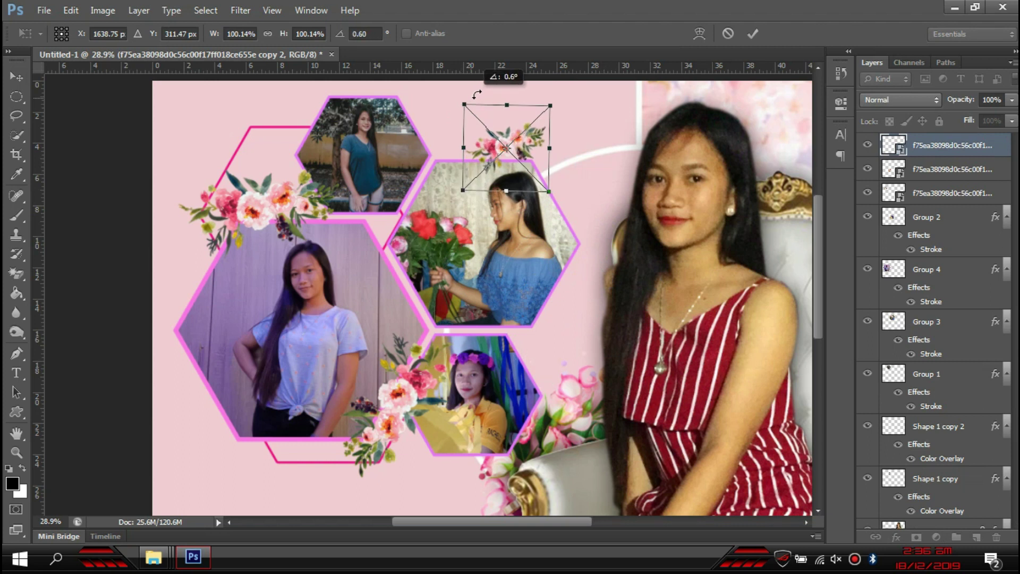
left_click_drag(556, 104, 574, 144)
key("Return")
left_click(468, 158)
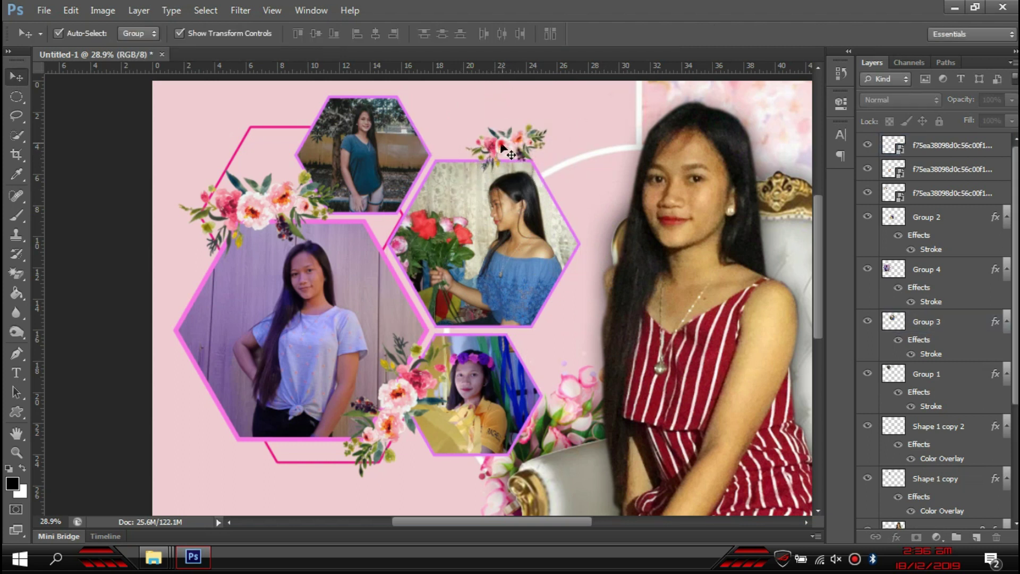
left_click_drag(494, 157, 439, 156)
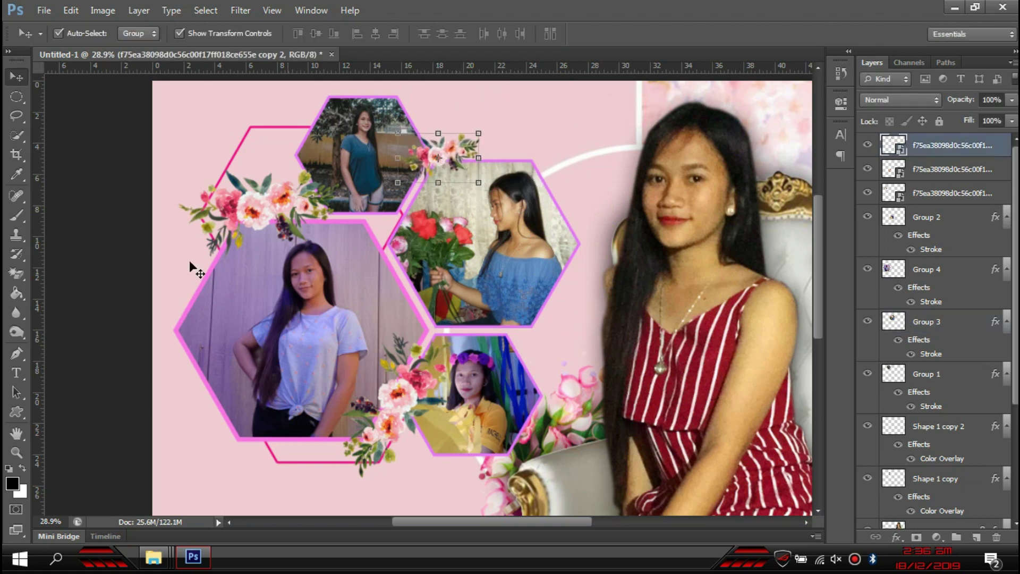
left_click(107, 284)
scroll(197, 369, "down", 1)
scroll(310, 407, "down", 1)
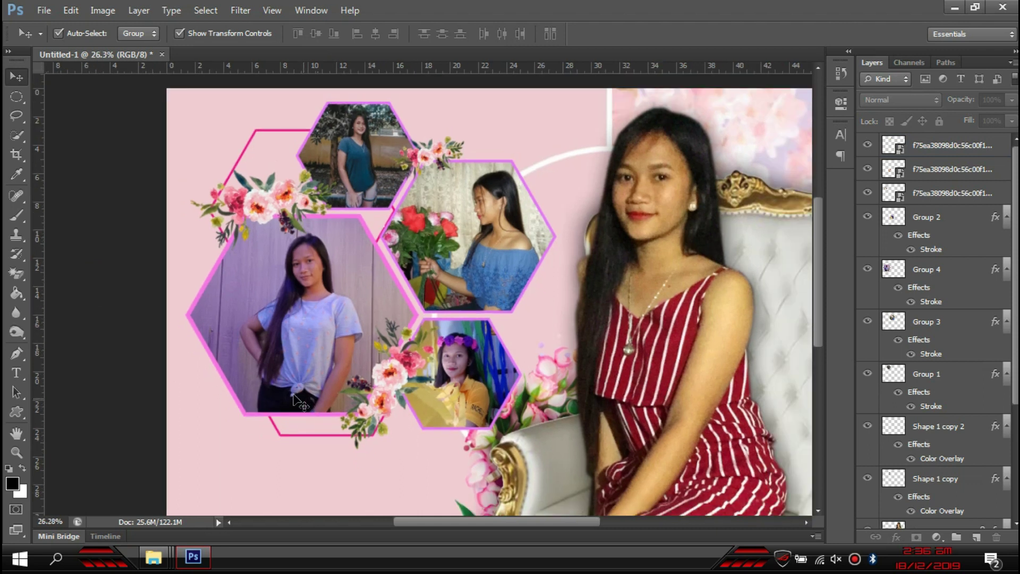
scroll(279, 101, "up", 3)
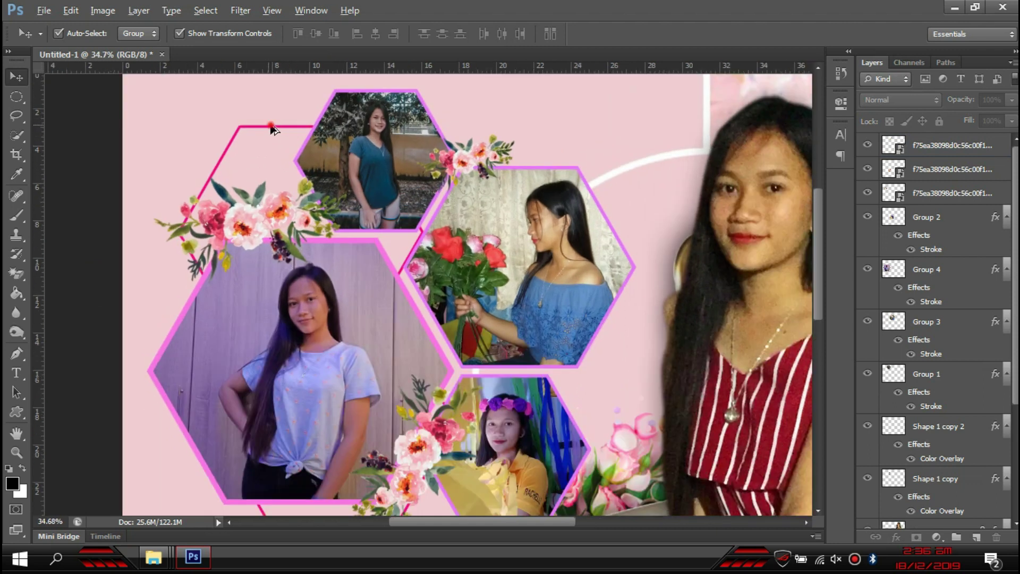
left_click(219, 177)
- Duplicate the pink hexagon outline and move the copy to the top of the layer stack
left_click(259, 126)
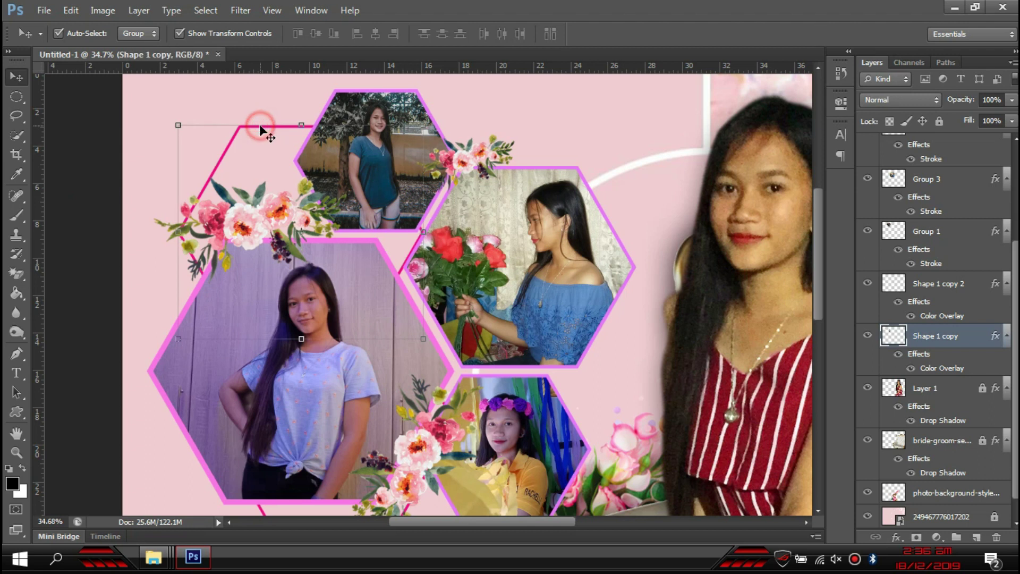
left_click_drag(266, 132, 312, 143)
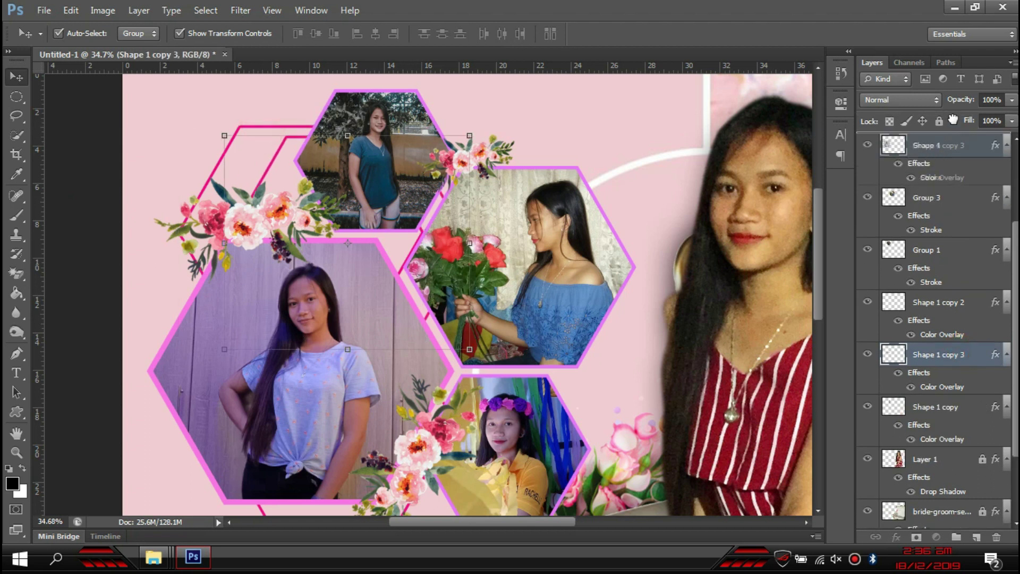
left_click_drag(952, 113, 955, 137)
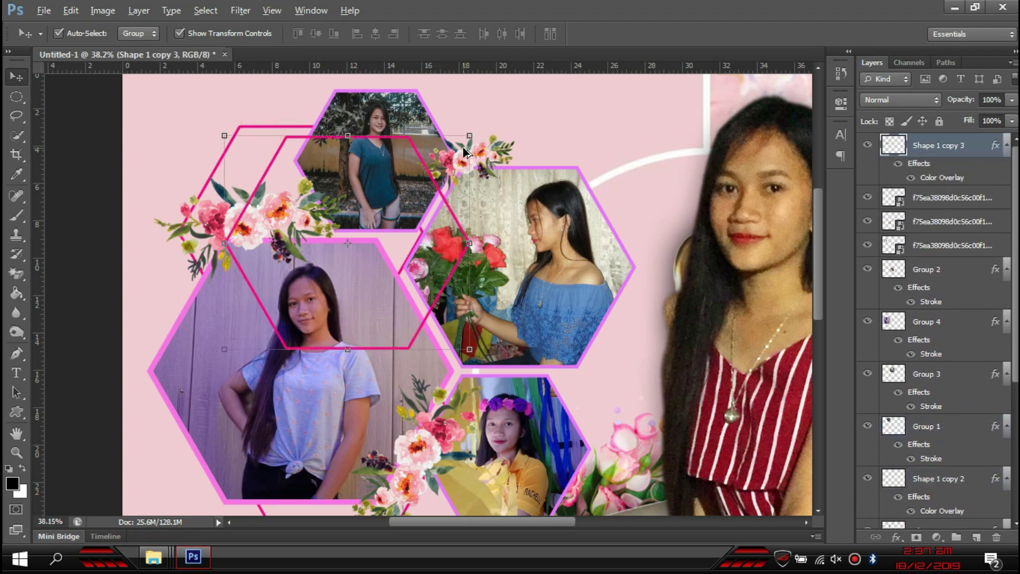
scroll(463, 148, "up", 2)
- Scale the new hexagon down to about 36% and position it to frame the new flowers
key("ctrl+t")
mouse_move(473, 133)
left_mouse_down()
mouse_move(368, 223)
mouse_move(519, 137)
left_mouse_up()
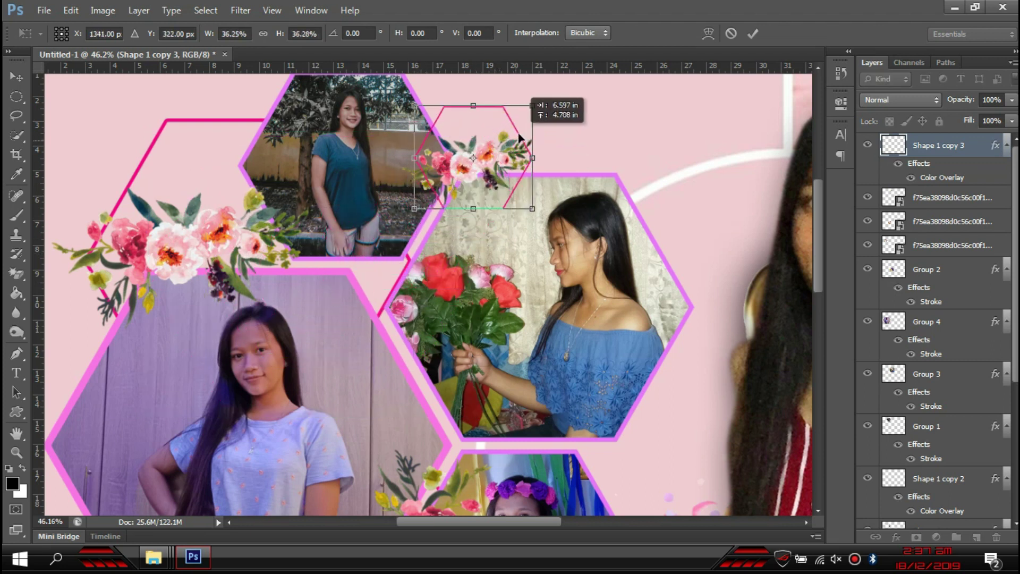
scroll(528, 122, "up", 2)
scroll(528, 122, "up", 1)
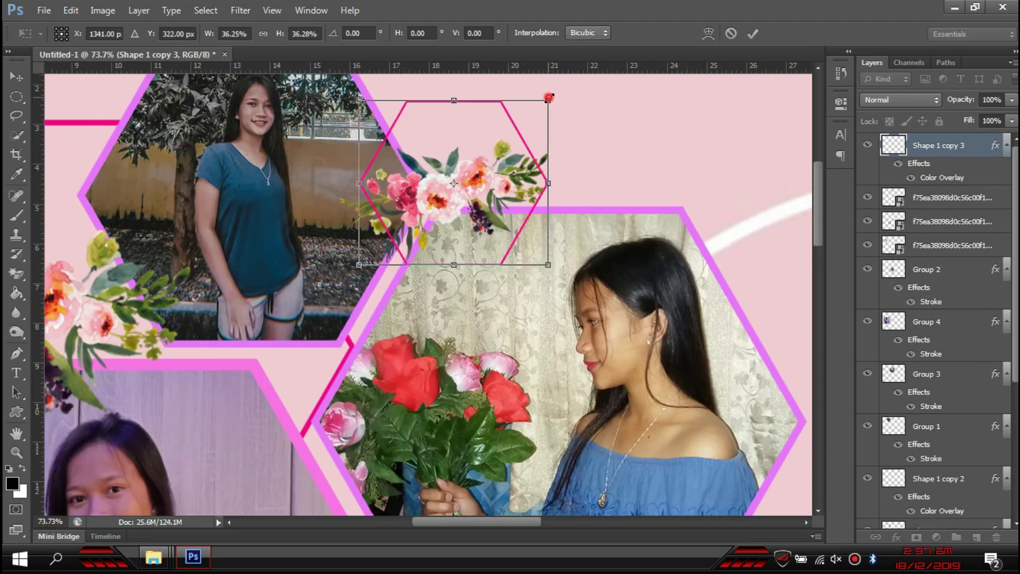
left_click_drag(547, 109, 540, 121)
key("Return")
left_click_drag(469, 120, 485, 144)
left_click_drag(548, 288, 530, 250)
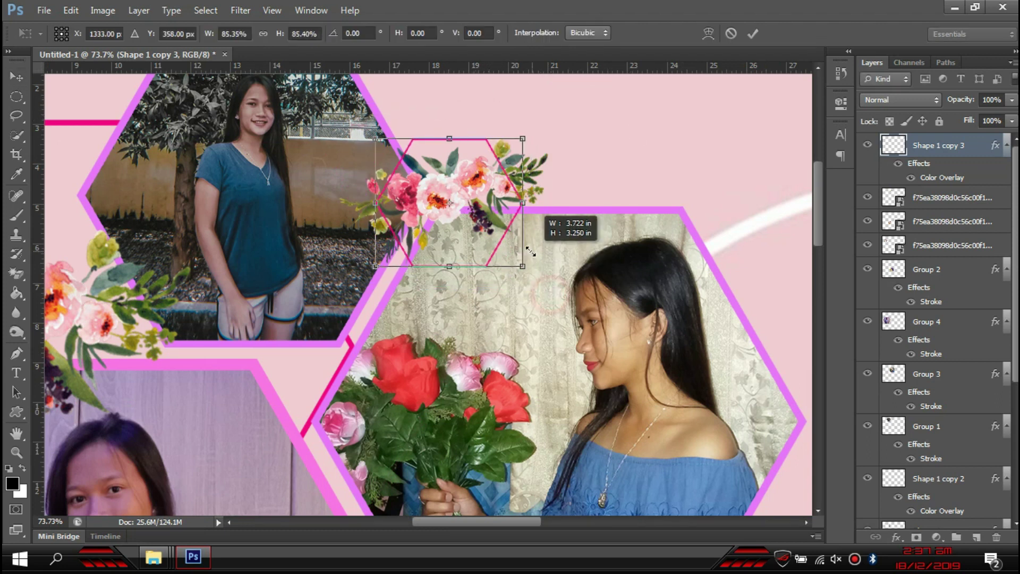
key("Return")
- Rasterize the new flower layer, then delete and restore a rectangle of its flowers
scroll(474, 228, "up", 3)
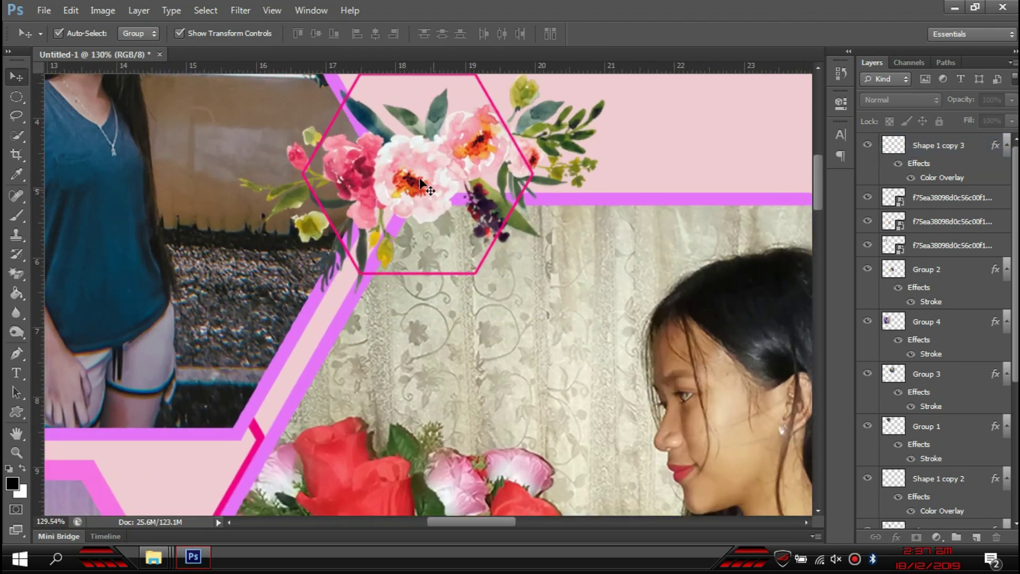
left_click(420, 184)
key("e")
left_click(559, 163)
left_click(494, 223)
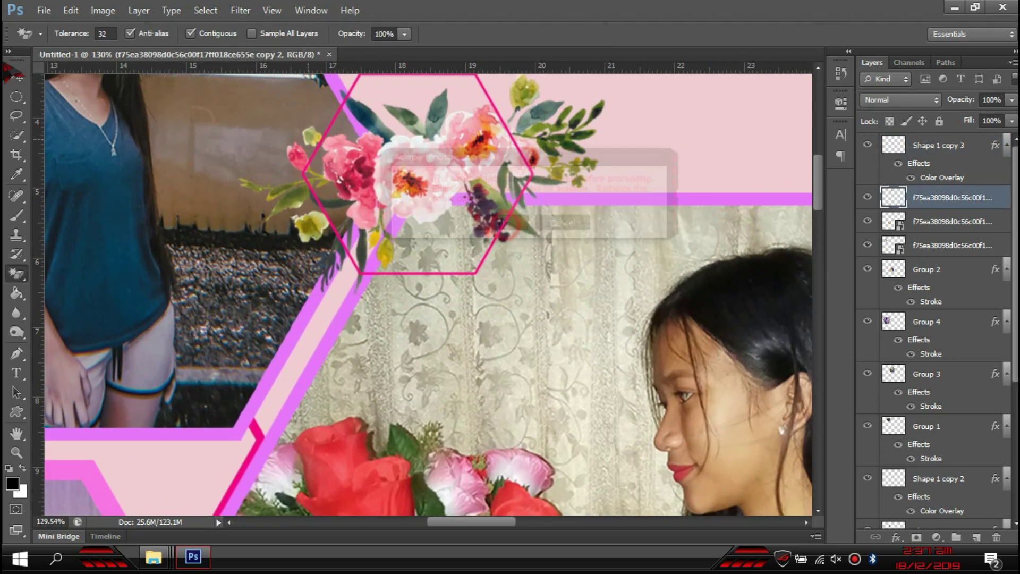
right_click(17, 96)
left_click(69, 96)
scroll(494, 221, "up", 3)
left_click_drag(657, 339, 380, 170)
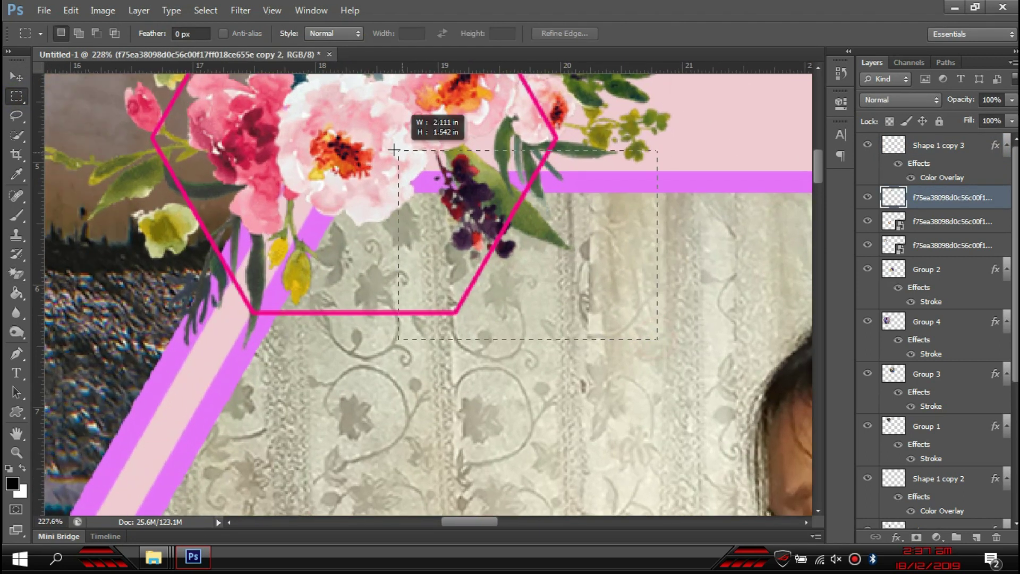
key("Delete")
left_click(626, 340)
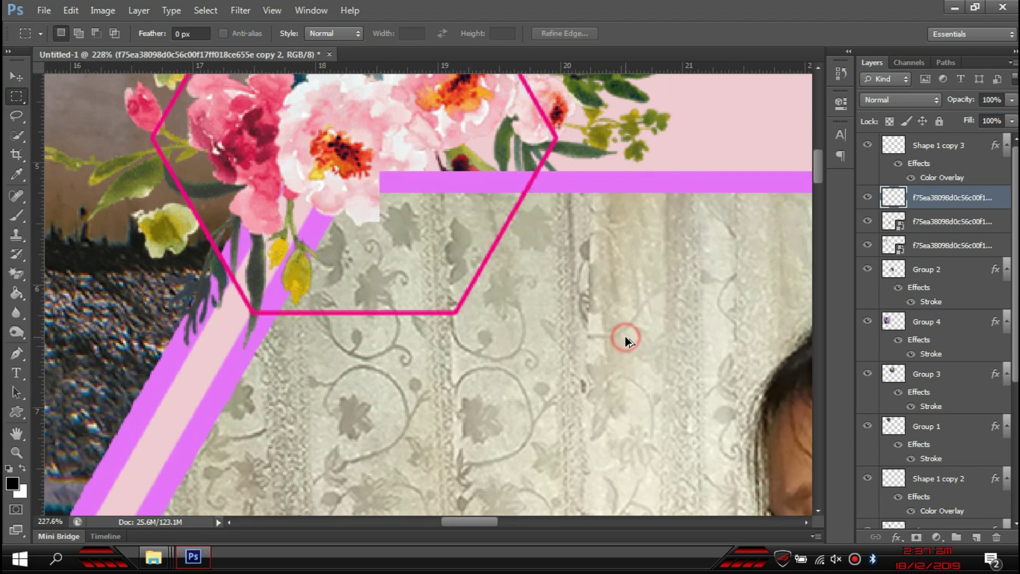
key("ctrl+z")
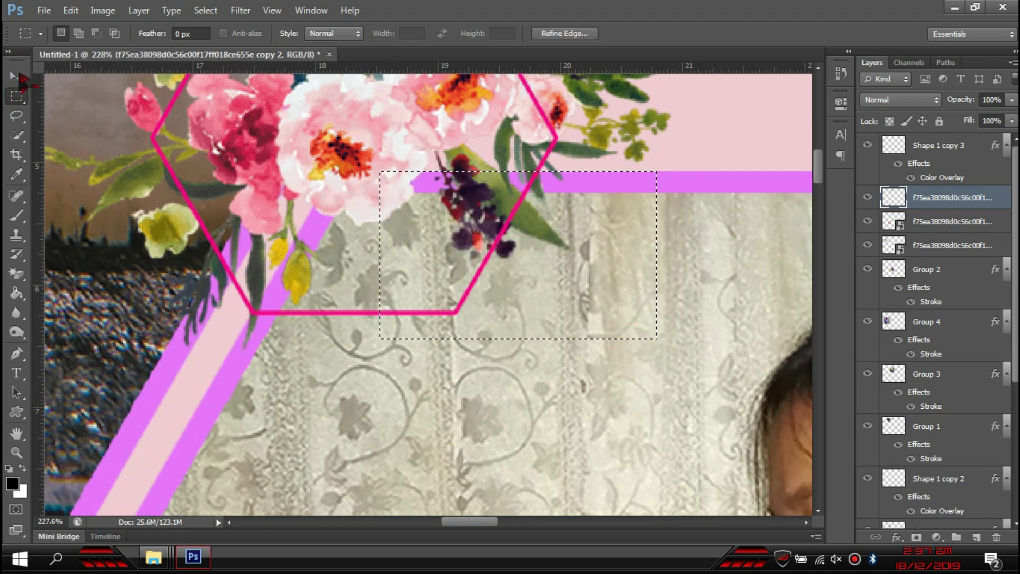
- Erase the small hexagon outline's lower-right edge using rectangular selections
left_click(16, 77)
left_click(162, 123)
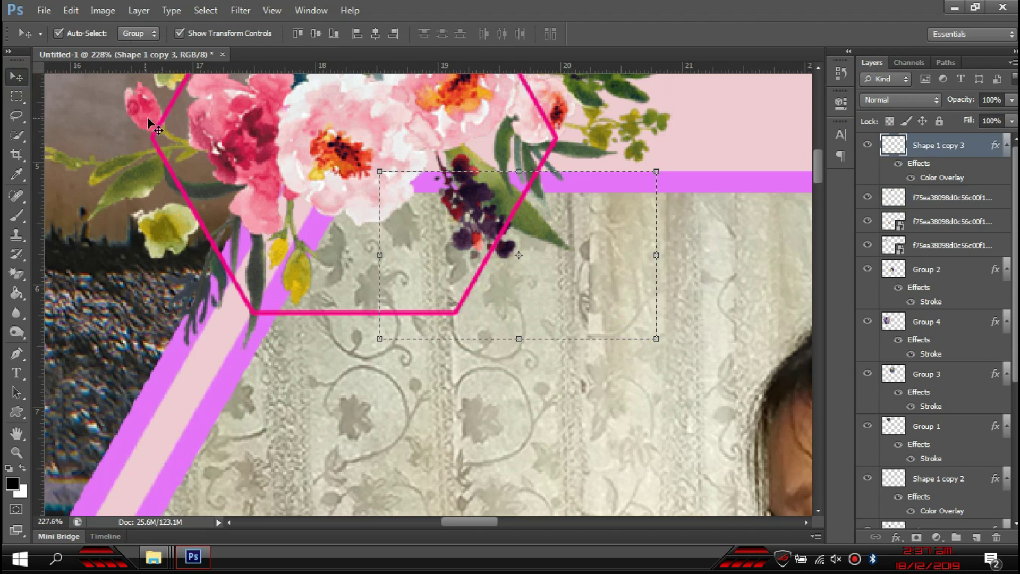
key("w")
left_click(21, 100)
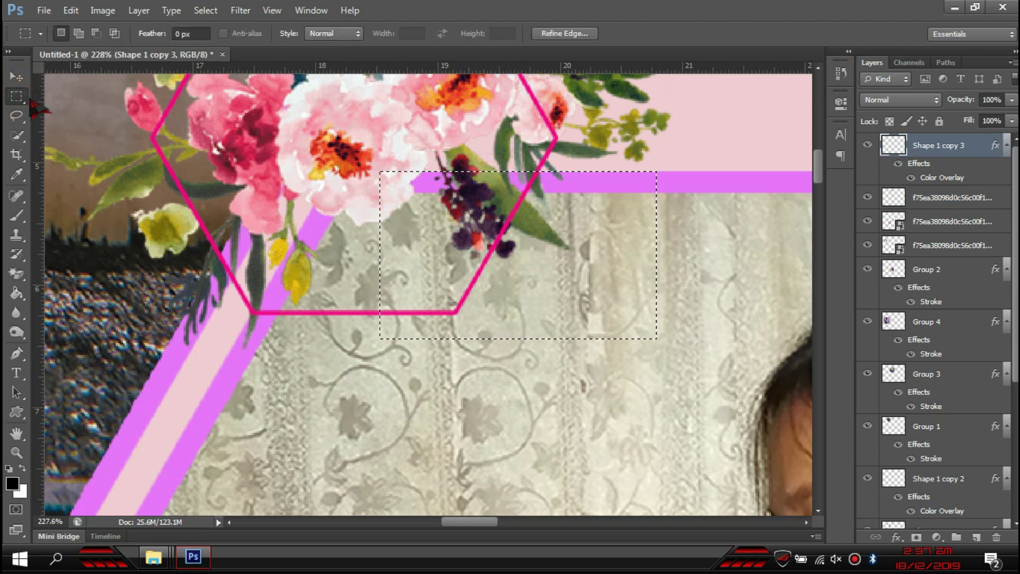
key("Delete")
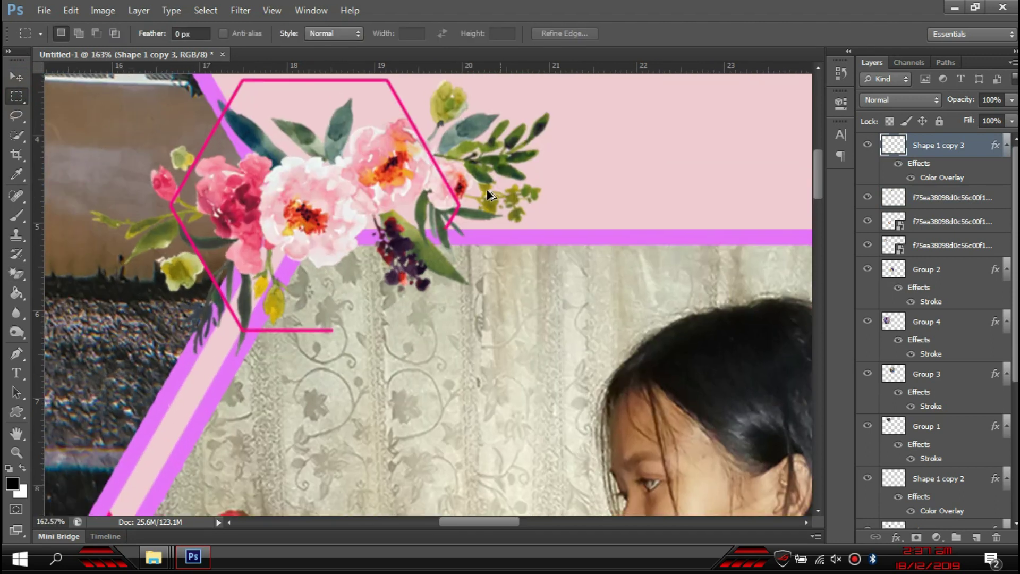
scroll(457, 394, "up", 2)
left_click_drag(481, 324, 514, 354)
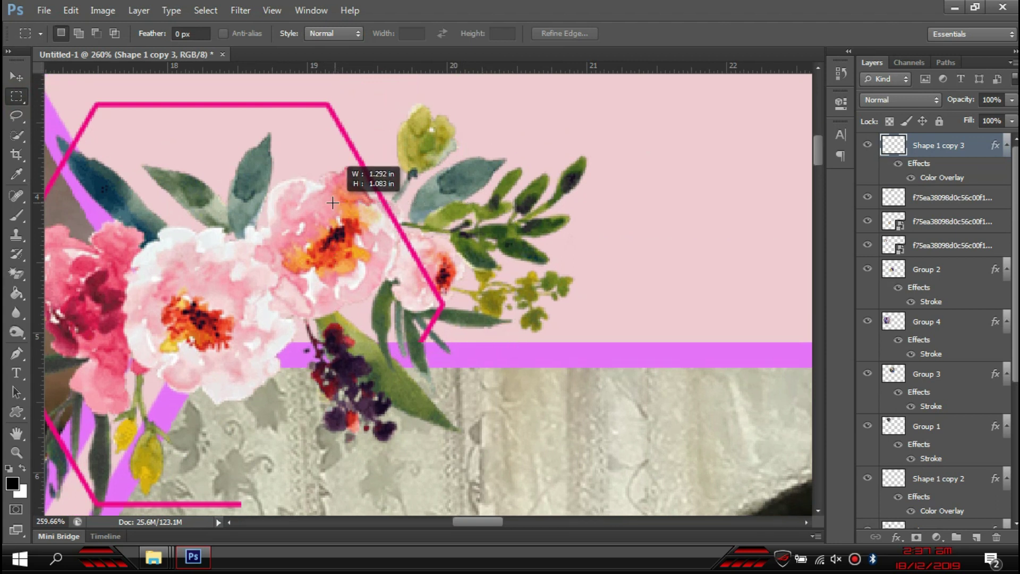
left_click_drag(362, 233, 335, 203)
left_click_drag(239, 339, 424, 280)
scroll(423, 280, "down", 3)
left_click_drag(514, 453, 278, 351)
scroll(228, 424, "down", 3)
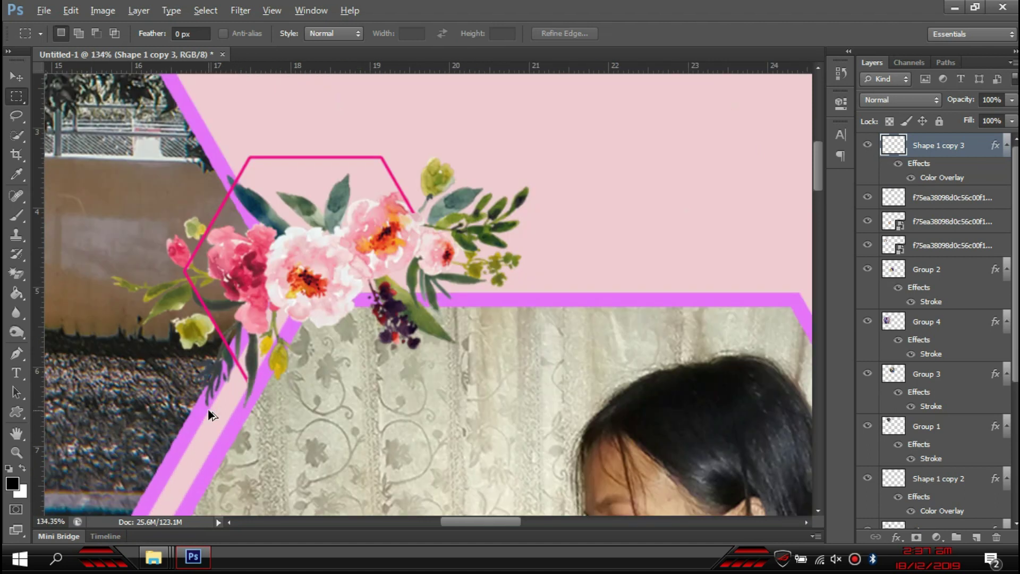
scroll(228, 424, "down", 3)
scroll(228, 425, "down", 3)
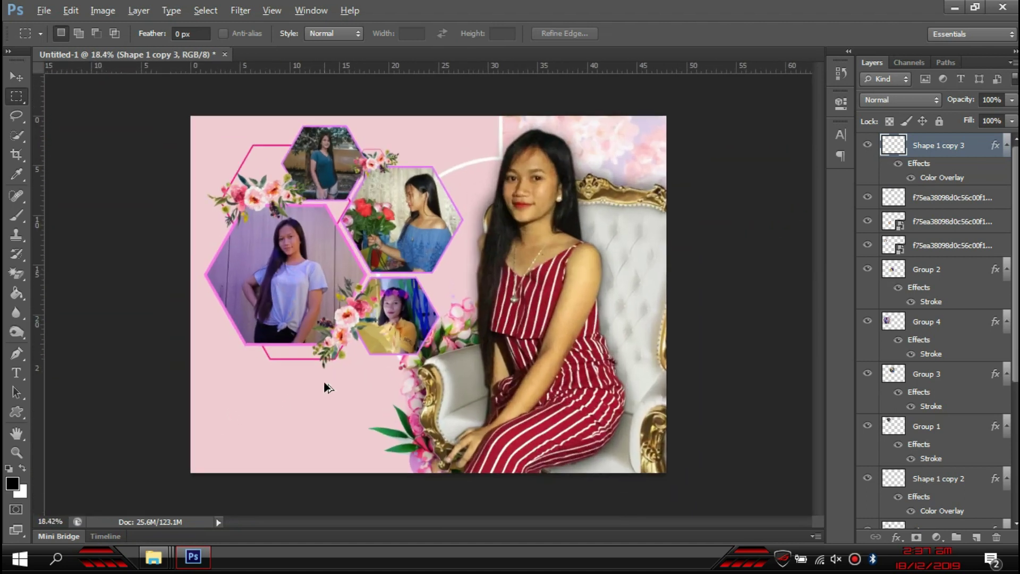
scroll(325, 388, "up", 1)
- Brighten the large left photo group with Curves, input 130 to output 142
key("v")
left_click(250, 266)
key("ctrl+m")
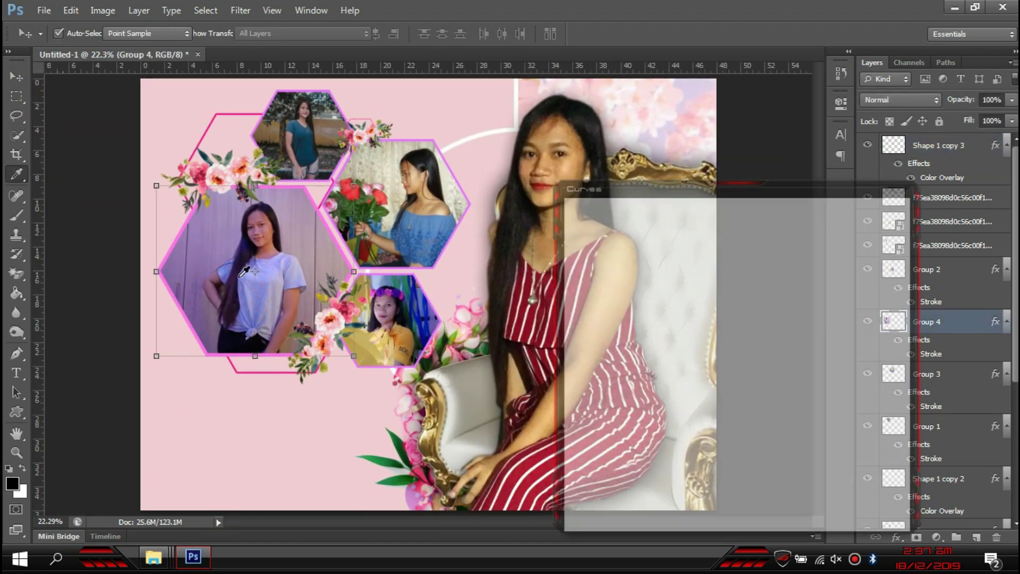
left_click_drag(719, 343, 719, 333)
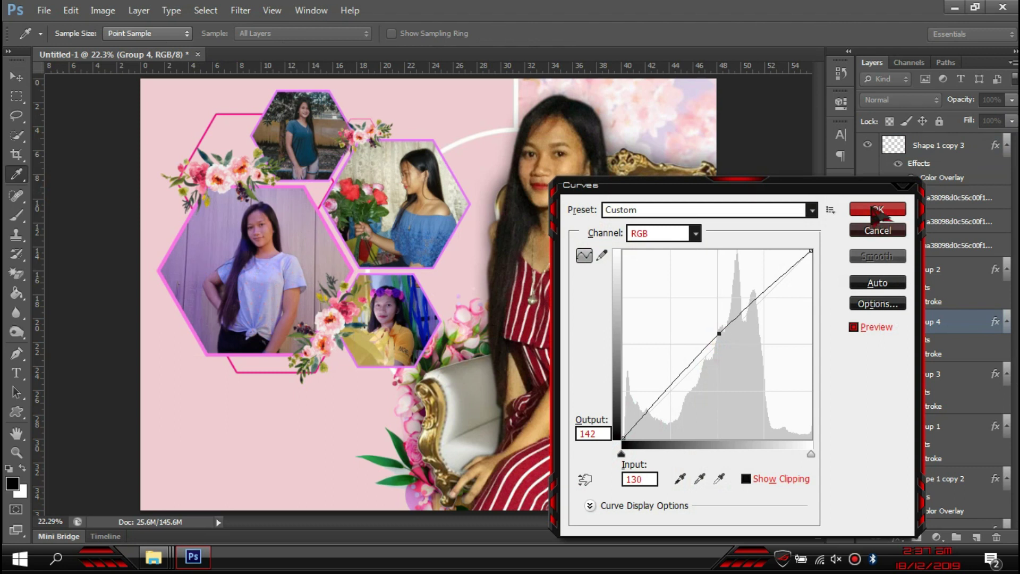
left_click(876, 211)
left_click(215, 372)
key("ctrl+0")
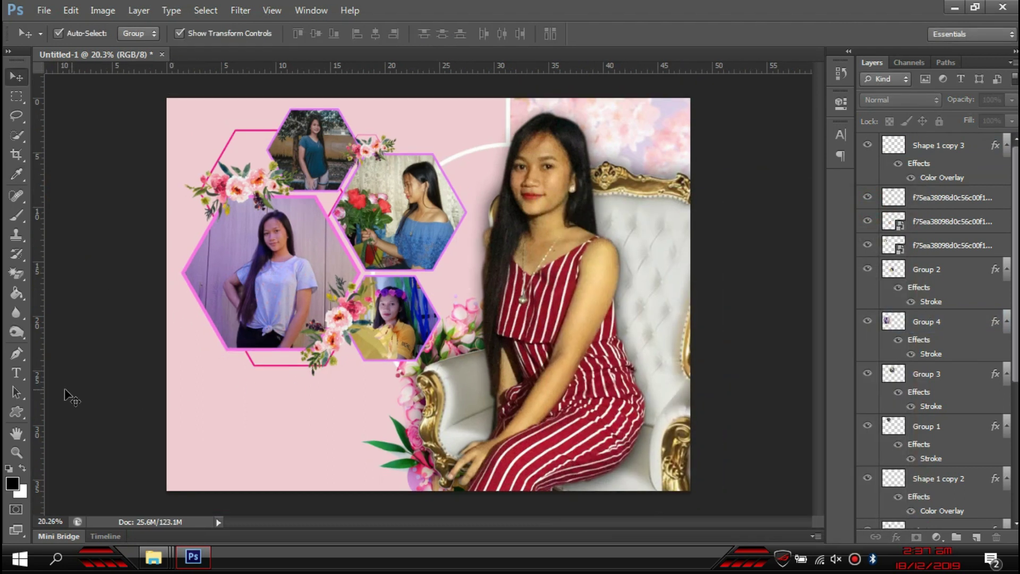
- Type 'Rachelle' below the hexagons and enlarge it greatly
key("ctrl+0")
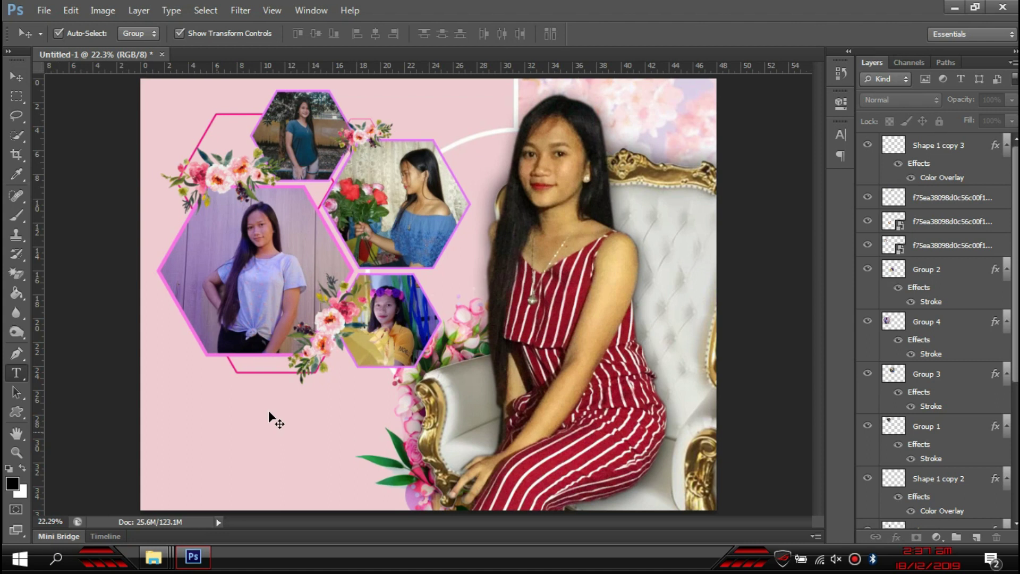
left_click(221, 423)
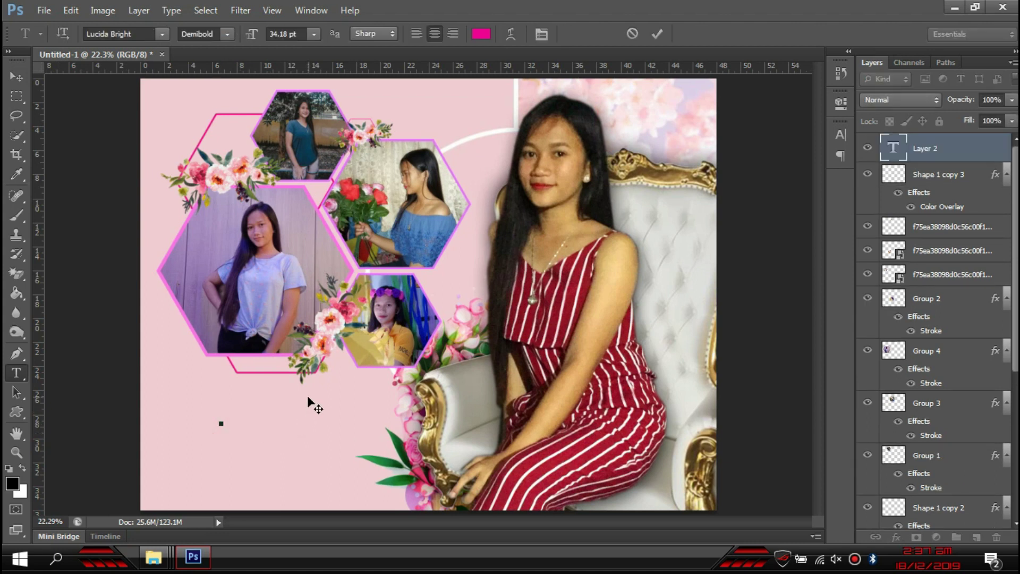
type("Rachelle")
left_click(16, 76)
key("ctrl+t")
mouse_move(235, 418)
left_mouse_down()
mouse_move(500, 355)
mouse_move(430, 393)
left_mouse_up()
key("Return")
- Restyle the Rachelle text in the Lovely Home script font
key("t")
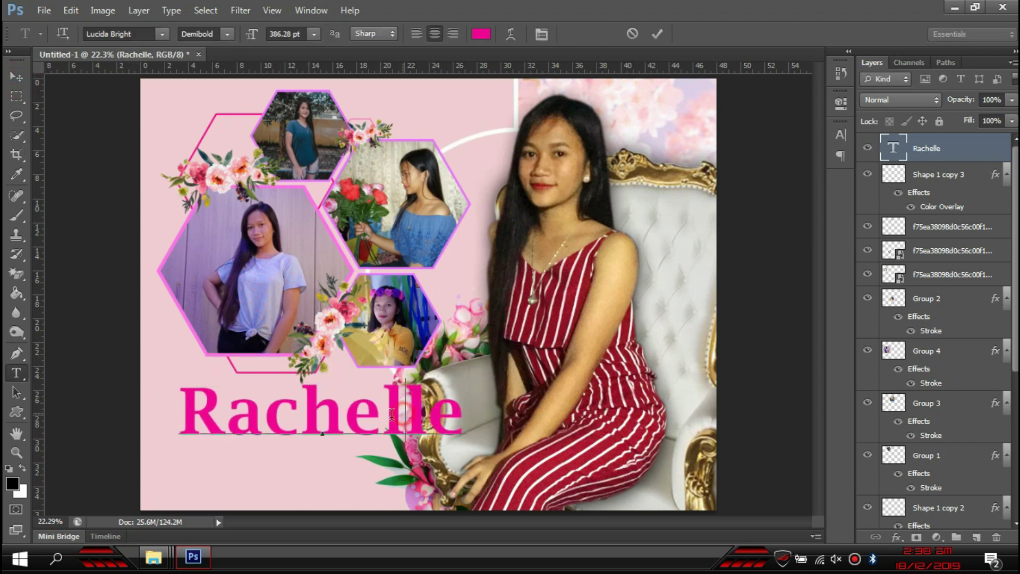
double_click(324, 412)
key("Up")
key("Up")
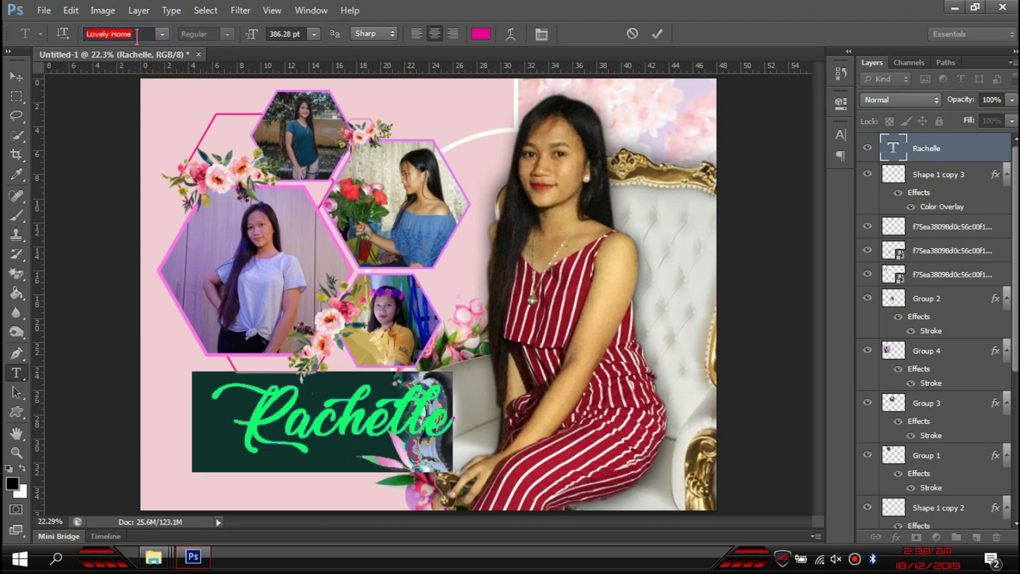
key("Down")
left_click(16, 77)
- Move Rachelle left and enlarge it to about 120%
left_click_drag(387, 430, 340, 431)
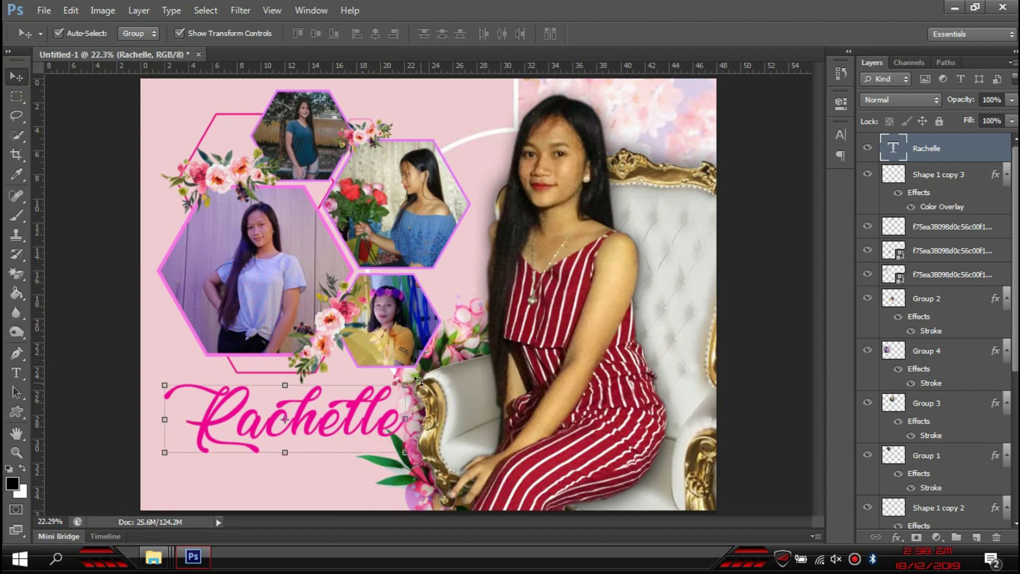
key("ctrl+t")
left_click_drag(407, 373, 466, 360)
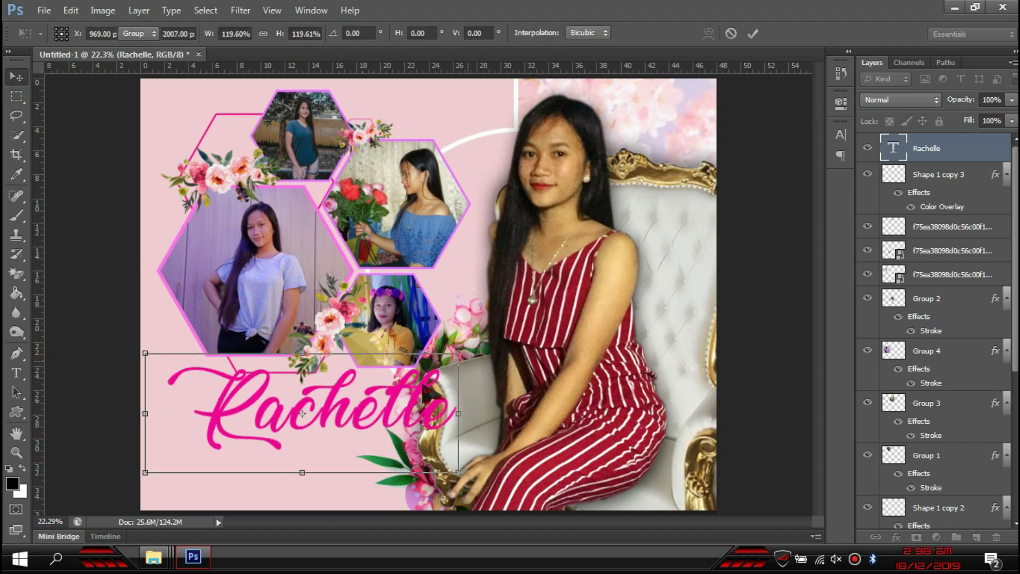
key("Return")
- Shift Rachelle to the canvas left edge and shrink it to about 81%
left_click_drag(438, 420, 391, 422)
key("ctrl+t")
left_click_drag(468, 393, 502, 403)
key("Return")
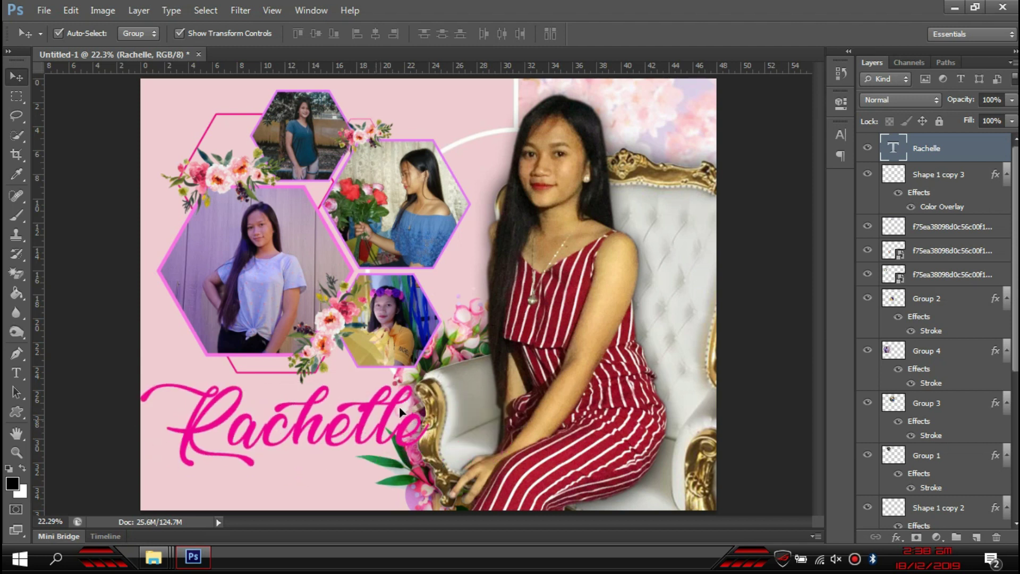
mouse_move(435, 379)
left_mouse_down()
mouse_move(371, 405)
mouse_move(348, 400)
left_mouse_up()
key("Return")
- Preview other fonts on Rachelle, then nudge it slightly left
double_click(348, 400)
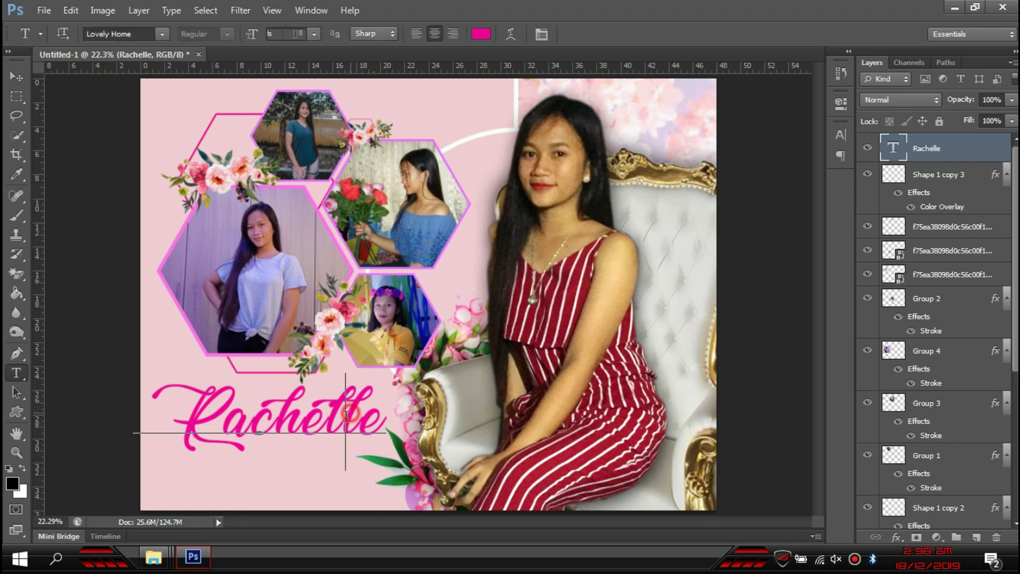
scroll(132, 34, "down", 1)
scroll(131, 34, "up", 1)
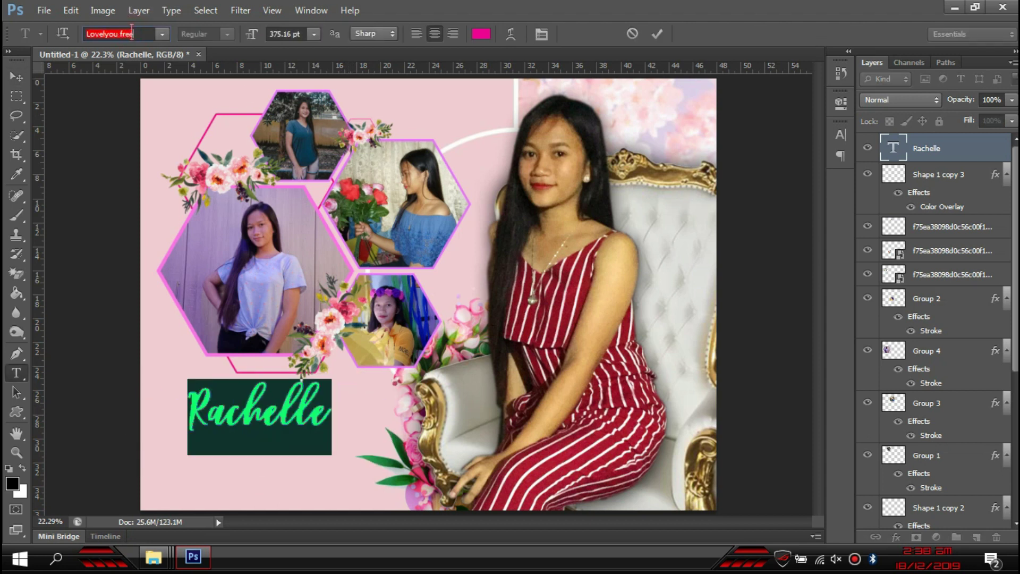
scroll(170, 32, "up", 3)
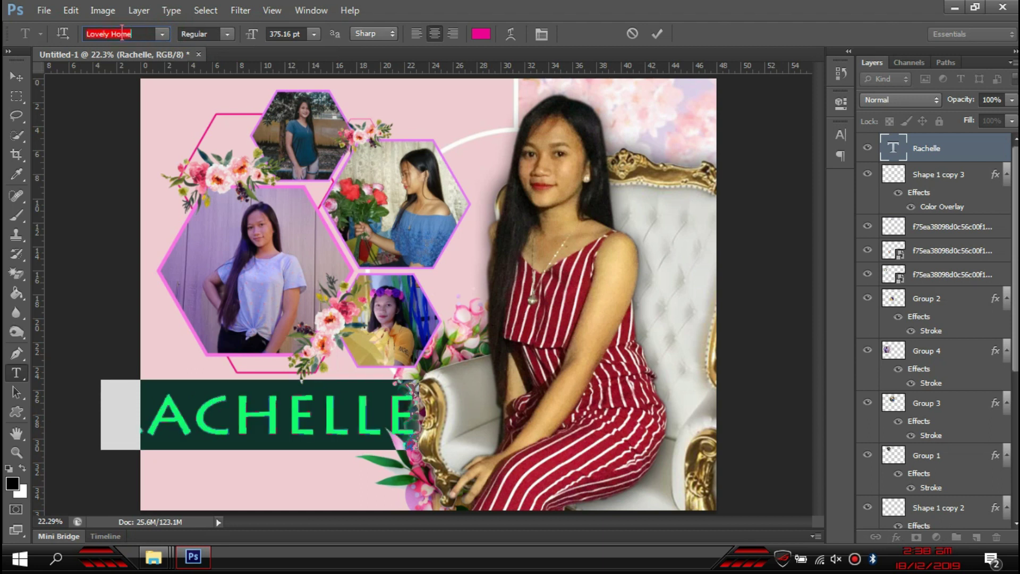
scroll(122, 34, "down", 2)
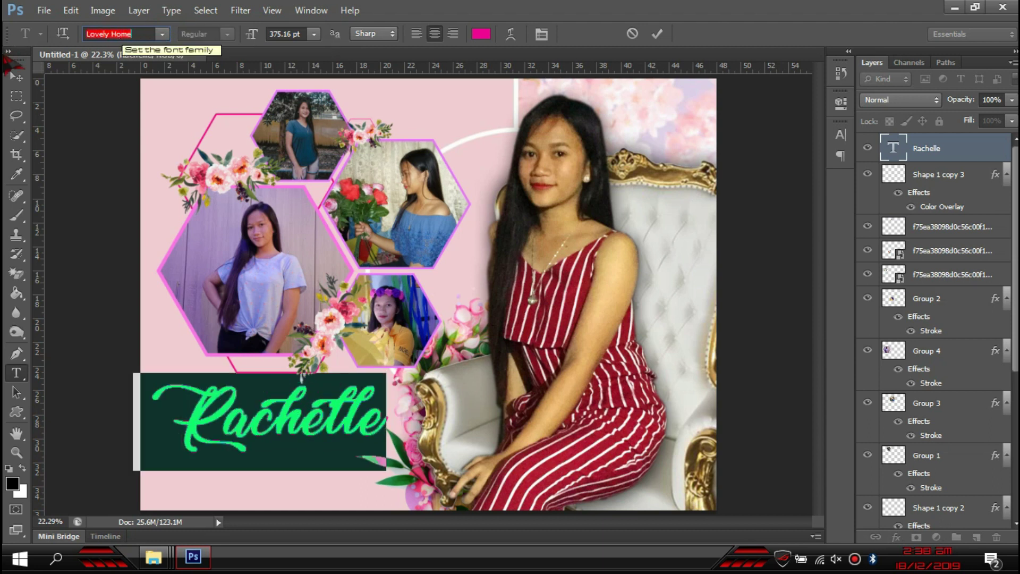
left_click(17, 77)
mouse_move(372, 422)
left_mouse_down()
mouse_move(331, 421)
mouse_move(345, 414)
left_mouse_up()
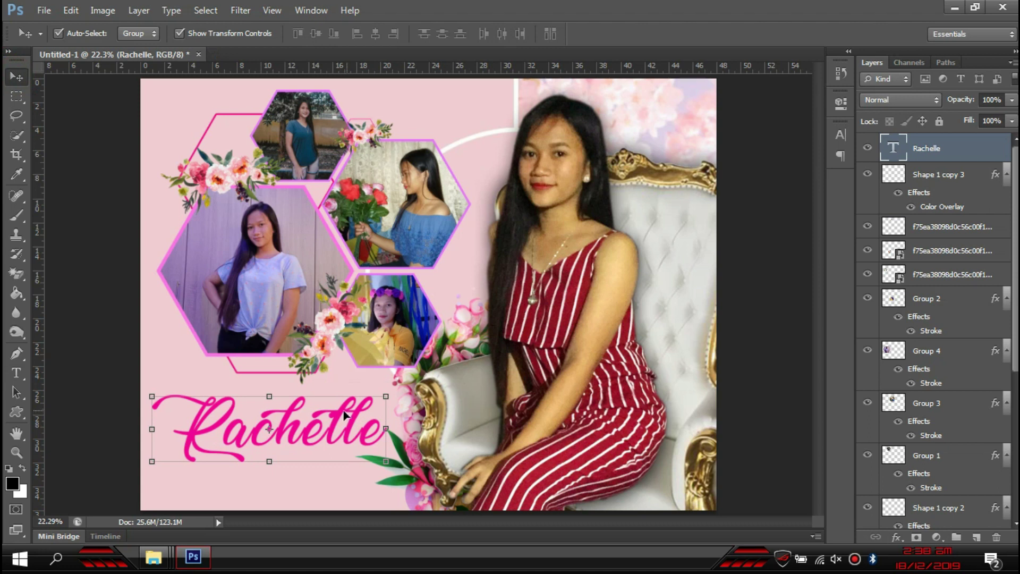
- Unlock the portrait layers, shrink the seated portrait slightly and raise it about 90 px
left_click(452, 439)
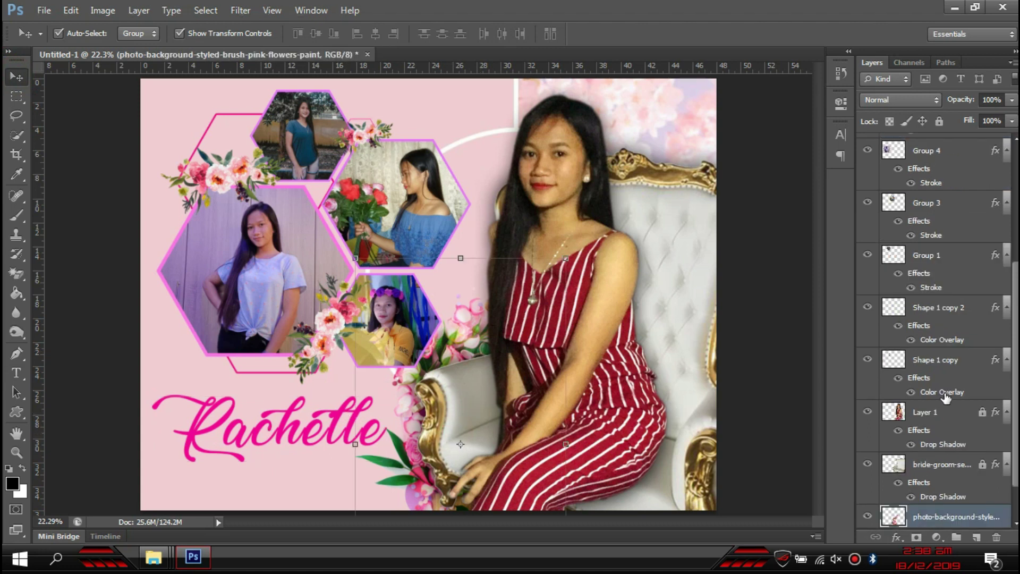
left_click(973, 404)
left_click(978, 464, "shift")
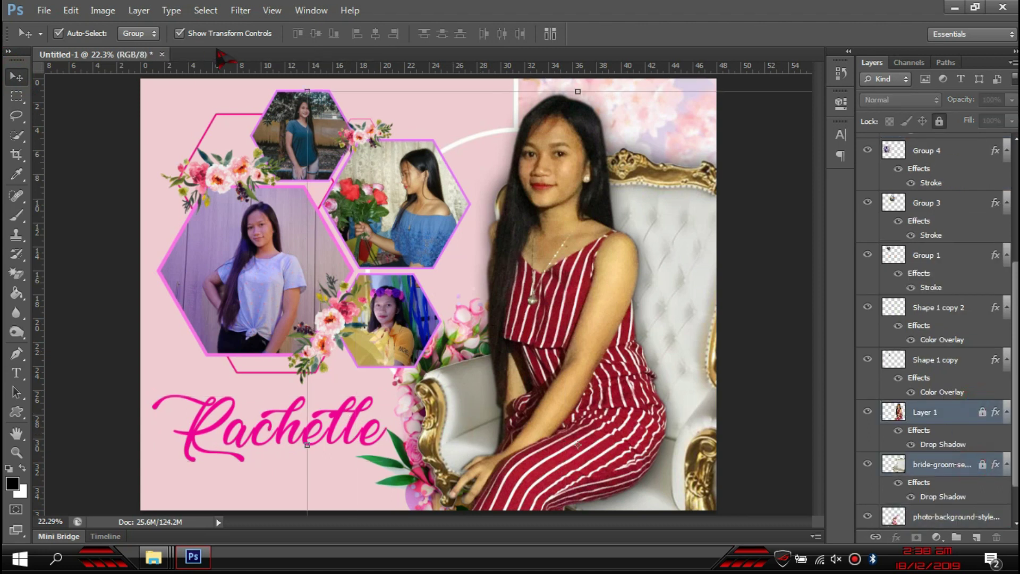
left_click(939, 121)
left_click_drag(306, 91, 334, 128)
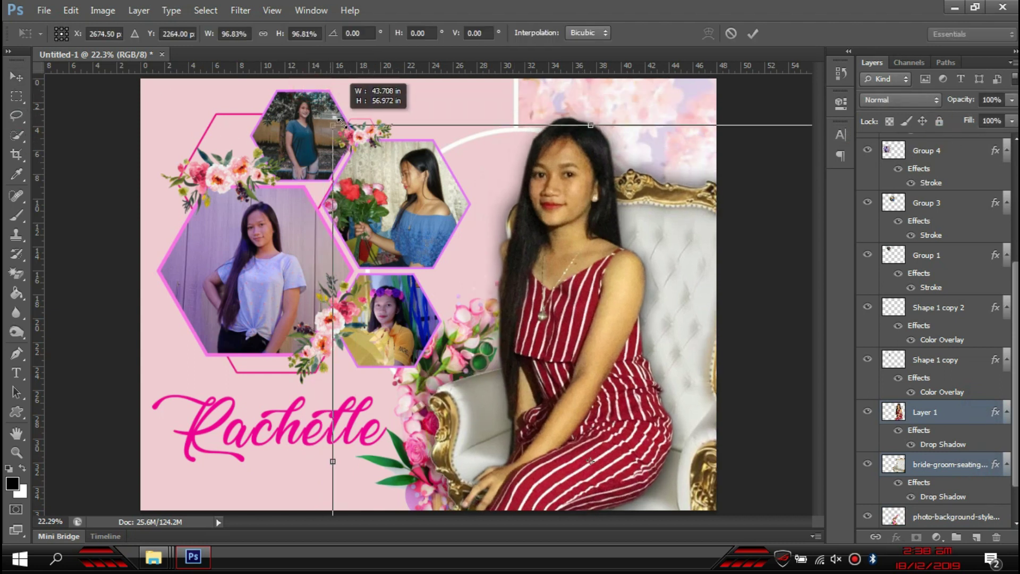
key("Return")
mouse_move(617, 365)
left_mouse_down()
mouse_move(616, 304)
mouse_move(649, 321)
left_mouse_up()
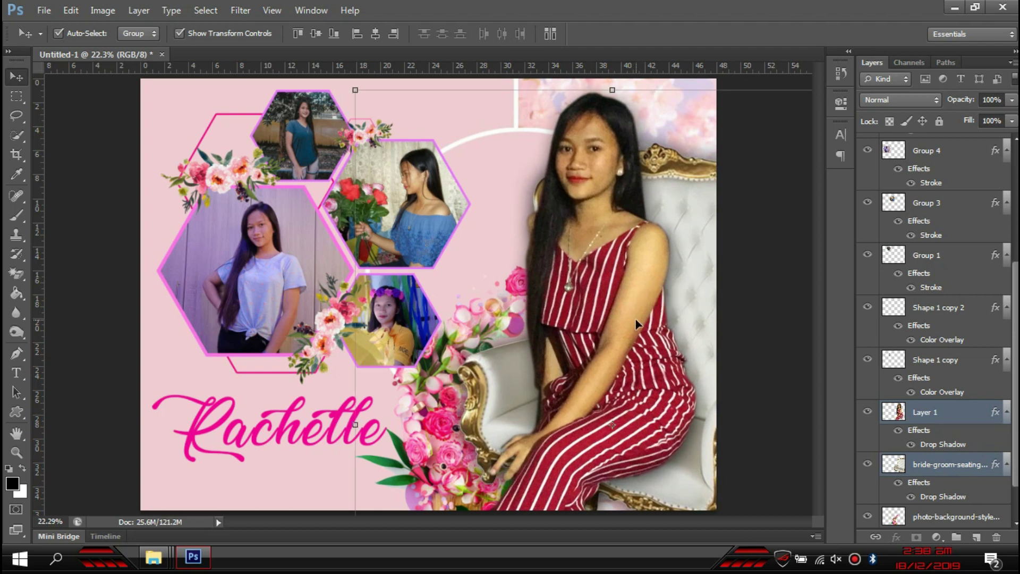
- Shift the floral background right and down, then relock the portrait layers
left_click(746, 308)
mouse_move(433, 406)
left_mouse_down()
mouse_move(489, 422)
mouse_move(477, 421)
mouse_move(498, 395)
left_mouse_up()
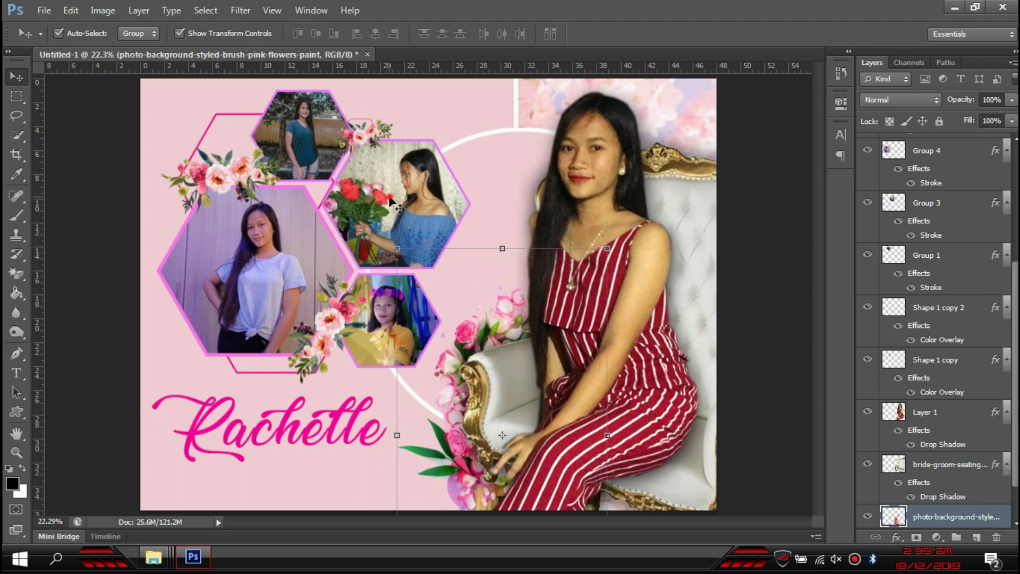
left_click(108, 264)
scroll(180, 308, "down", 1)
left_click_drag(142, 96, 409, 321)
left_click(655, 200)
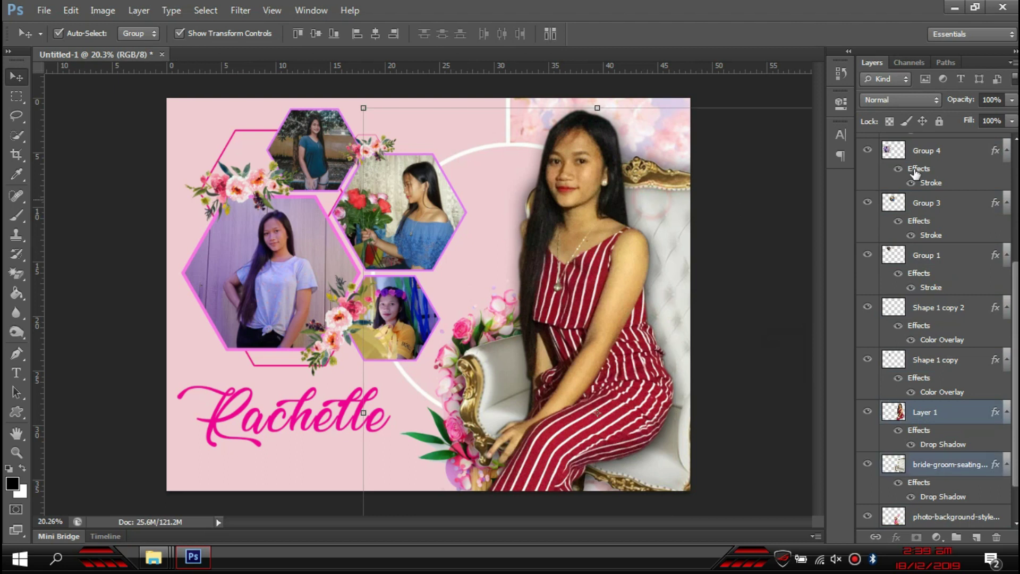
left_click(940, 123)
- Move the hexagon photo collage right and nudge the floral background into place
mouse_move(142, 91)
left_mouse_down()
mouse_move(415, 340)
mouse_move(410, 296)
mouse_move(428, 219)
left_mouse_up()
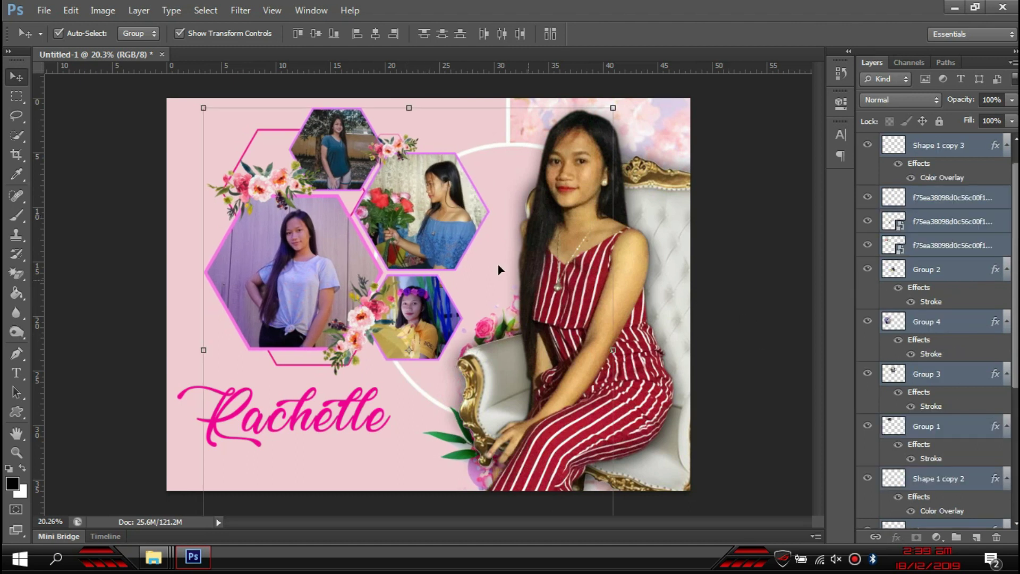
left_click(475, 319)
left_click_drag(476, 319, 468, 313)
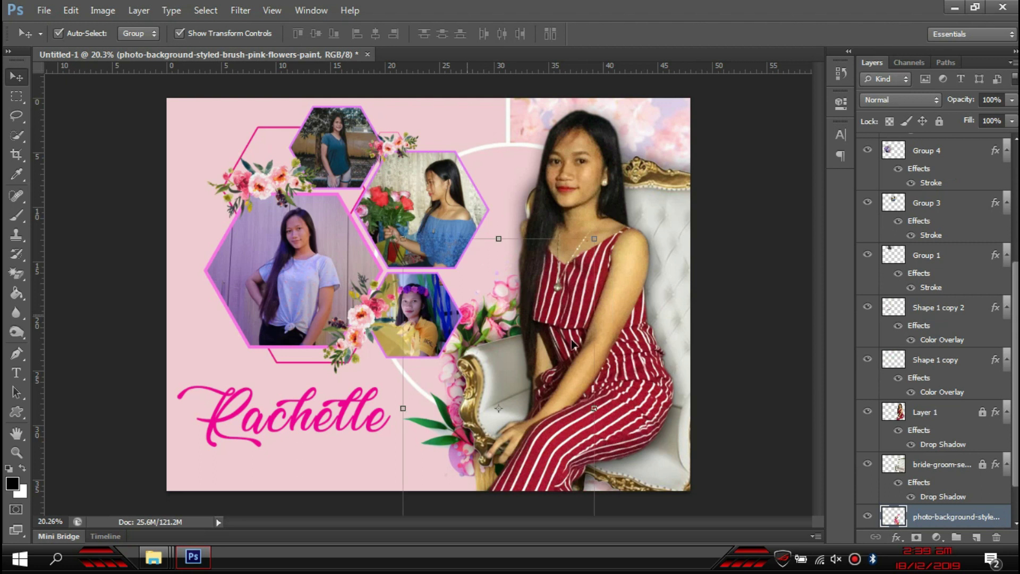
left_click(287, 414)
key("ctrl+t")
- Nudge Rachelle upward and enlarge it to about 120%
left_click_drag(287, 413, 281, 387)
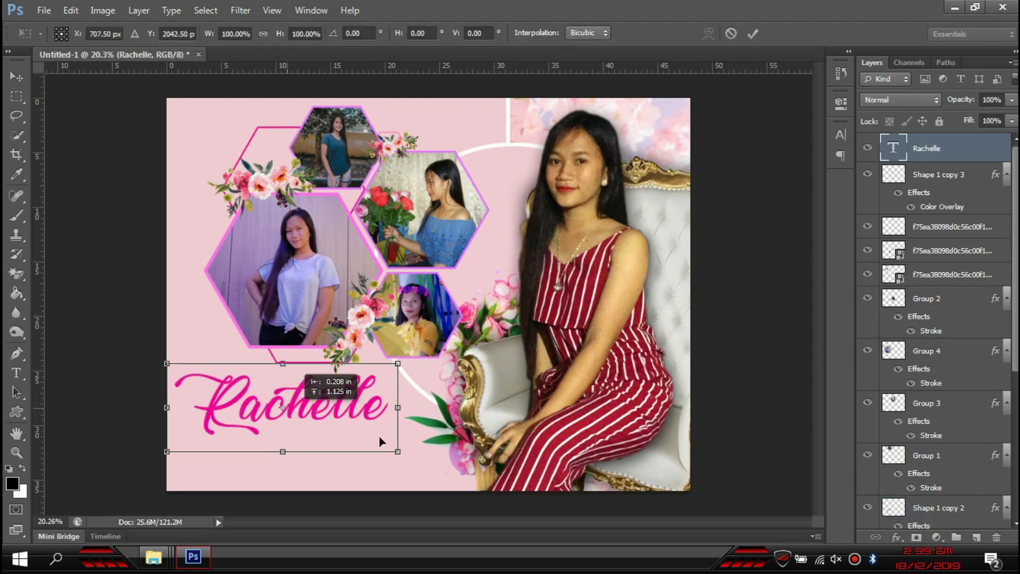
left_click_drag(398, 447, 435, 464)
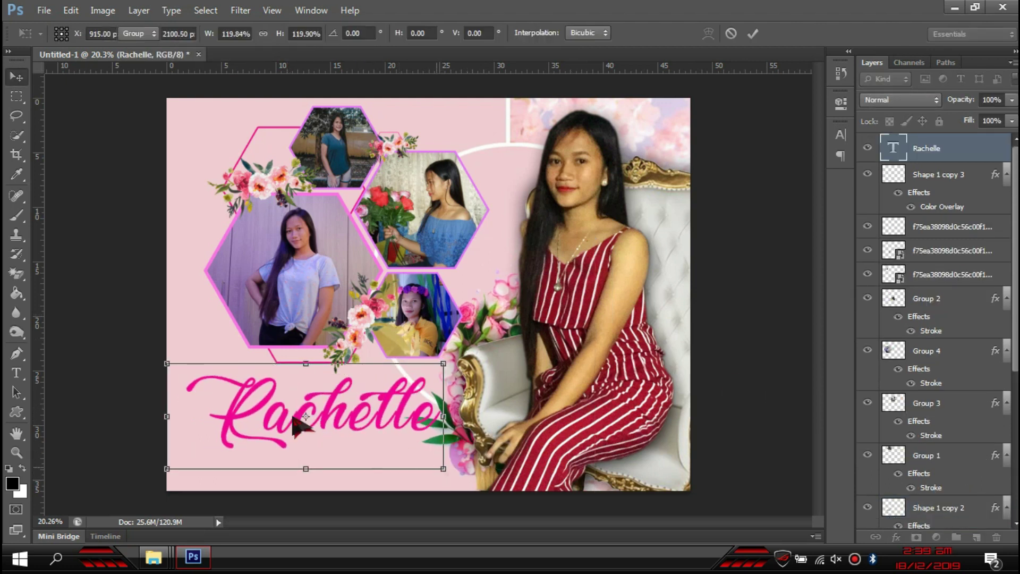
key("Return")
- Draw a rectangle bar beneath the Rachelle text at 47% opacity
right_click(16, 412)
left_click(59, 405)
scroll(207, 466, "up", 2)
left_click_drag(112, 330, 644, 447)
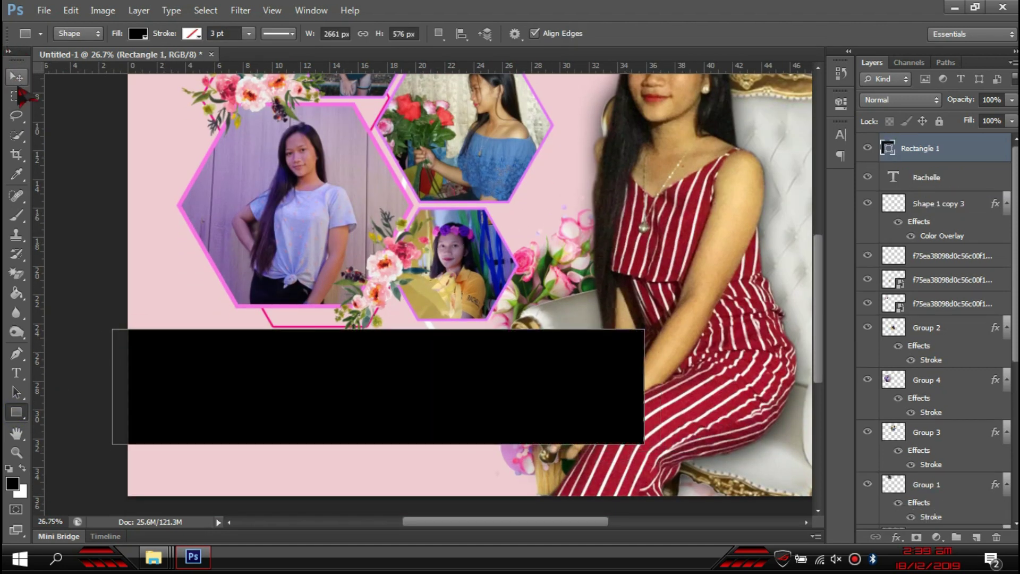
key("v")
left_click_drag(935, 148, 976, 154)
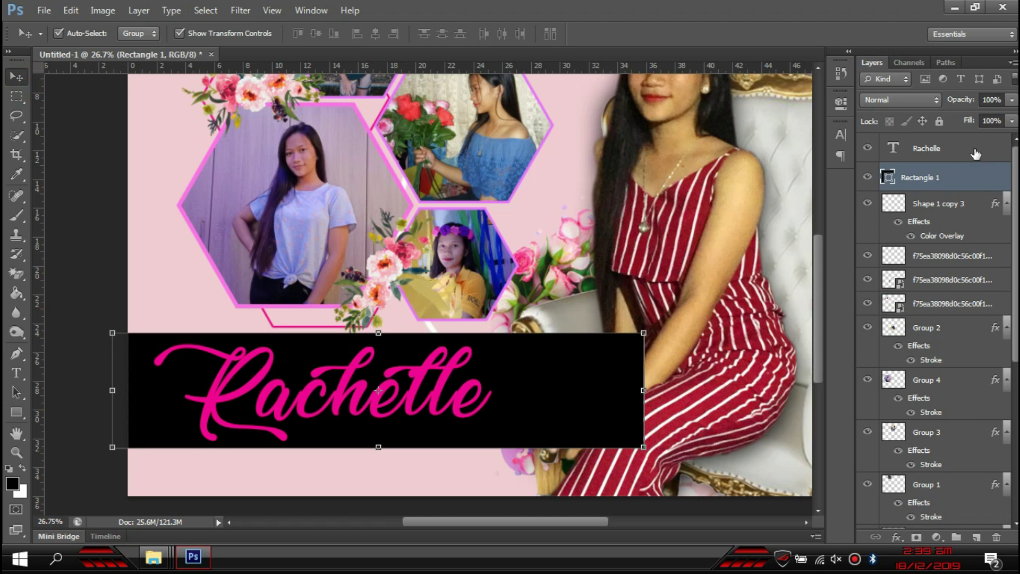
key("7")
key("4")
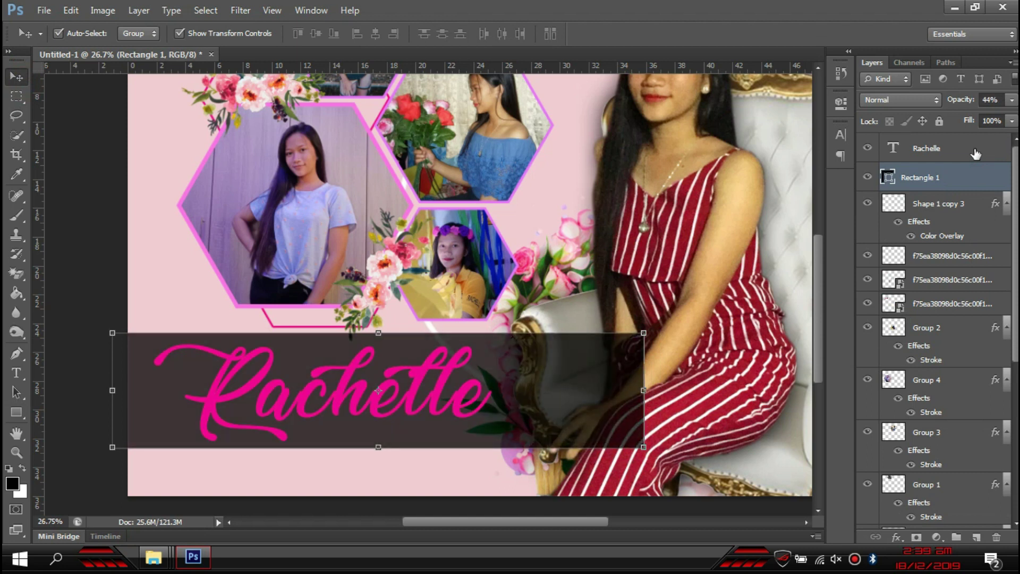
- Reposition Rachelle slightly right and up within the bar
key("Page_Down")
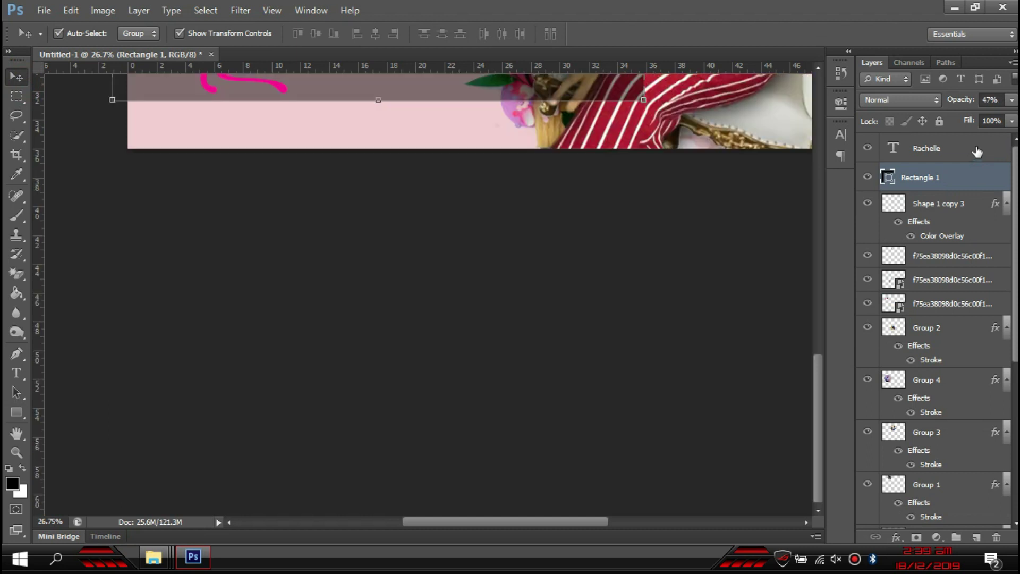
scroll(319, 416, "up", 1)
scroll(295, 358, "up", 8)
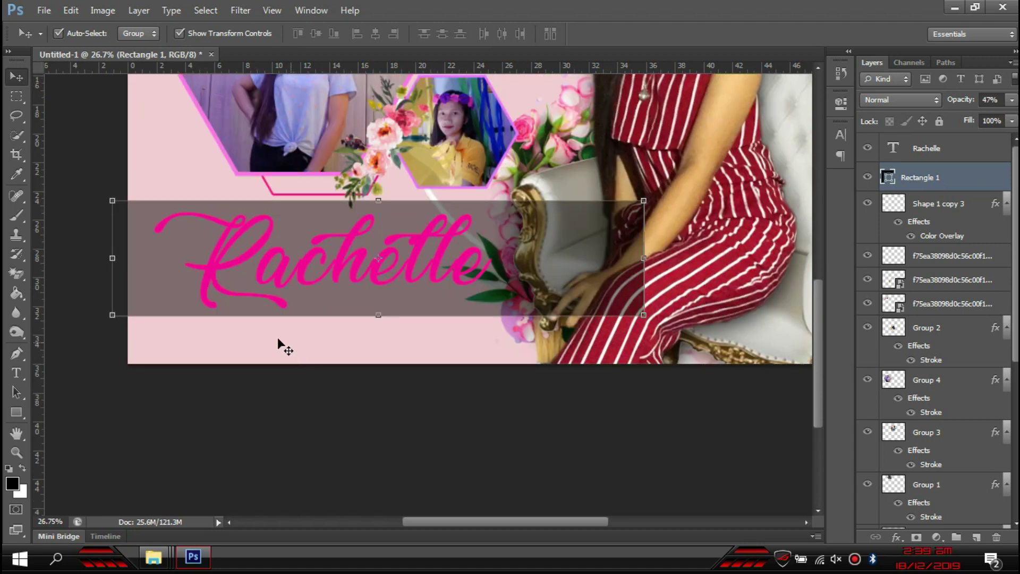
scroll(291, 352, "up", 2)
scroll(292, 354, "up", 3)
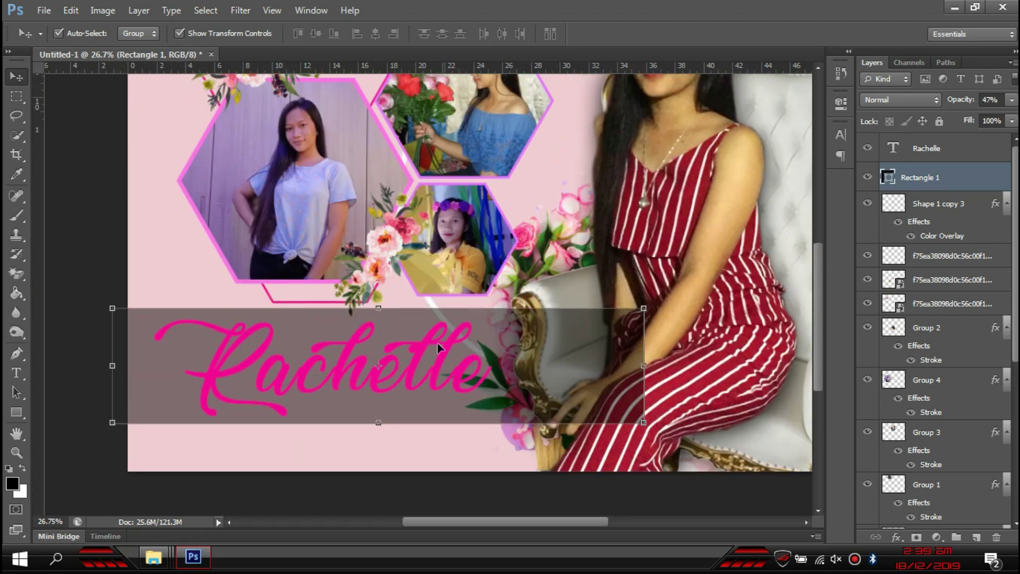
left_click(409, 349)
left_click_drag(433, 352, 425, 354)
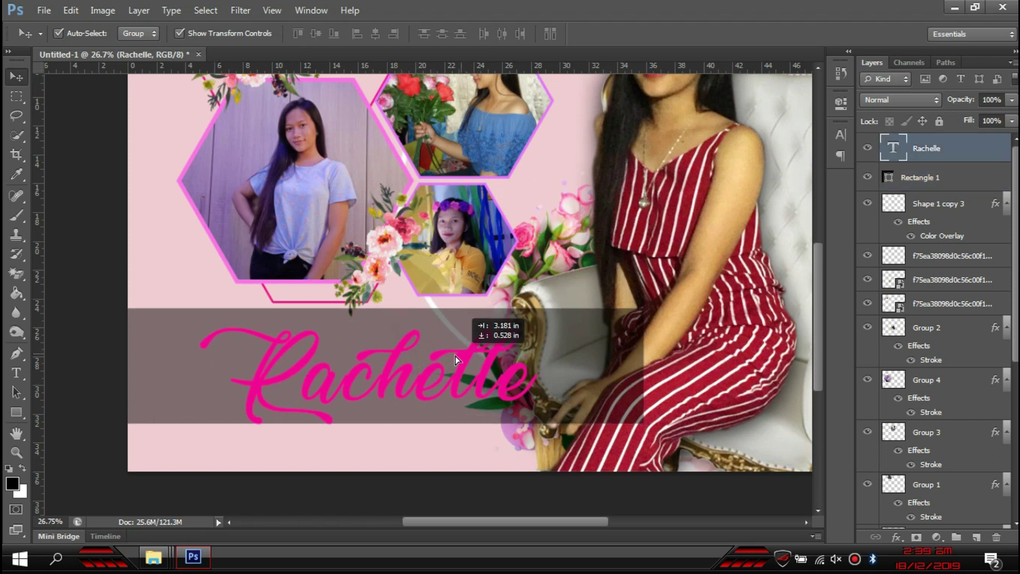
left_click(507, 360)
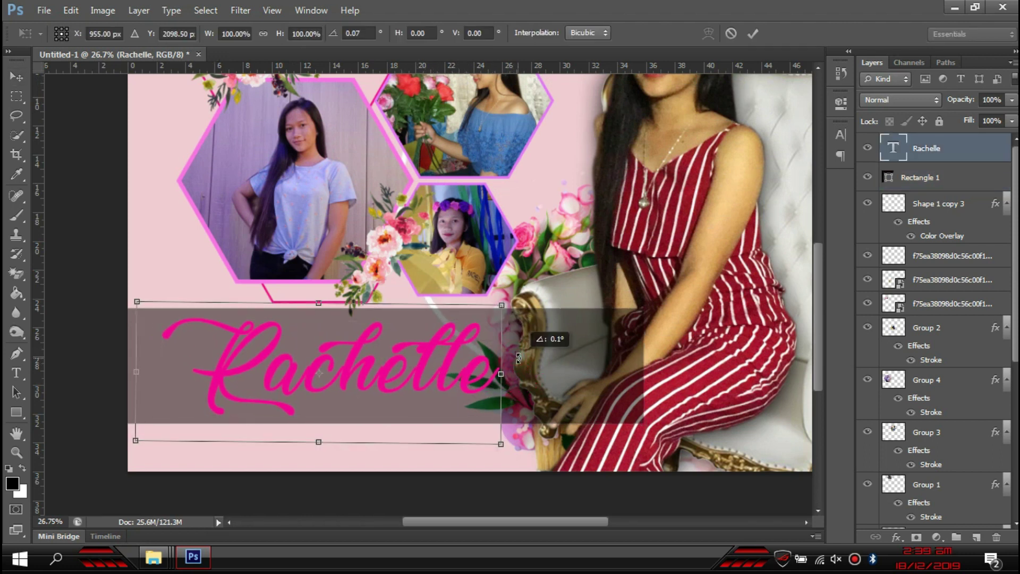
left_click_drag(429, 339, 429, 338)
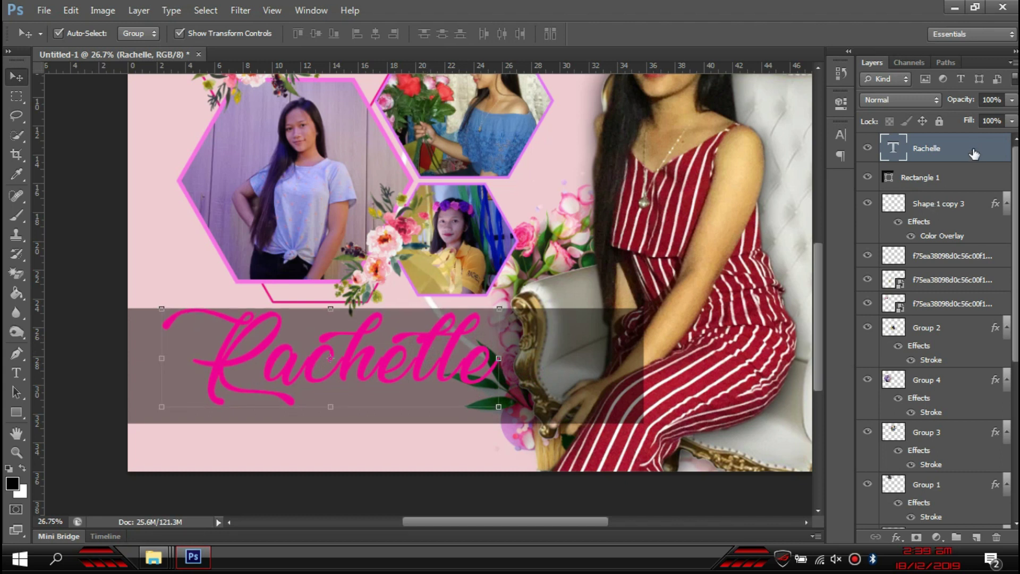
- Give Rachelle a white 3 px stroke and a 22 px drop shadow
left_click(366, 348)
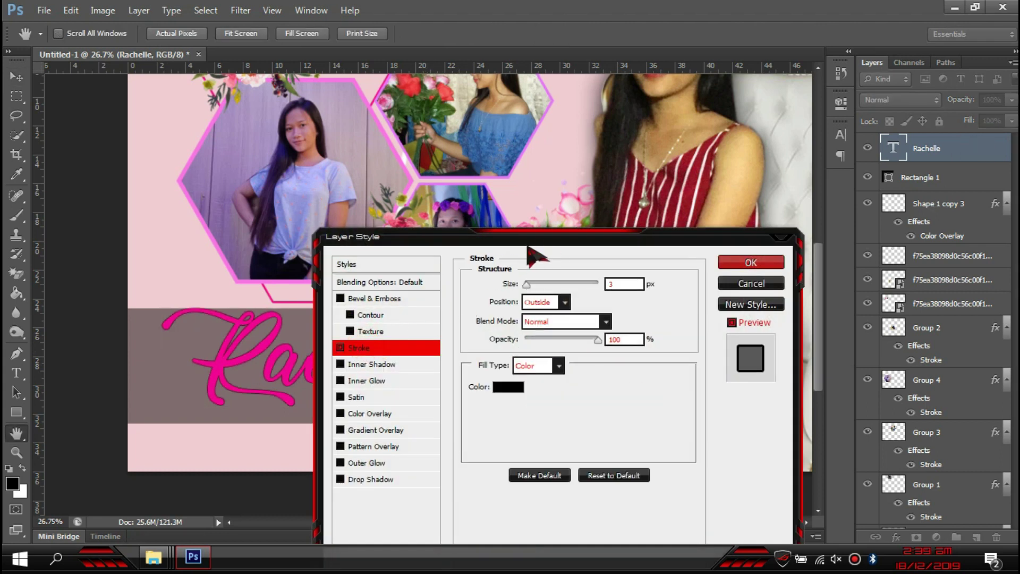
left_click_drag(529, 247, 705, 92)
left_click(685, 232)
left_click(315, 136)
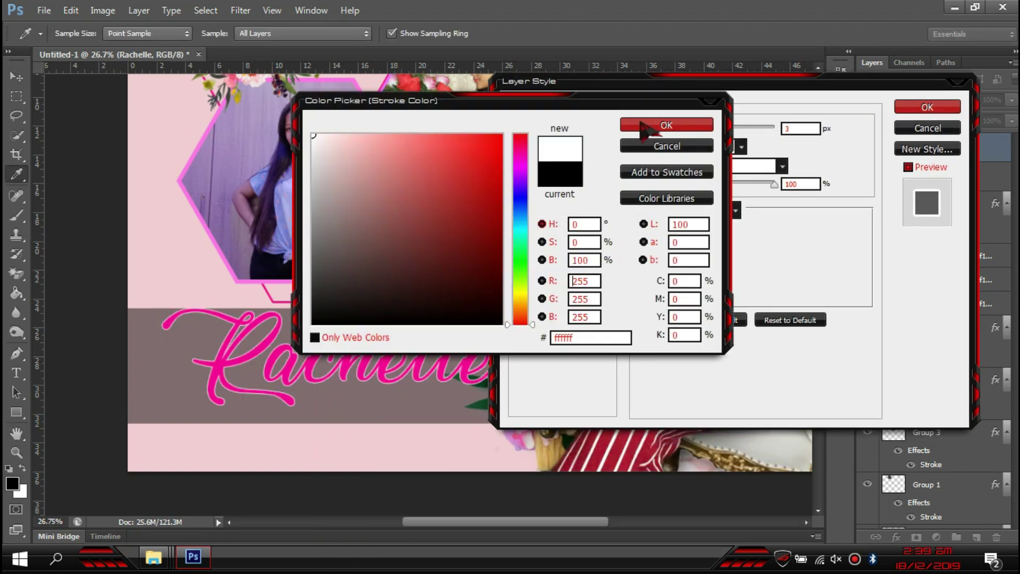
left_click(664, 124)
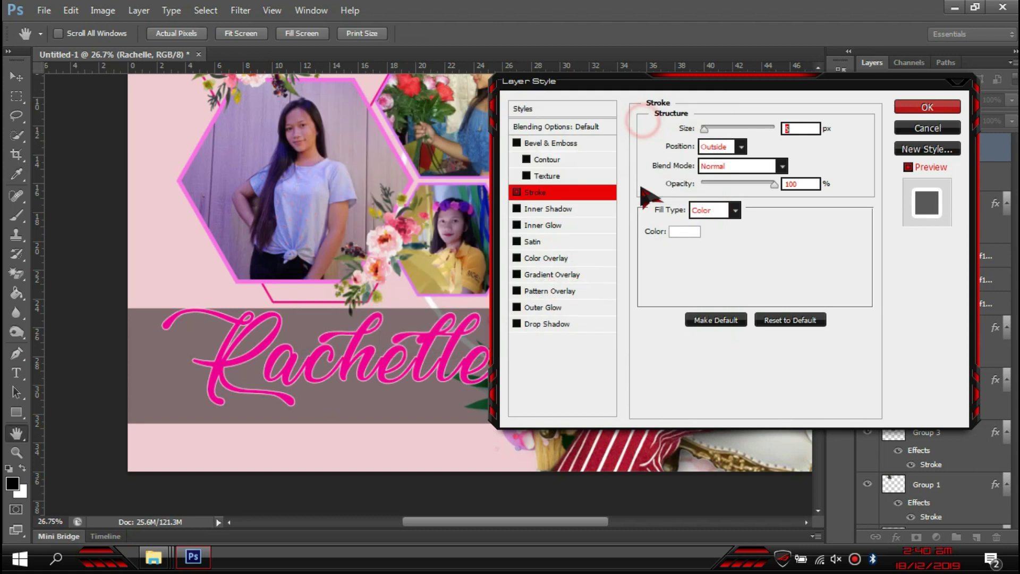
left_click(546, 143)
left_click(560, 322)
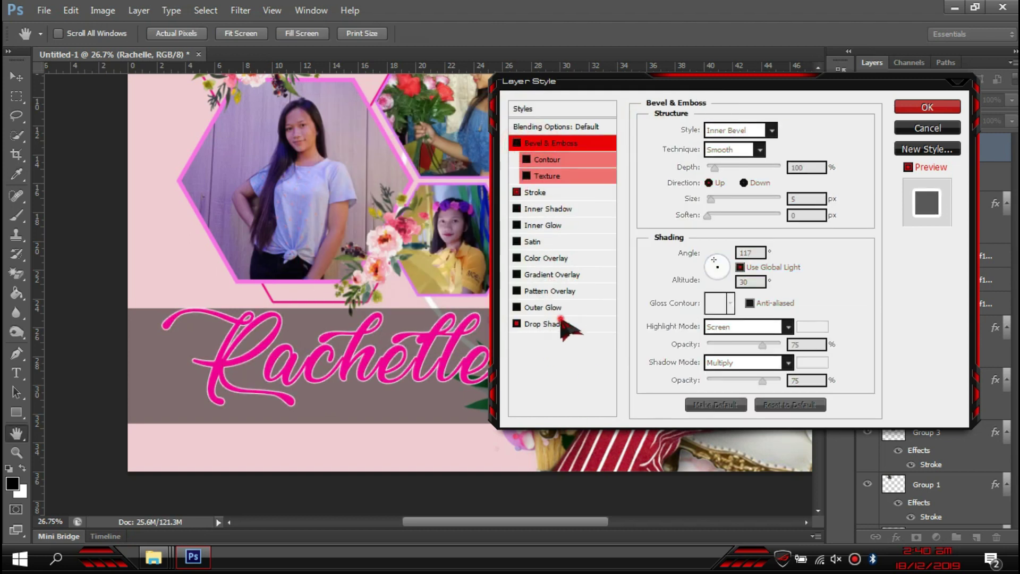
left_click_drag(711, 197, 720, 202)
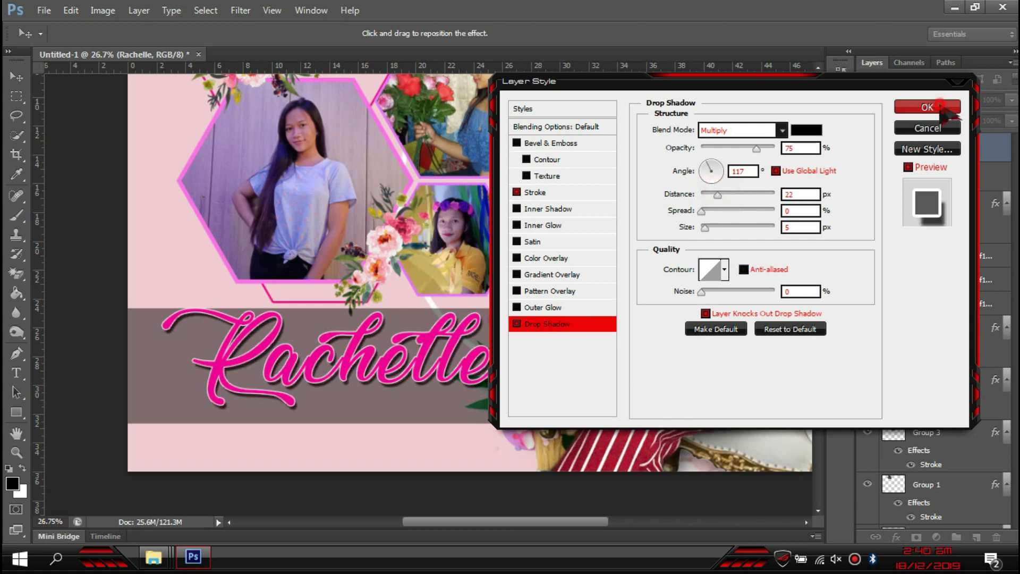
left_click(940, 106)
- Add a pink ff71e9 Color Overlay to the Rectangle 1 banner
double_click(992, 228)
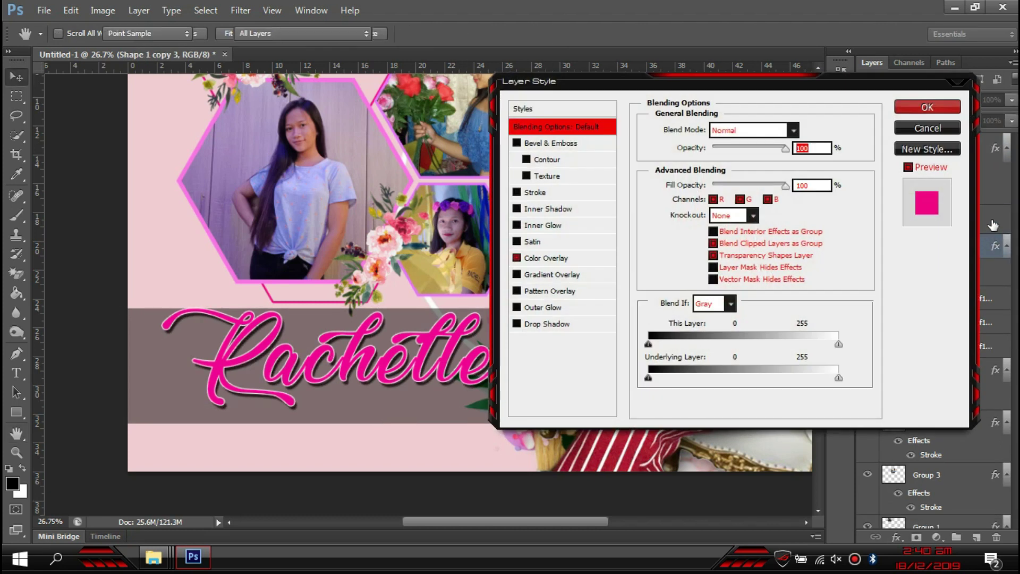
key("Escape")
left_click(992, 226)
double_click(993, 226)
left_click(545, 258)
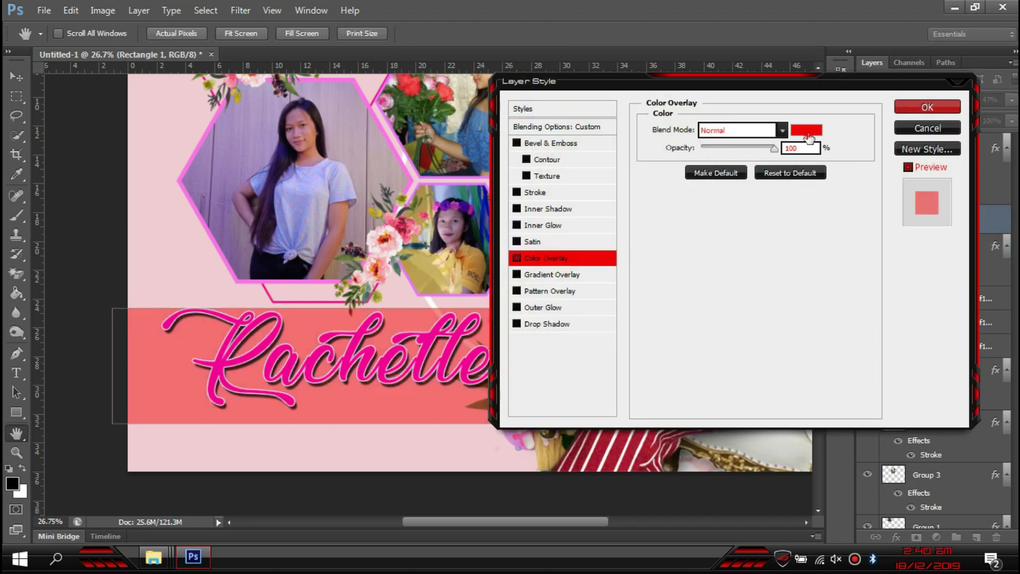
left_click(806, 130)
left_click(198, 145)
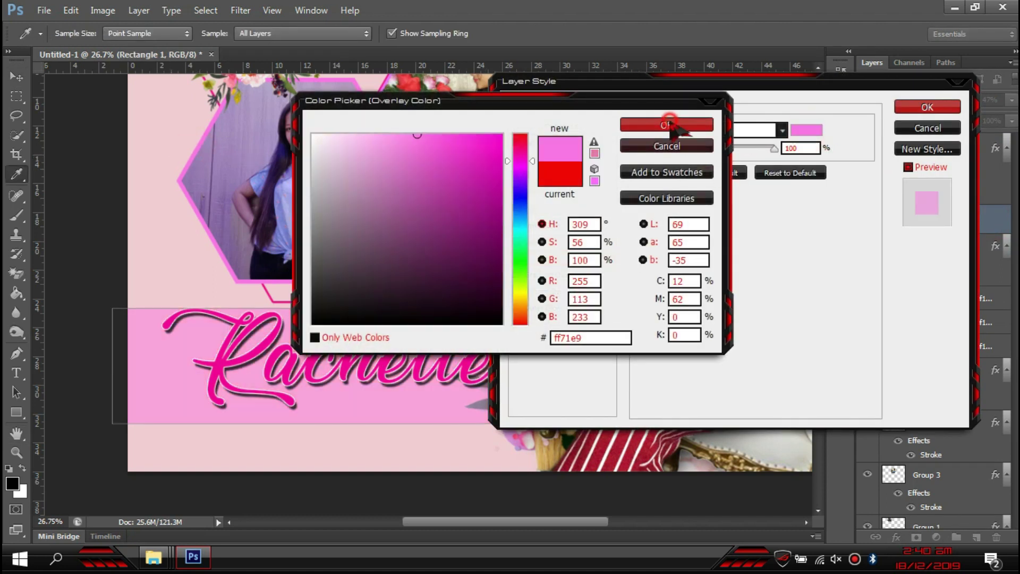
left_click(667, 124)
left_click(927, 107)
- Narrow the pink banner from its right edge
key("ctrl+0")
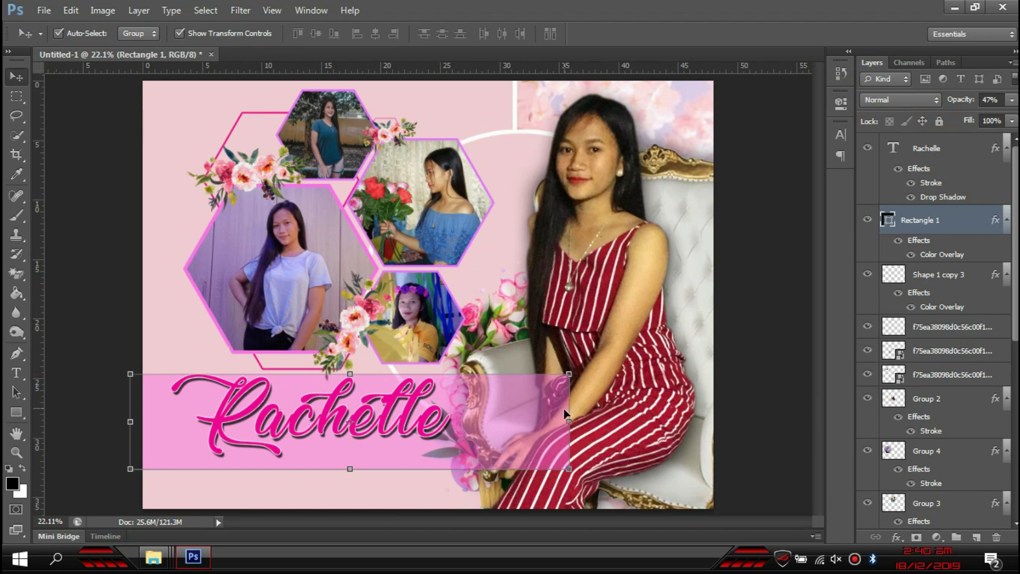
left_click_drag(567, 414, 502, 414)
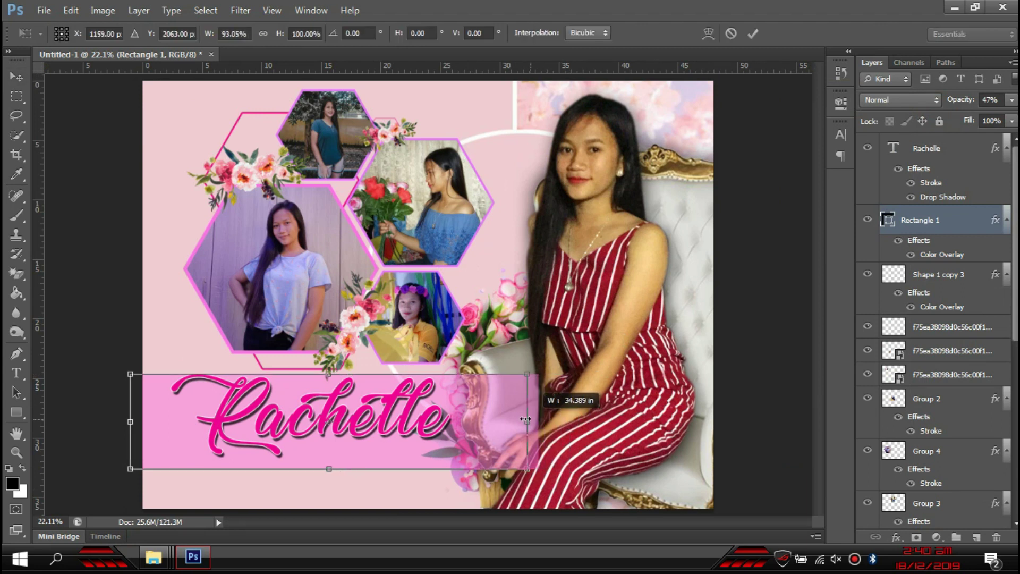
key("Return")
left_click(781, 410)
scroll(402, 435, "up", 1)
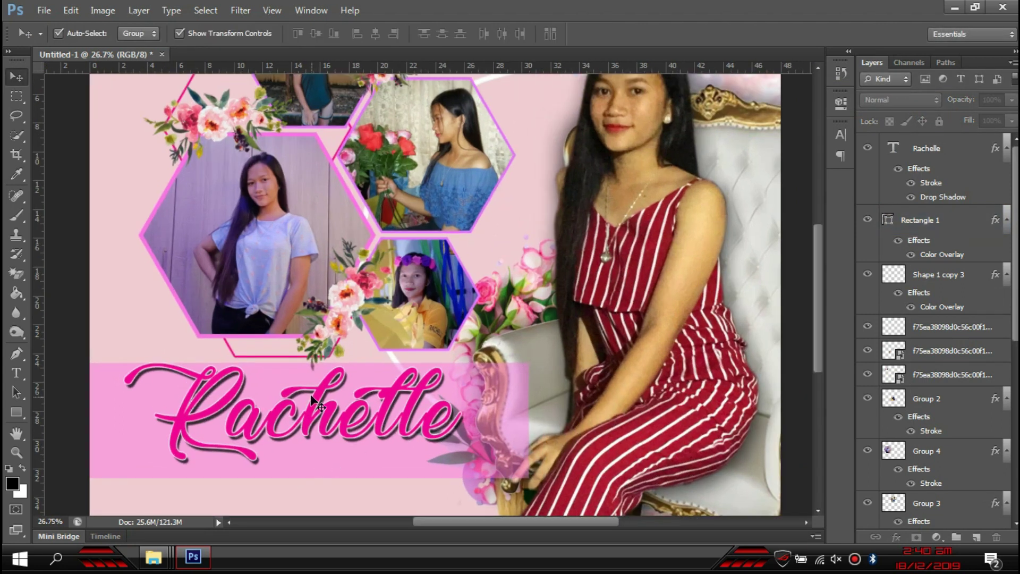
- Duplicate the Rachelle text below and retype it as 'A DECADE & EIGHT'
left_click_drag(312, 400, 431, 477)
key("t")
left_click(419, 478)
key("ctrl+a")
type("A")
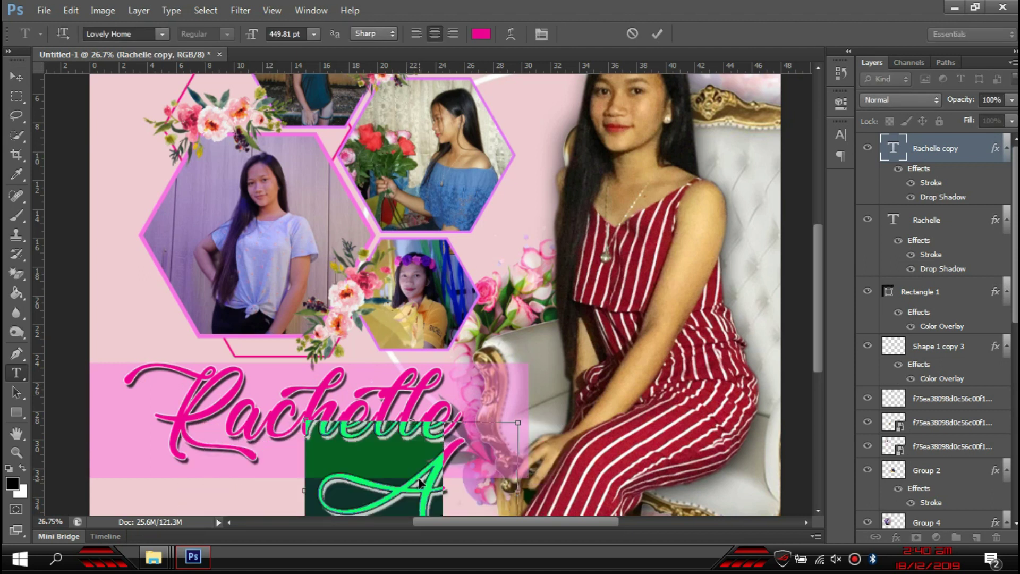
type(" D F C A D")
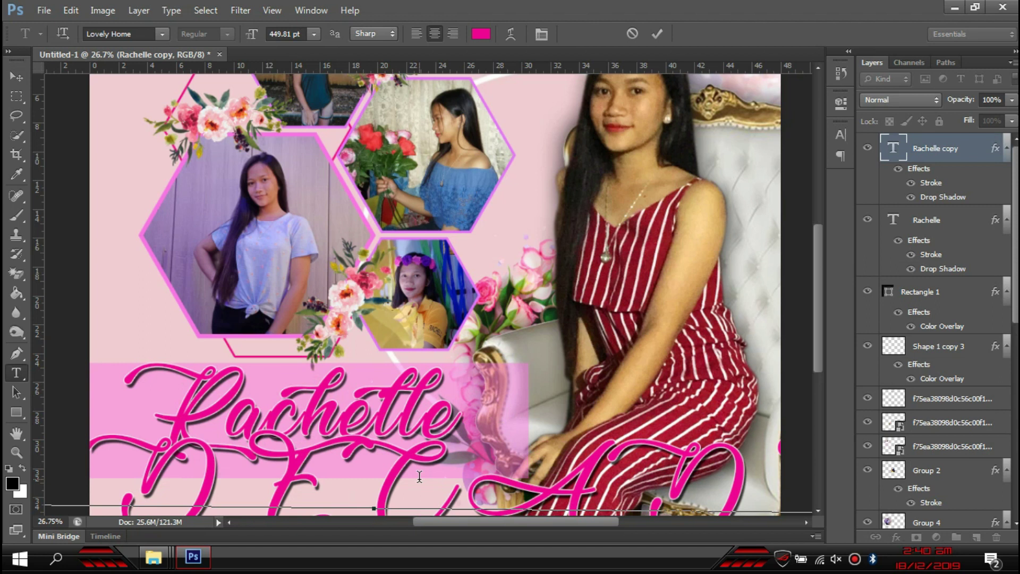
type(" E")
type("E")
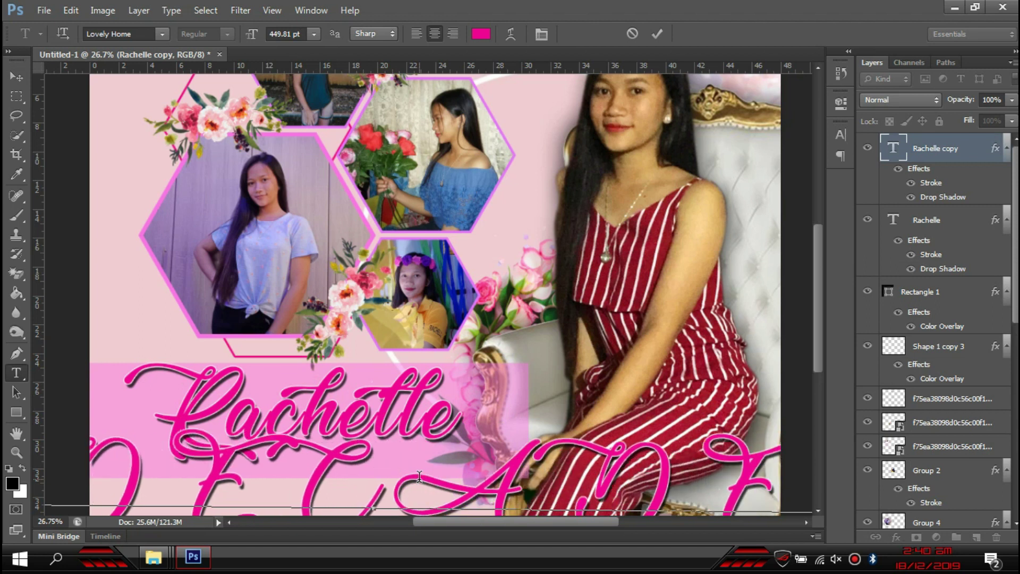
type(" &")
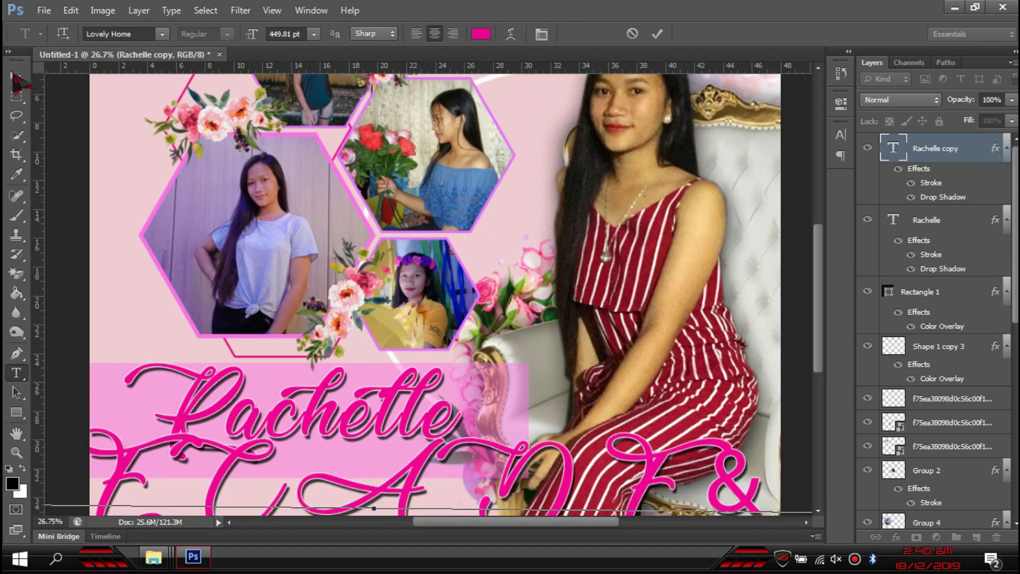
key("ctrl+Return")
key("ctrl+0")
- Scale the subtitle down to fit the collage
key("ctrl+t")
mouse_move(751, 376)
left_mouse_down()
mouse_move(509, 395)
mouse_move(483, 416)
left_mouse_up()
scroll(483, 420, "up", 2)
scroll(478, 436, "up", 2)
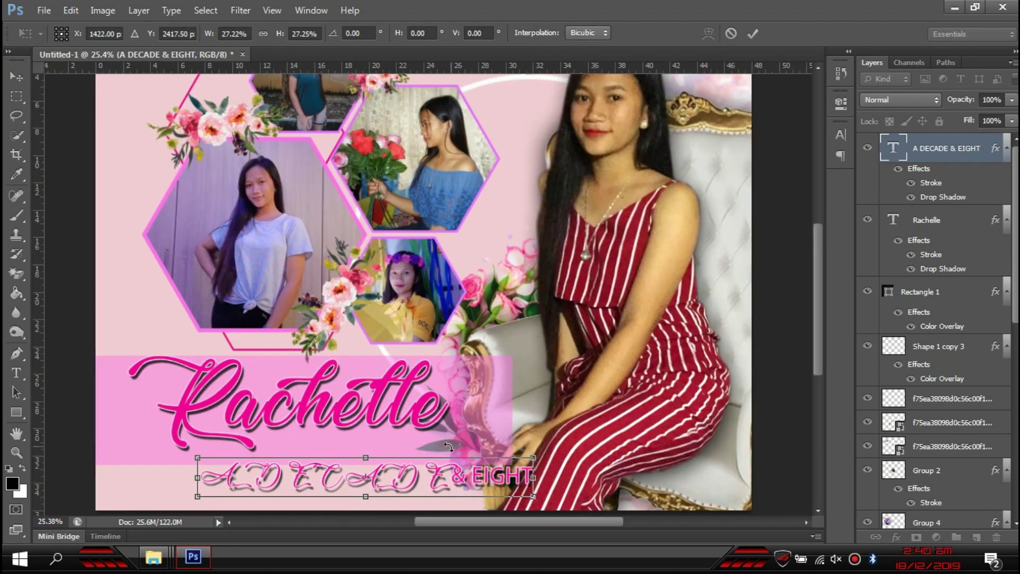
key("Return")
scroll(423, 480, "up", 2)
- Set the subtitle font to Lucida Bright Demibold
double_click(419, 464)
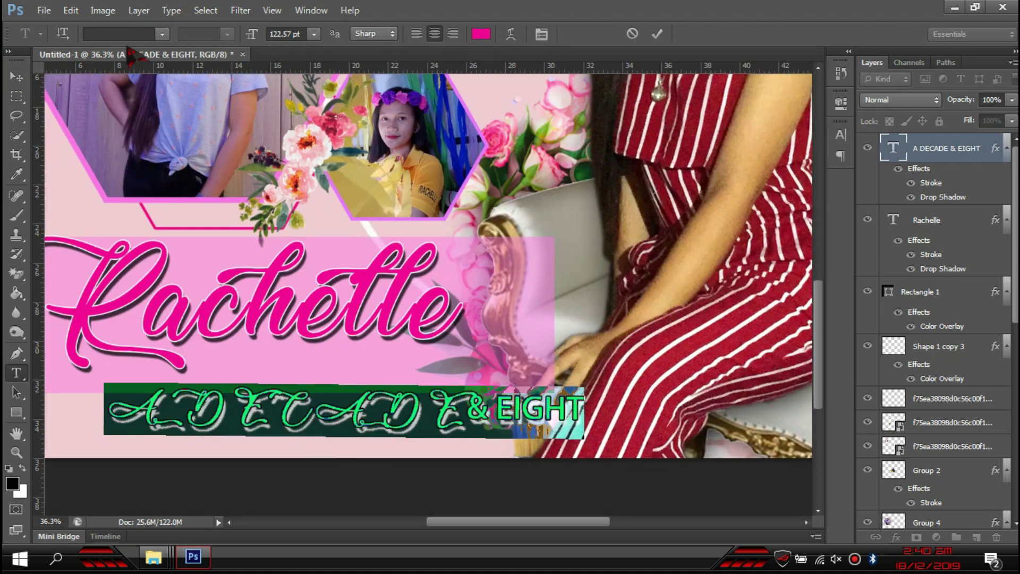
scroll(126, 34, "down", 2)
scroll(127, 34, "down", 2)
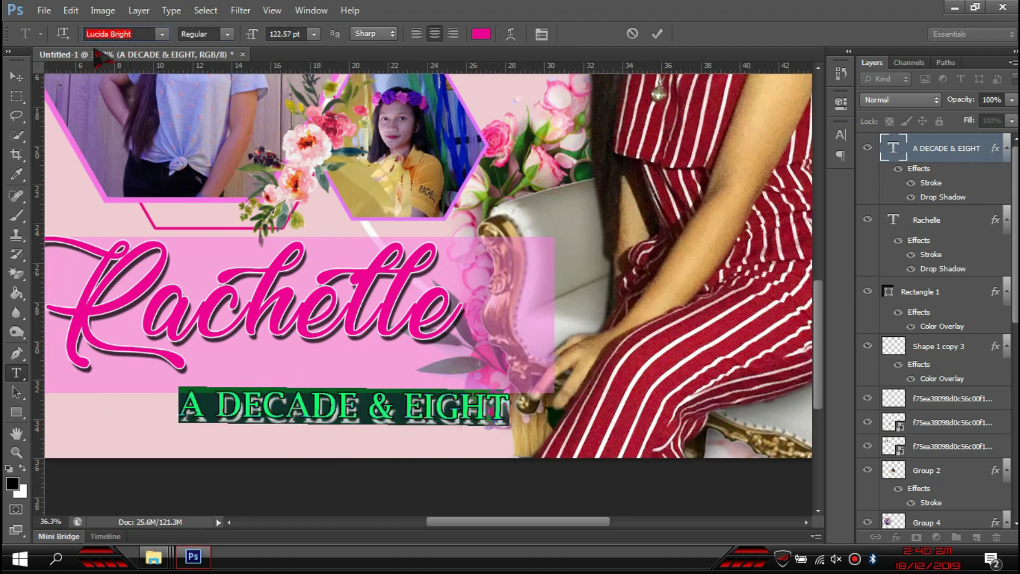
left_click(227, 34)
left_click(207, 75)
- Move the subtitle up onto the pink banner and shrink it to about 95%
left_click(16, 76)
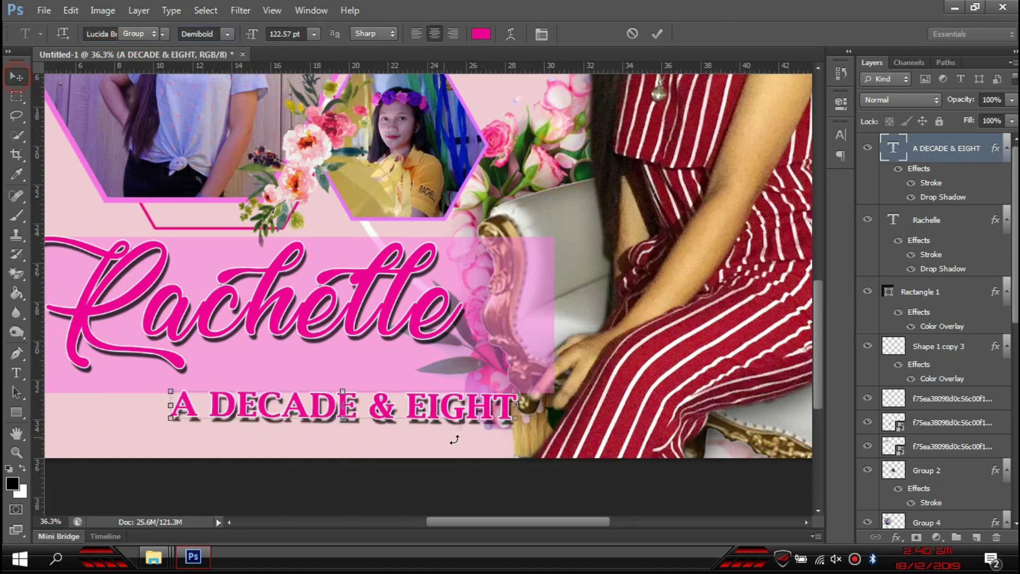
scroll(456, 413, "up", 1)
left_click_drag(455, 413, 478, 371)
left_click_drag(540, 333, 512, 345)
key("Return")
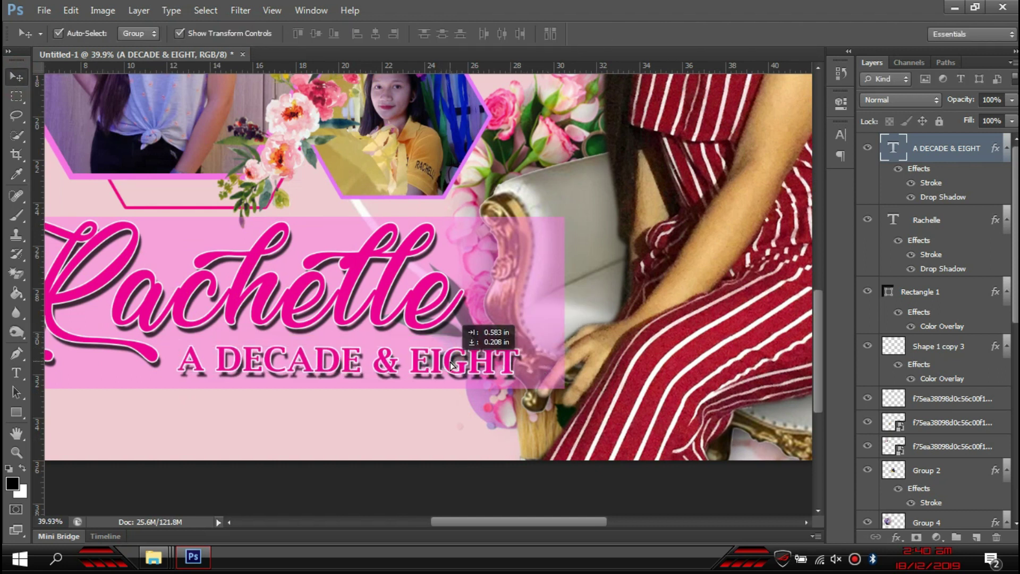
- Add a black Color Overlay to the subtitle's layer style
double_click(963, 158)
left_click(553, 274)
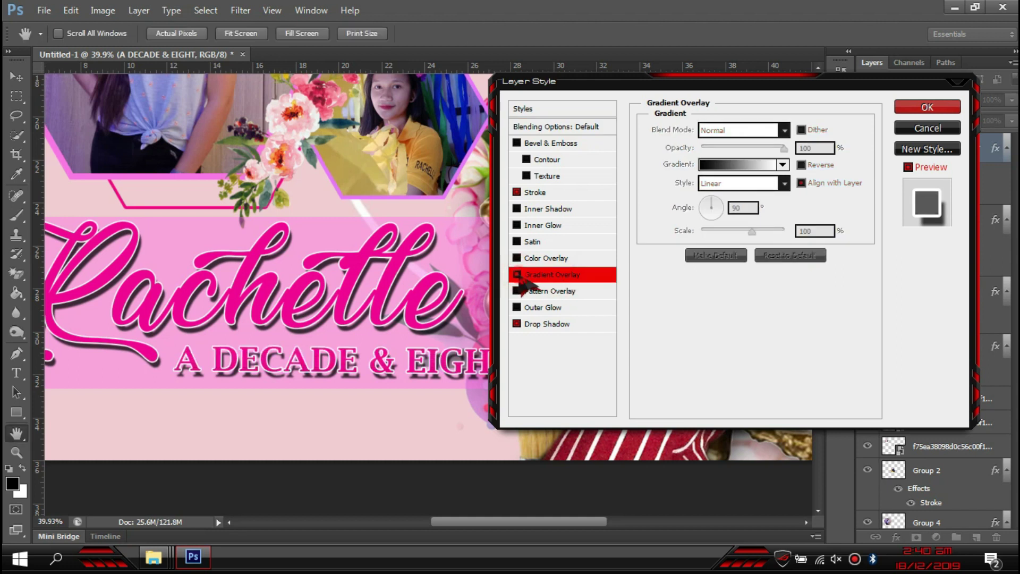
left_click(575, 259)
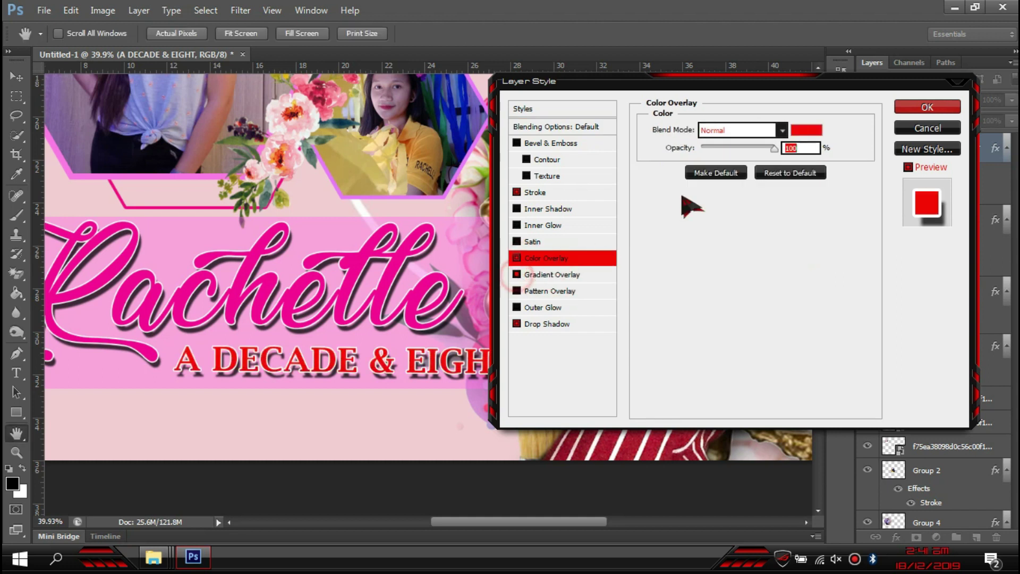
left_click(821, 132)
type("000000")
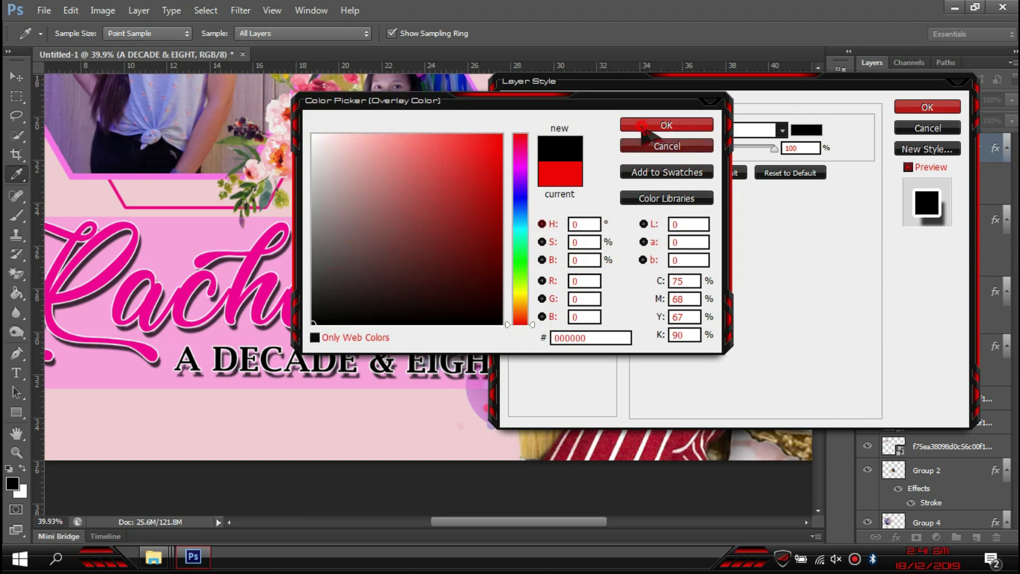
left_click(643, 127)
left_click(927, 107)
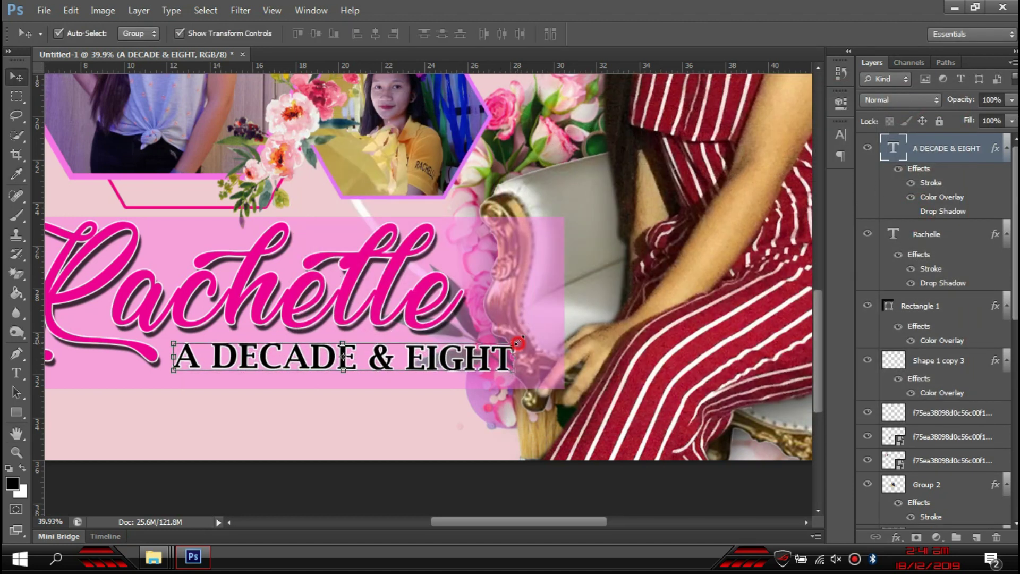
- Stretch the subtitle slightly wider
left_click_drag(517, 342, 542, 339)
key("Return")
left_click(353, 417)
- Duplicate the A DECADE & EIGHT subtitle below the banner for editing
scroll(324, 418, "down", 3)
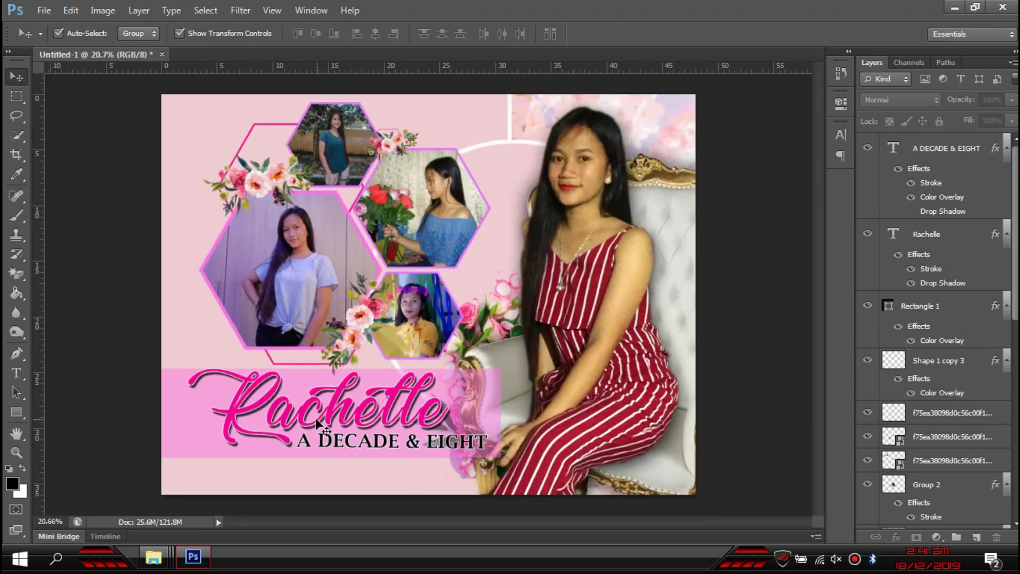
scroll(457, 360, "up", 2)
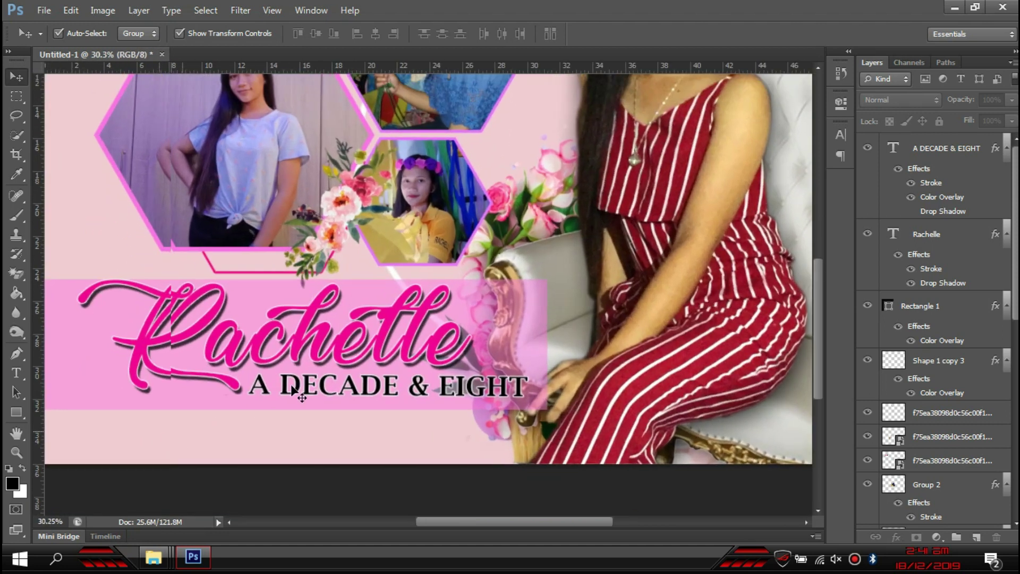
left_click(322, 378)
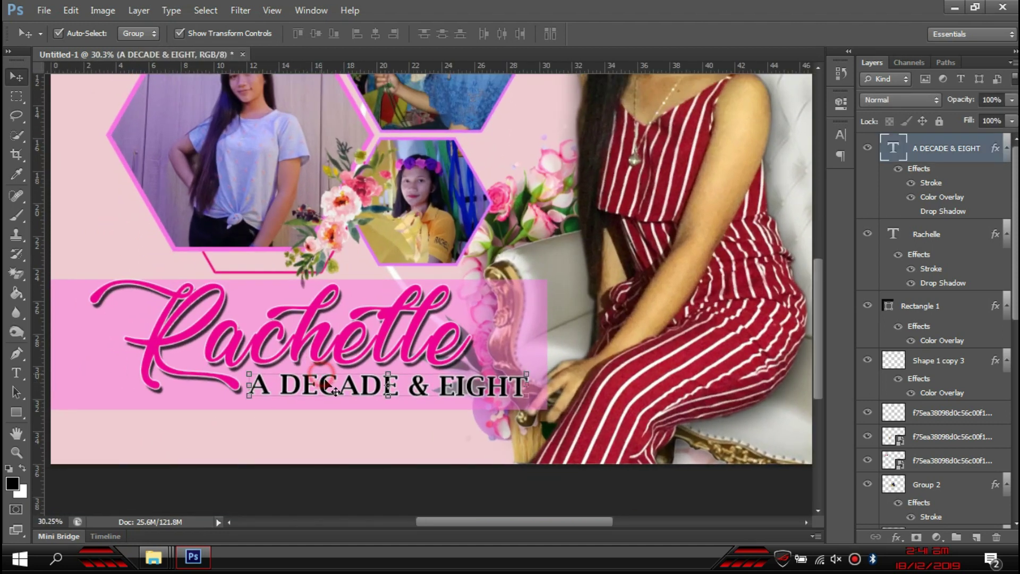
left_click_drag(326, 409, 226, 469)
double_click(267, 433)
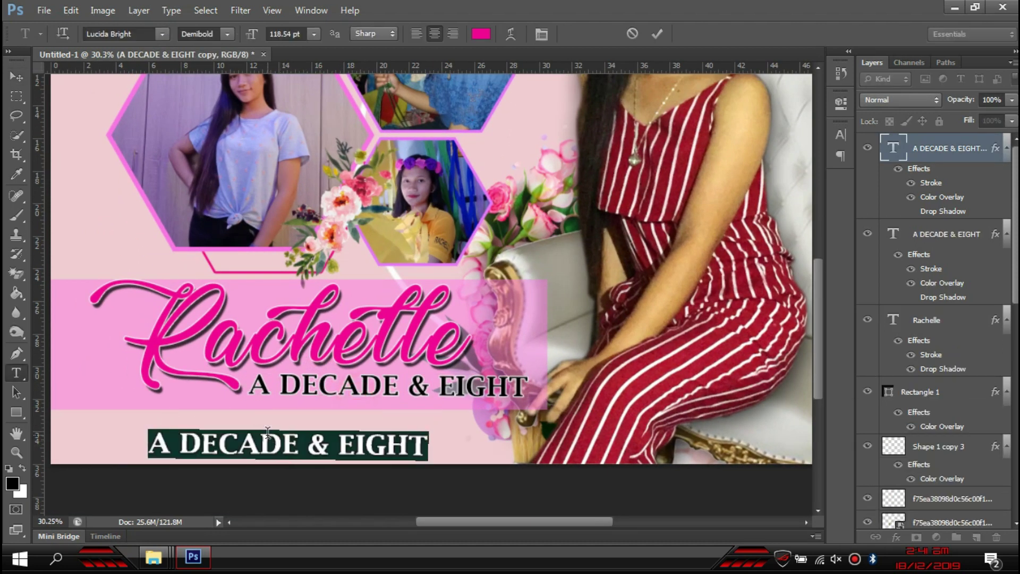